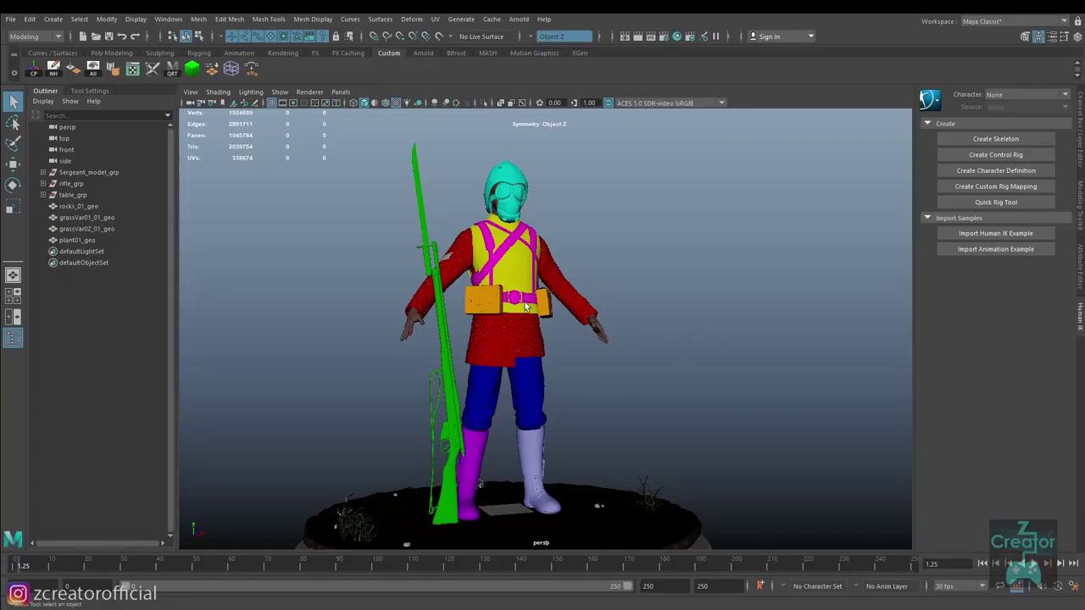
Select the pedestal models, rocks_01_geo and Sergeant_model_grp, glancing at the export commands.
left_click_drag(353, 259, 352, 292, "alt")
scroll(680, 205, "down", 5)
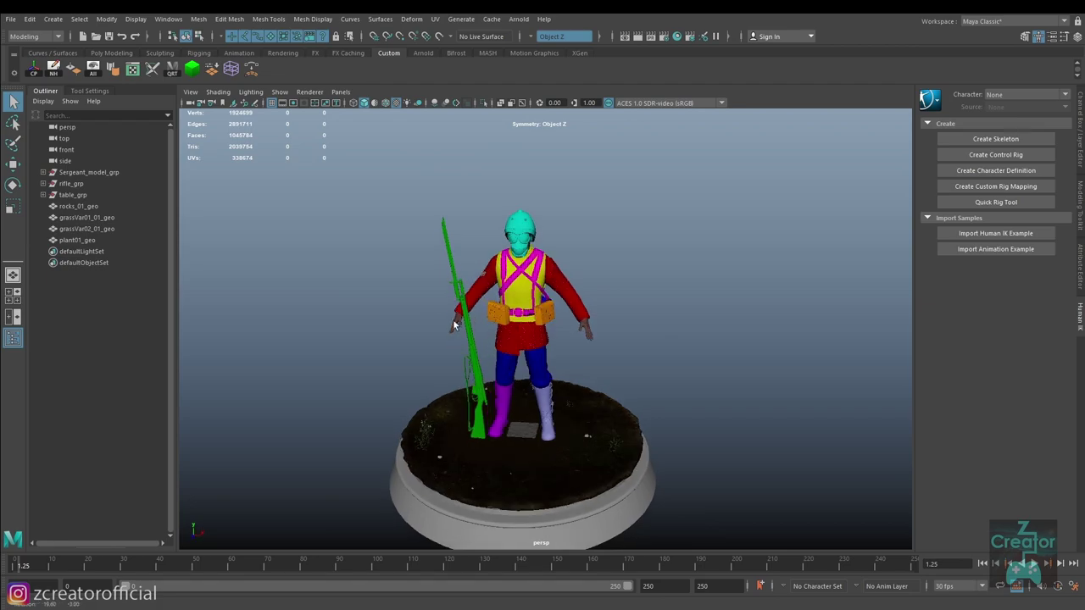
left_click_drag(684, 192, 285, 549)
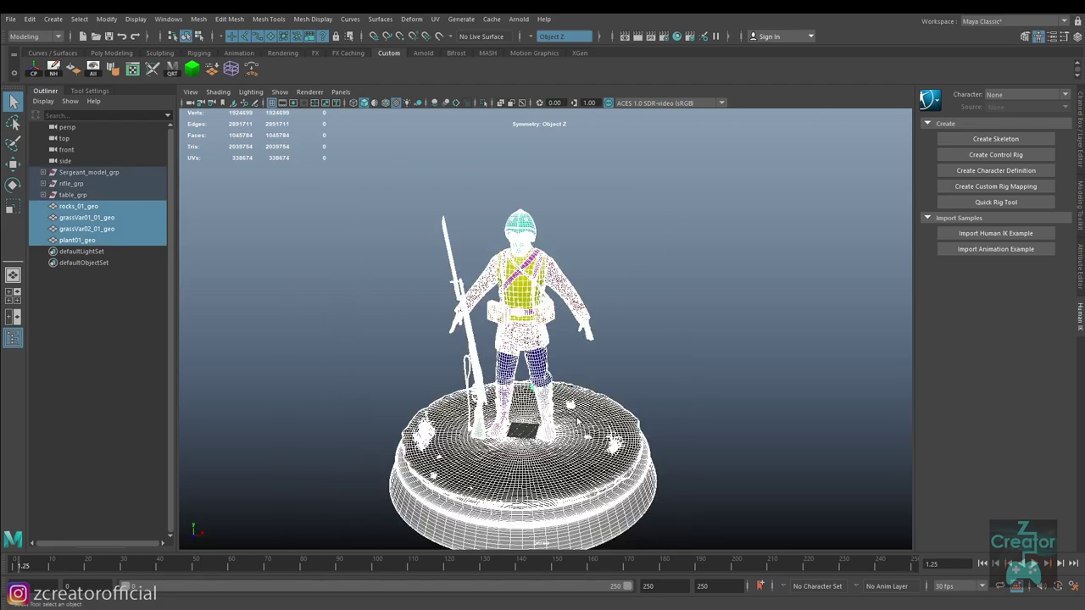
left_click(80, 207)
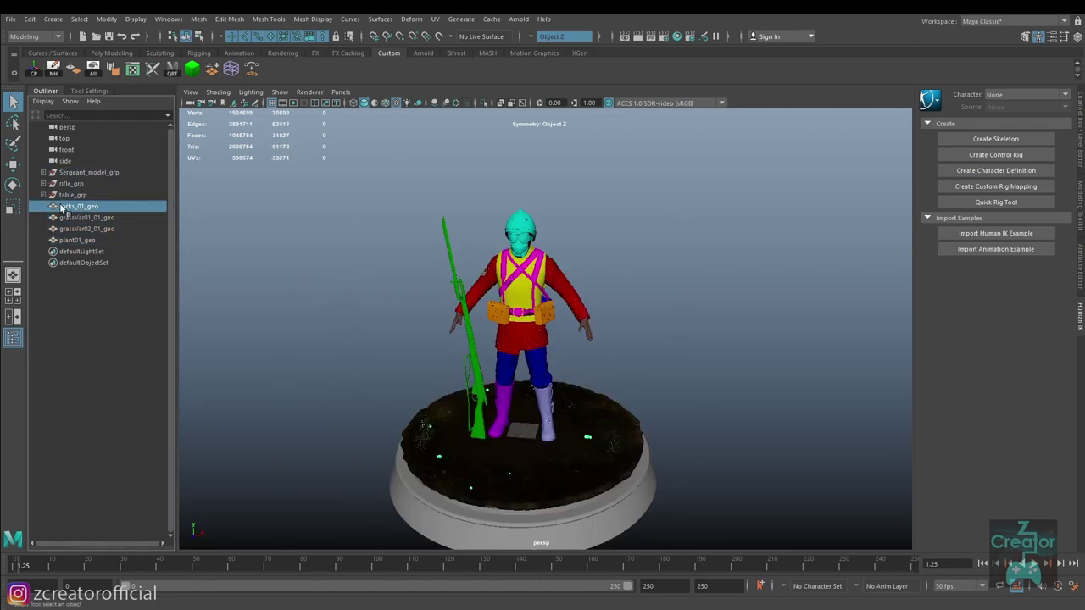
left_click(78, 174)
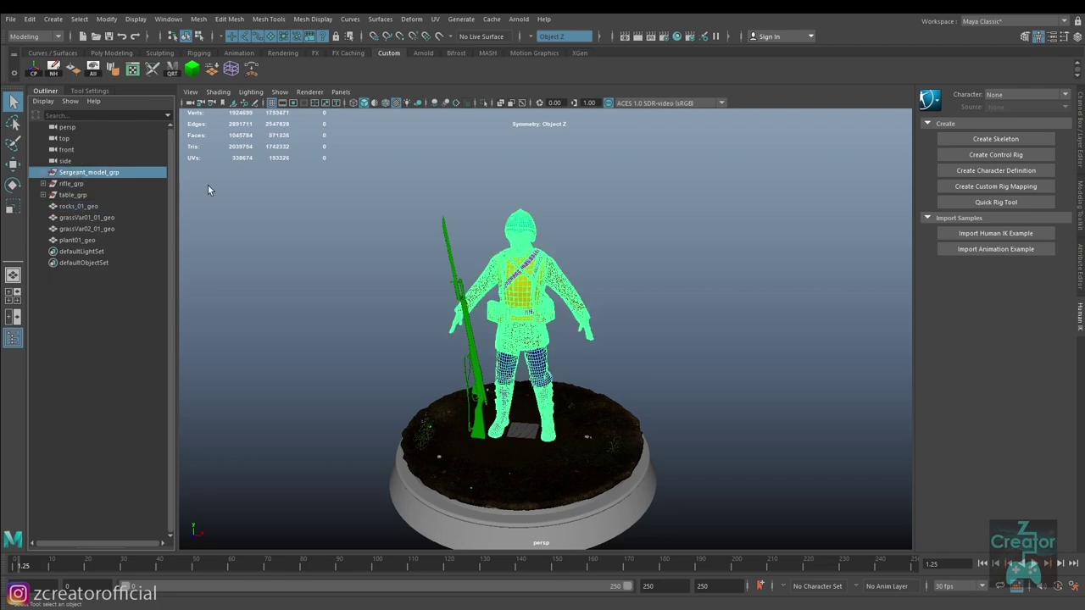
left_click(11, 19)
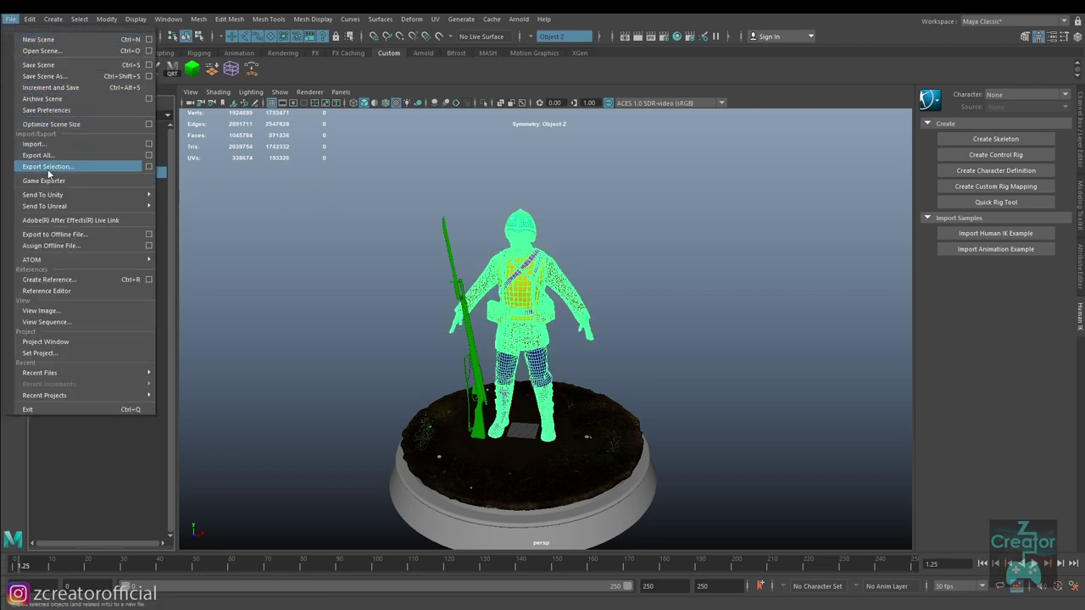
left_click(346, 191)
Check rifle_grp, table_grp, rocks, both grass meshes and plant01_geo, then switch to the fbx folder.
left_click(71, 184)
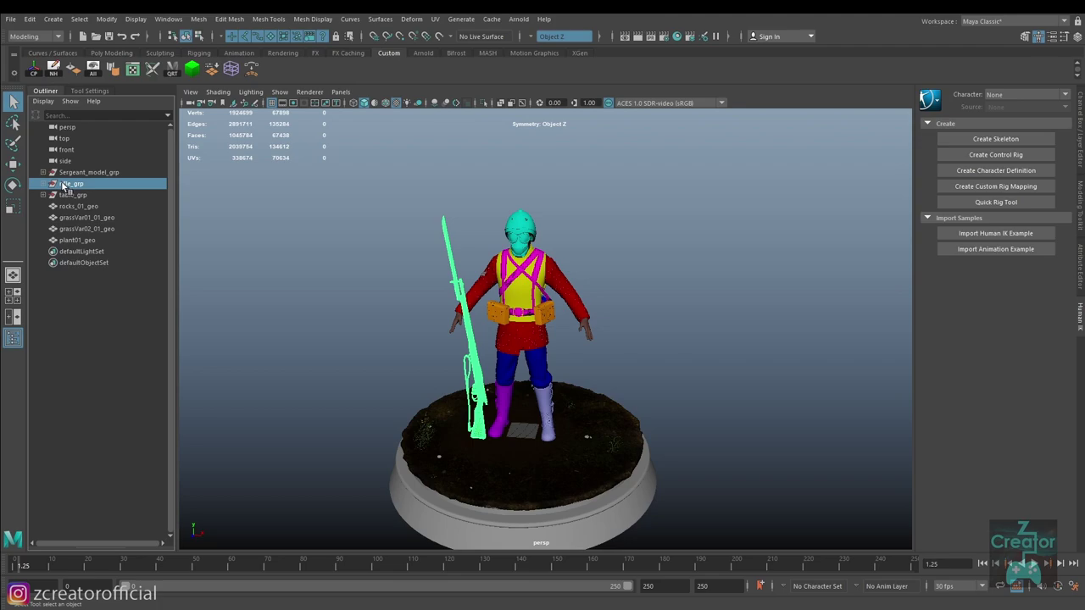
left_click(78, 196)
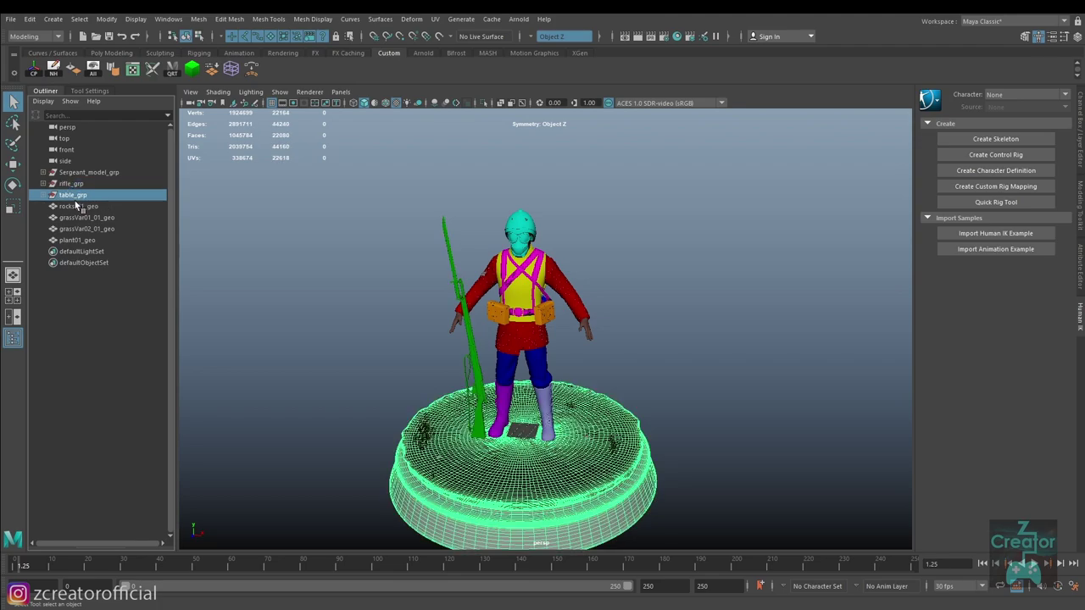
left_click(81, 207)
left_click(85, 218)
left_click(85, 228)
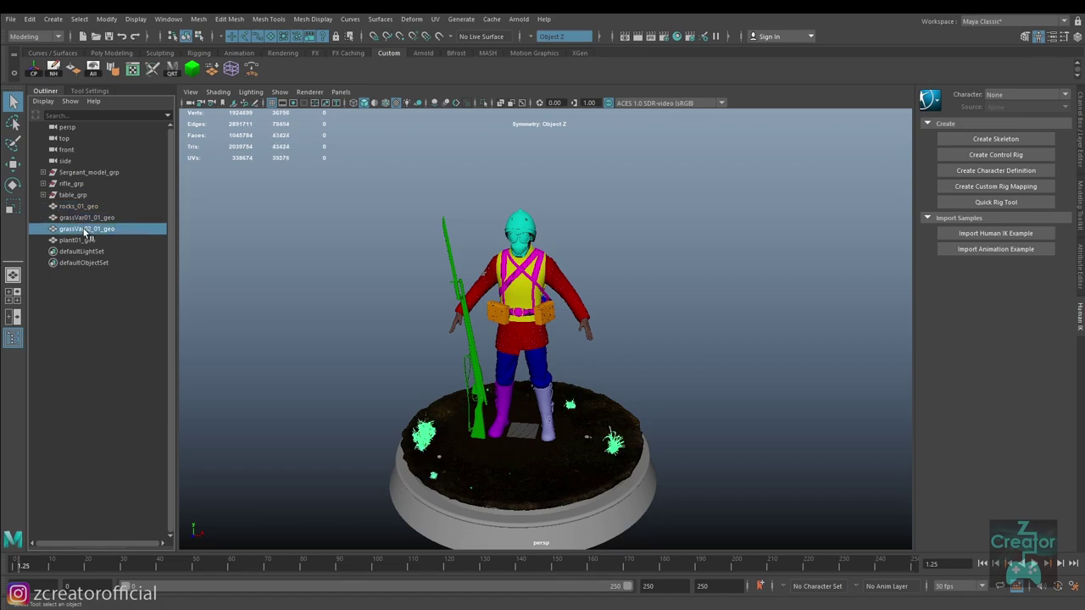
left_click(85, 241)
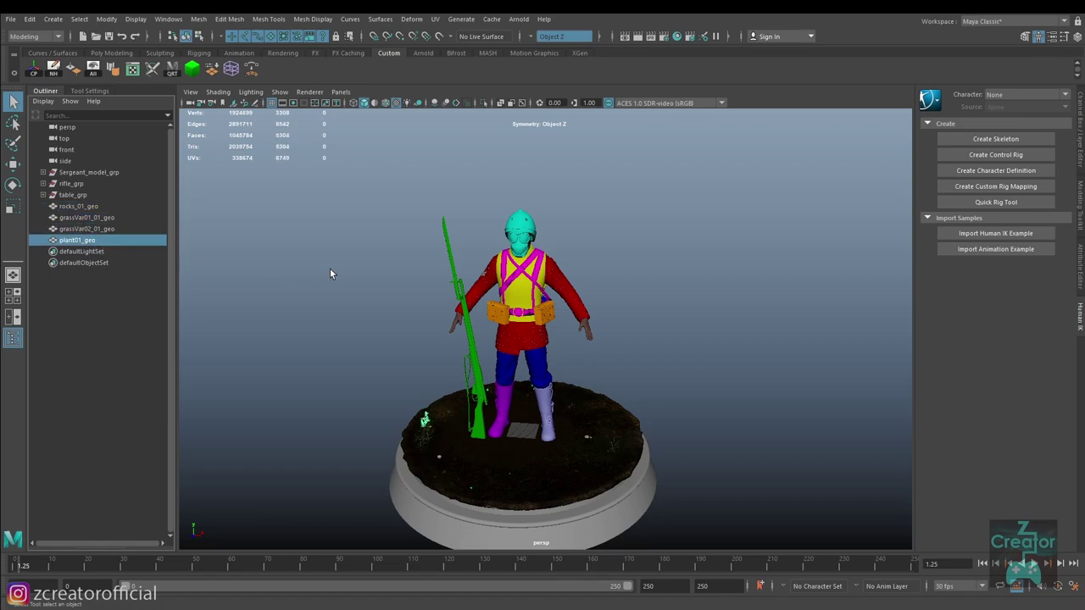
key("alt+Tab")
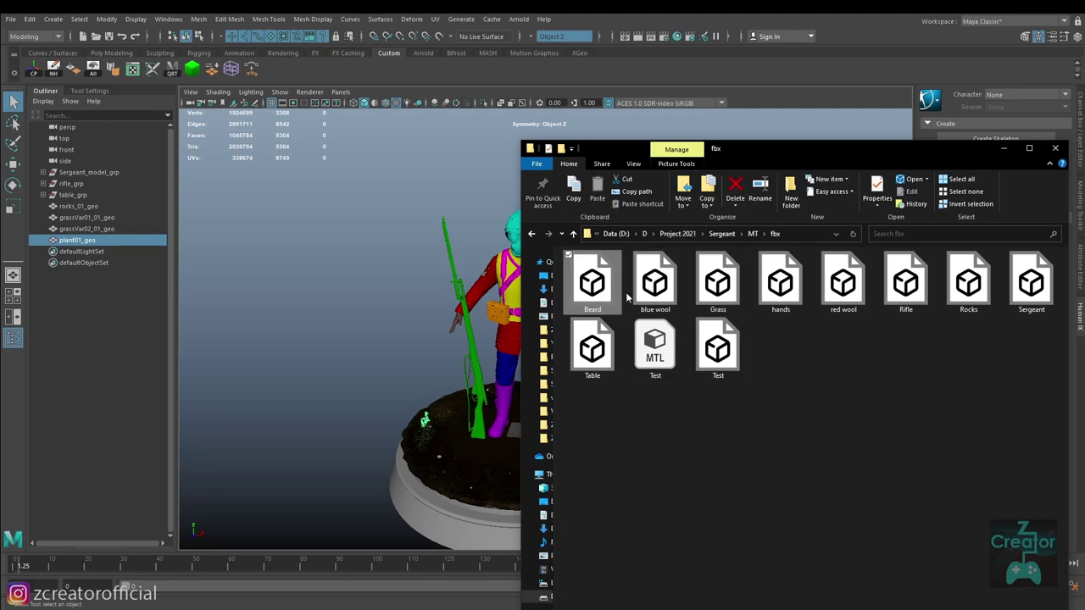
Inspect the Maya character close up, selecting the beard and red sweater sleeves.
left_click(385, 268)
right_click_drag(399, 252, 611, 336, "alt")
left_click_drag(611, 336, 489, 335, "alt")
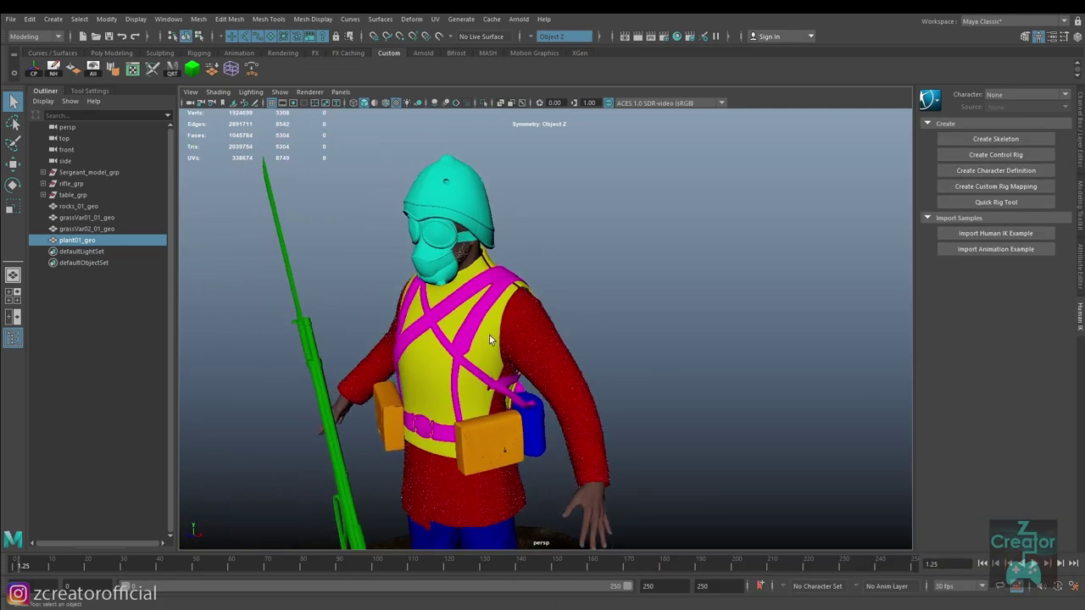
scroll(421, 236, "up", 3)
left_click_drag(421, 231, 457, 258, "alt")
left_click(477, 273)
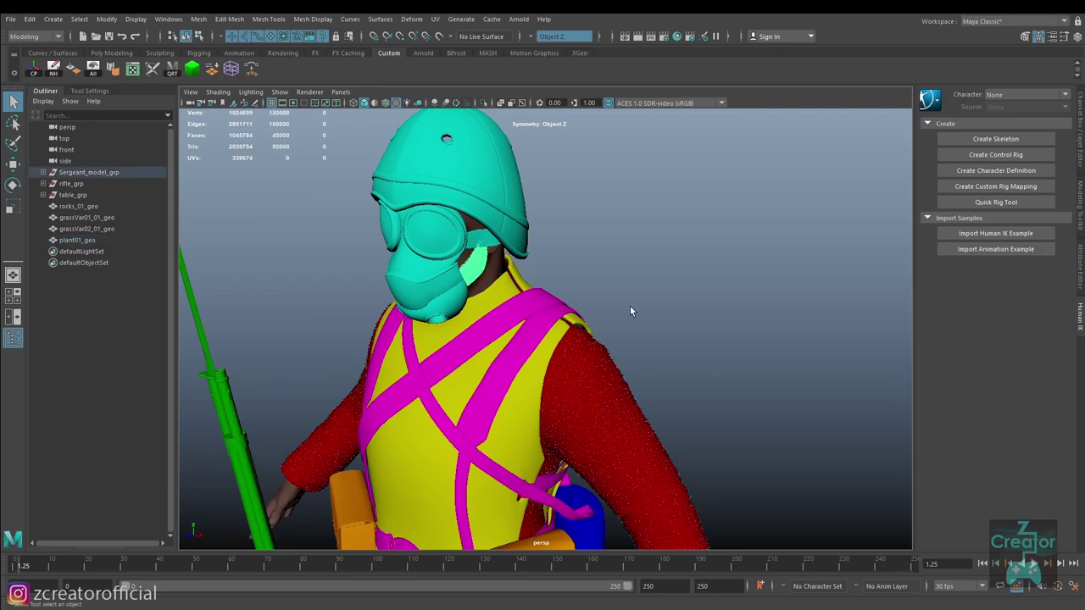
mouse_move(630, 311)
left_mouse_down("alt")
mouse_move(574, 336)
mouse_move(614, 346)
mouse_move(621, 323)
left_mouse_up("alt")
left_click(574, 336)
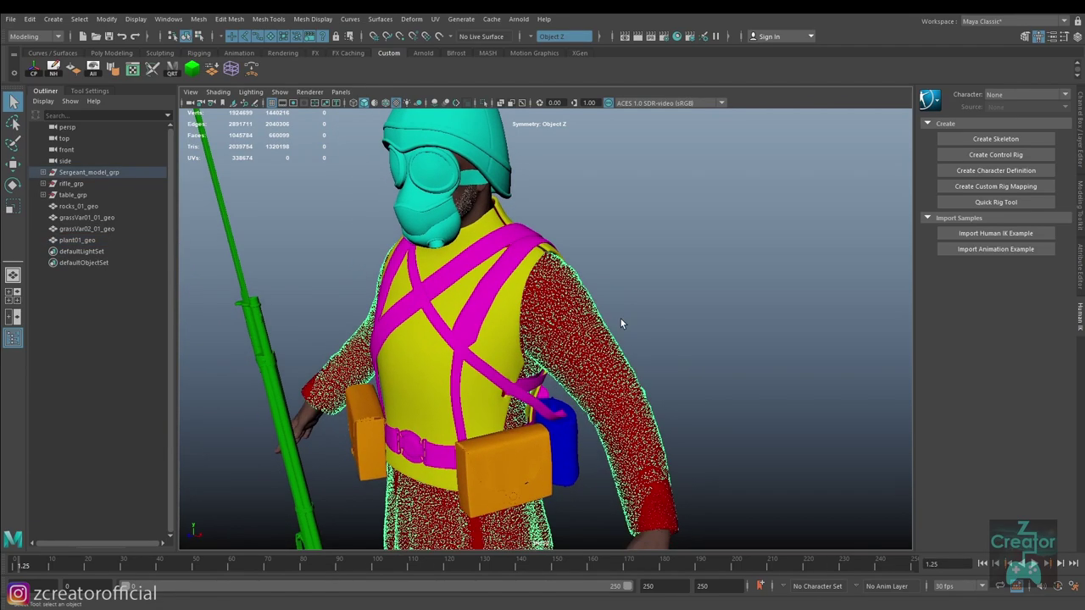
Go through the Grass, red wool, Rifle, Rocks and Table fbx files in the folder.
key("alt+Tab")
left_click(716, 283)
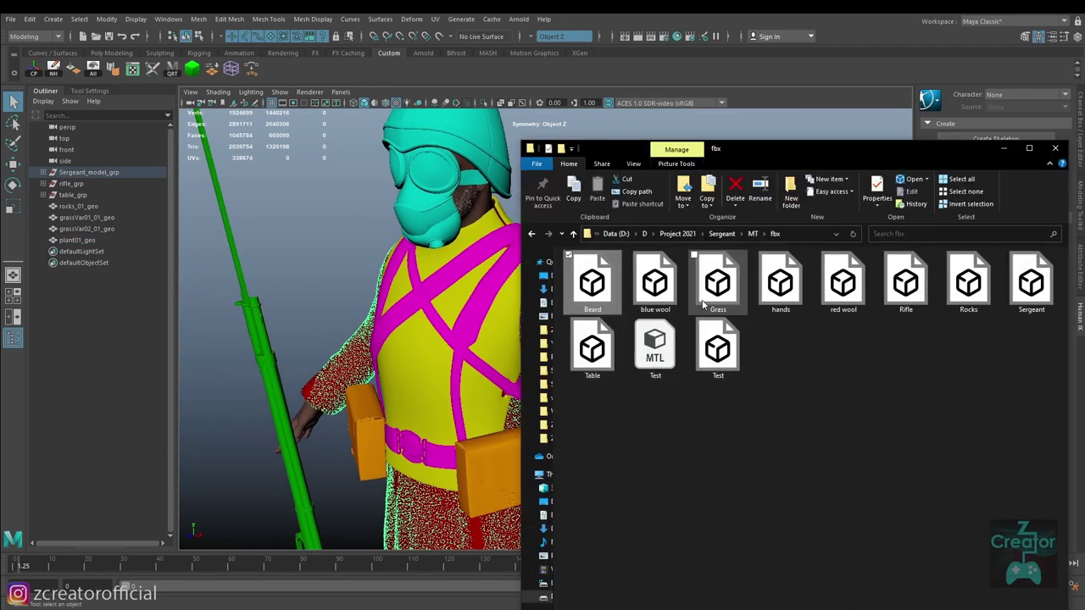
left_click(843, 288)
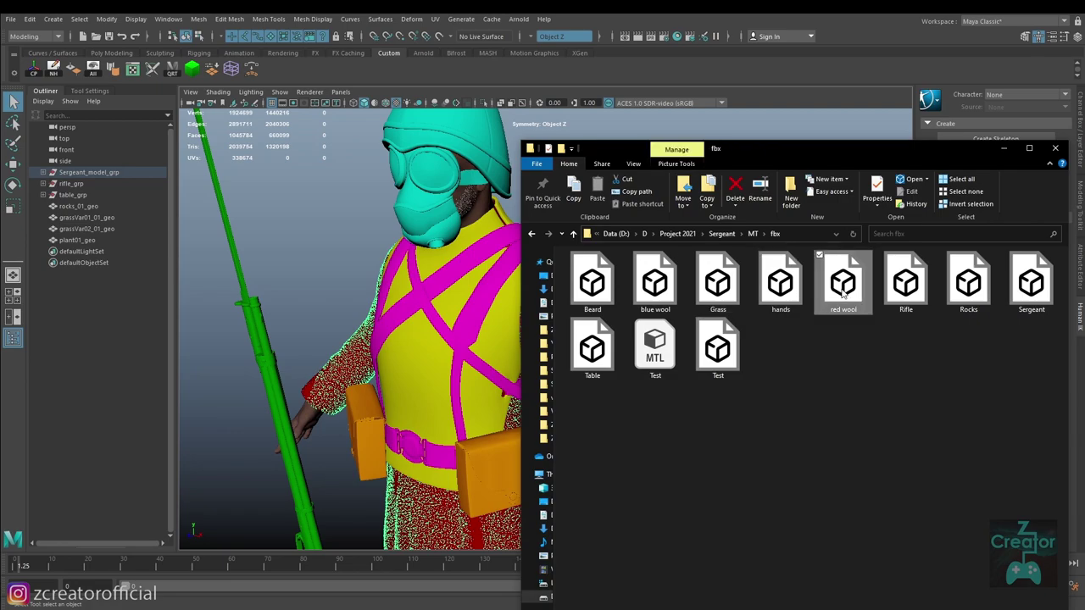
left_click(905, 283)
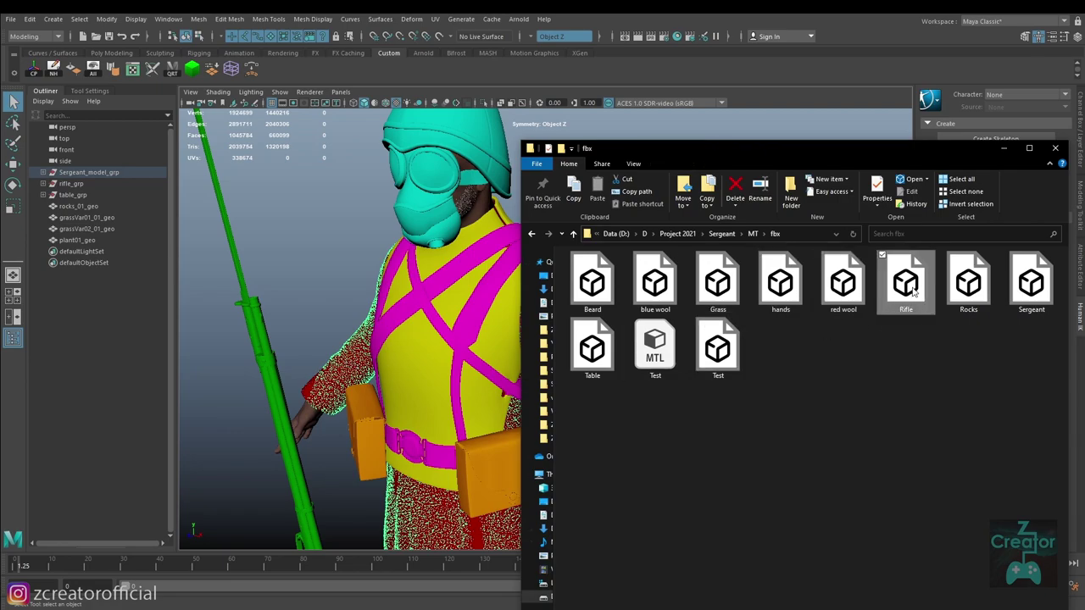
left_click(968, 284)
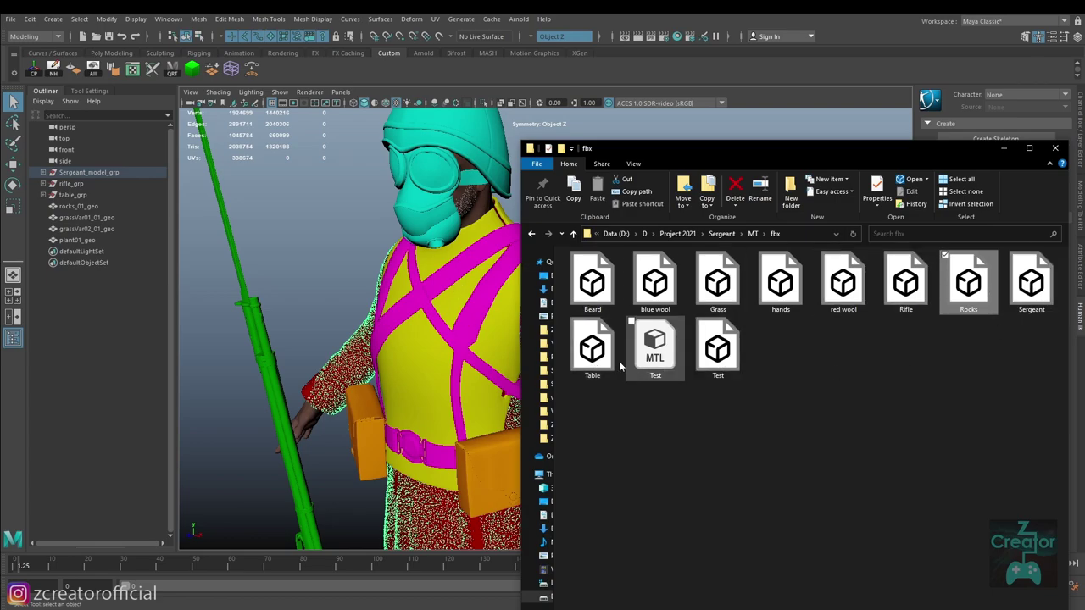
left_click(586, 366)
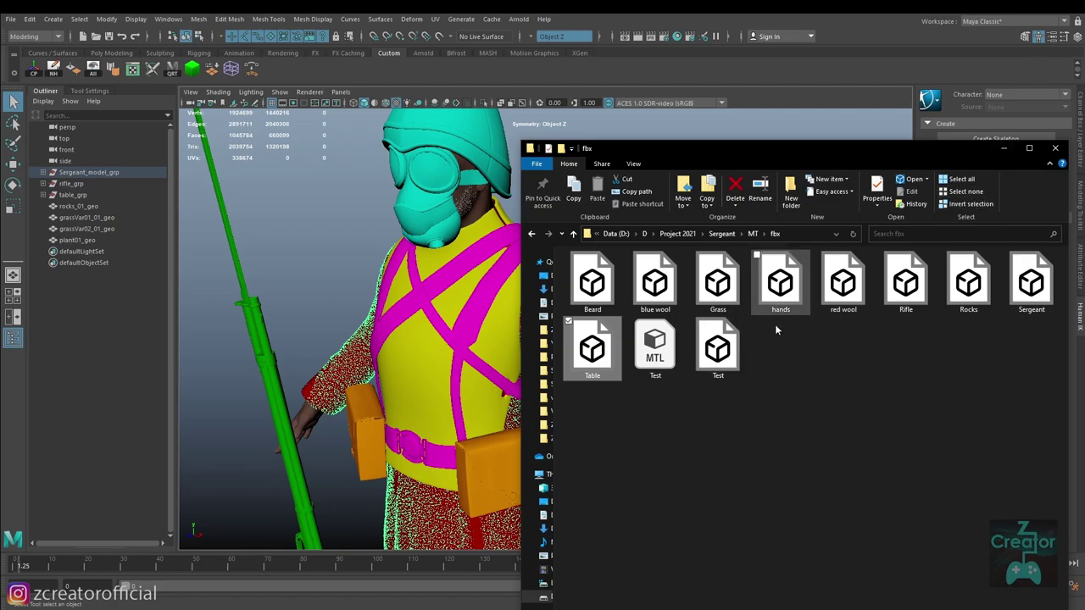
Return to Maya and orbit around the soldier model.
left_click(370, 318)
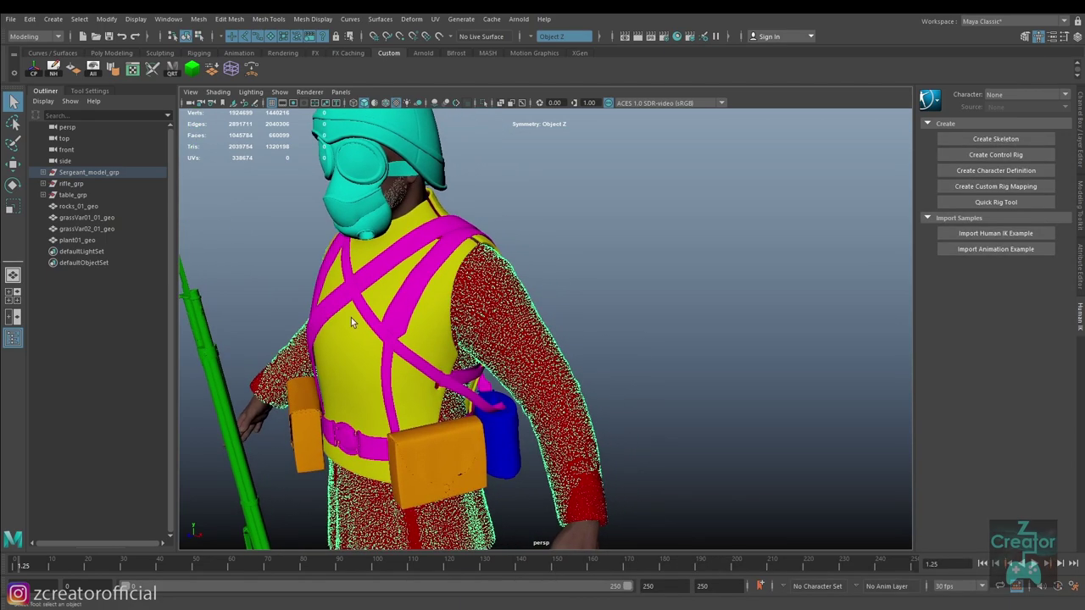
left_click_drag(341, 316, 442, 323, "alt")
scroll(442, 323, "down", 1)
scroll(483, 329, "down", 1)
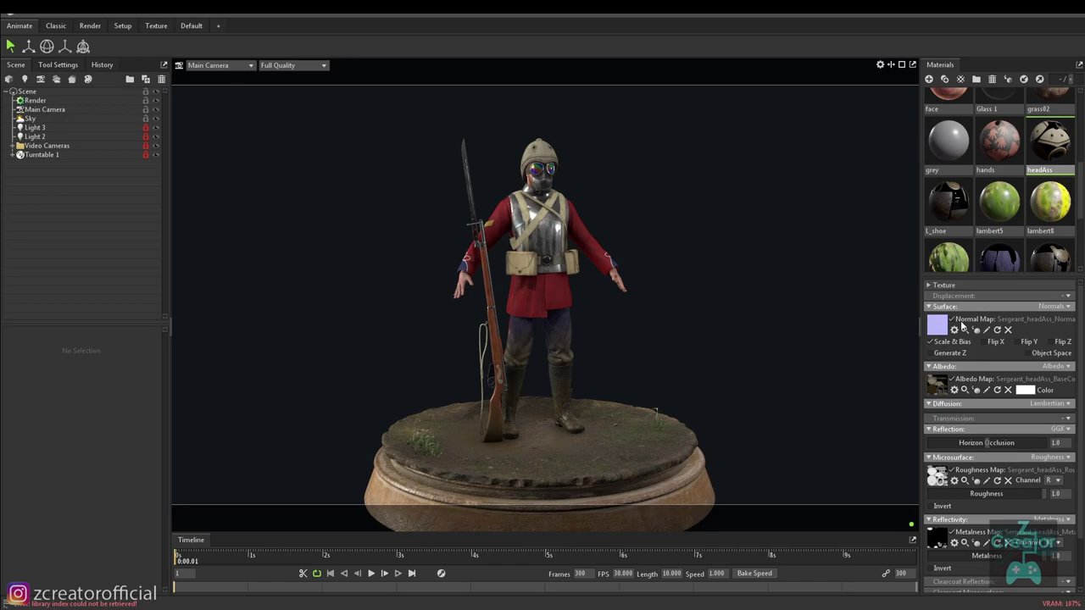
Look through Render, Main Camera and Sky settings, then browse for a new Sky Light image.
left_click(35, 102)
left_click(37, 111)
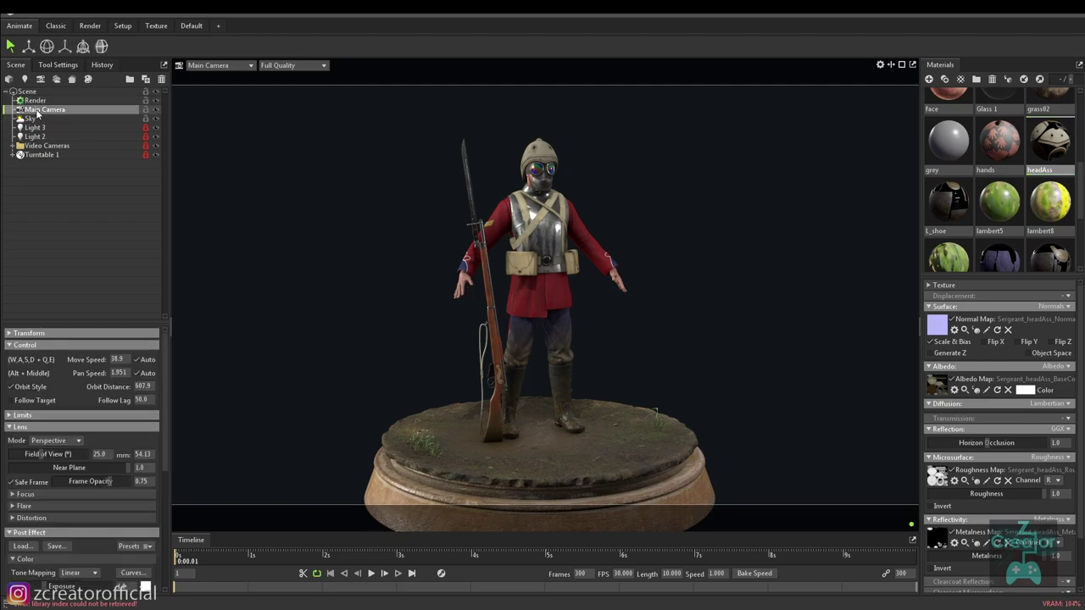
left_click(36, 120)
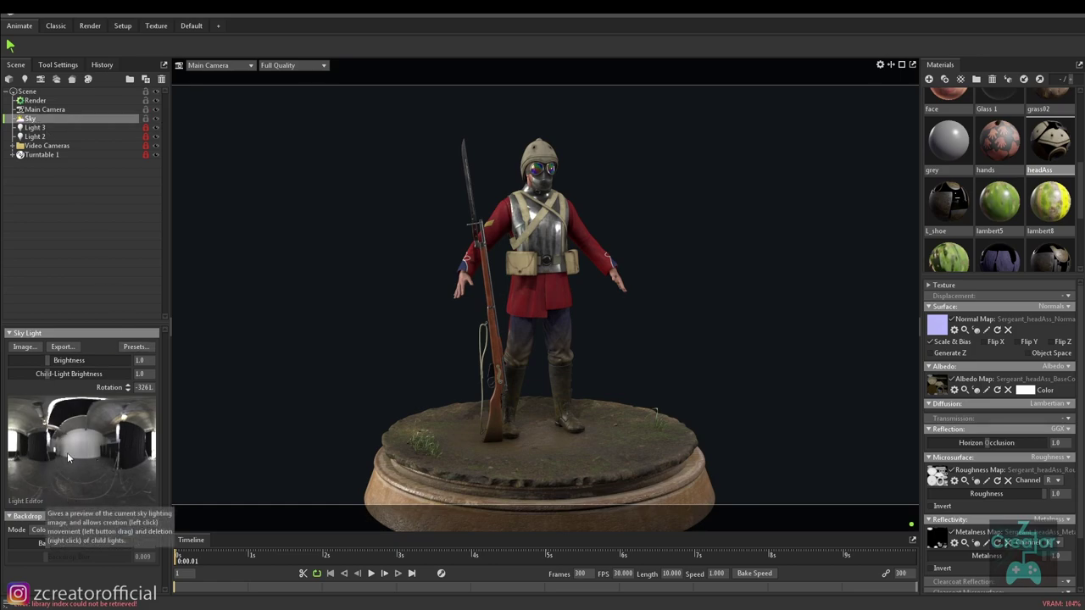
left_click(23, 347)
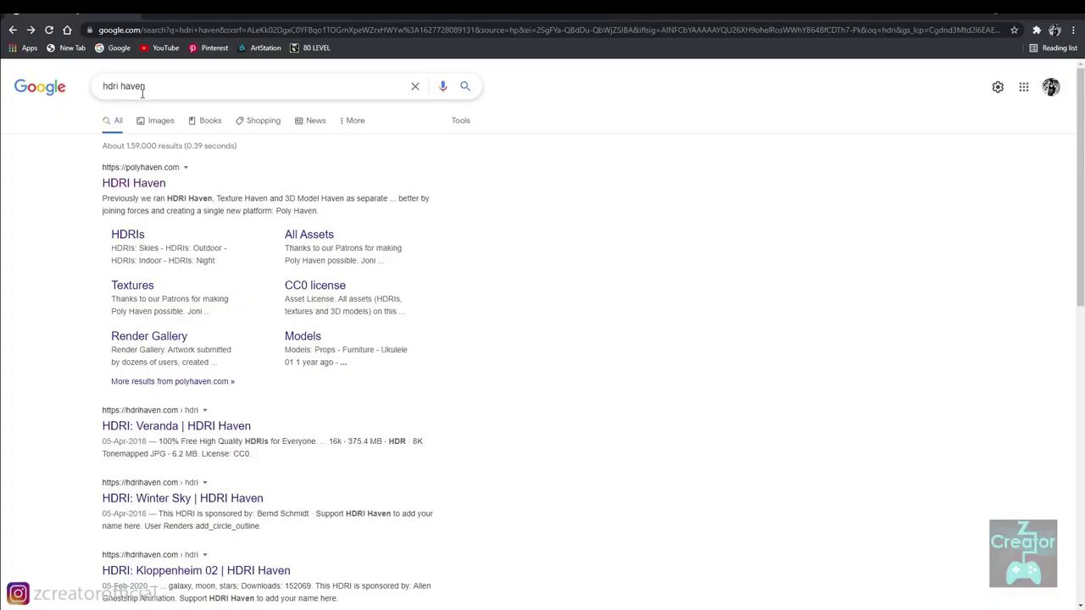
Open Poly Haven and filter its HDRIs to the Studio category's 13 maps.
left_click(134, 185)
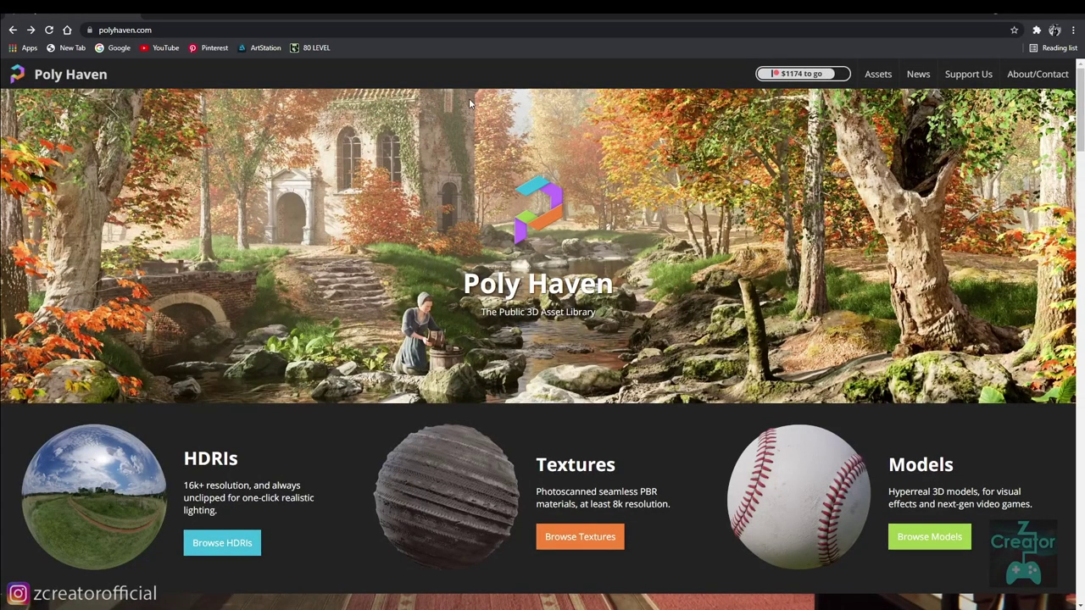
mouse_move(877, 74)
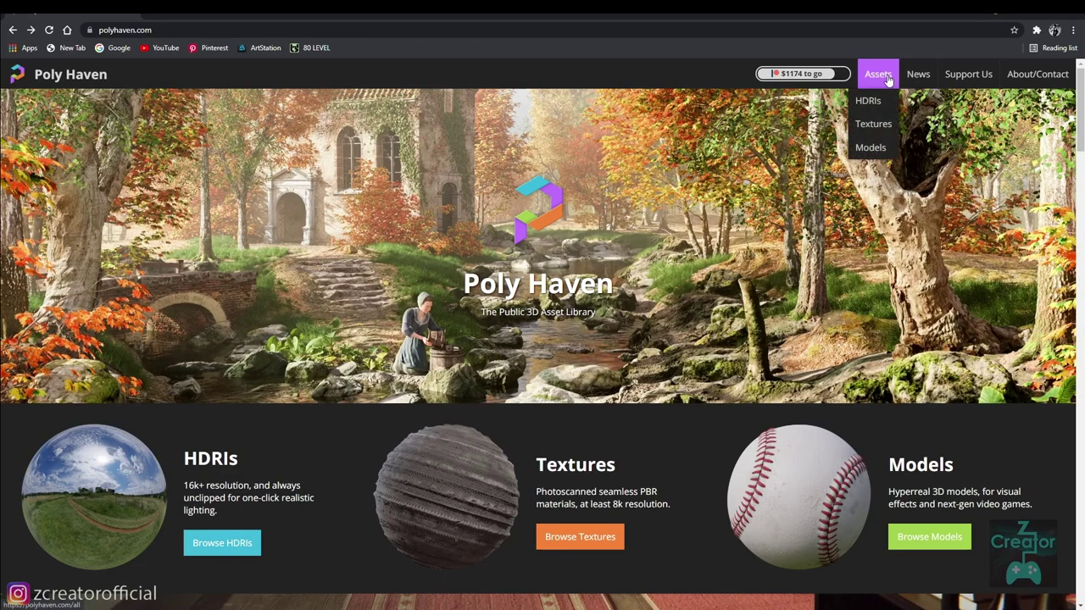
left_click(873, 103)
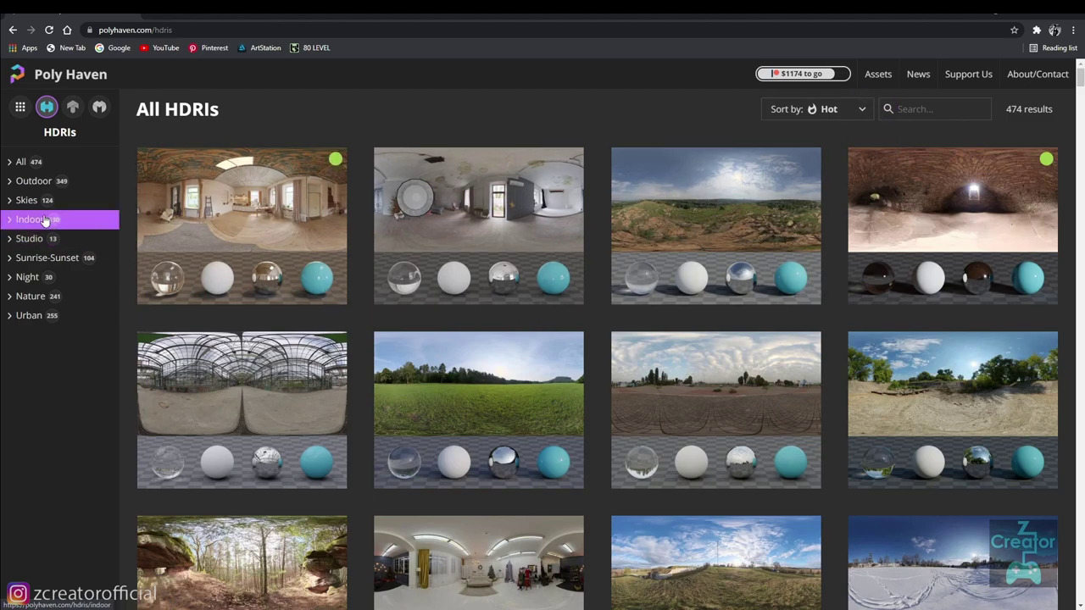
left_click(32, 241)
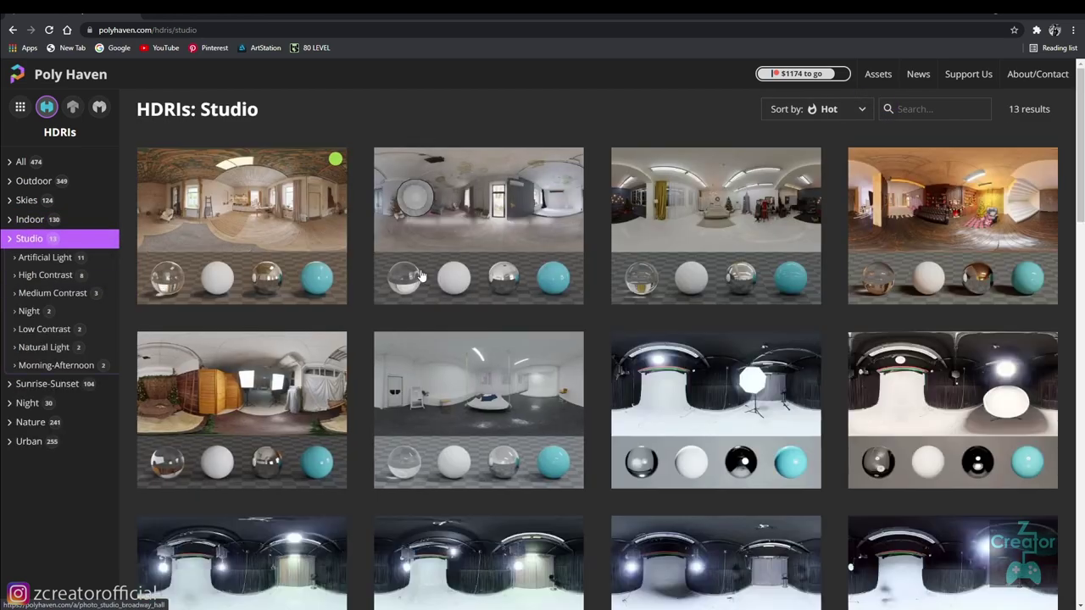
scroll(485, 295, "down", 2)
scroll(485, 294, "up", 2)
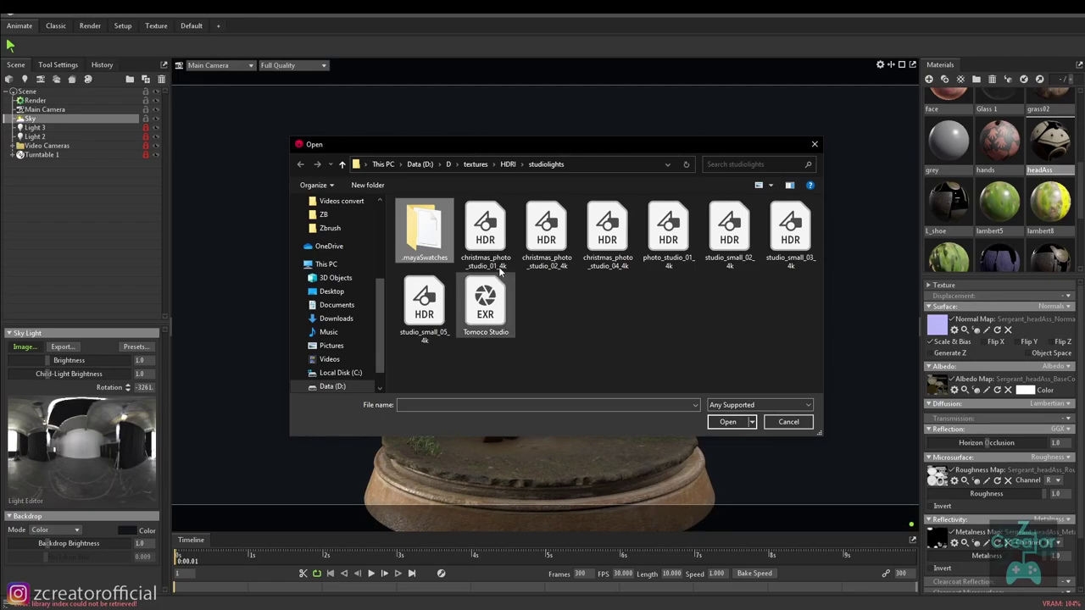
Pick the Tomoco Studio EXR file in the studiolights folder.
left_click(488, 326)
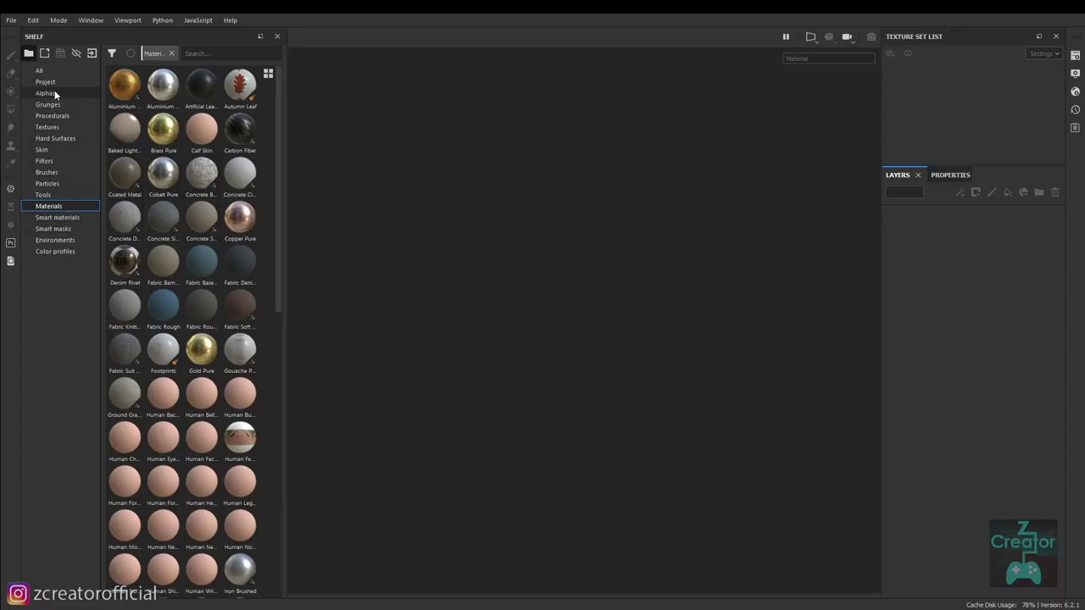
View the Tomoco Studio environment's name and path in the Shelf's Environments category.
left_click(56, 241)
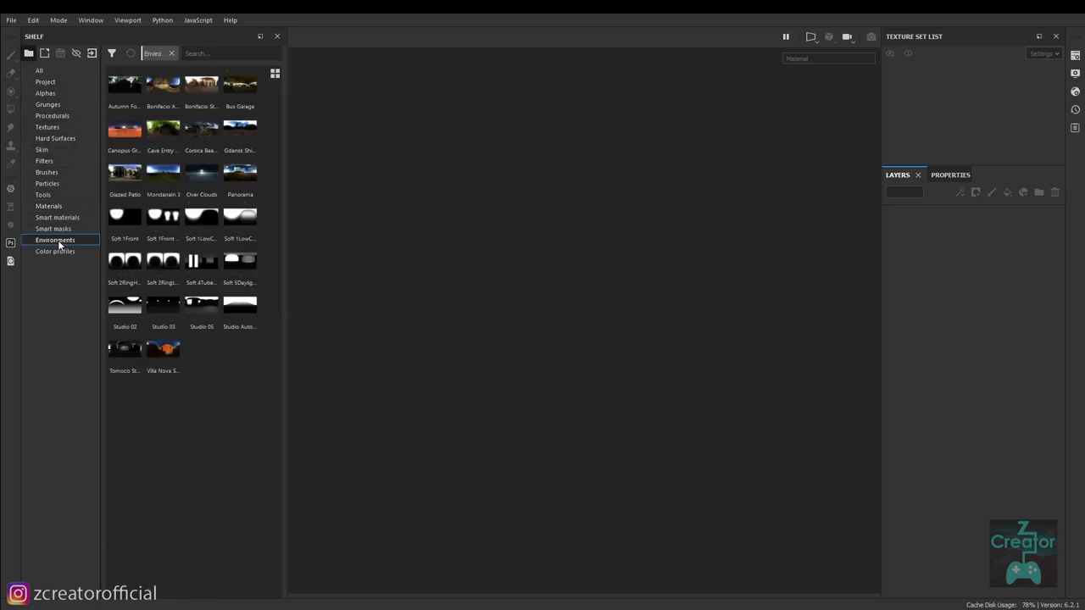
left_click(126, 359)
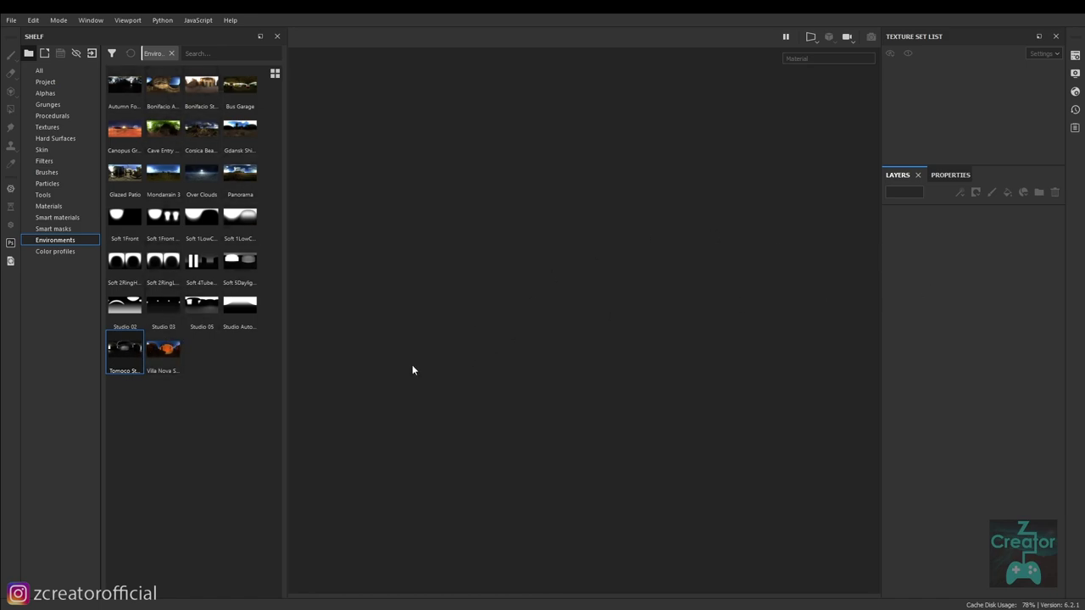
right_click(115, 351)
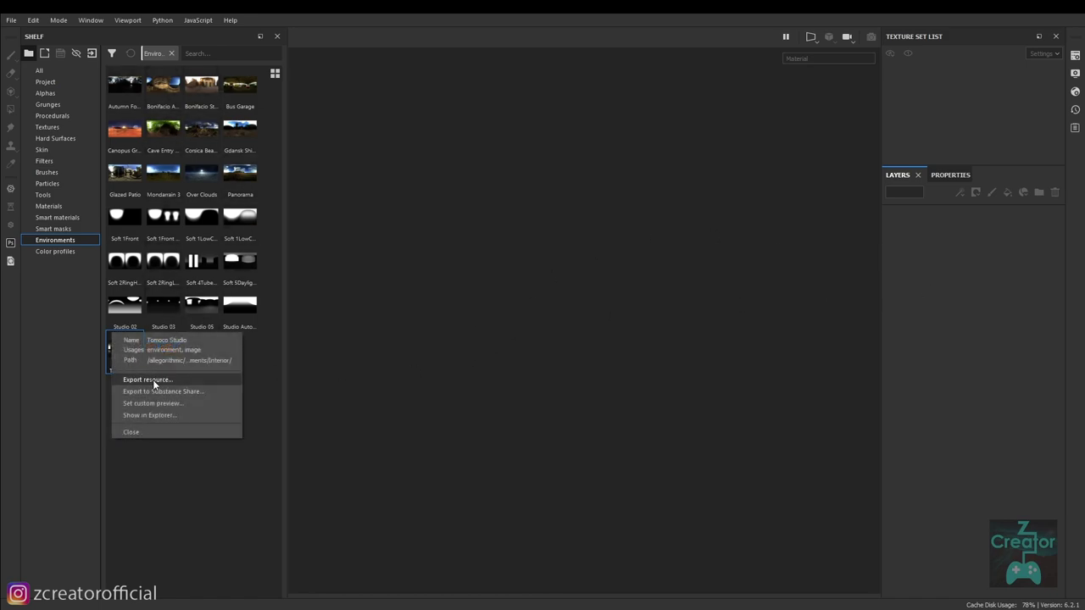
left_click(232, 464)
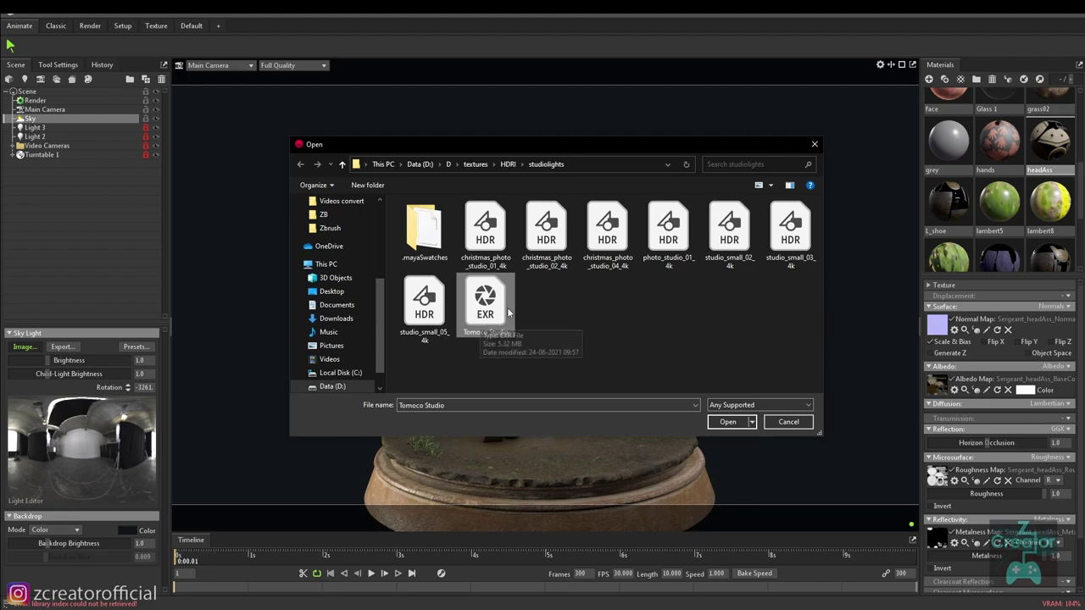
Load Tomoco Studio.exr as the sky light and try a blurred sky backdrop.
left_click(726, 421)
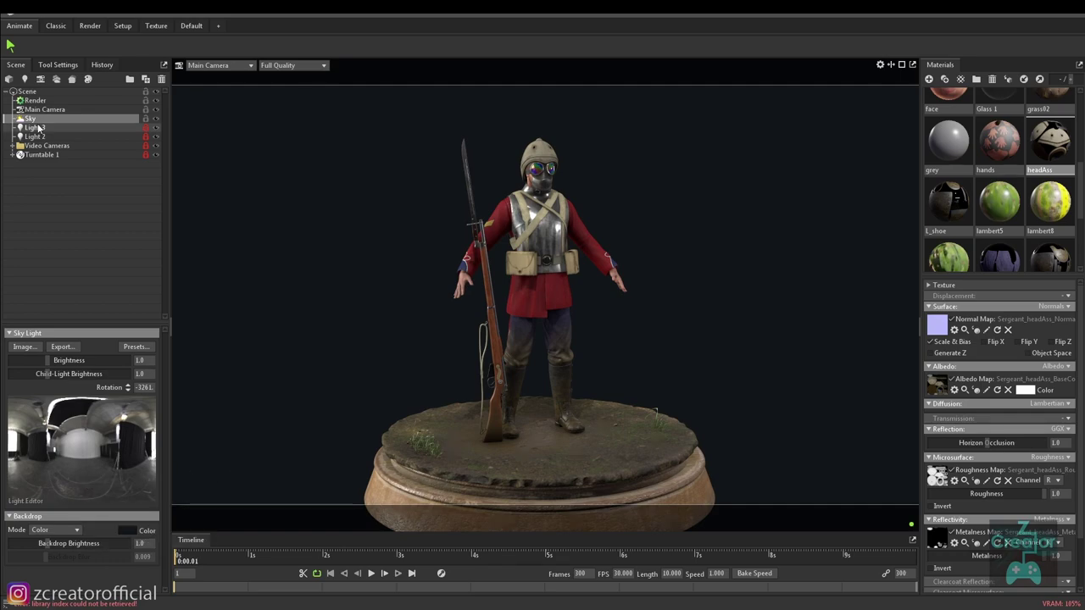
left_click(72, 531)
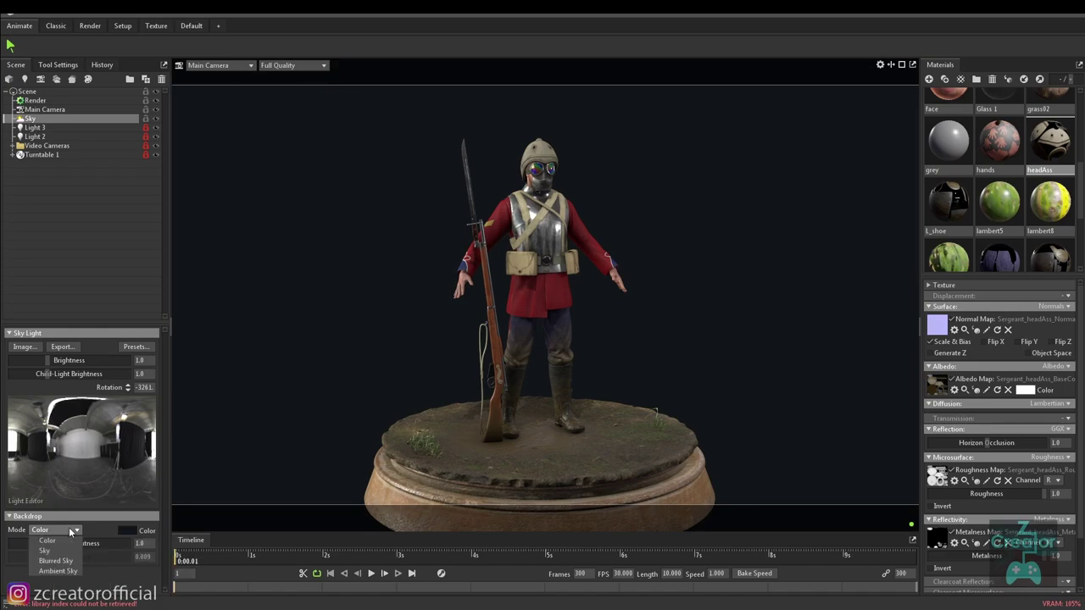
left_click(56, 560)
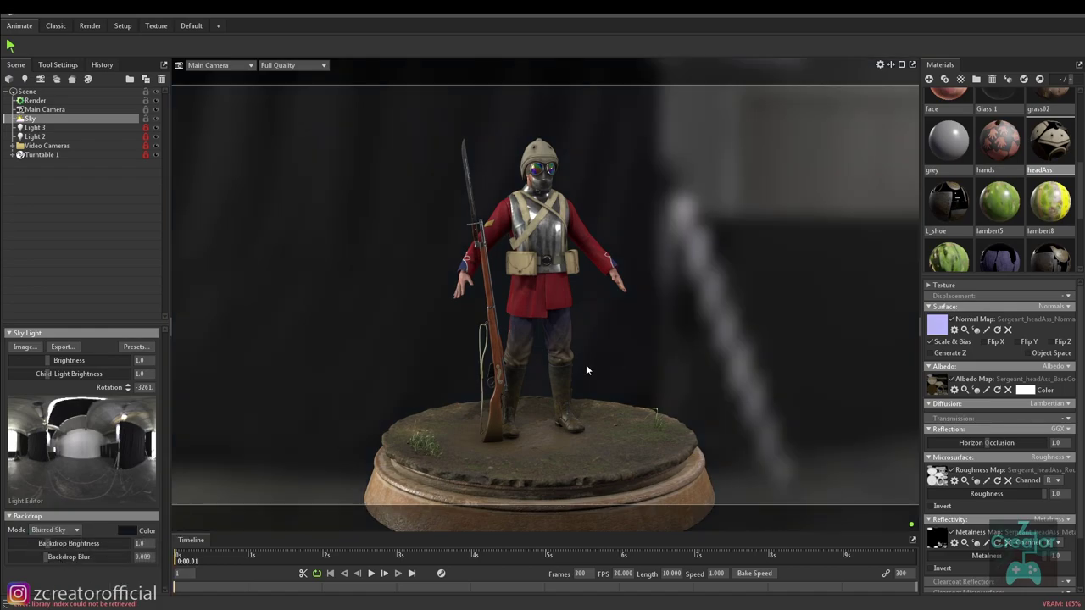
mouse_move(477, 351)
left_mouse_down()
mouse_move(685, 343)
mouse_move(385, 340)
left_mouse_up()
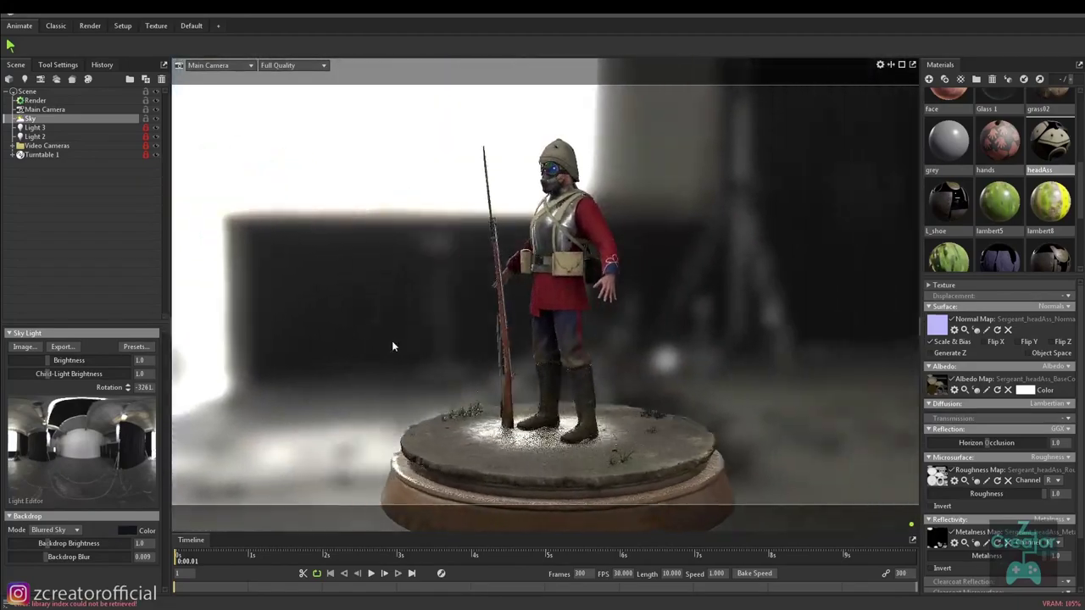
Switch the backdrop to Color and pick a dark brown backdrop colour.
left_click(58, 530)
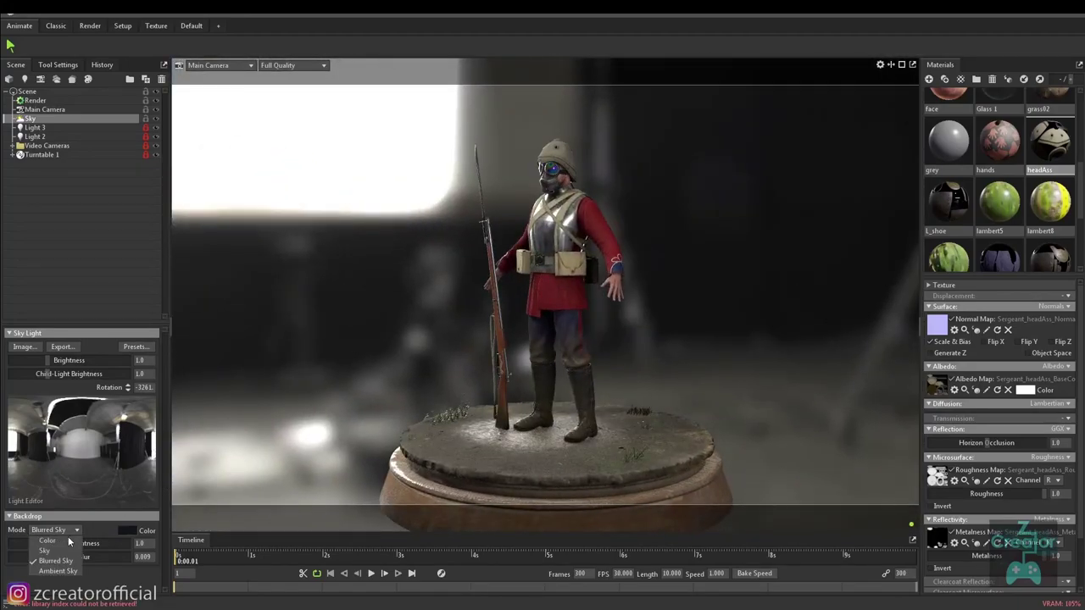
left_click(68, 544)
left_click(127, 531)
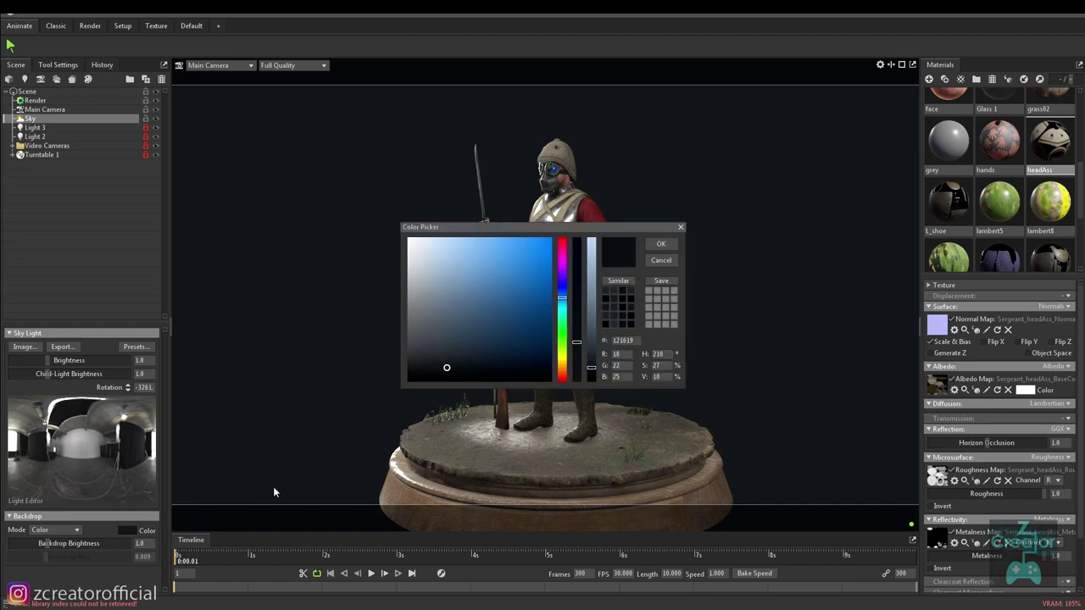
left_click(530, 316)
left_click(534, 332)
left_click(562, 362)
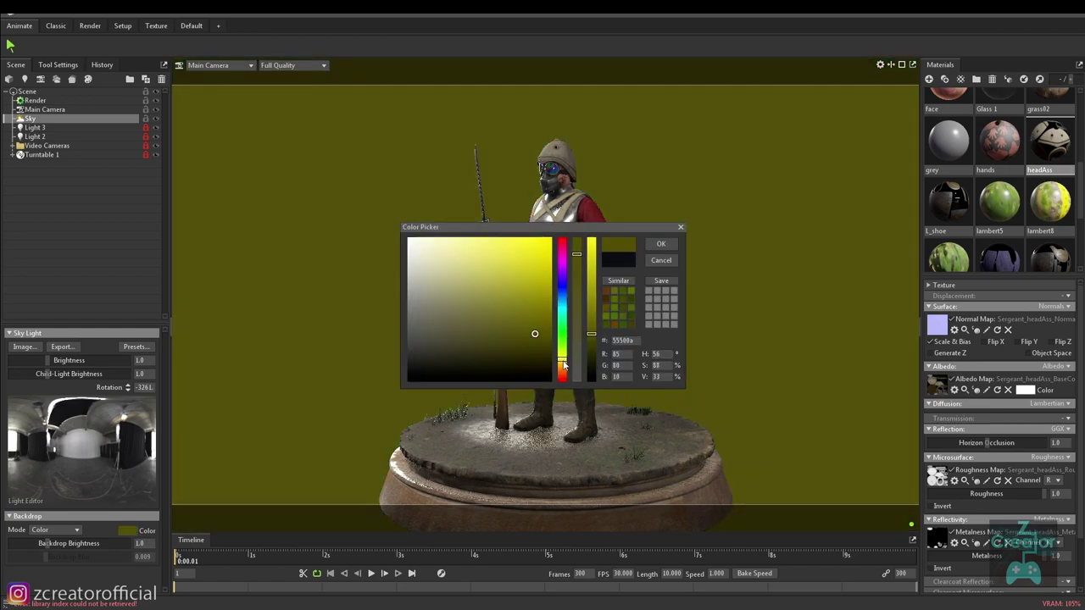
left_click(491, 334)
left_click(448, 357)
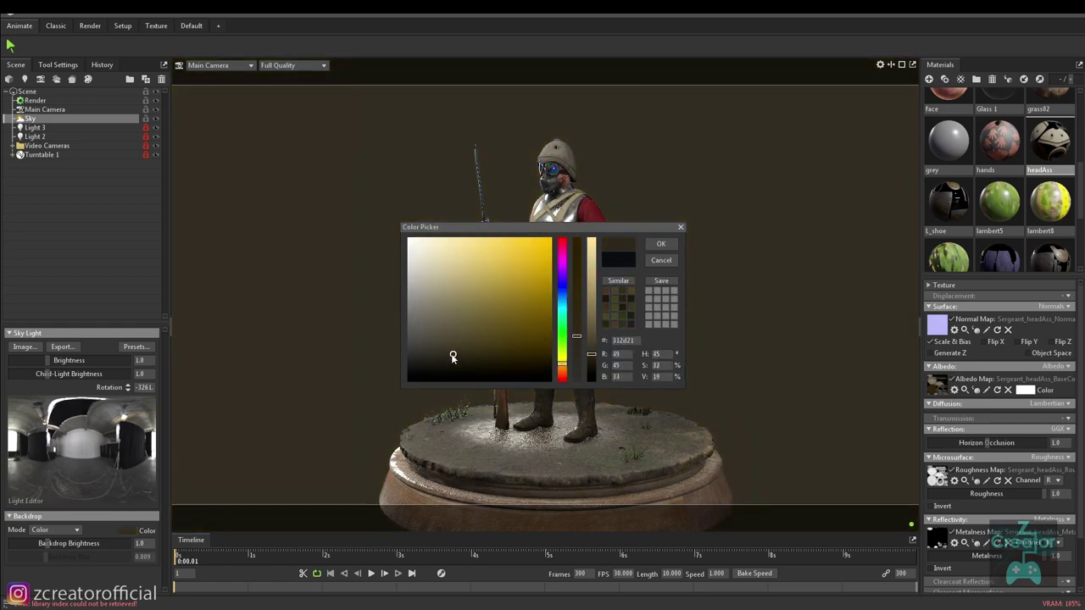
left_click(440, 358)
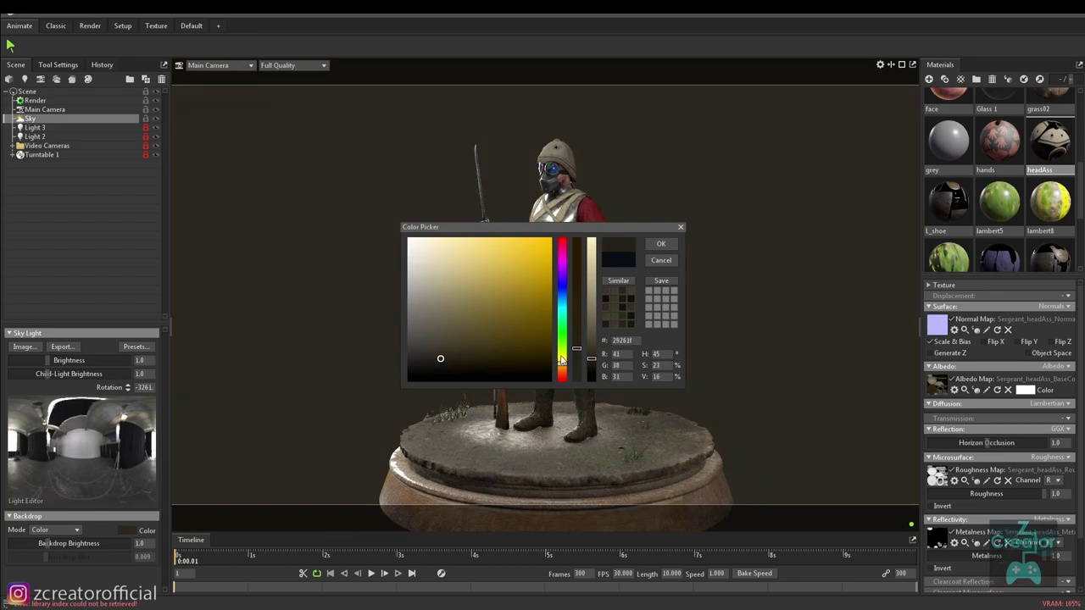
left_click(661, 260)
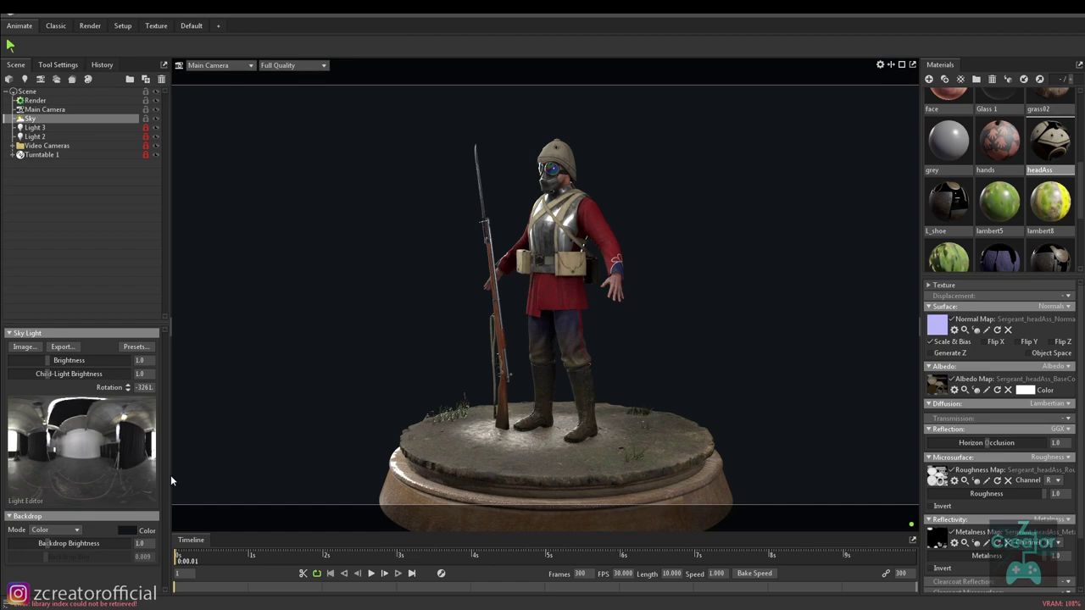
Try the HDRI, blurred sky and ambient sky backdrop modes.
left_click(61, 530)
left_click(55, 552)
mouse_move(52, 547)
left_mouse_down()
mouse_move(105, 544)
mouse_move(56, 543)
left_mouse_up()
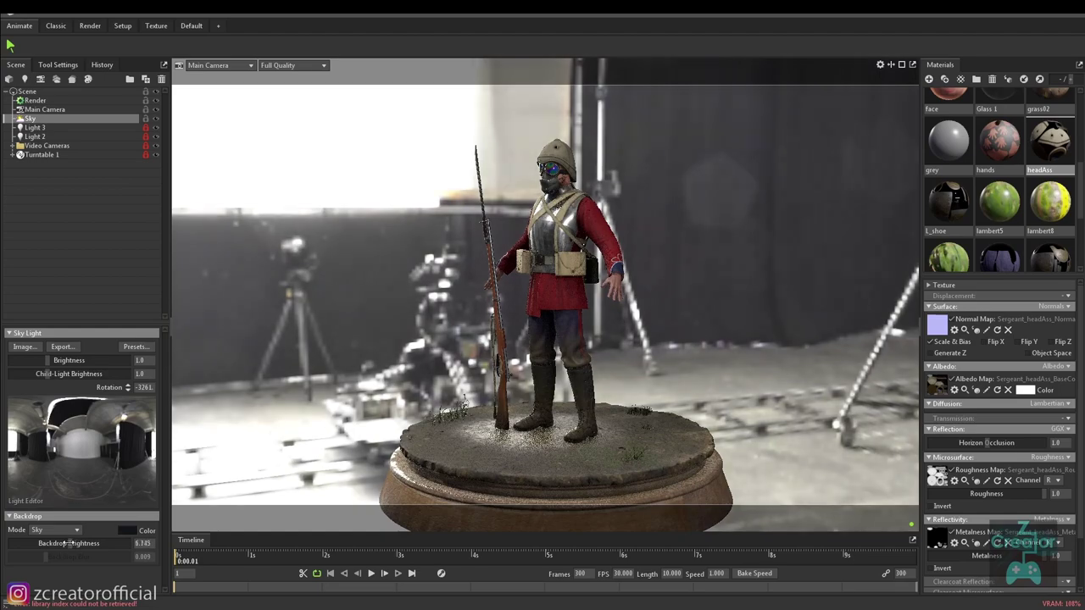
left_click(65, 531)
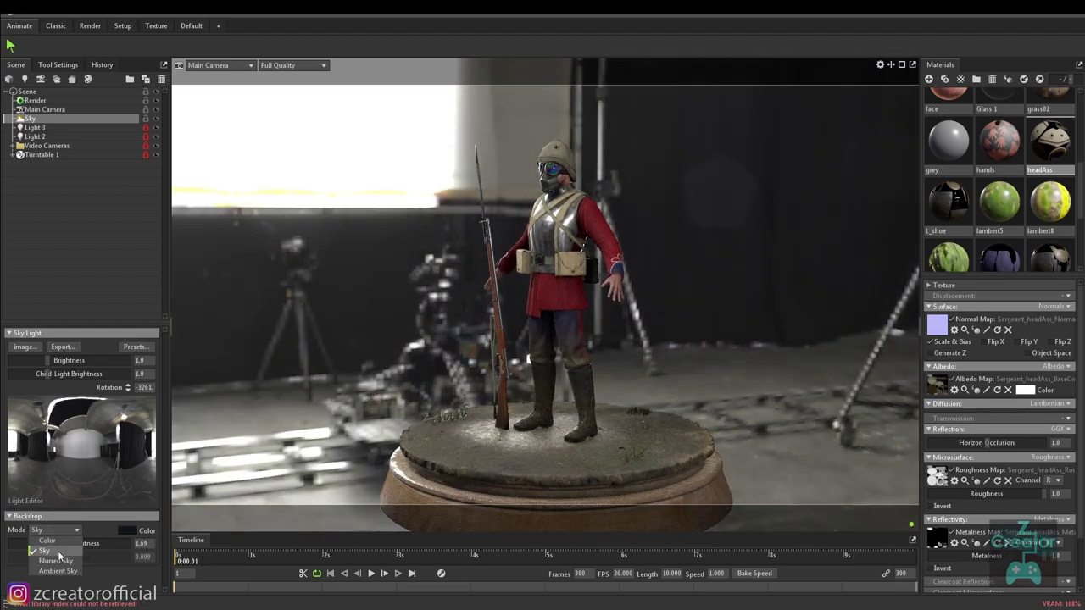
left_click(56, 560)
left_click(65, 530)
left_click(64, 571)
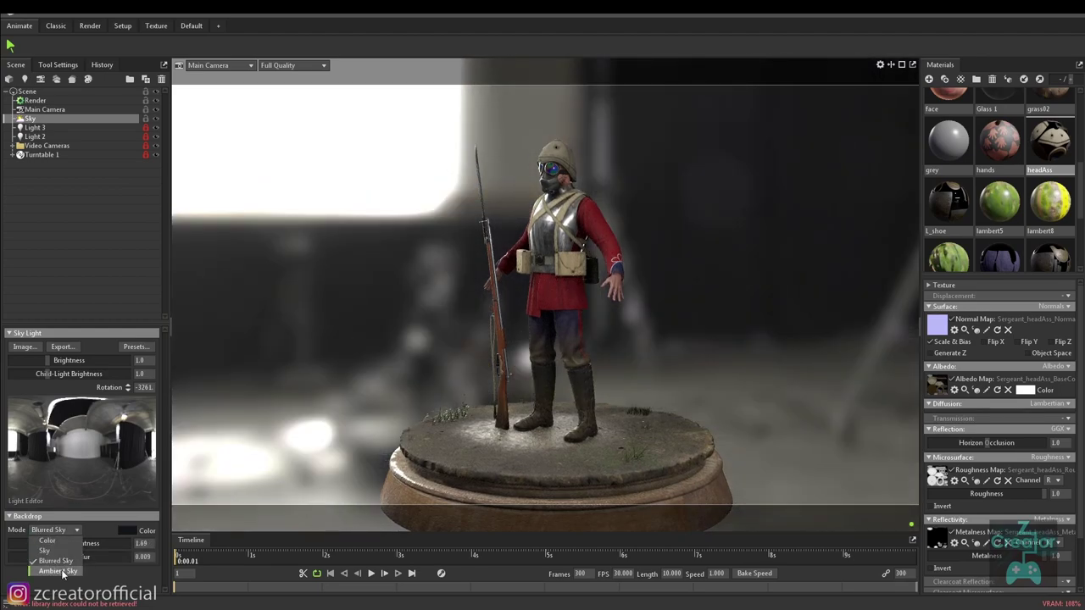
mouse_move(587, 401)
left_mouse_down()
mouse_move(682, 366)
mouse_move(441, 379)
left_mouse_up()
Set the backdrop back to Color with brightness 1.0.
left_click(64, 531)
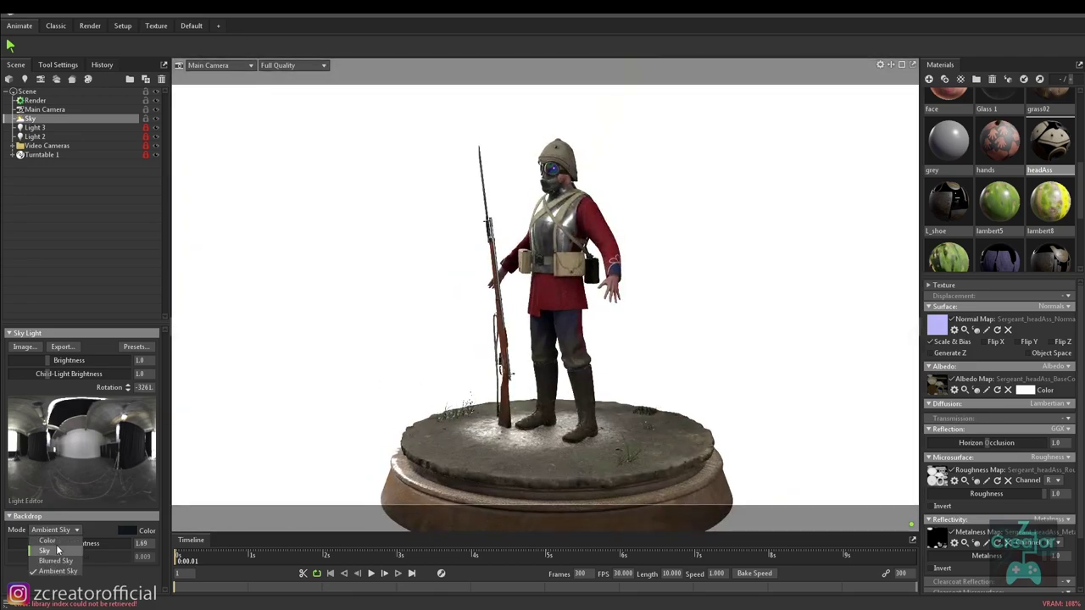
left_click(53, 547)
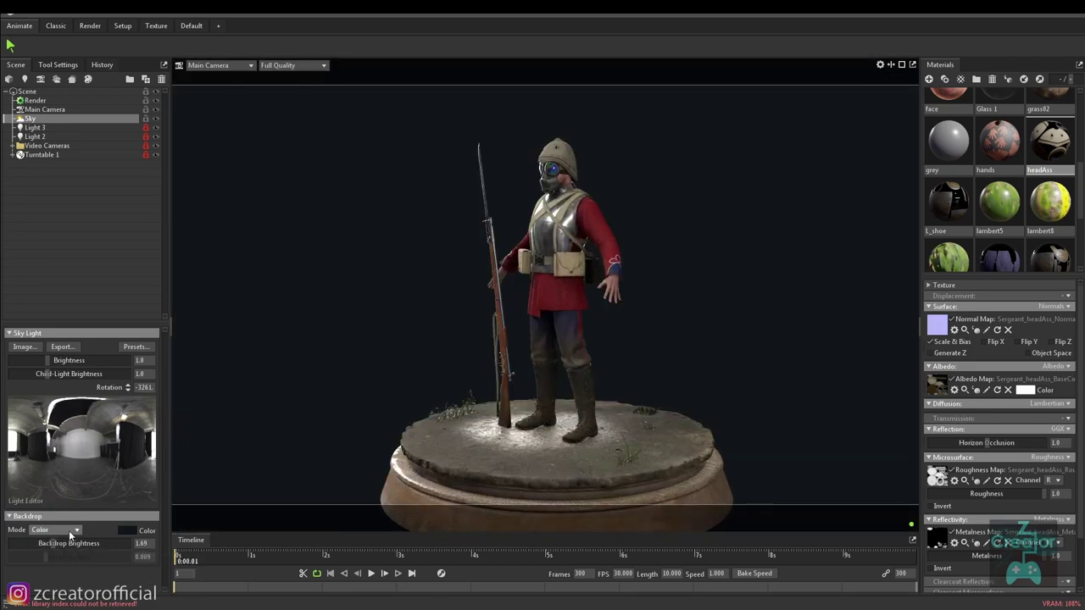
mouse_move(53, 543)
left_mouse_down()
mouse_move(102, 545)
mouse_move(46, 543)
left_mouse_up()
left_click(77, 533)
left_click_drag(32, 535, 26, 542)
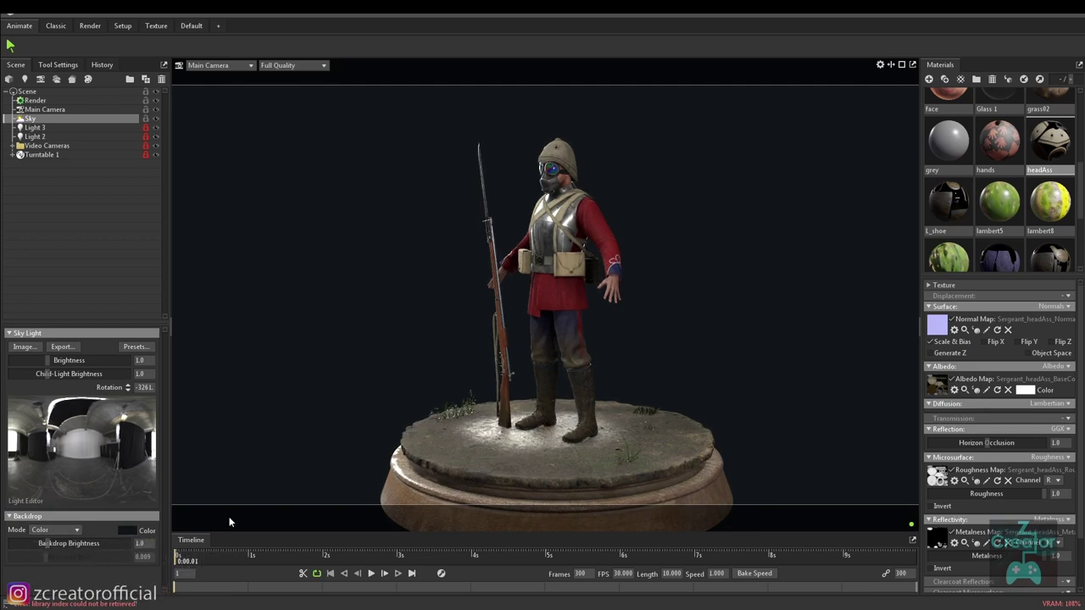
Select Main Camera and orbit to review how it frames the soldier and base.
left_click(46, 109)
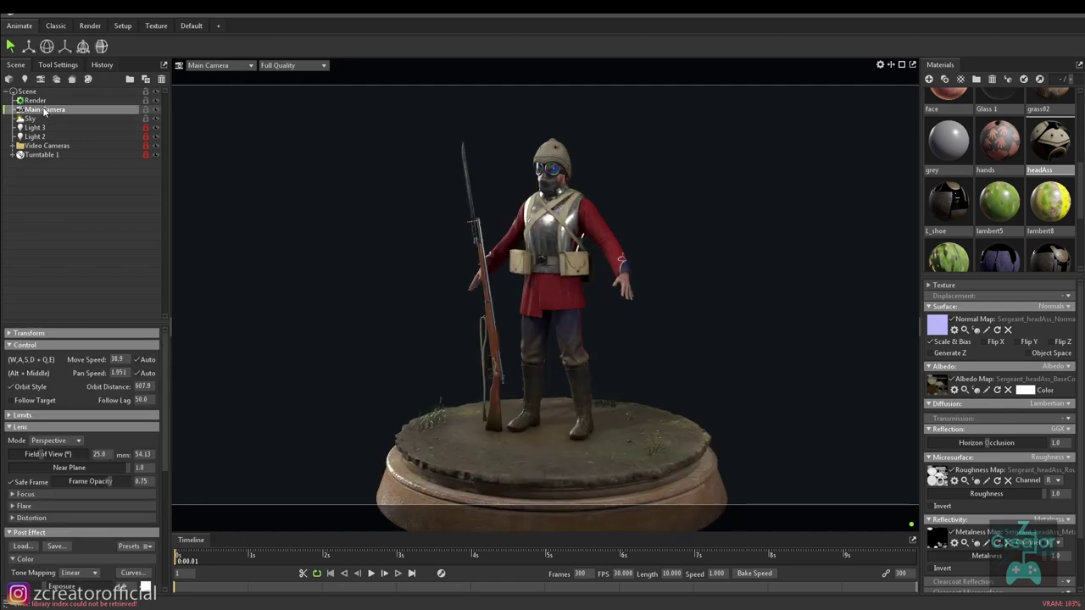
mouse_move(681, 382)
left_mouse_down()
mouse_move(499, 322)
mouse_move(646, 322)
mouse_move(638, 398)
mouse_move(670, 379)
mouse_move(605, 357)
mouse_move(661, 361)
left_mouse_up()
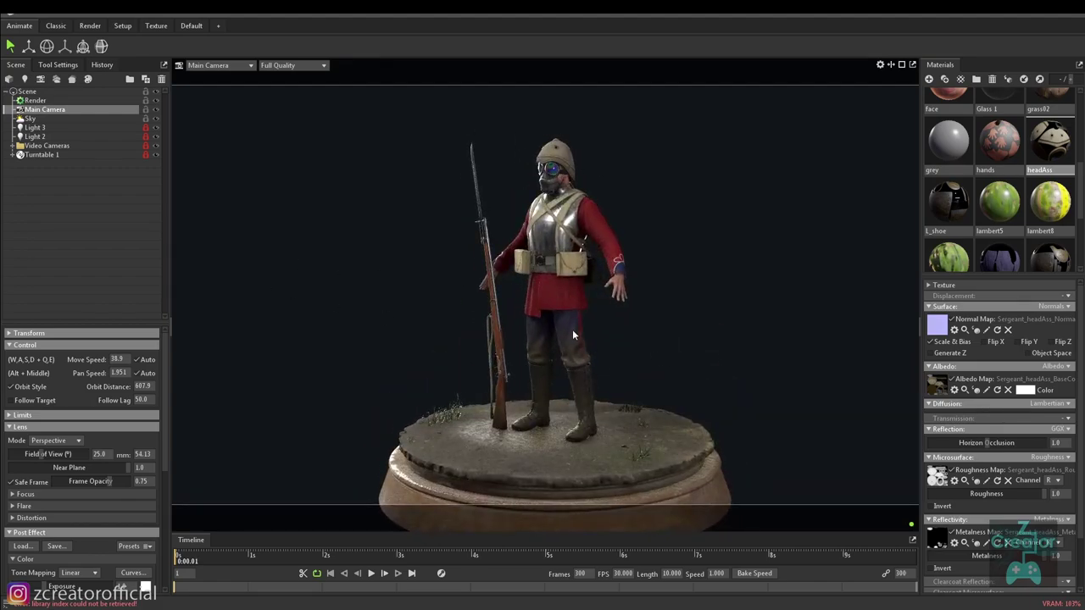
left_click_drag(572, 329, 565, 343)
scroll(569, 357, "up", 2)
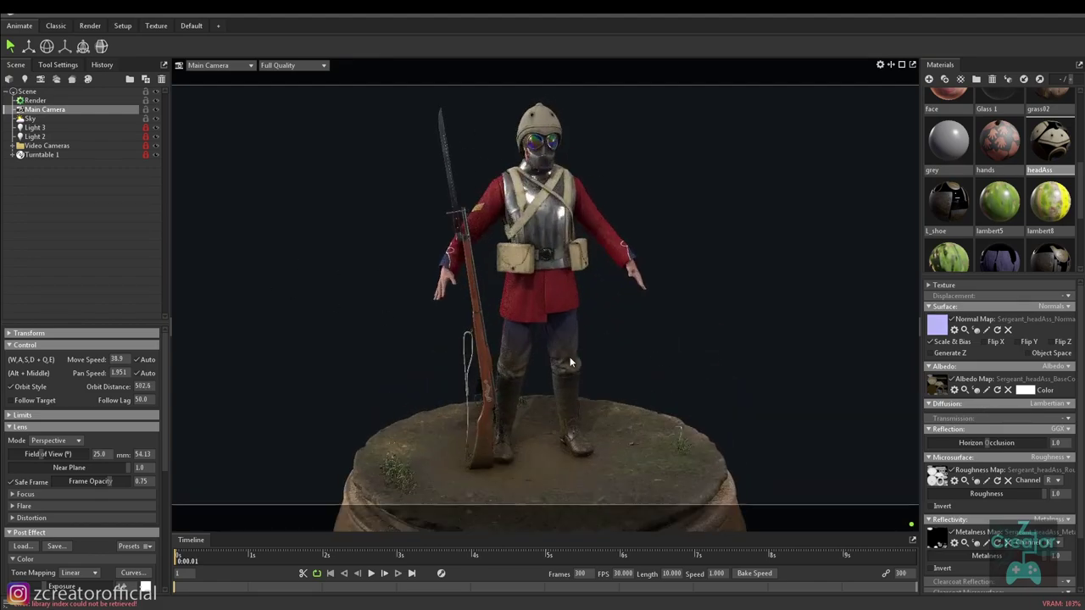
scroll(569, 363, "down", 2)
mouse_move(517, 368)
left_mouse_down()
mouse_move(525, 317)
mouse_move(509, 330)
mouse_move(440, 318)
left_mouse_up()
scroll(387, 309, "up", 1)
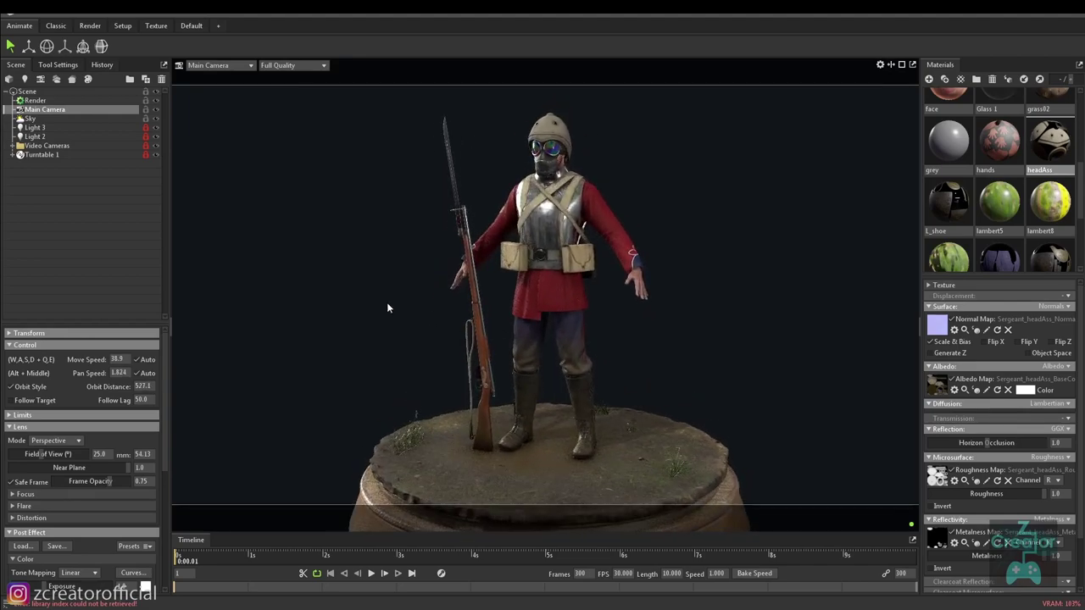
Select Light 3, view the character from the side, and open the View display menu.
left_click(34, 127)
mouse_move(388, 291)
left_mouse_down()
mouse_move(249, 242)
mouse_move(455, 310)
mouse_move(443, 298)
left_mouse_up()
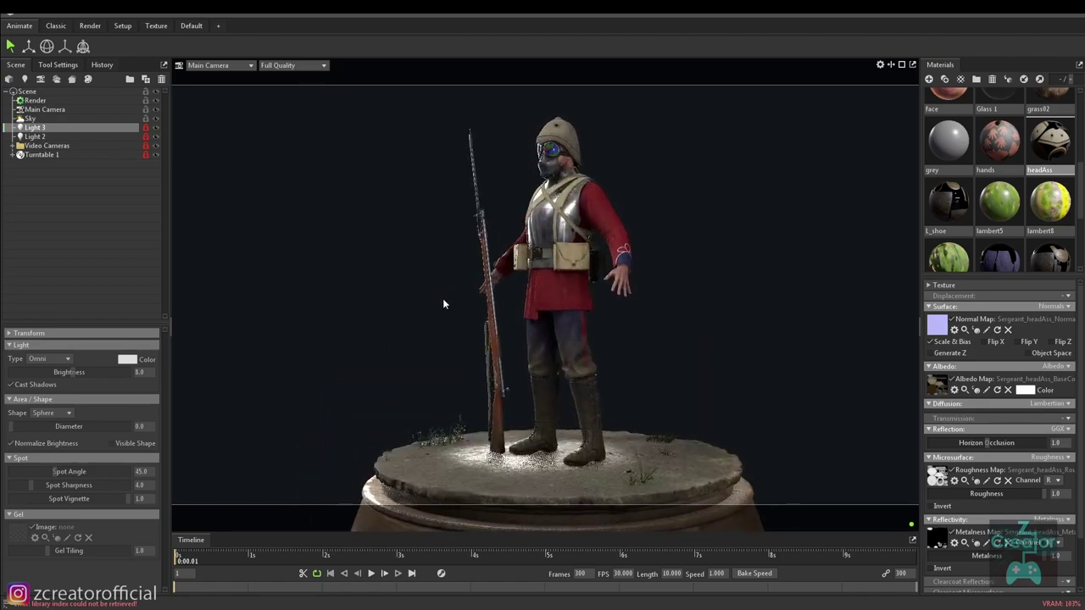
left_click(66, 13)
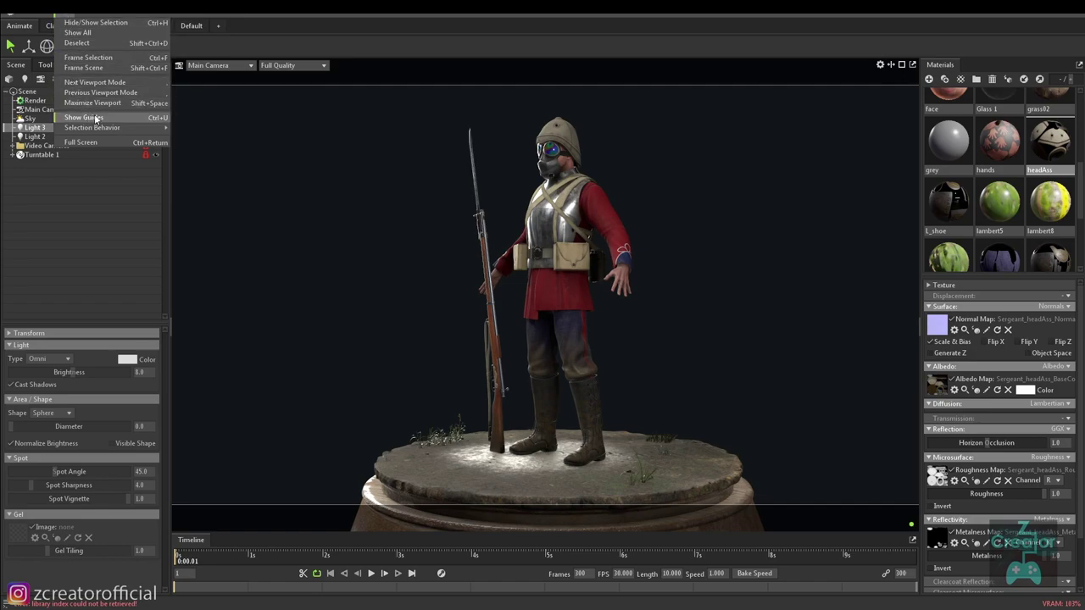
left_click(151, 119)
mouse_move(370, 218)
left_mouse_down()
mouse_move(573, 250)
mouse_move(223, 165)
left_mouse_up()
scroll(404, 220, "down", 3)
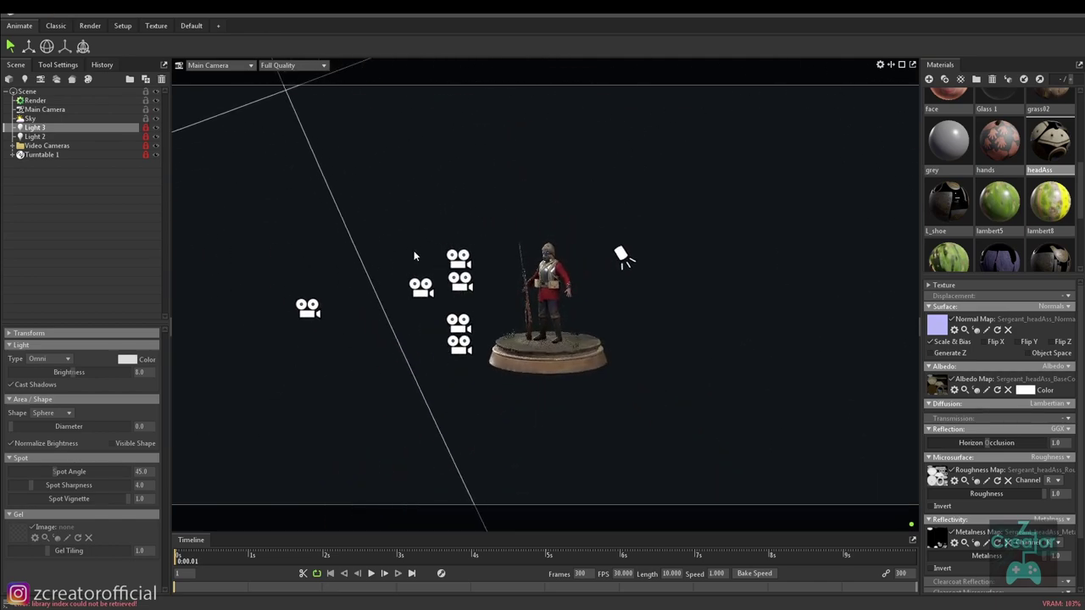
left_click_drag(414, 250, 408, 263)
scroll(446, 290, "up", 2)
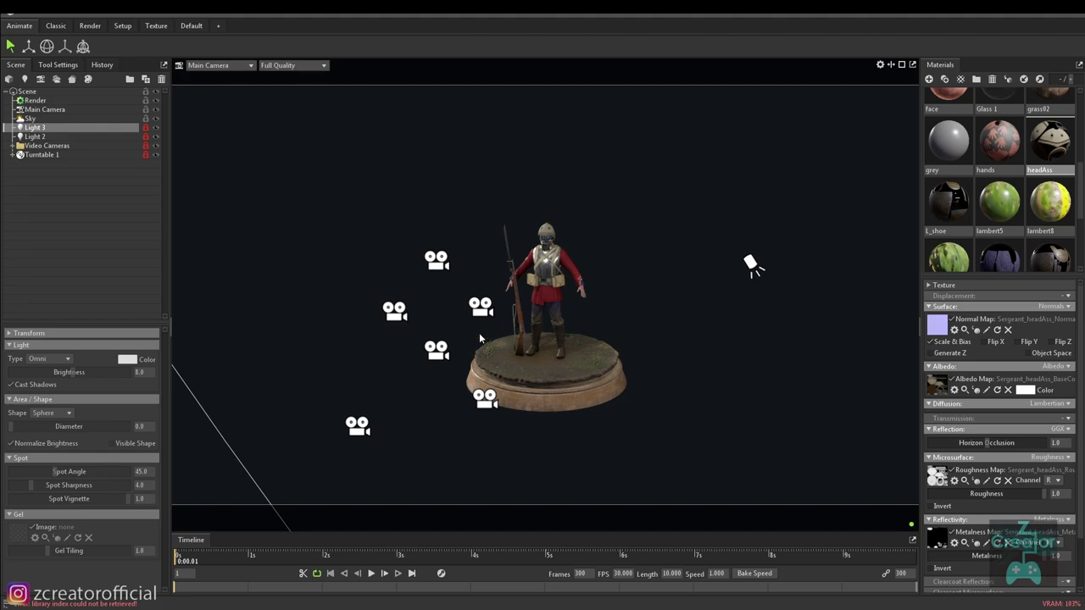
left_click_drag(479, 338, 501, 340)
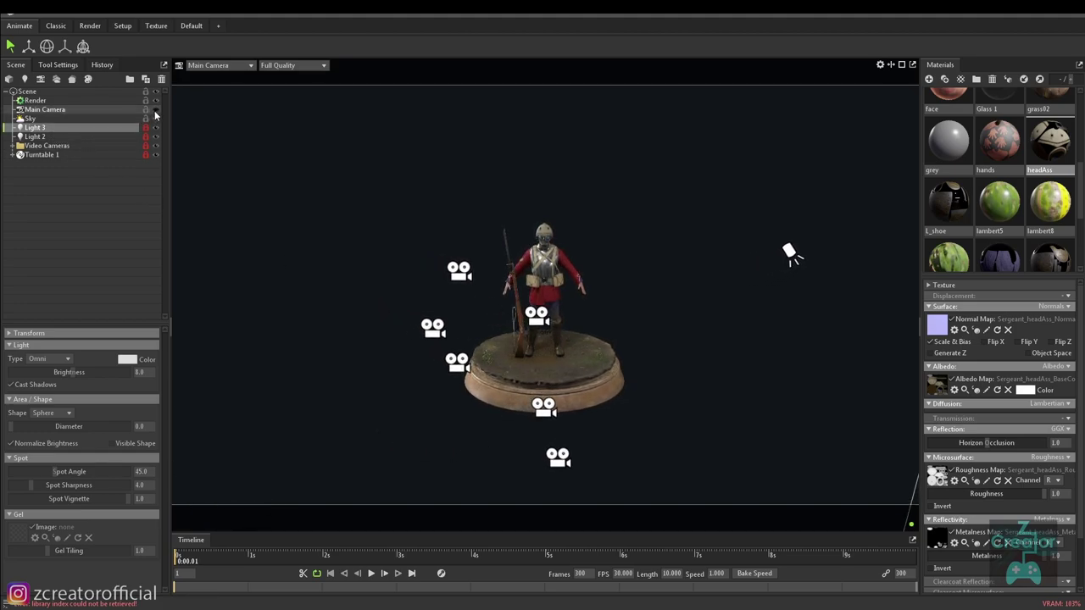
left_click(155, 144)
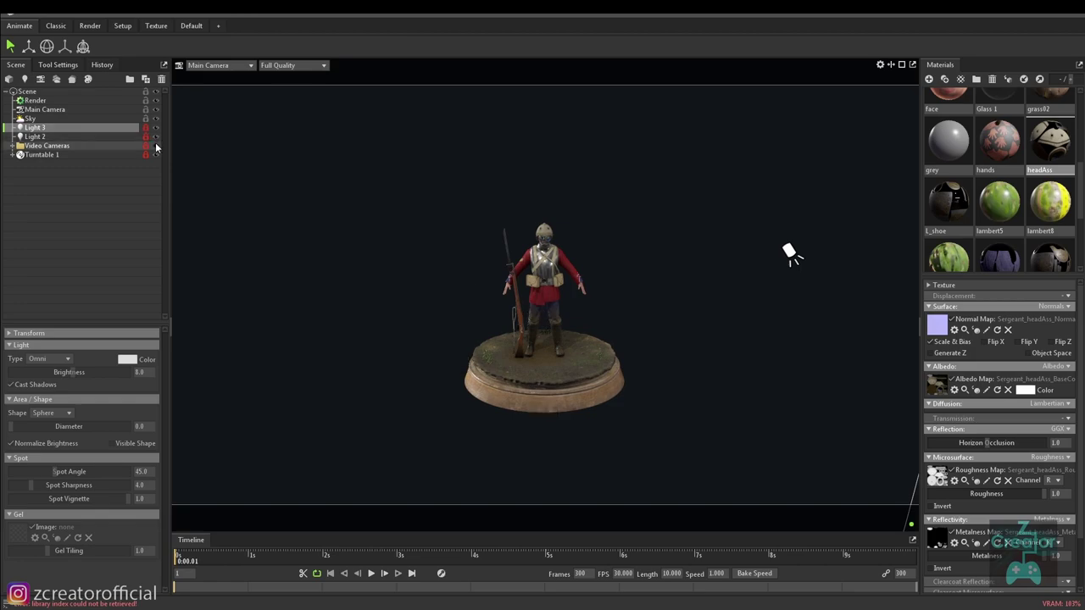
left_click_drag(582, 333, 396, 228)
scroll(491, 250, "down", 5)
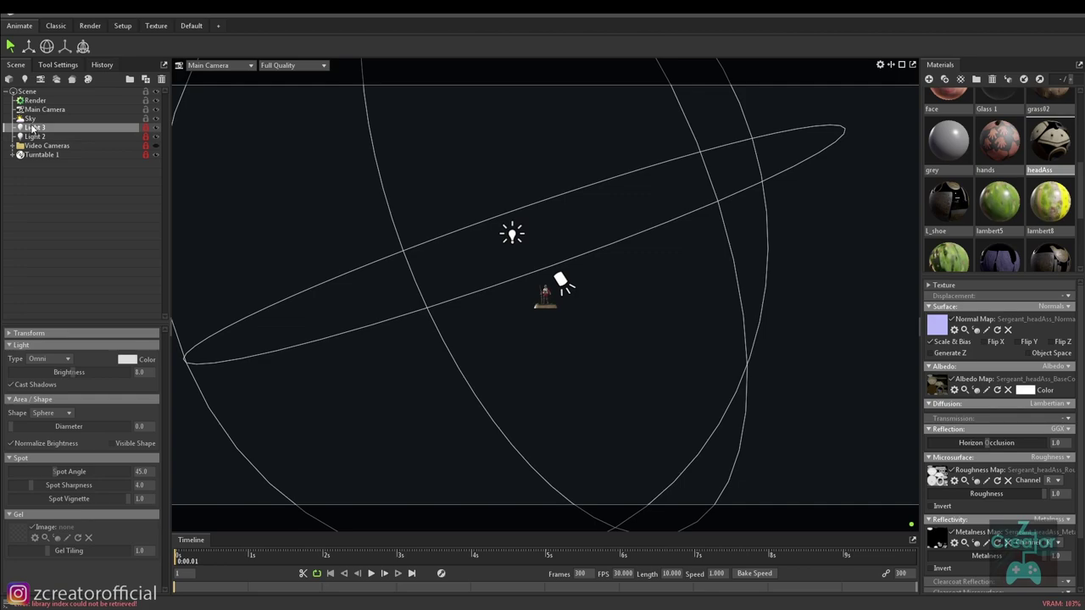
key("w")
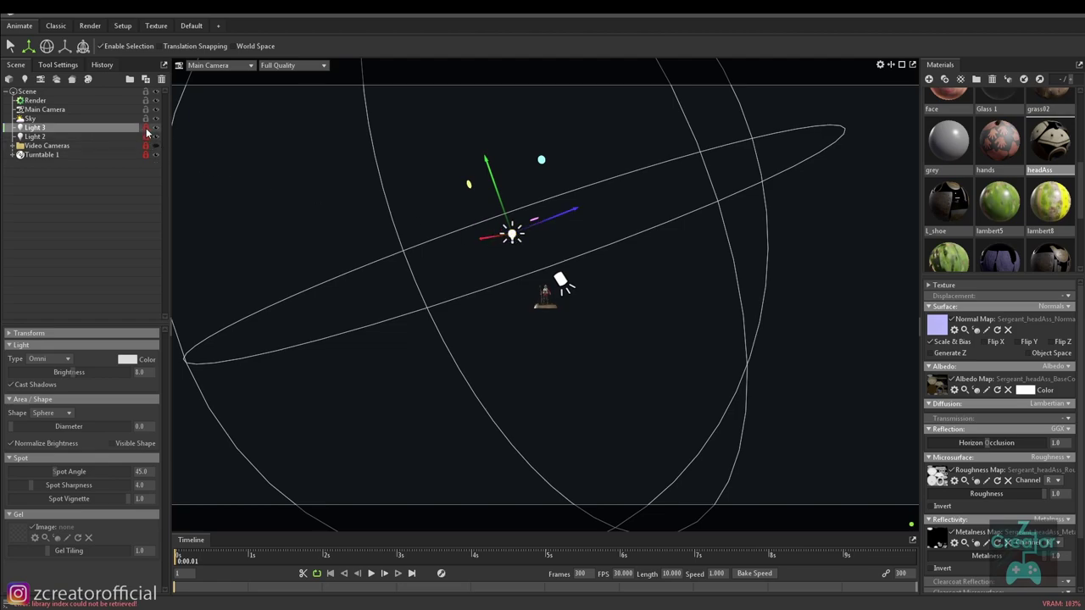
left_click(560, 281)
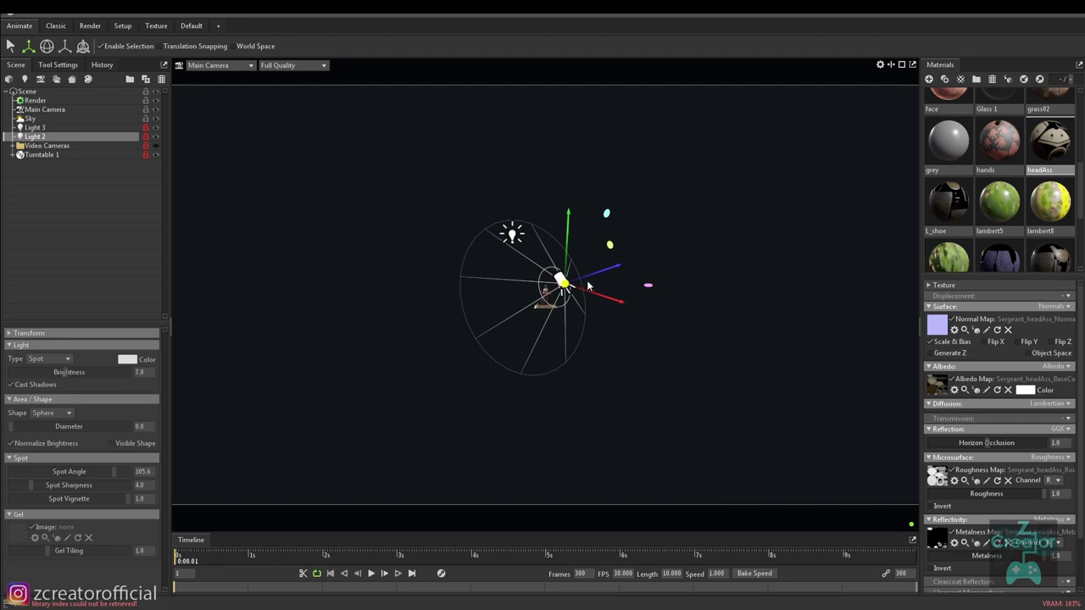
mouse_move(556, 298)
left_mouse_down()
mouse_move(501, 310)
mouse_move(556, 326)
mouse_move(516, 301)
mouse_move(644, 334)
mouse_move(552, 359)
mouse_move(508, 339)
left_mouse_up()
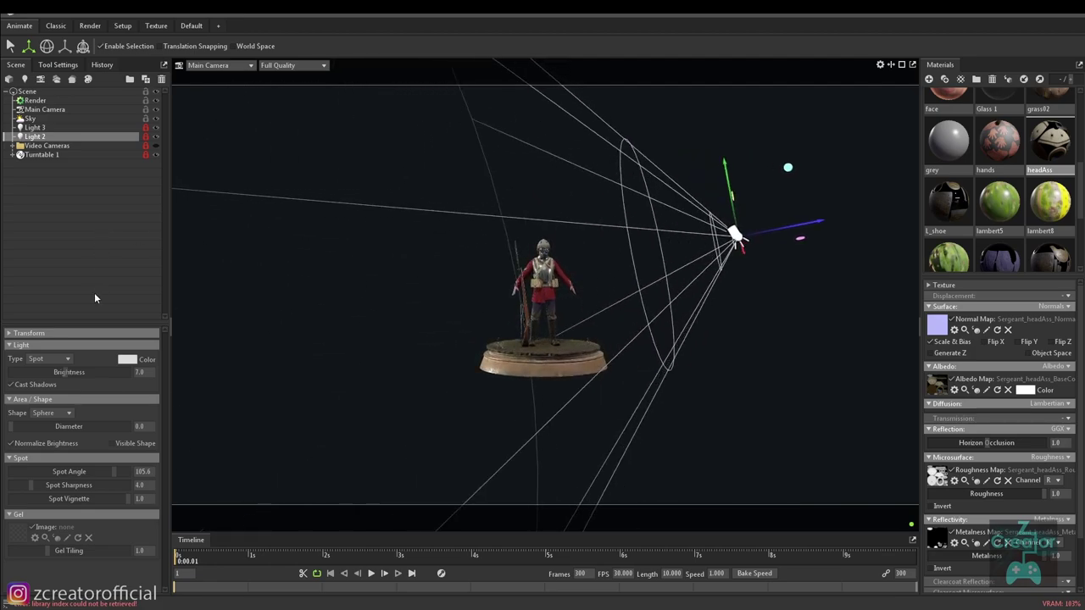
scroll(245, 224, "down", 5)
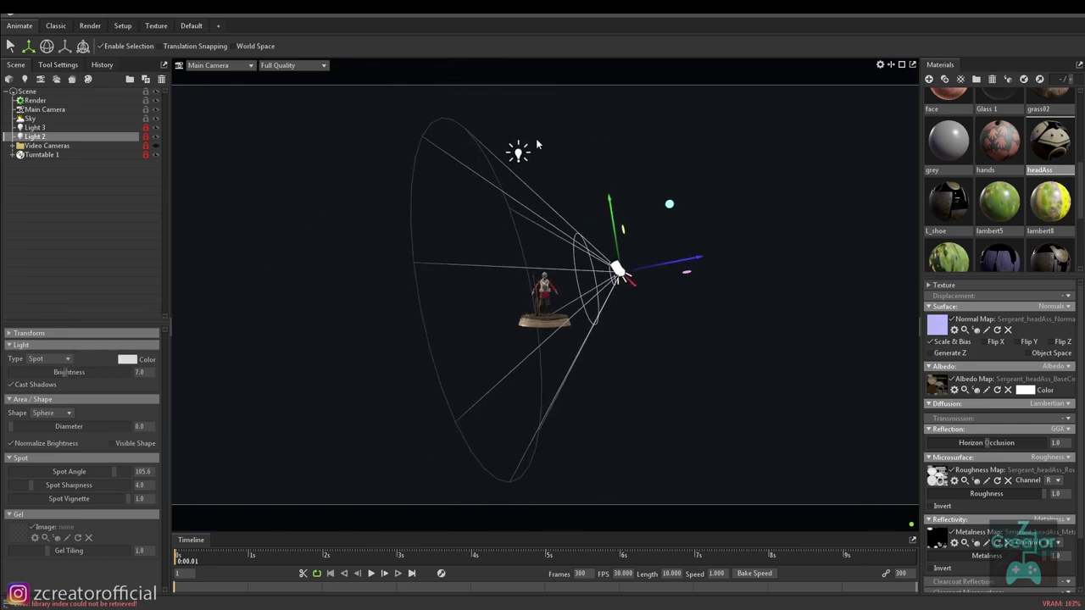
left_click(517, 153)
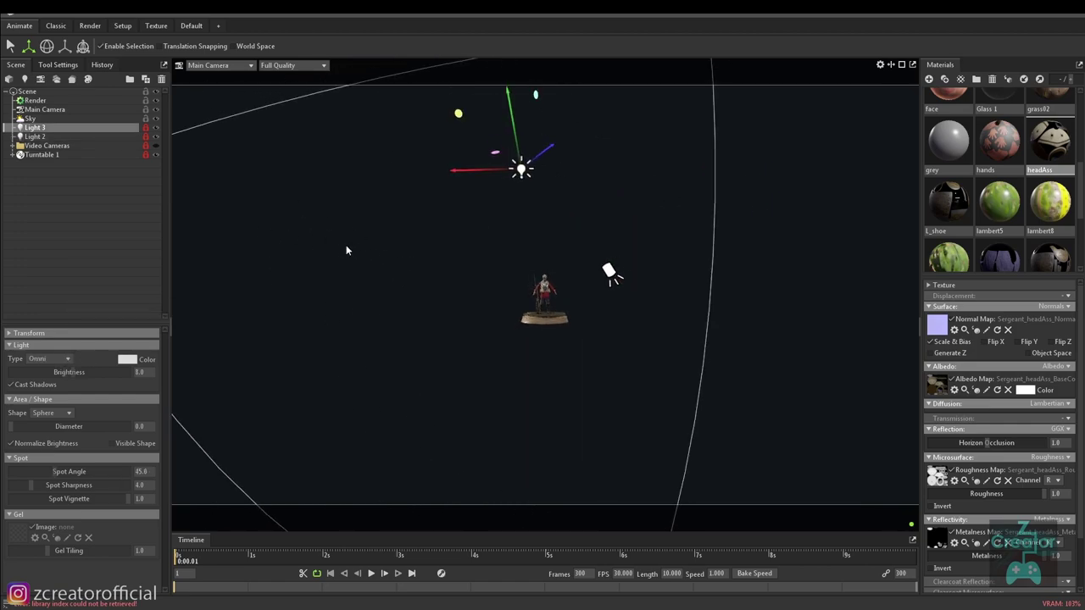
left_click_drag(321, 195, 367, 273)
scroll(539, 352, "up", 5)
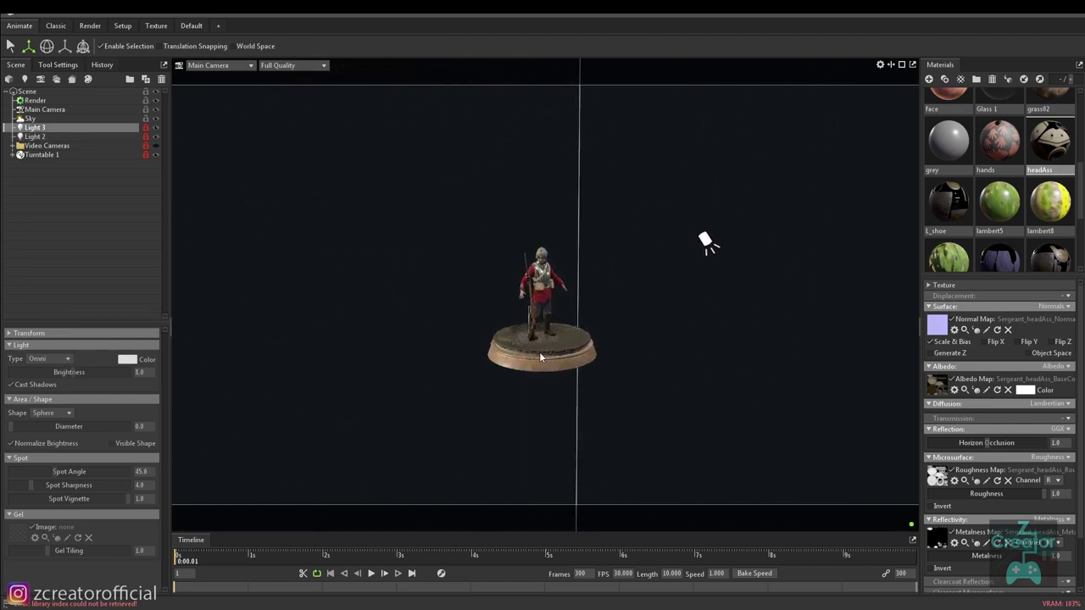
Add a new spot light and raise its brightness to 10.67.
left_click(24, 78)
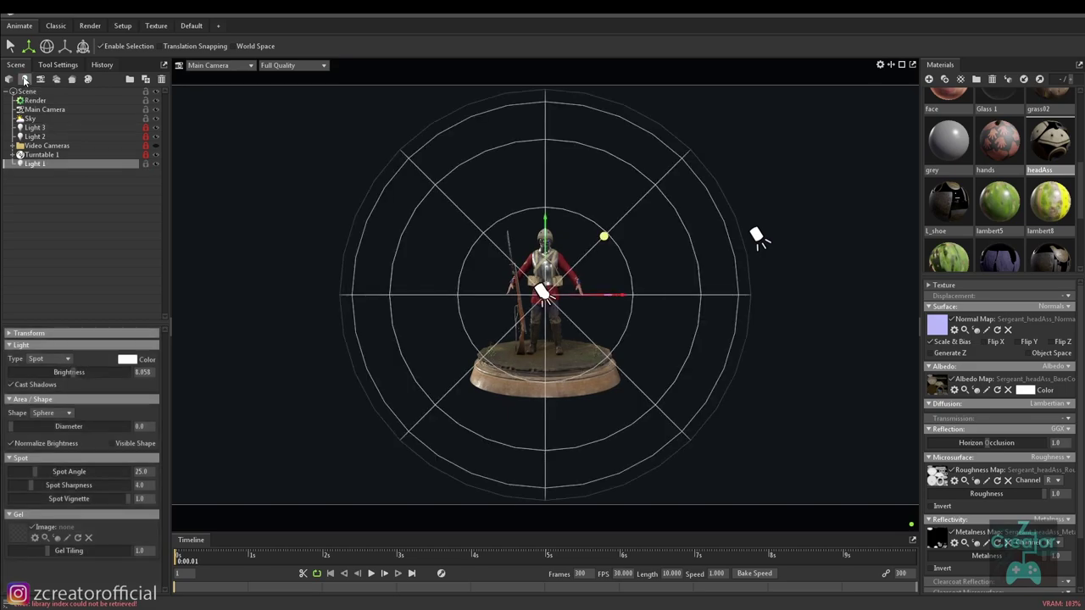
mouse_move(473, 301)
left_mouse_down()
mouse_move(416, 291)
mouse_move(536, 285)
mouse_move(409, 283)
mouse_move(223, 348)
mouse_move(435, 327)
left_mouse_up()
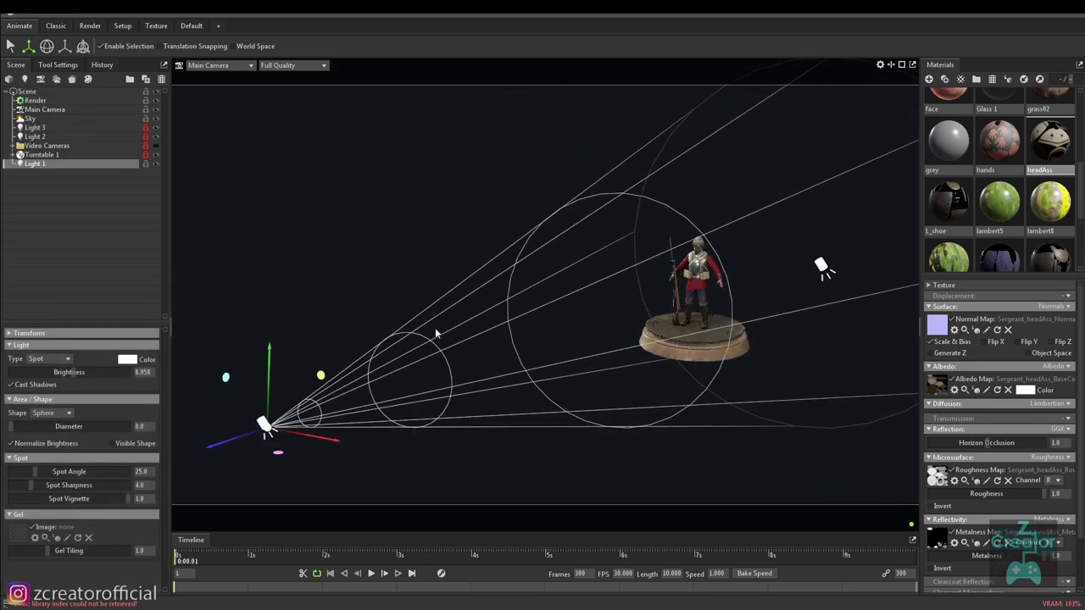
left_click_drag(217, 444, 530, 360)
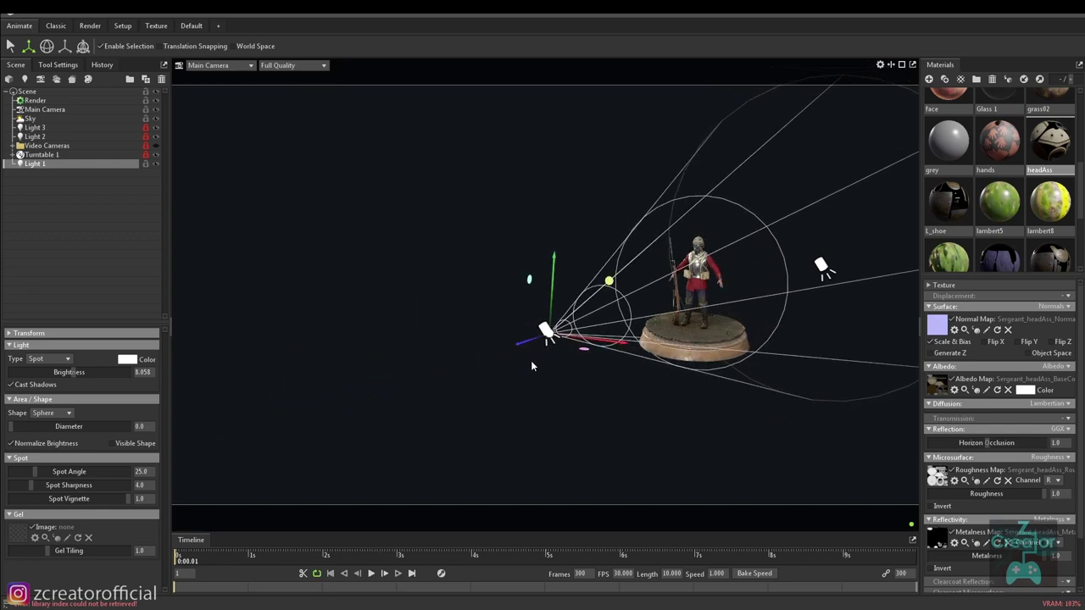
scroll(531, 360, "up", 3)
mouse_move(592, 417)
left_mouse_down()
mouse_move(432, 340)
mouse_move(517, 365)
left_mouse_up()
left_click_drag(74, 373, 94, 374)
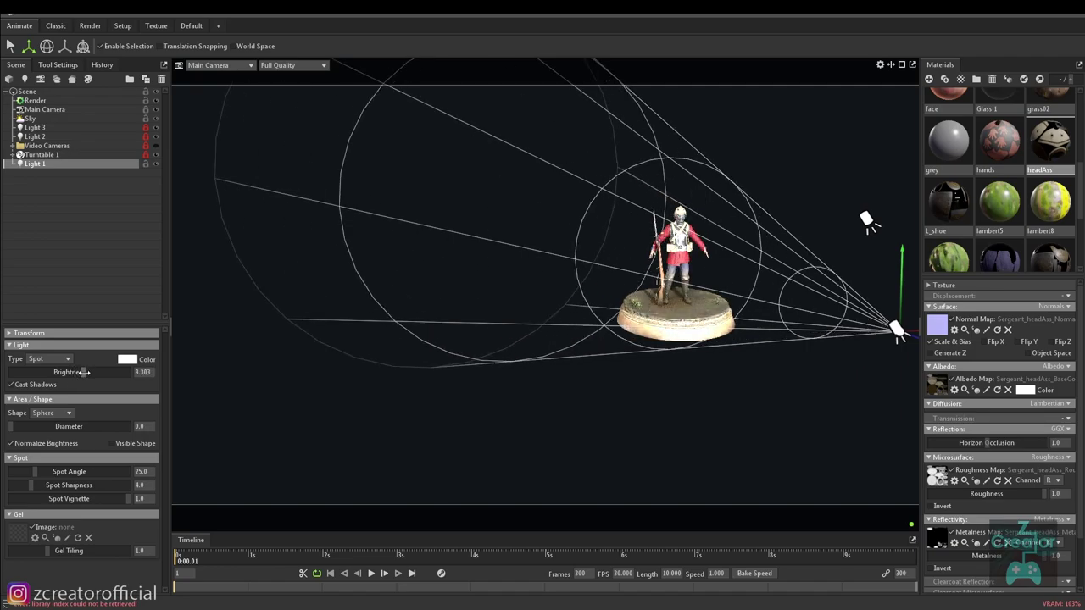
mouse_move(537, 381)
left_mouse_down()
mouse_move(347, 378)
mouse_move(382, 368)
mouse_move(395, 382)
left_mouse_up()
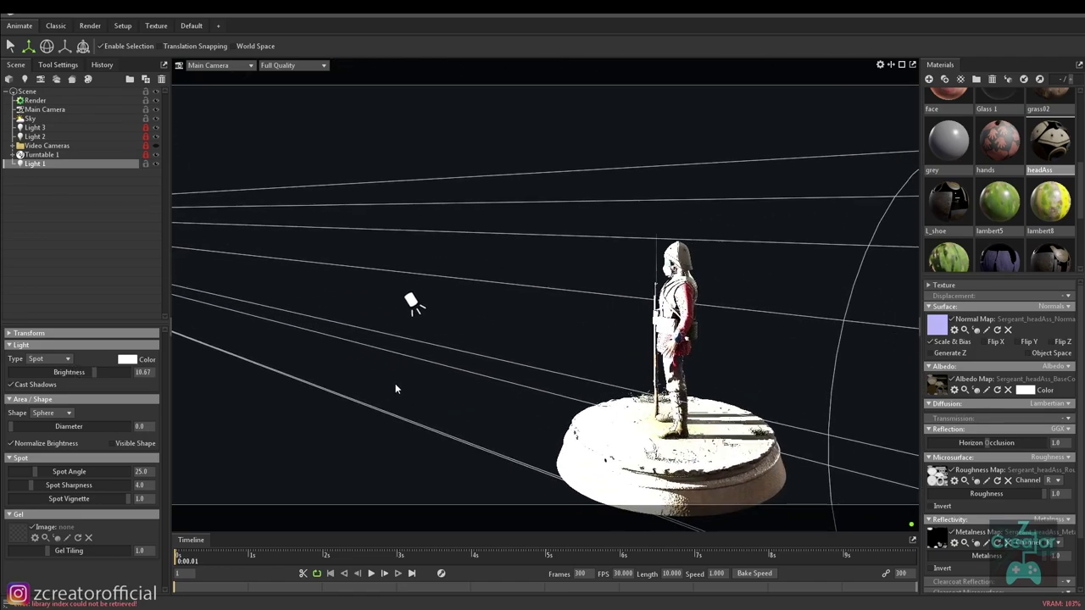
Give the light a Rectangle area shape and widen it, after briefly trying a 100.9 Sphere.
left_click(60, 412)
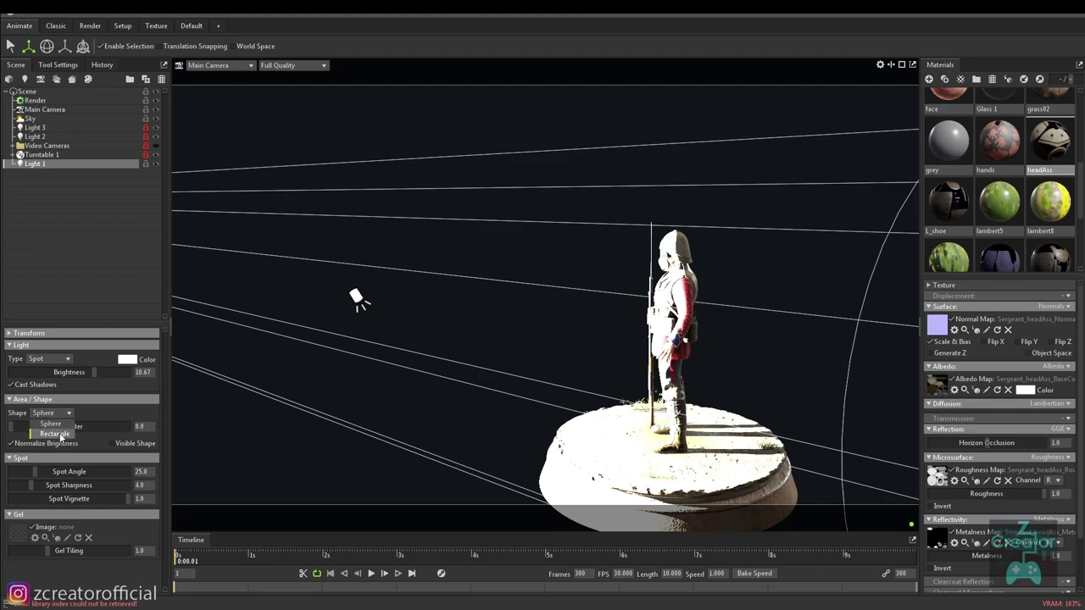
left_click(54, 433)
mouse_move(521, 416)
left_mouse_down()
mouse_move(328, 343)
mouse_move(503, 336)
mouse_move(457, 348)
left_mouse_up()
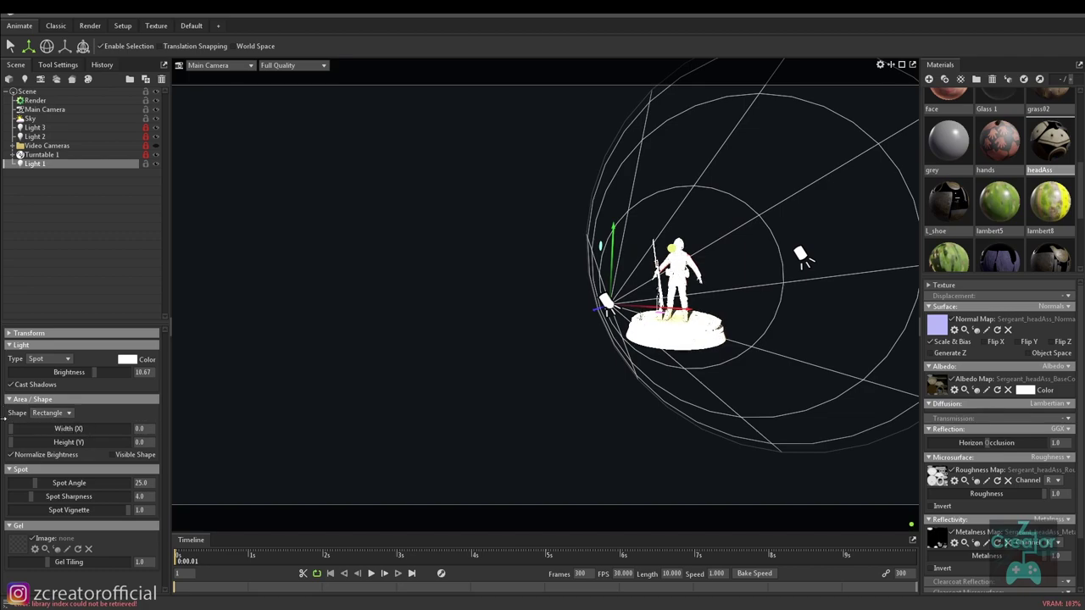
left_click(52, 358)
left_click(49, 424)
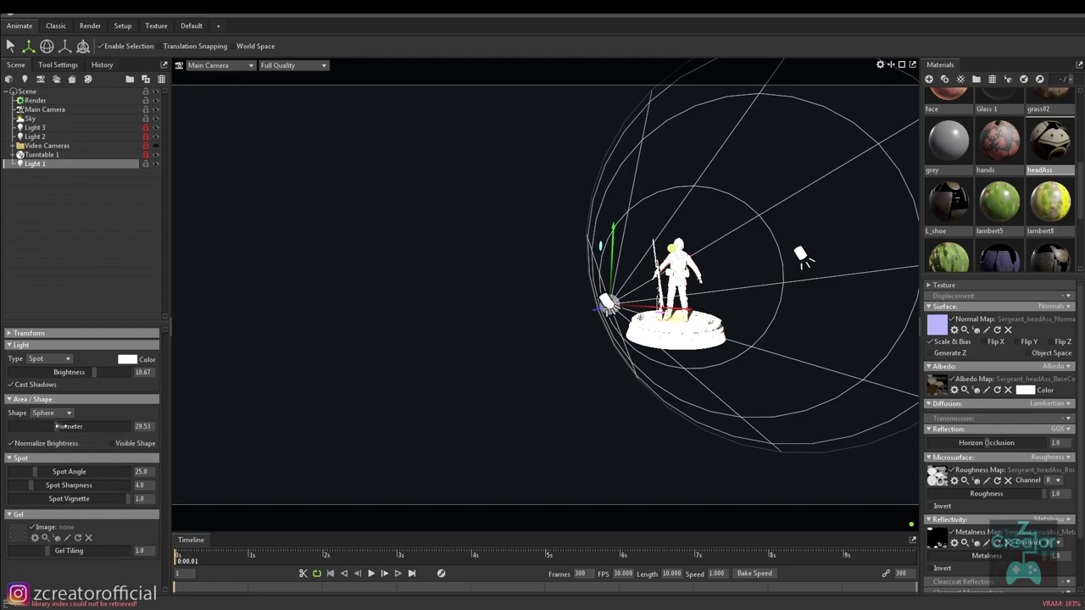
left_click_drag(58, 426, 68, 427)
left_click(61, 414)
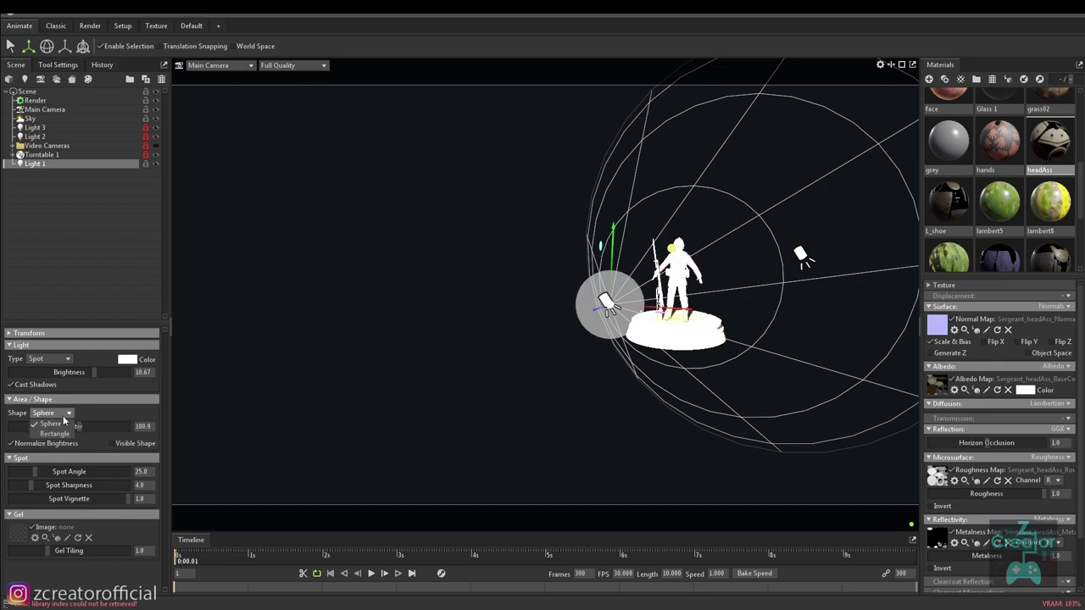
left_click(56, 433)
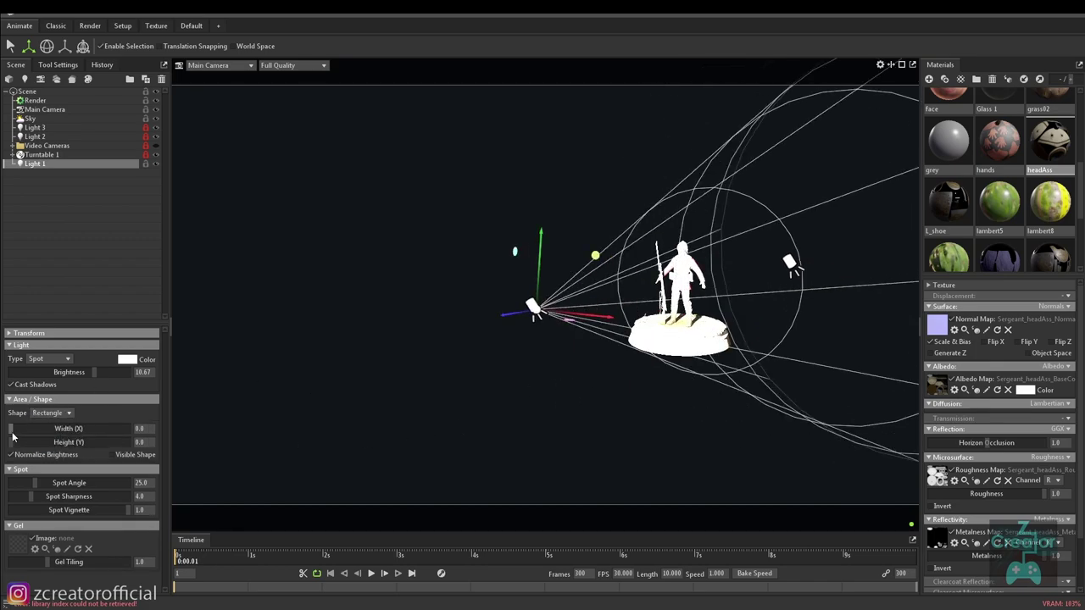
mouse_move(12, 433)
left_mouse_down()
mouse_move(84, 445)
mouse_move(12, 442)
left_mouse_up()
Set the light's shape back to Sphere and lower its brightness.
left_click(69, 414)
left_click(73, 426)
left_click_drag(622, 367, 401, 365)
left_click_drag(89, 372, 81, 372)
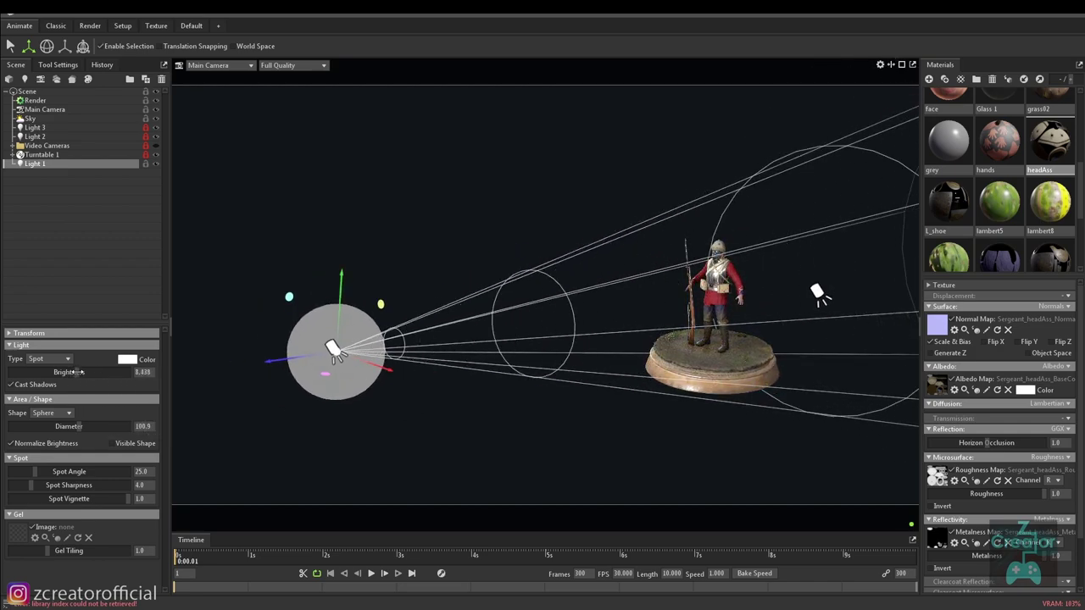
scroll(266, 356, "down", 2)
mouse_move(267, 356)
left_mouse_down()
mouse_move(404, 355)
mouse_move(354, 352)
left_mouse_up()
Make the light Directional, raise it above the sergeant and aim its rays down onto him.
left_click(64, 361)
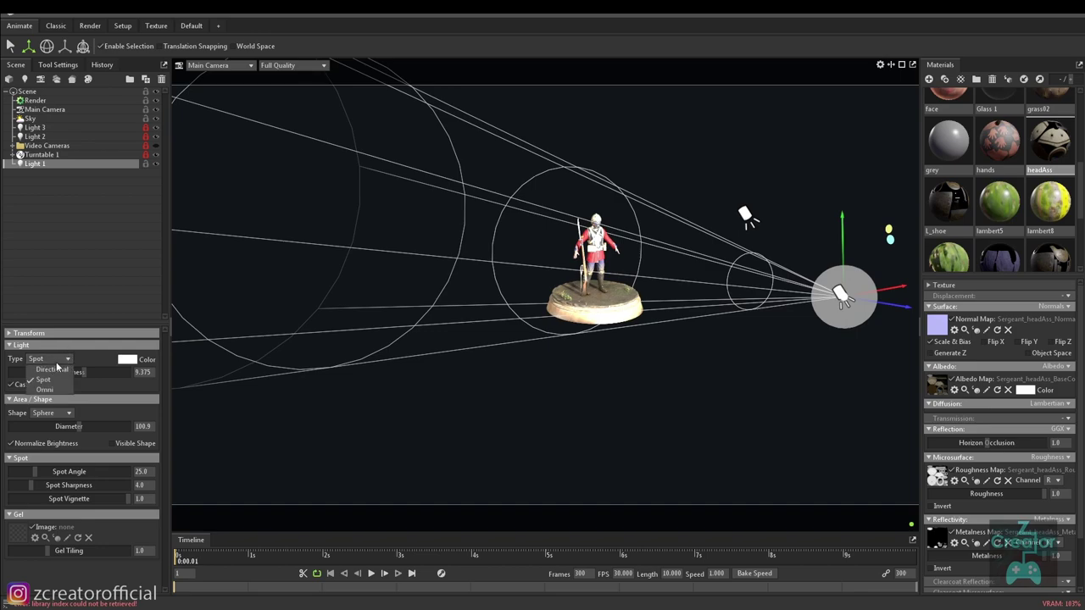
left_click(52, 371)
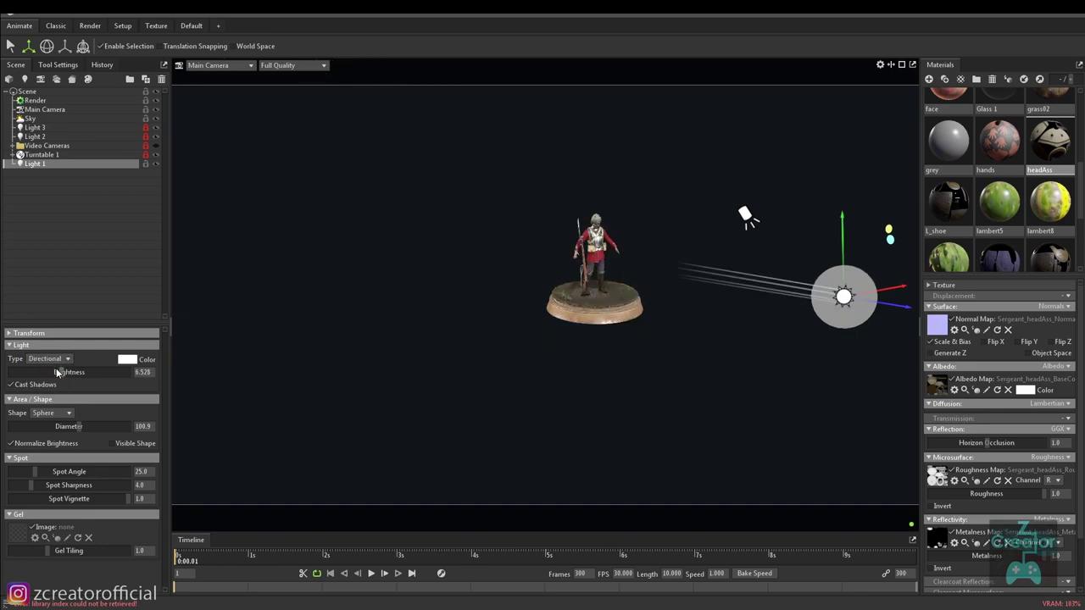
mouse_move(667, 383)
left_mouse_down()
mouse_move(554, 367)
mouse_move(500, 383)
mouse_move(378, 364)
left_mouse_up()
key("e")
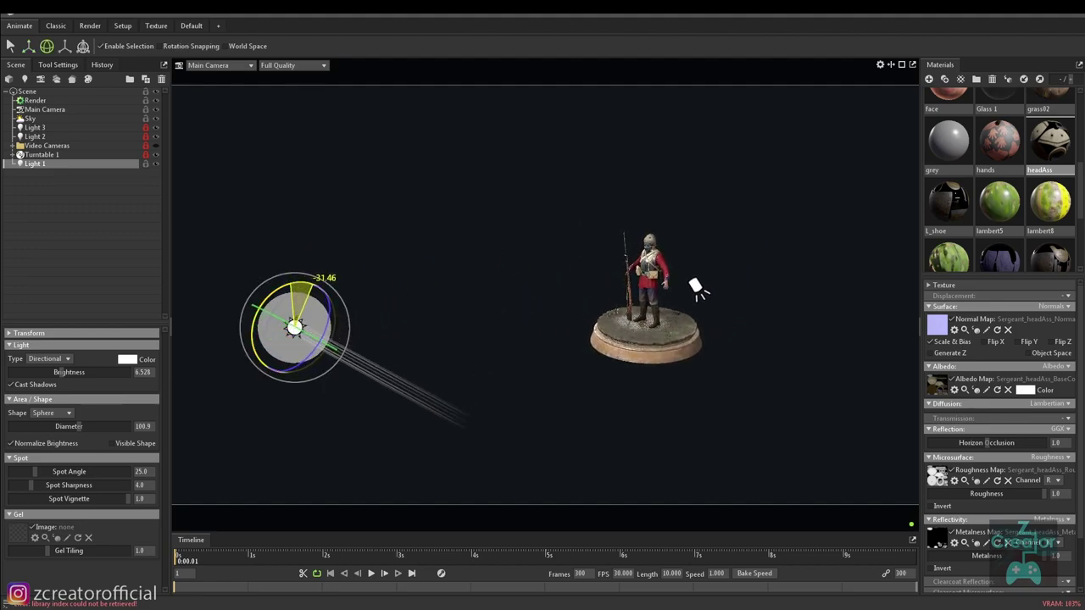
mouse_move(298, 284)
left_mouse_down()
mouse_move(330, 304)
mouse_move(280, 306)
left_mouse_up()
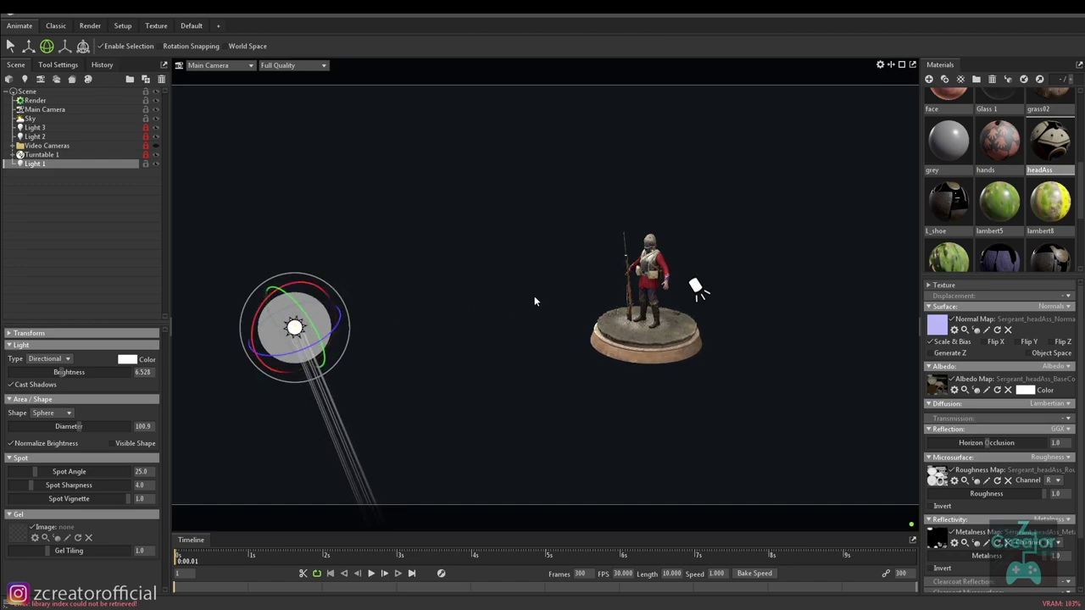
key("w")
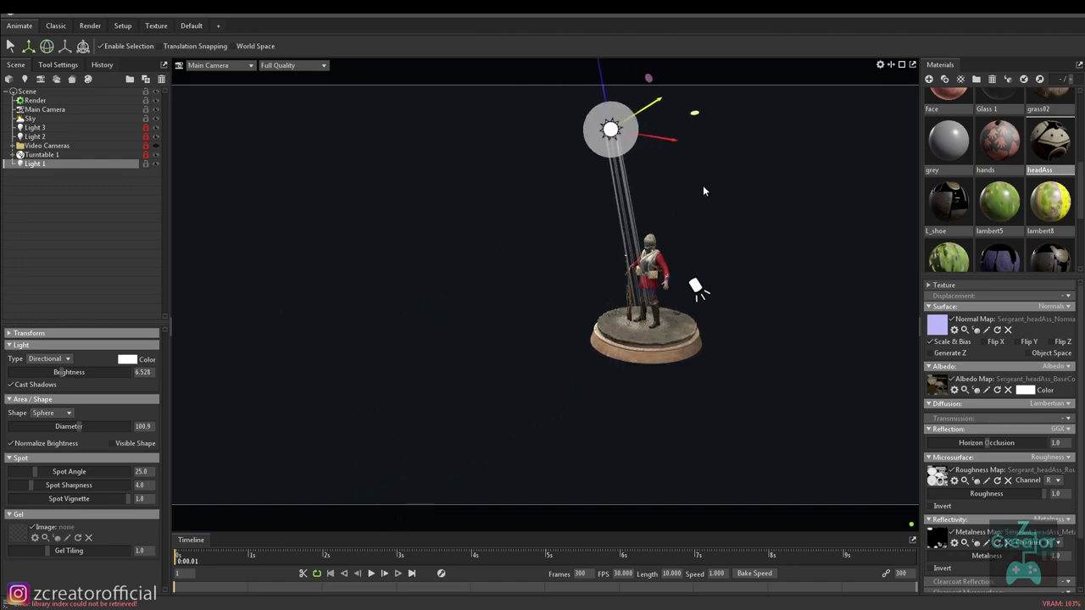
mouse_move(352, 298)
left_mouse_down()
mouse_move(584, 246)
mouse_move(465, 285)
mouse_move(611, 222)
left_mouse_up()
scroll(591, 293, "up", 3)
mouse_move(591, 294)
left_mouse_down()
mouse_move(523, 299)
mouse_move(538, 324)
mouse_move(545, 293)
mouse_move(480, 322)
mouse_move(472, 303)
mouse_move(402, 342)
mouse_move(376, 339)
mouse_move(358, 376)
mouse_move(436, 333)
left_mouse_up()
key("e")
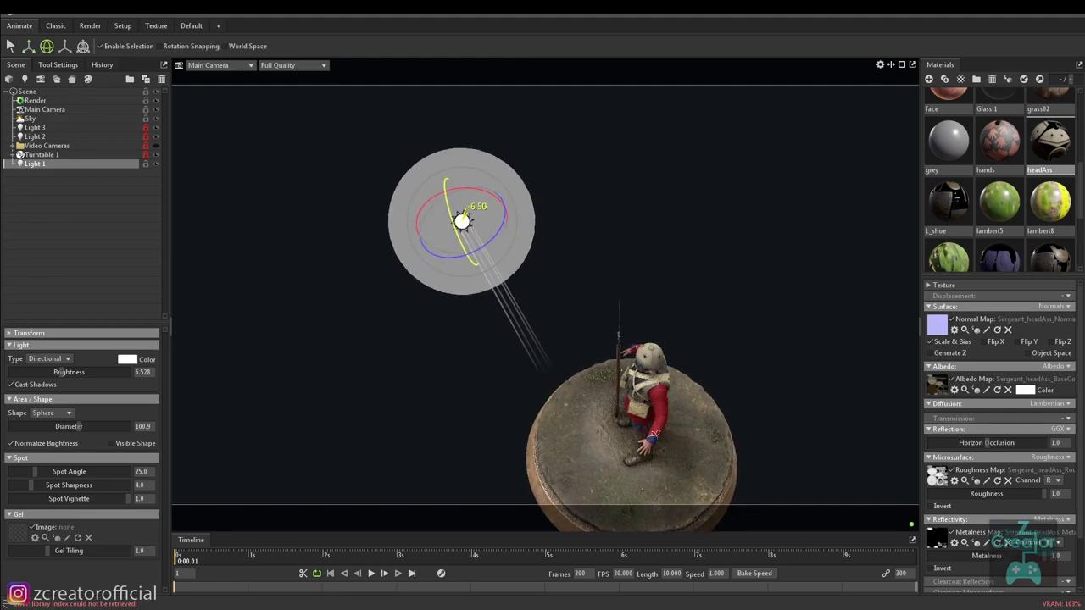
left_click_drag(419, 222, 357, 276)
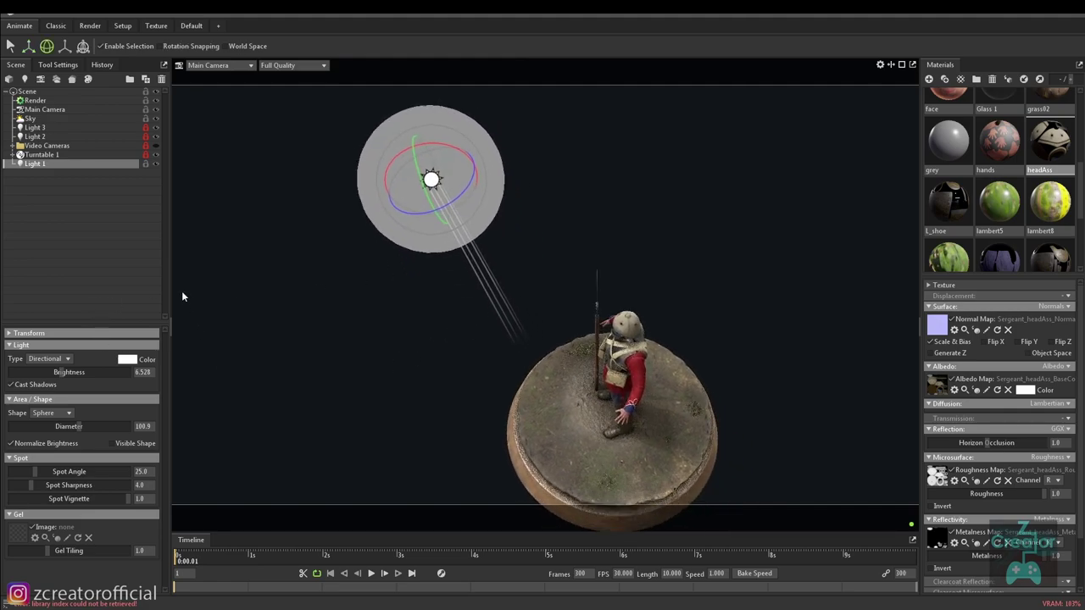
Turn off the light's Cast Shadows and reframe the soldier from the front.
left_click_drag(182, 291, 26, 384)
mouse_move(34, 385)
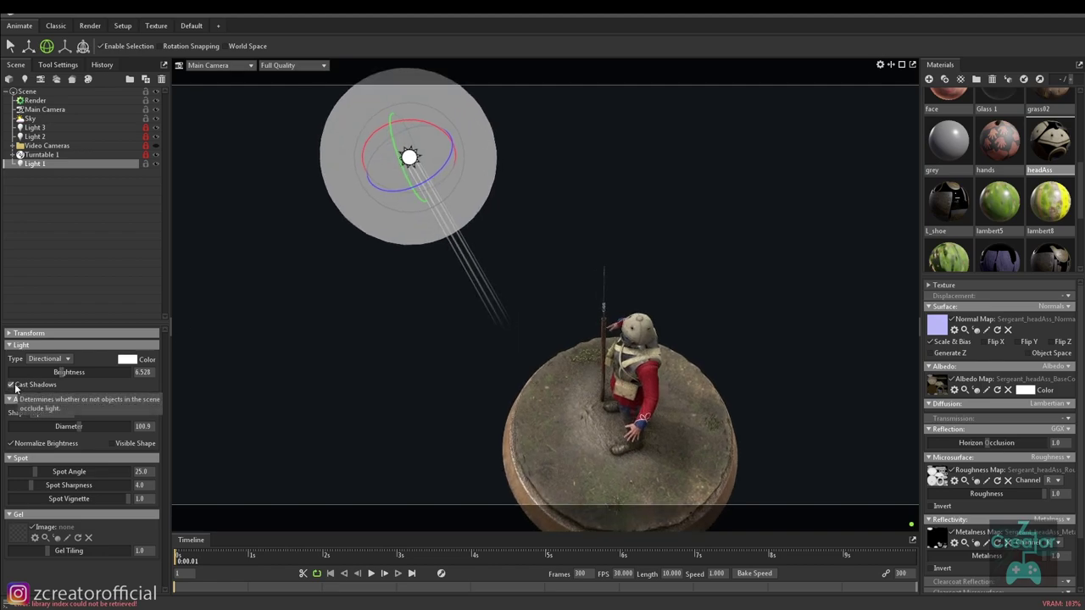
mouse_move(508, 326)
left_mouse_down()
mouse_move(319, 250)
mouse_move(378, 262)
left_mouse_up()
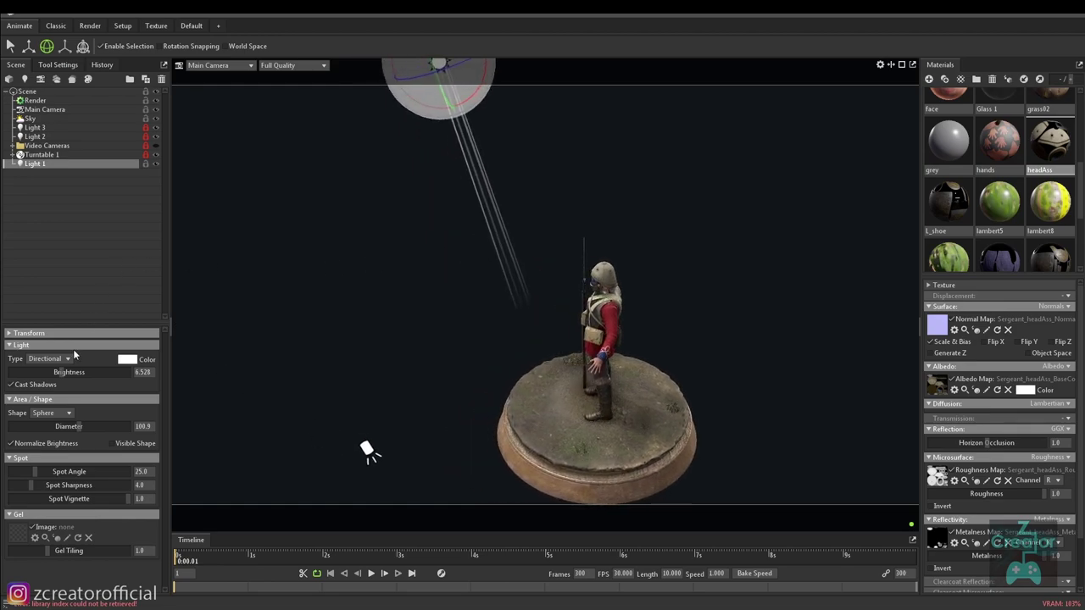
left_click(25, 386)
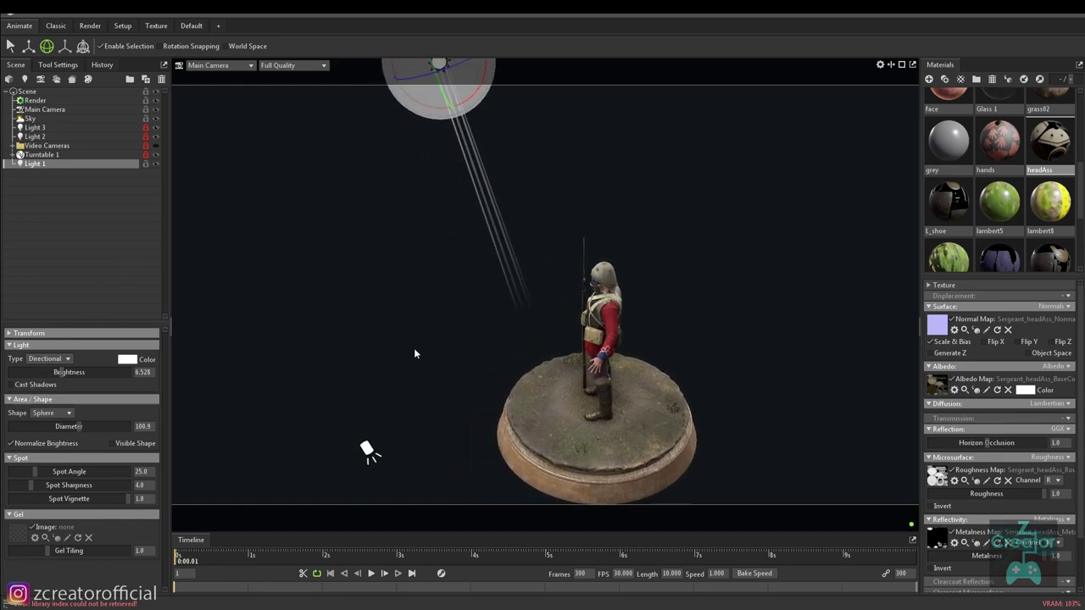
middle_click_drag(414, 354, 263, 273)
mouse_move(262, 272)
left_mouse_down()
mouse_move(424, 300)
mouse_move(363, 295)
left_mouse_up()
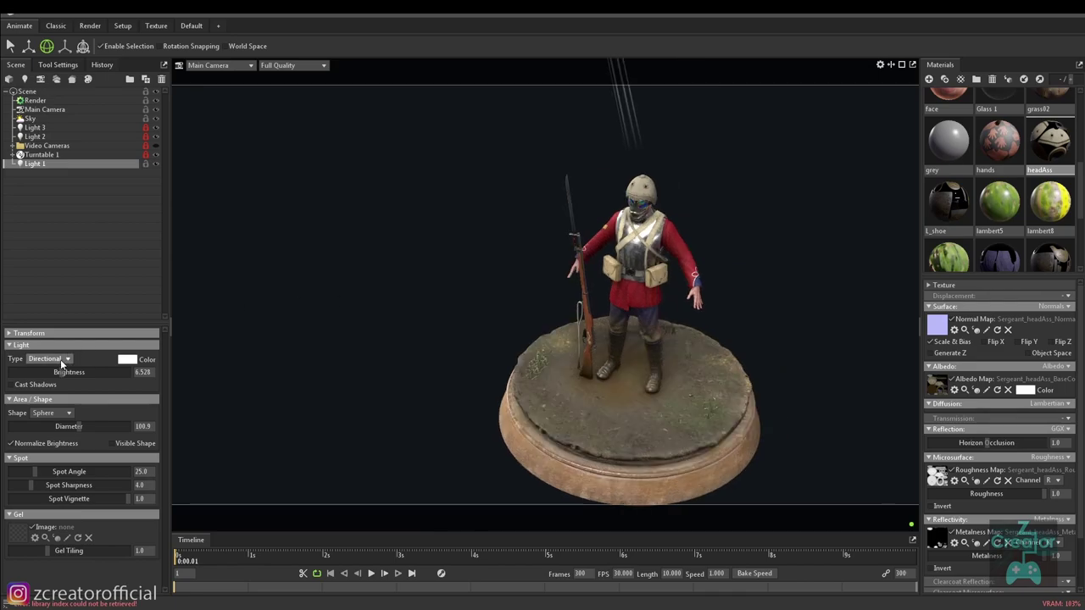
left_click(61, 359)
Make Light 1 an omni light and move it over toward the sergeant.
left_click(38, 388)
scroll(584, 356, "down", 3)
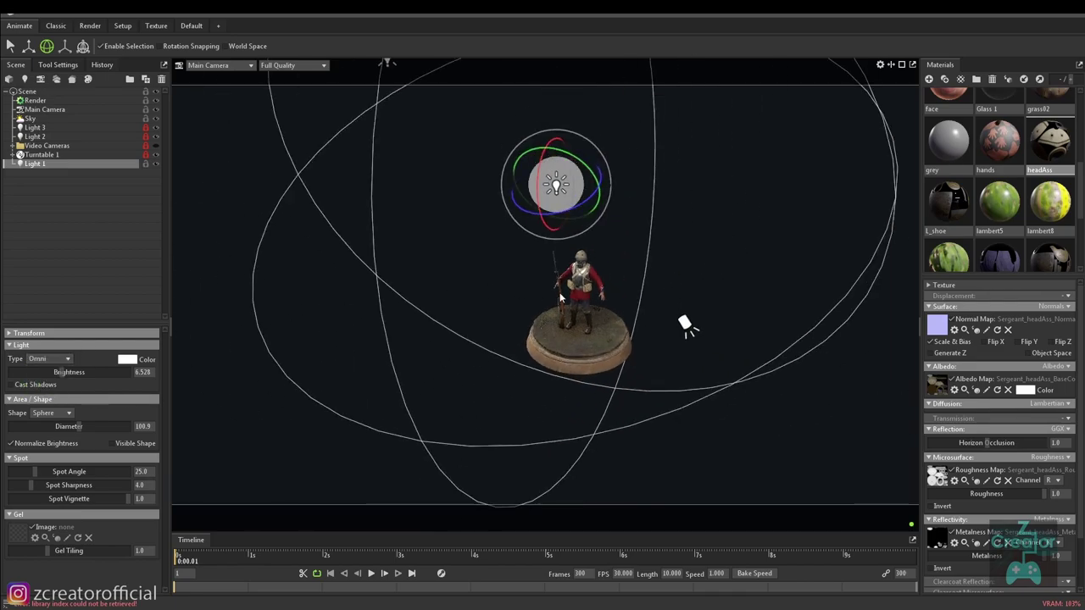
mouse_move(559, 296)
left_mouse_down()
mouse_move(472, 295)
mouse_move(477, 305)
left_mouse_up()
key("w")
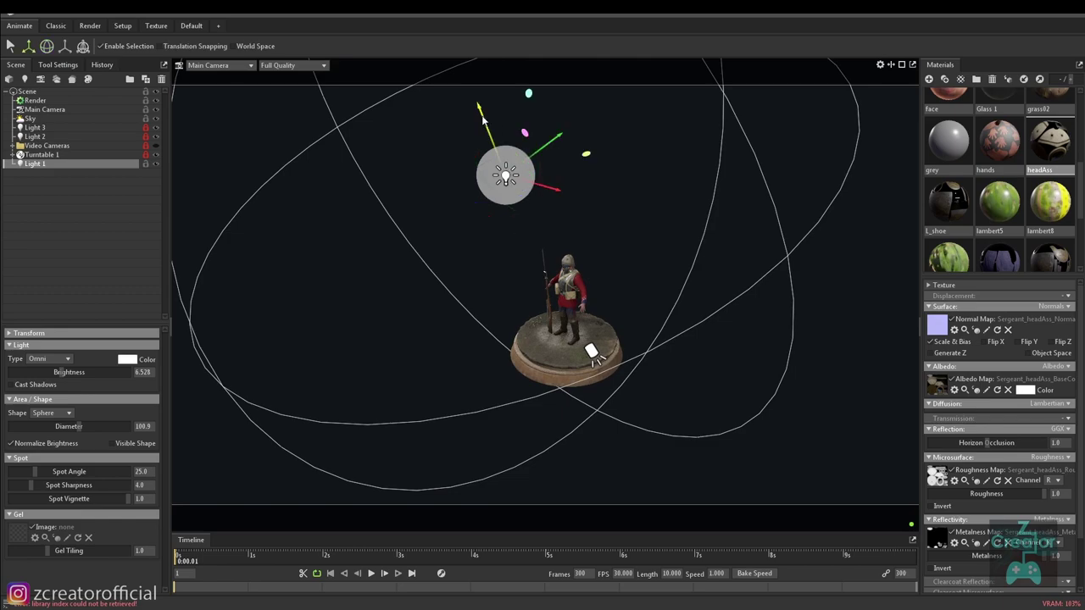
mouse_move(483, 117)
left_mouse_down()
mouse_move(498, 202)
mouse_move(448, 235)
mouse_move(475, 229)
left_mouse_up()
left_click_drag(624, 223, 412, 220)
Raise the omni light's brightness to 7.716 and view the soldier from behind.
mouse_move(62, 373)
left_mouse_down()
mouse_move(200, 345)
mouse_move(177, 373)
mouse_move(465, 188)
left_mouse_up()
mouse_move(519, 140)
left_mouse_down()
mouse_move(710, 132)
mouse_move(575, 238)
mouse_move(481, 254)
mouse_move(570, 265)
mouse_move(462, 254)
mouse_move(725, 212)
left_mouse_up()
scroll(669, 363, "up", 5)
scroll(669, 363, "down", 5)
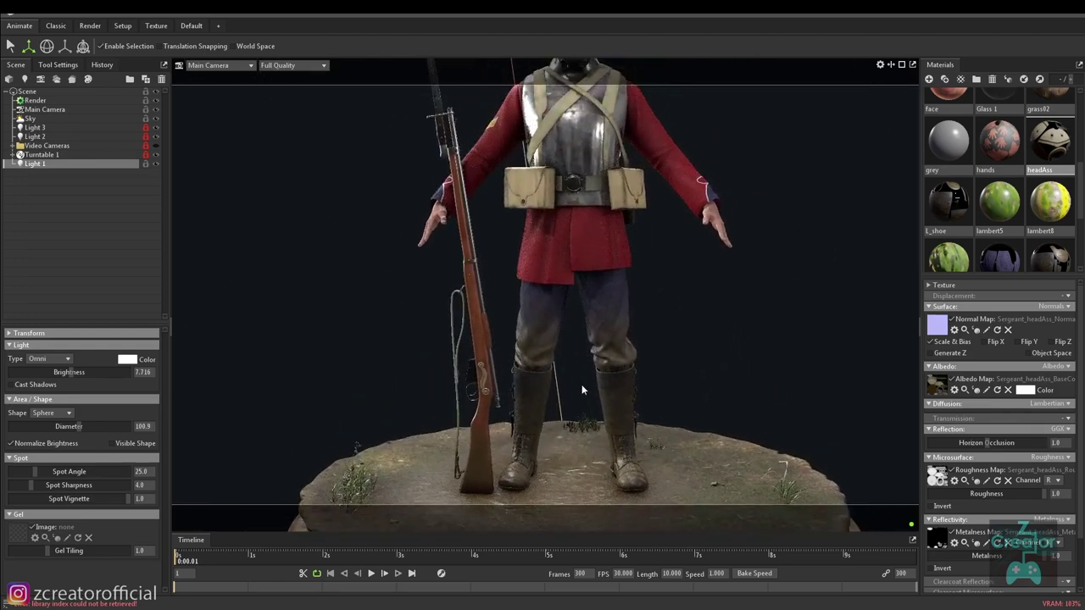
scroll(581, 384, "down", 3)
scroll(541, 334, "down", 2)
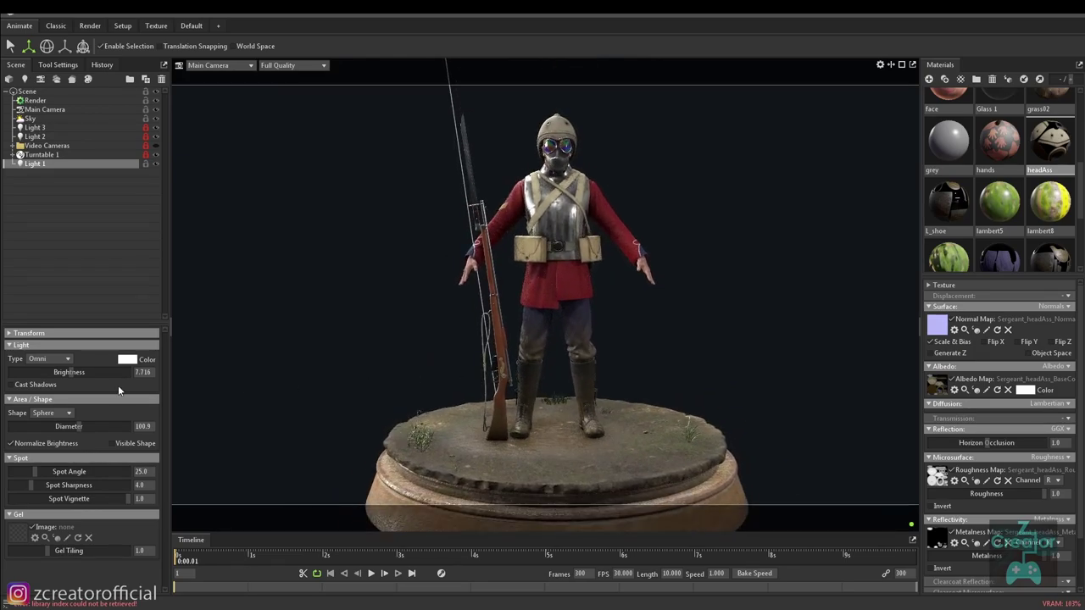
Tint Light 1 a brighter yellow-green in the Color Picker.
left_click(127, 359)
left_click_drag(504, 282, 496, 270)
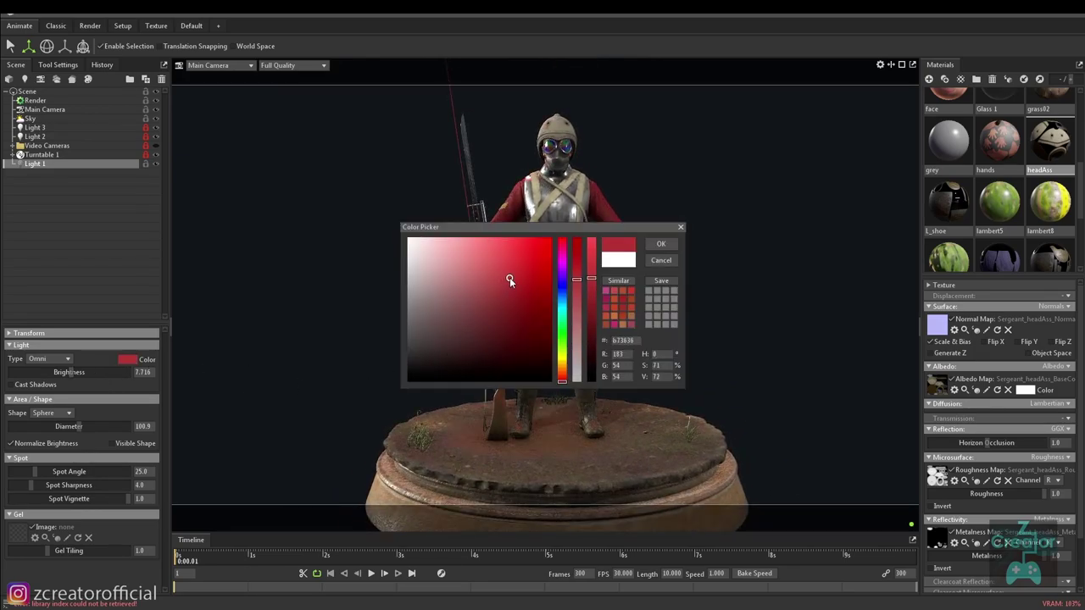
left_click(562, 355)
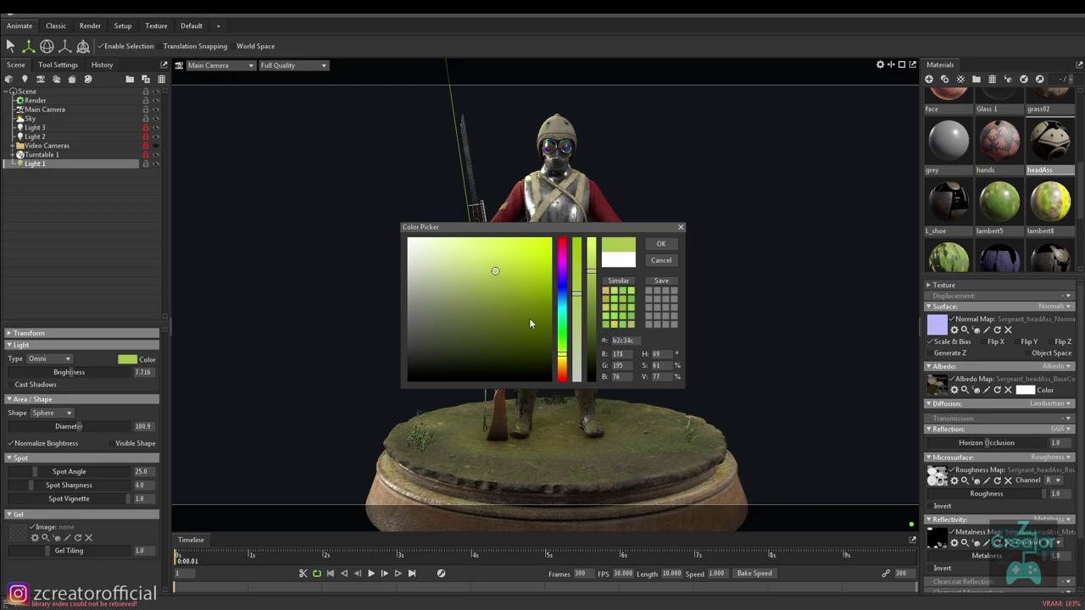
left_click_drag(506, 259, 517, 254)
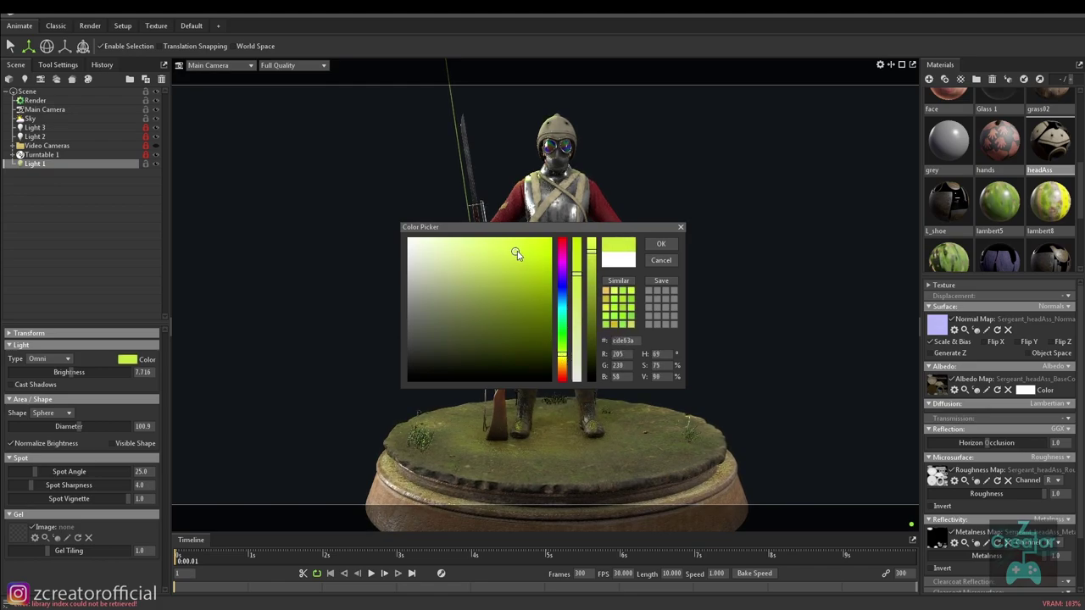
left_click(661, 244)
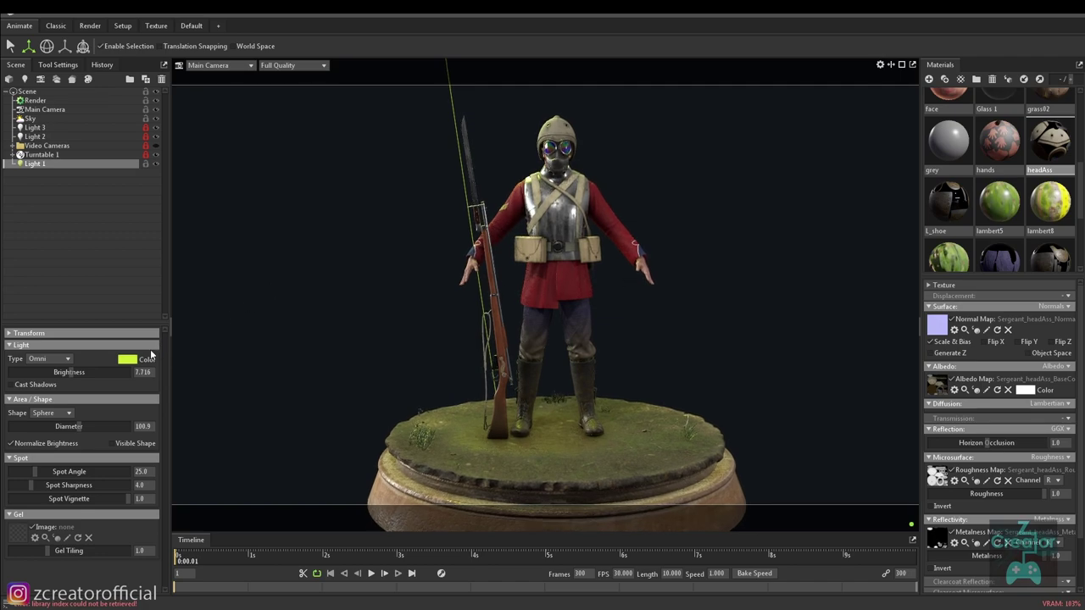
Change Light 1's colour to a bright warm orange (eca94a).
left_click(127, 361)
left_click_drag(564, 362, 564, 365)
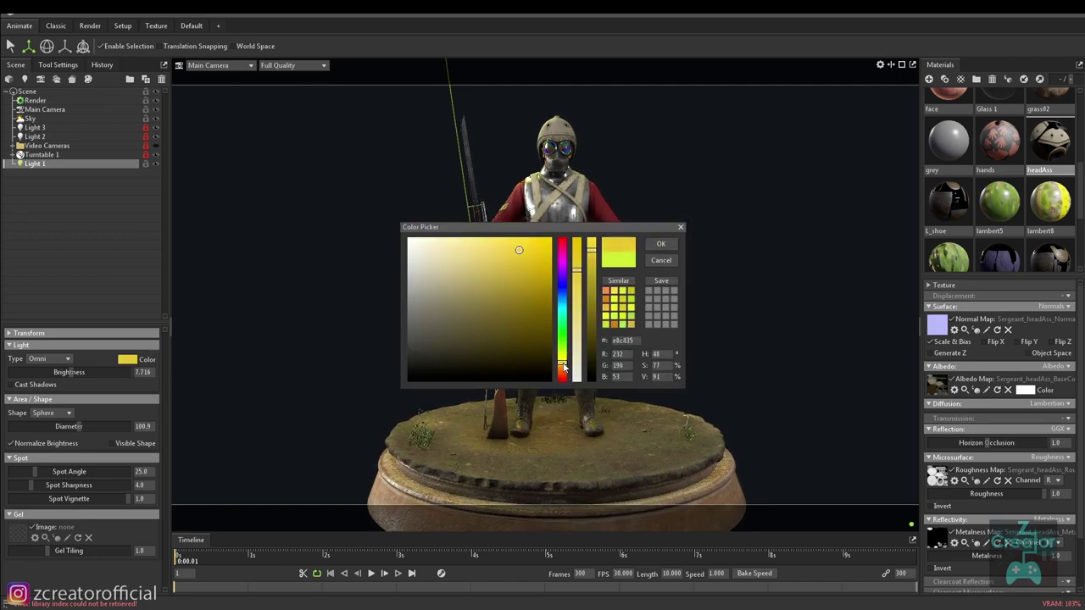
mouse_move(499, 261)
left_mouse_down()
mouse_move(484, 256)
mouse_move(512, 261)
left_mouse_up()
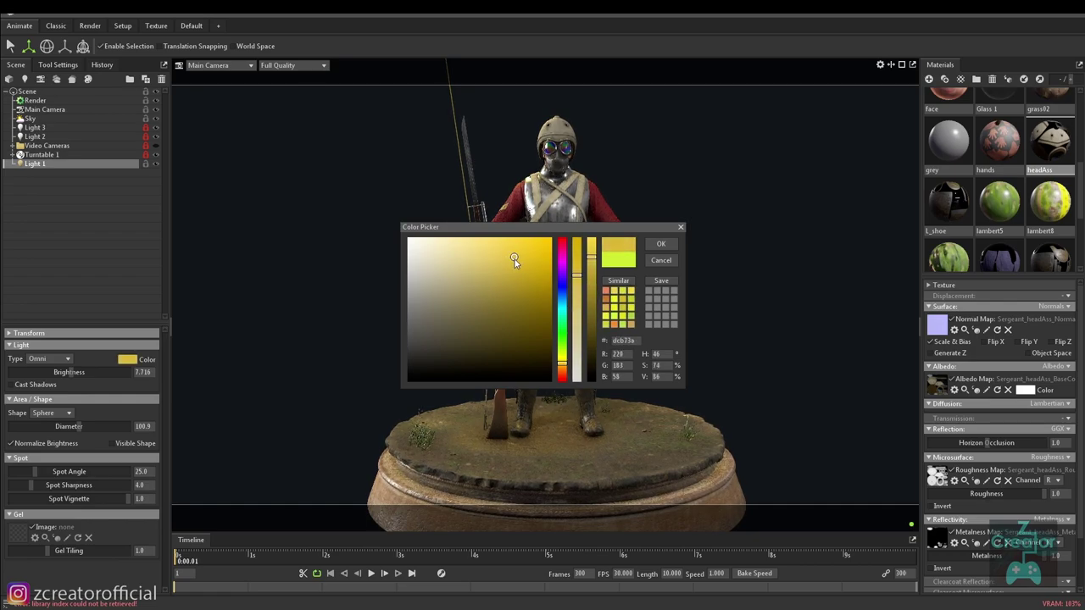
left_click_drag(563, 364, 562, 372)
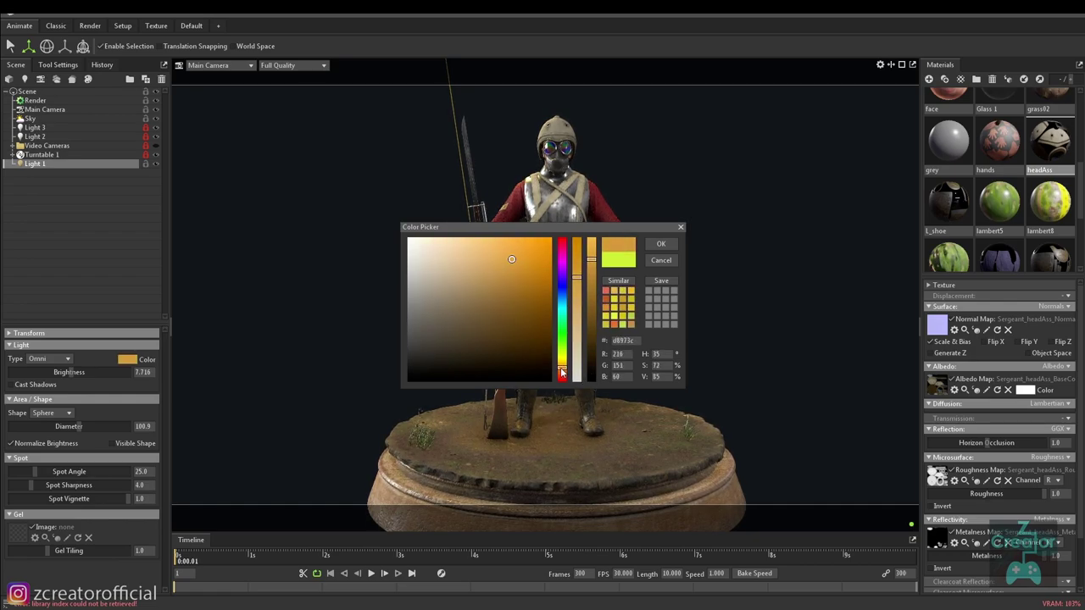
left_click_drag(508, 264, 507, 251)
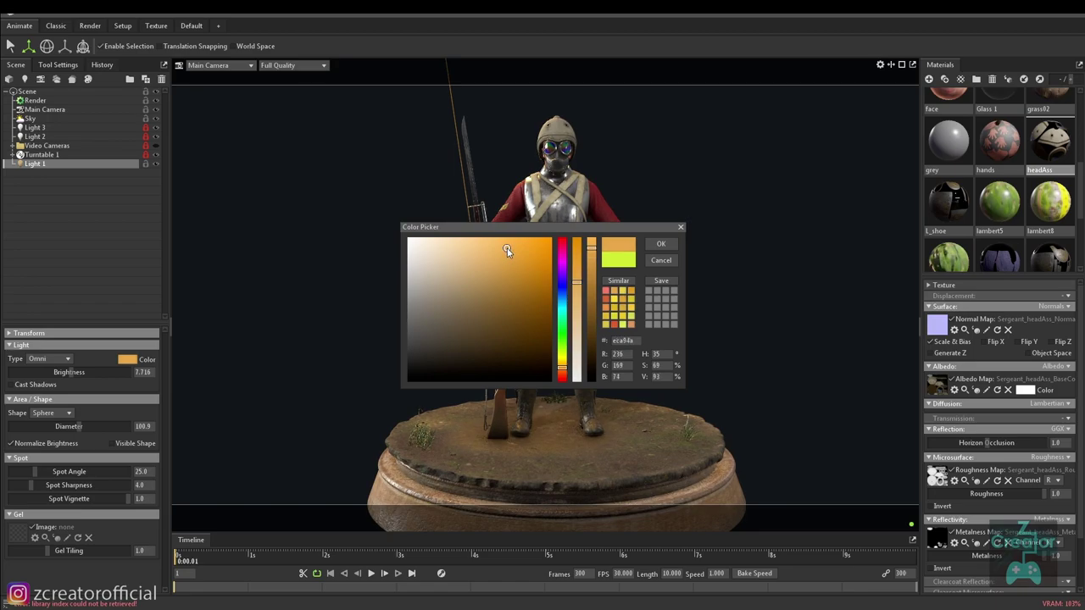
left_click(661, 244)
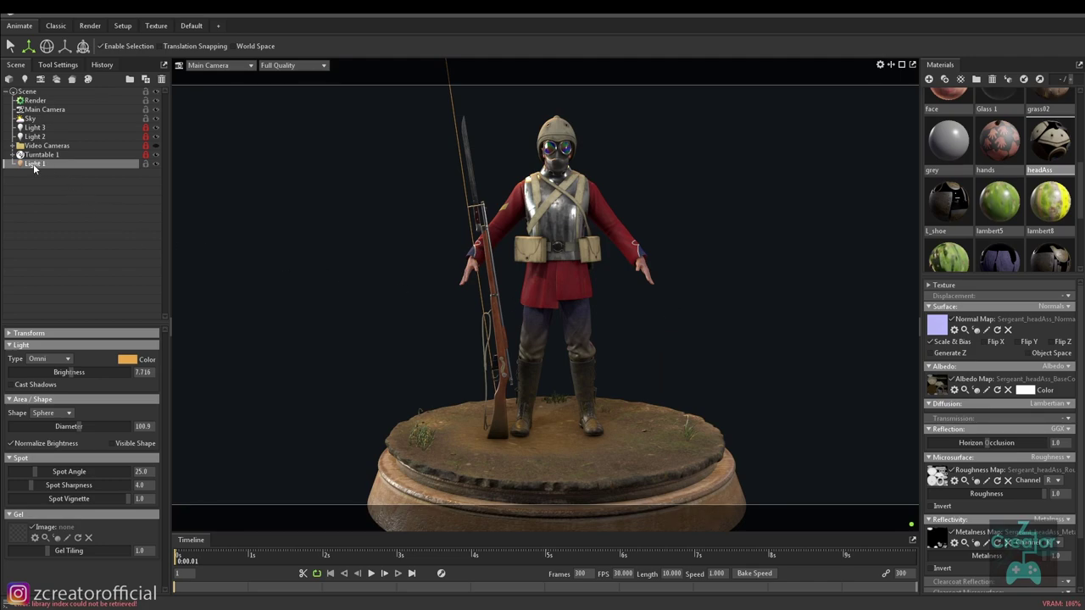
Show Light 1's transform values and lock the light against accidental edits.
left_click(10, 334)
scroll(563, 352, "down", 5)
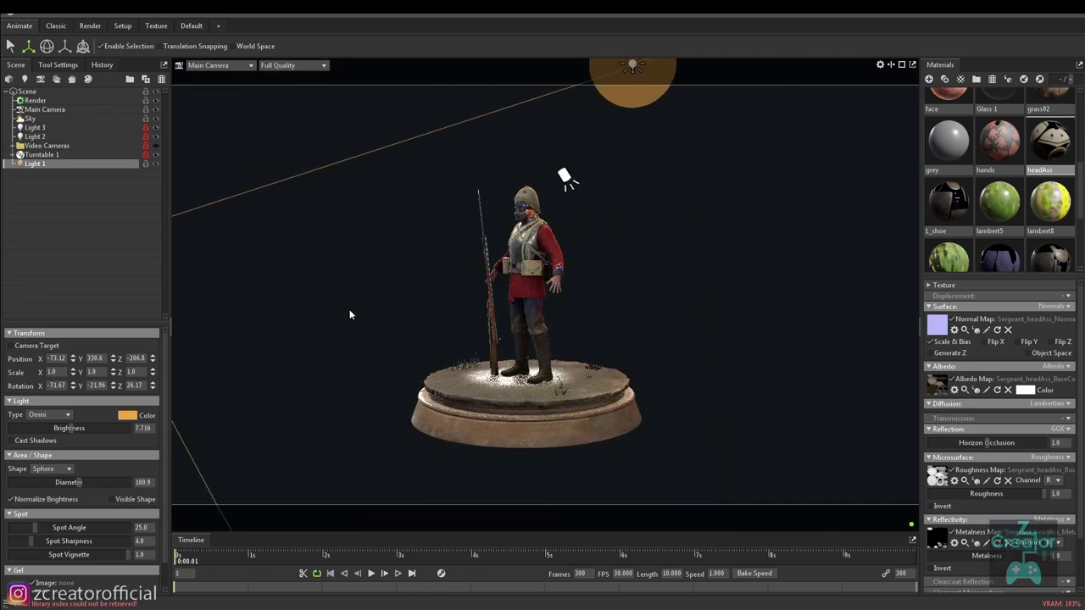
left_click_drag(348, 313, 361, 272)
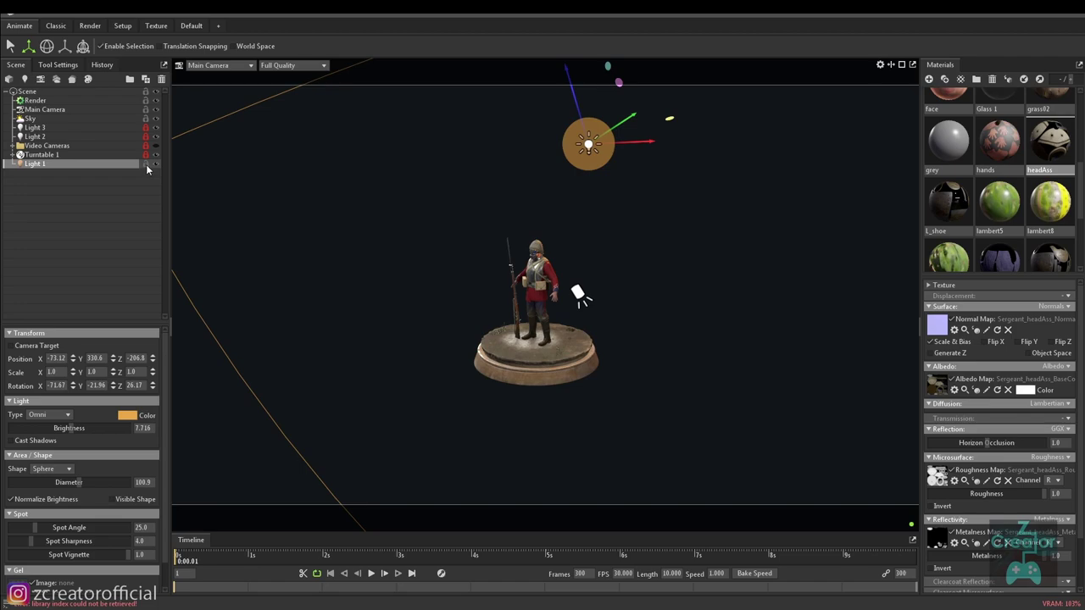
left_click(146, 164)
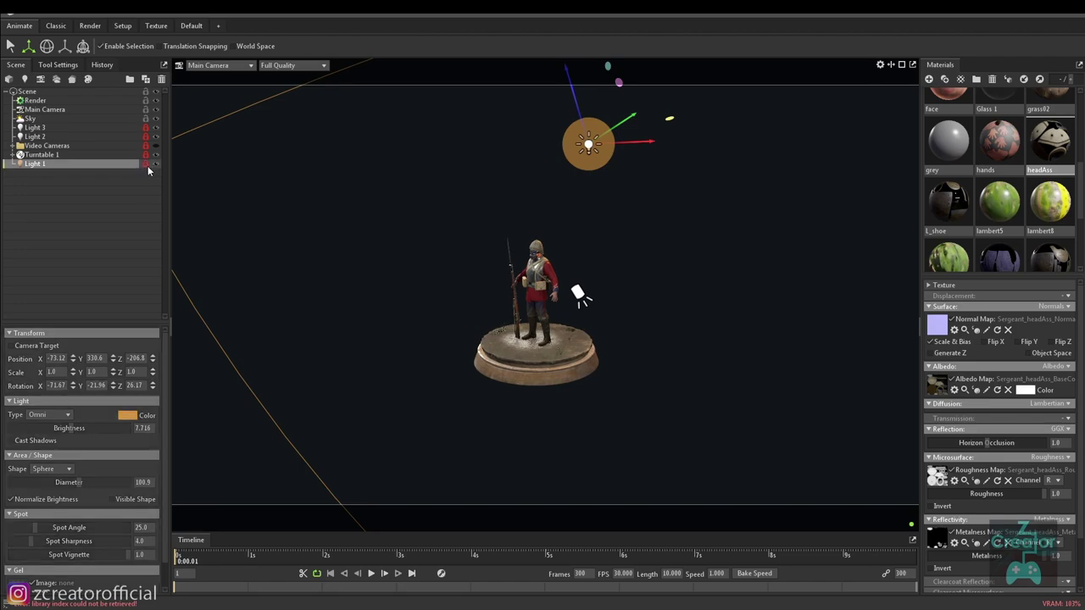
Orbit and zoom around the sergeant to inspect the orange-lit scene.
left_click_drag(561, 231, 583, 211)
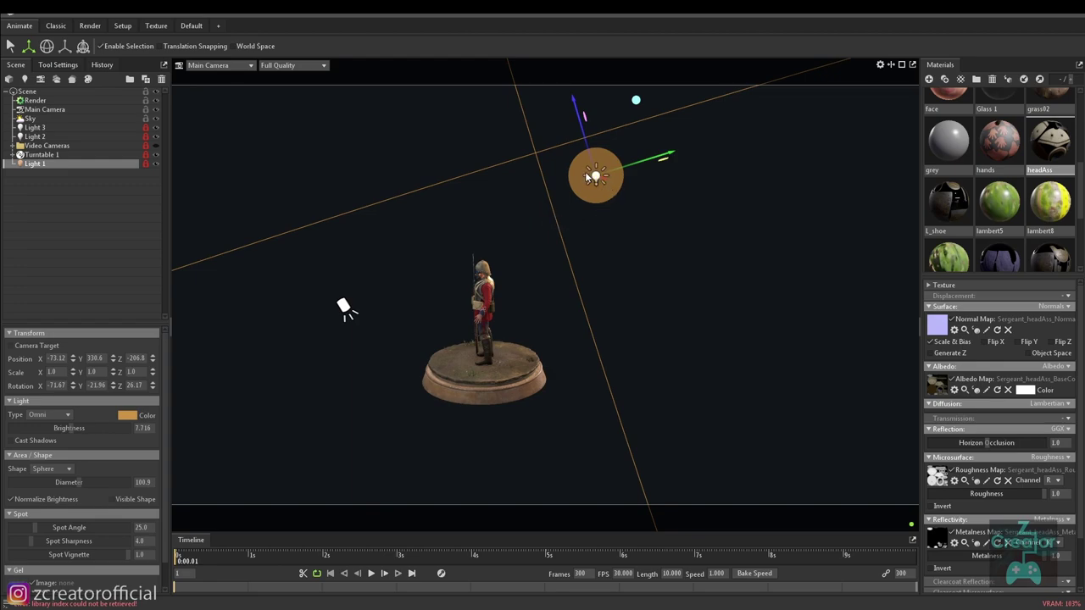
mouse_move(415, 239)
left_mouse_down()
mouse_move(497, 232)
mouse_move(487, 285)
left_mouse_up()
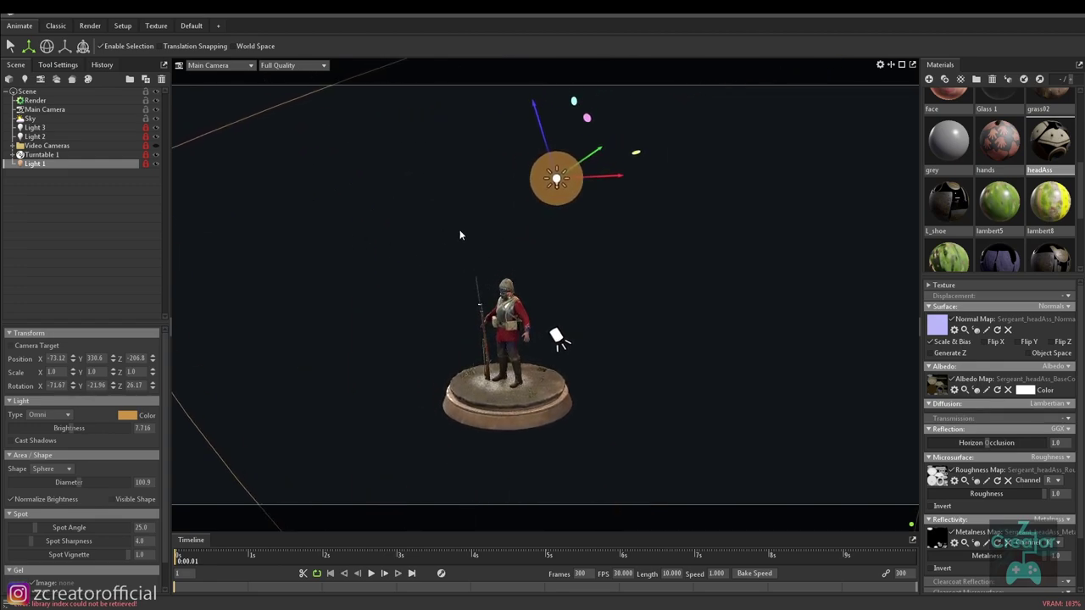
scroll(479, 231, "down", 3)
mouse_move(496, 225)
left_mouse_down()
mouse_move(443, 252)
mouse_move(370, 248)
mouse_move(588, 284)
left_mouse_up()
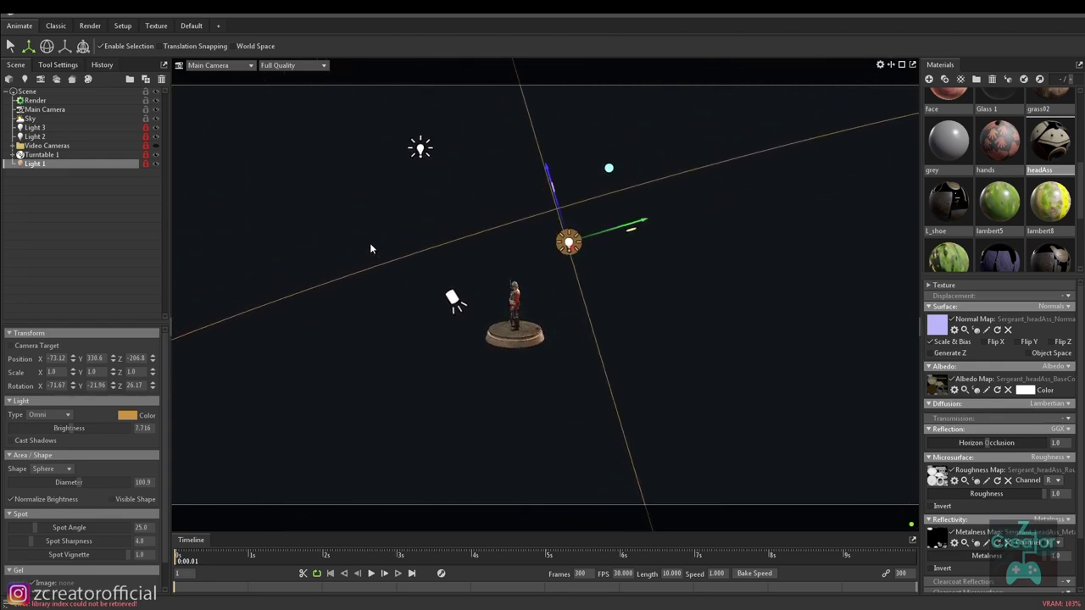
scroll(588, 284, "up", 3)
scroll(589, 284, "up", 3)
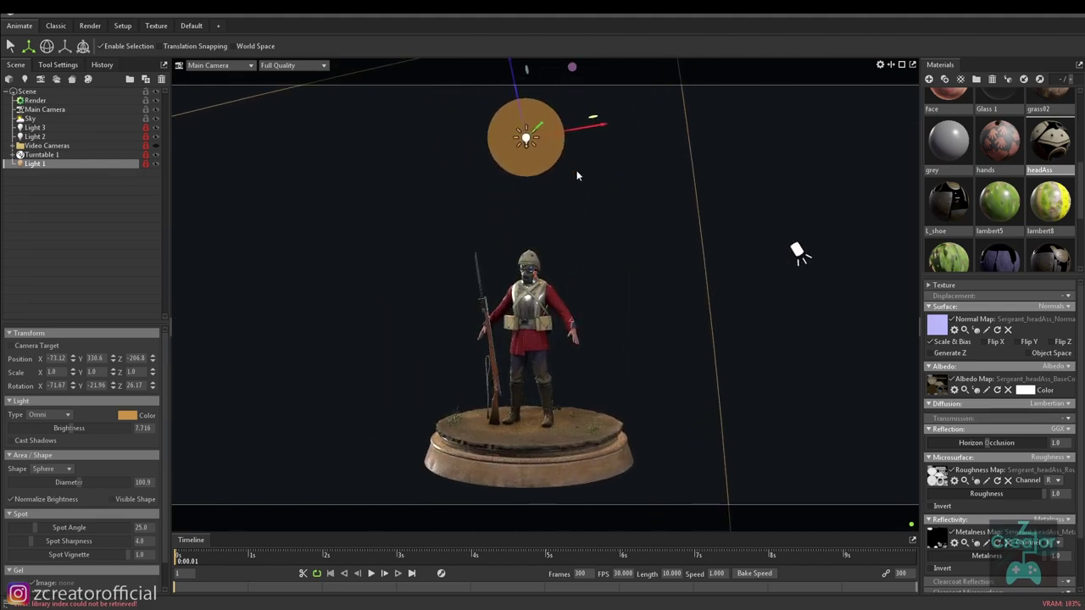
left_click_drag(576, 175, 552, 227)
key("alt+v")
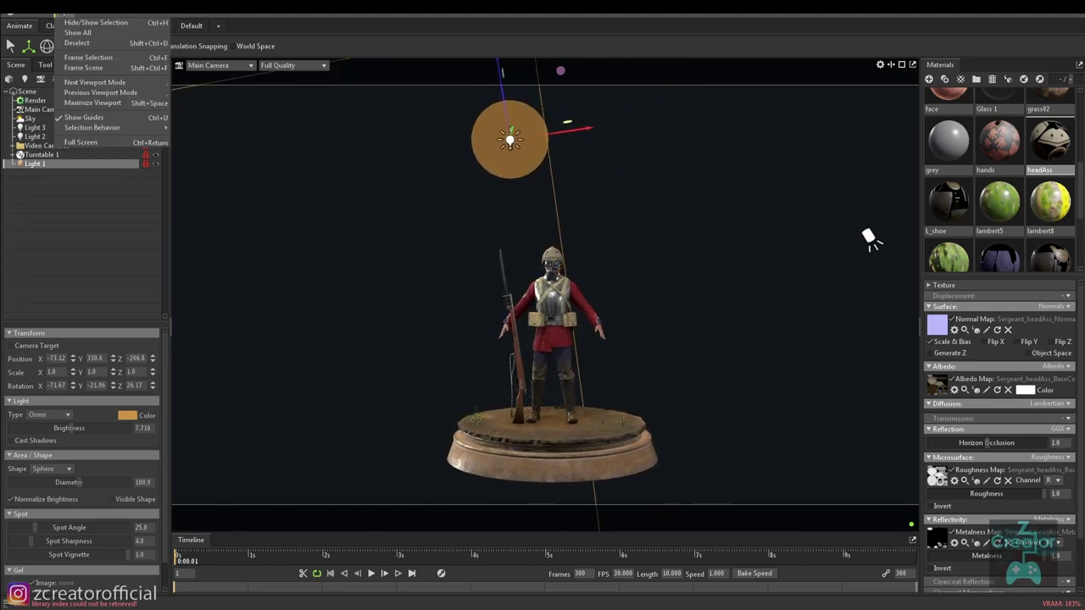
Toggle viewport guides off and back on, then select the TopCloseUP camera.
left_click(152, 118)
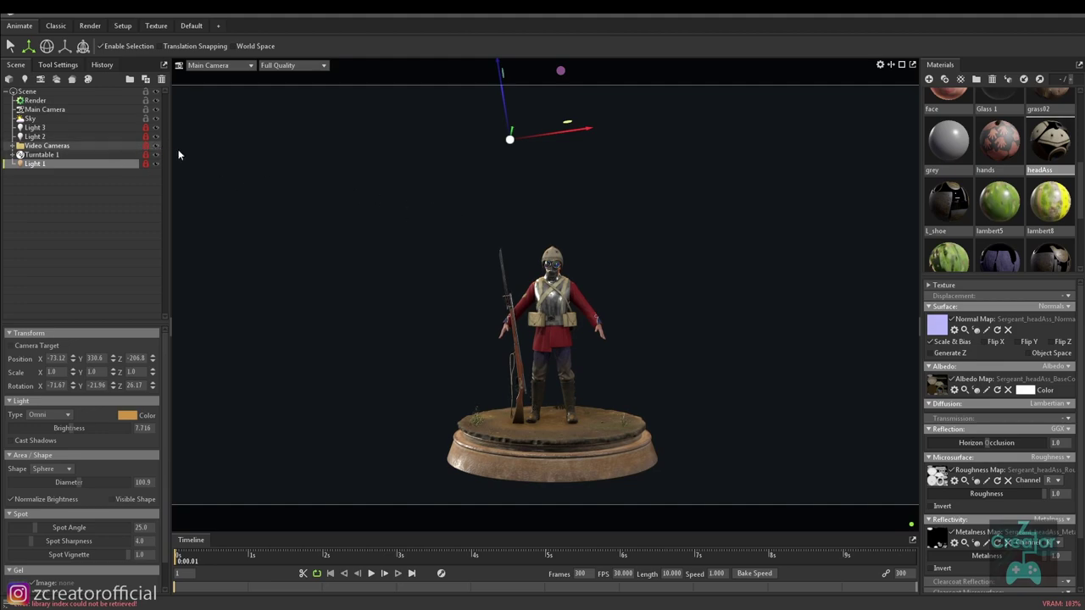
left_click_drag(257, 170, 198, 127)
left_click(91, 12)
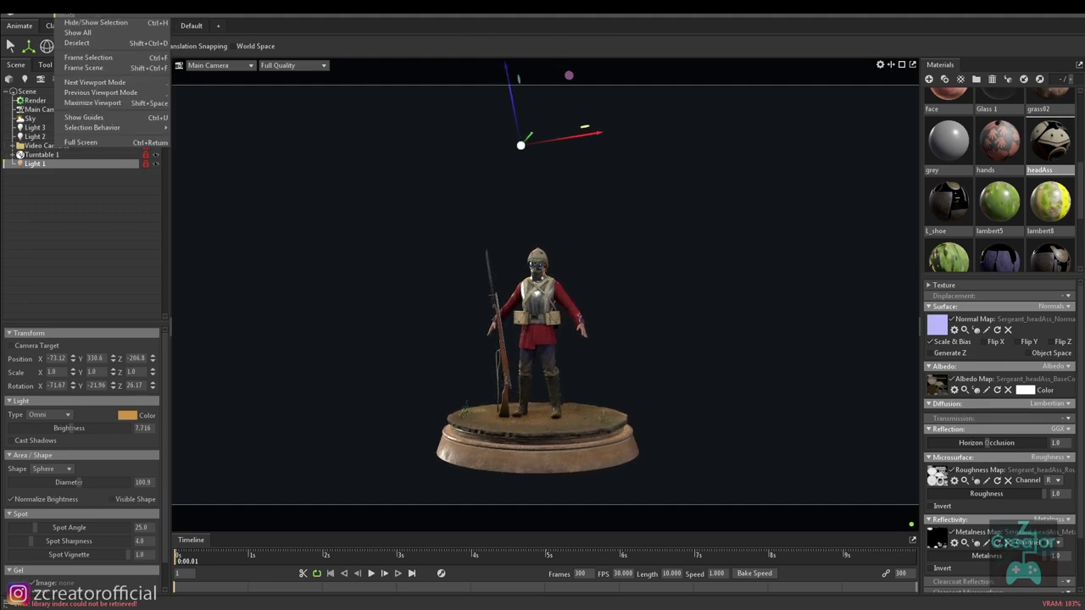
left_click(85, 117)
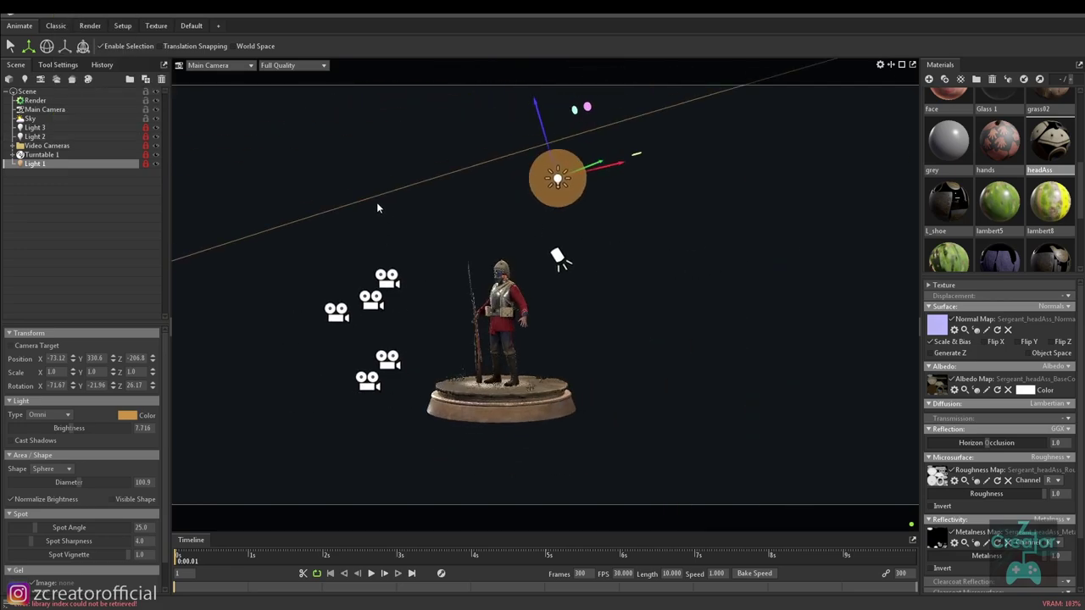
mouse_move(376, 202)
left_mouse_down()
mouse_move(483, 209)
mouse_move(403, 219)
left_mouse_up()
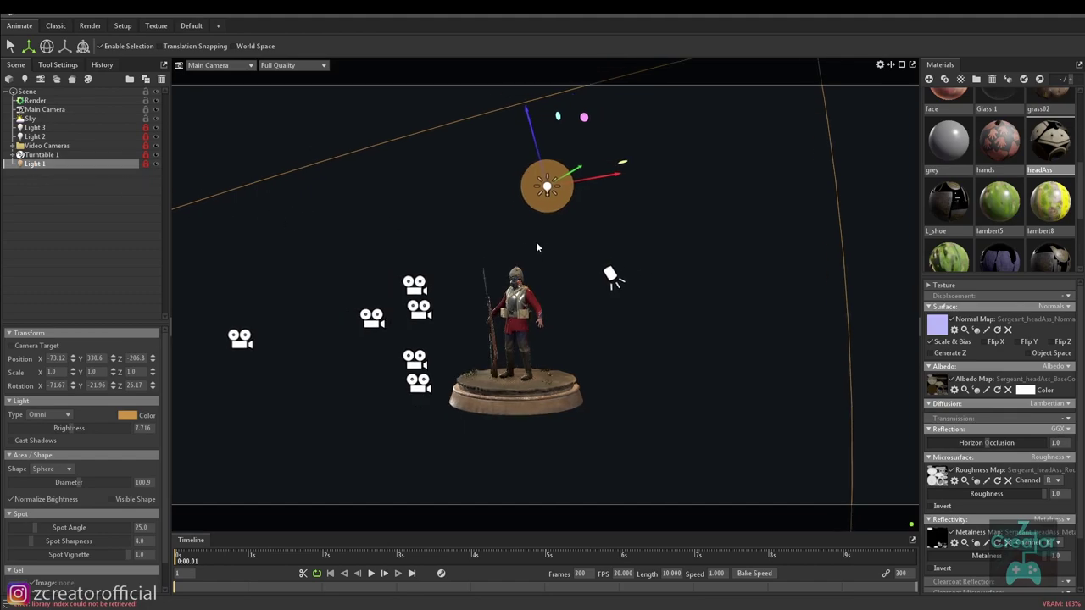
left_click(413, 285)
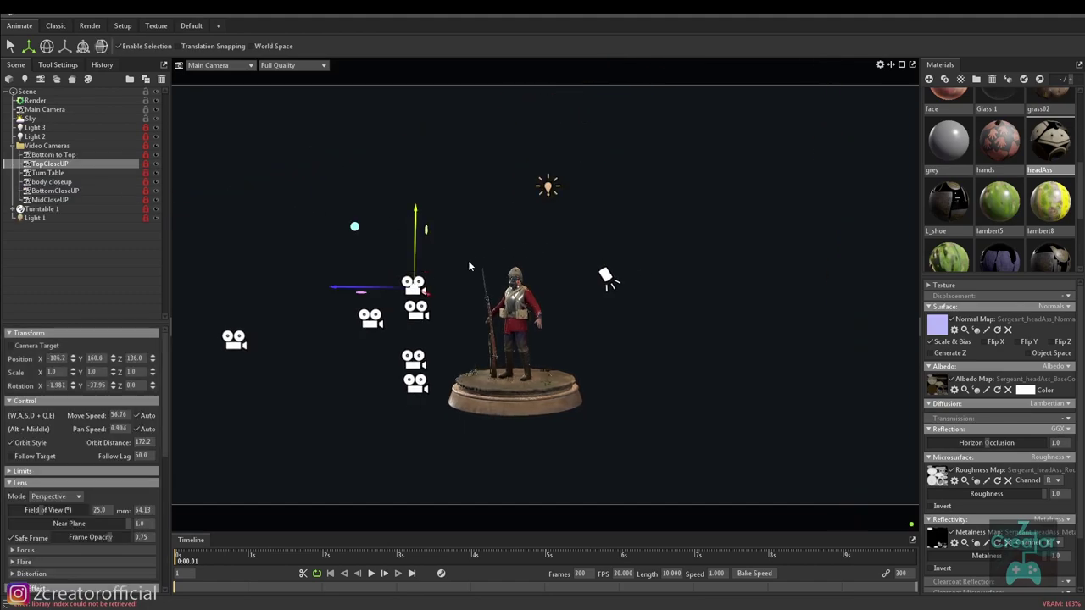
Delete Light 1 and expand Turntable 1 to list its contents.
left_click(44, 218)
key("Delete")
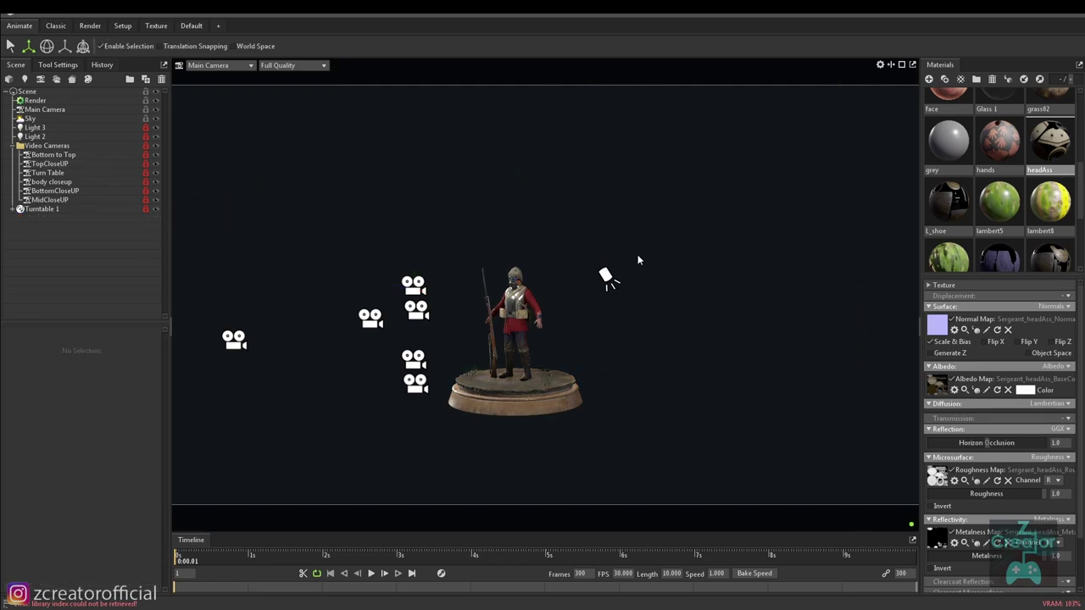
left_click(14, 145)
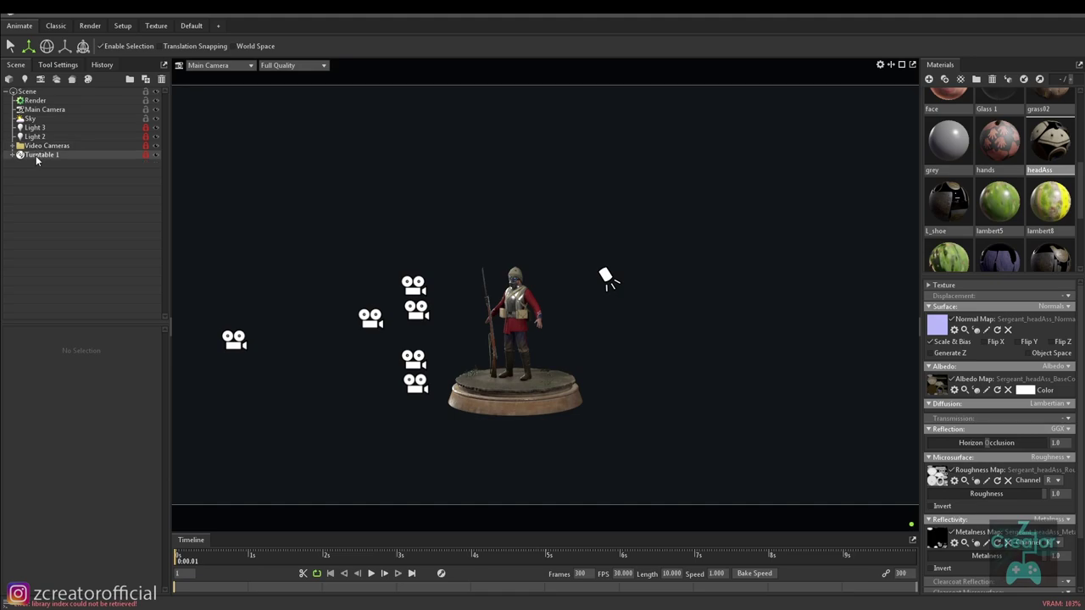
left_click(36, 155)
left_click(12, 155)
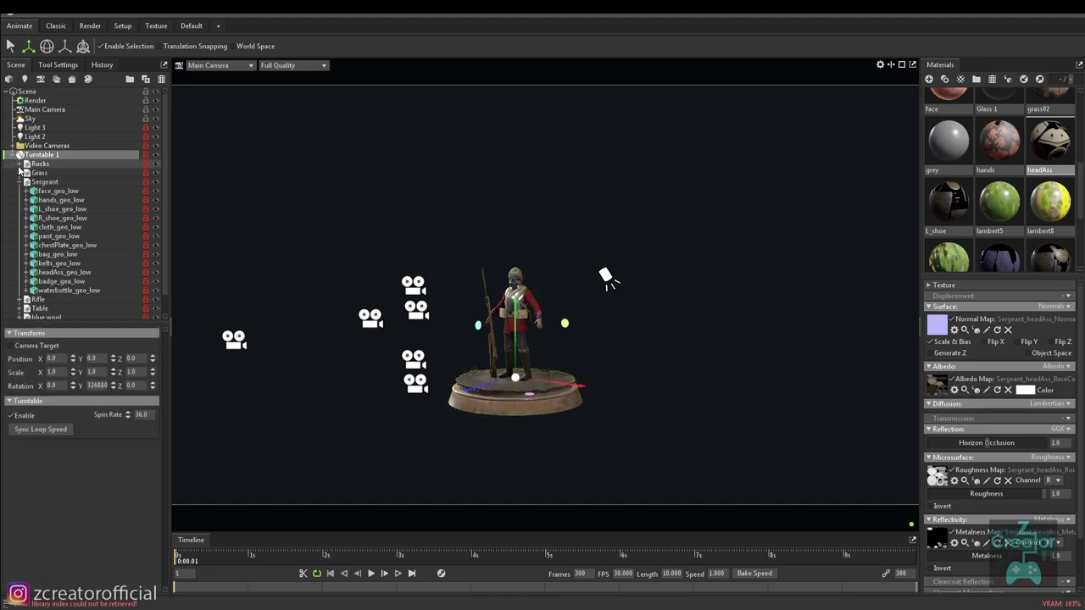
left_click(20, 182)
Select Rocks, Grass, Sergeant, Rifle and Table inside Turntable 1.
left_click(42, 165)
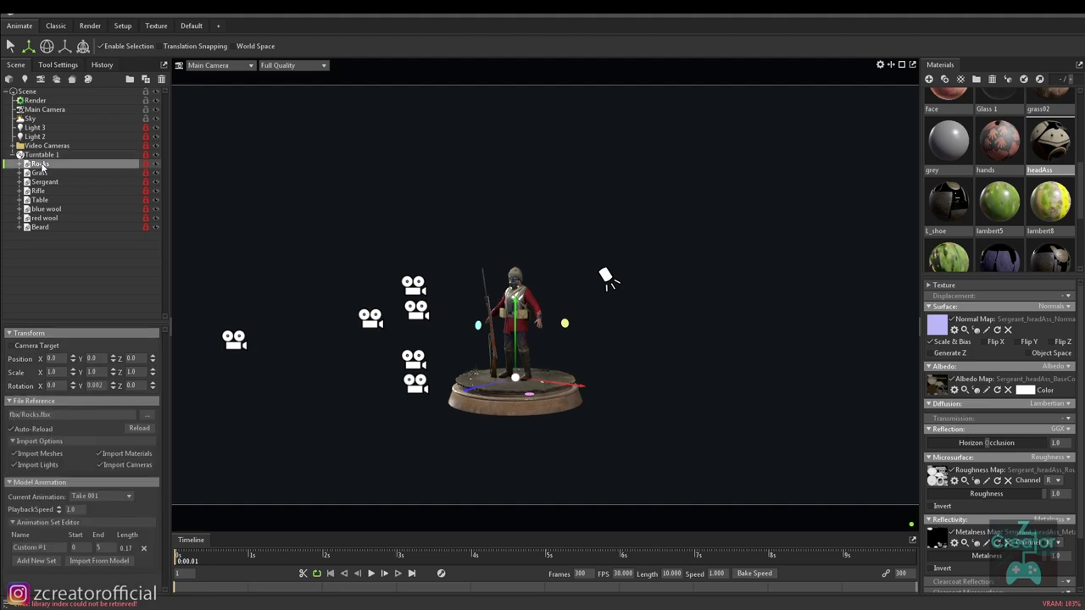
left_click(40, 173)
left_click(44, 182)
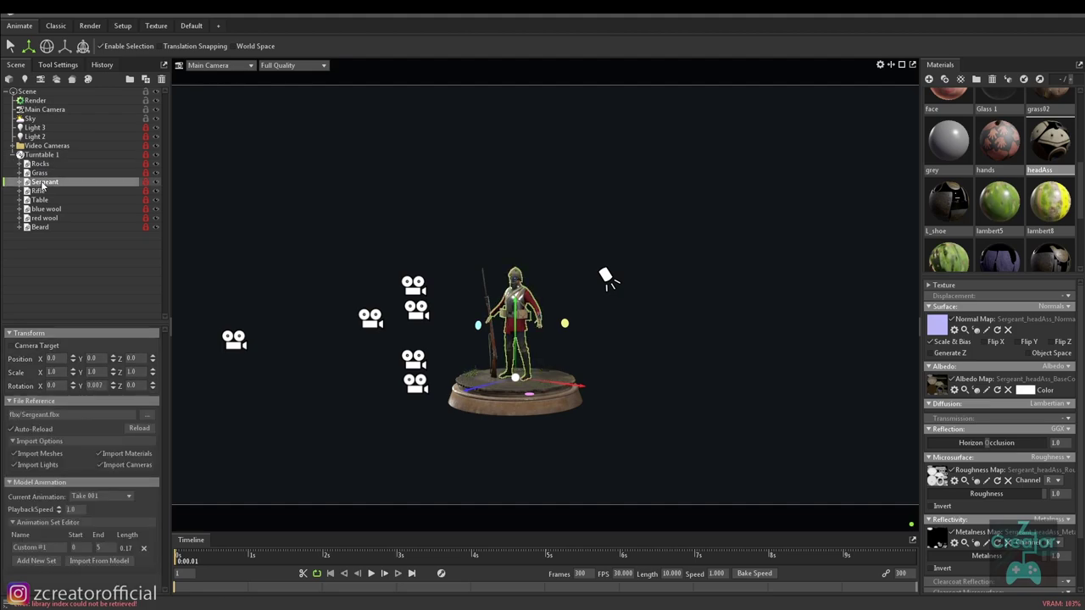
left_click(45, 190)
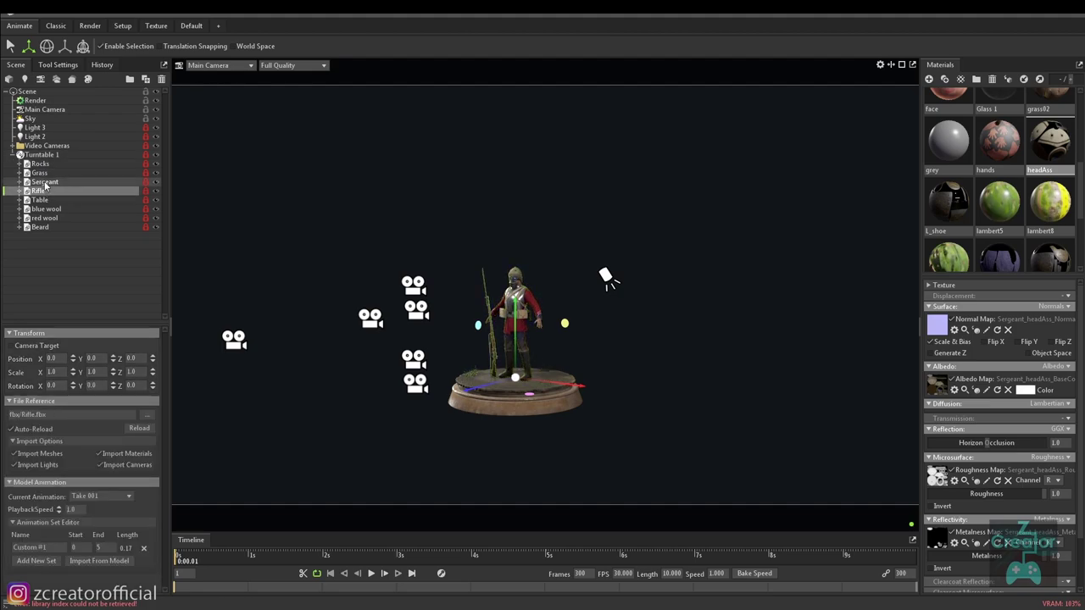
left_click(44, 181)
left_click(43, 190)
left_click(42, 200)
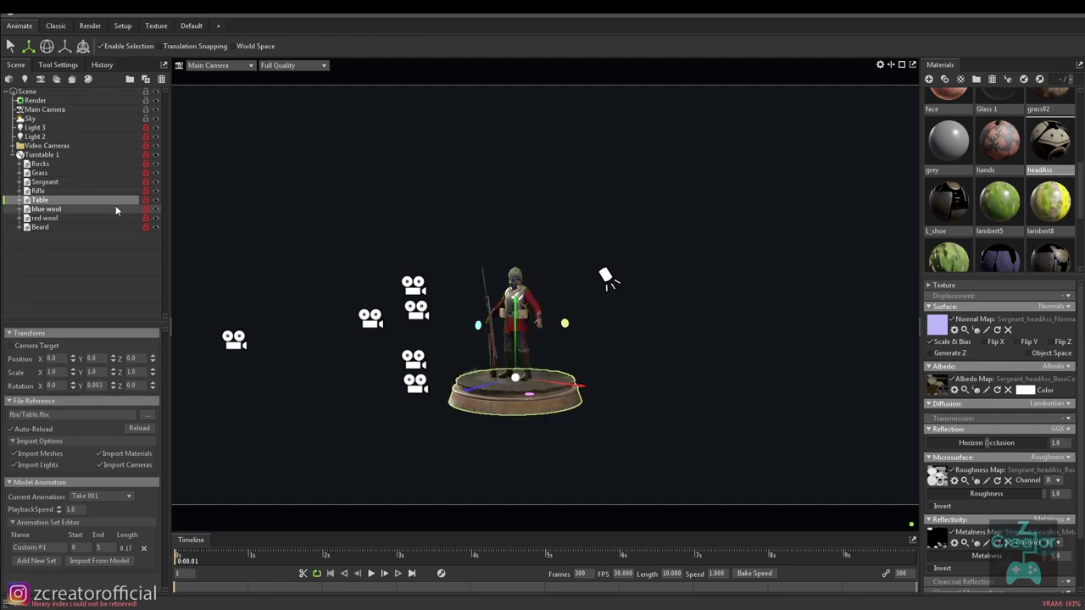
Zoom out from the sergeant, check Turntable 1's spin settings, and clear the selection.
scroll(466, 356, "up", 3)
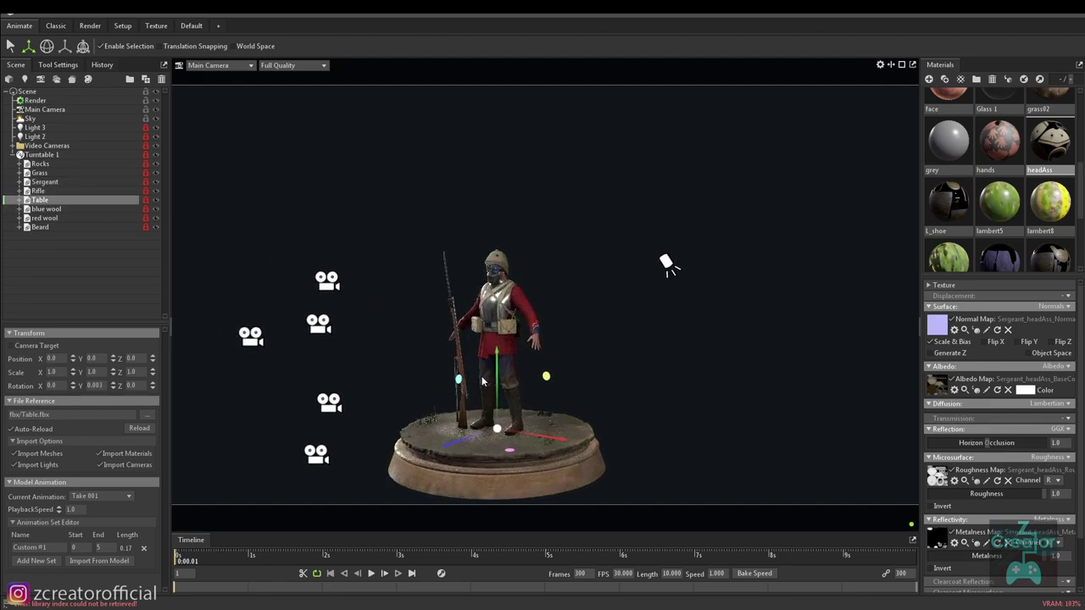
scroll(483, 339, "up", 3)
scroll(436, 328, "up", 2)
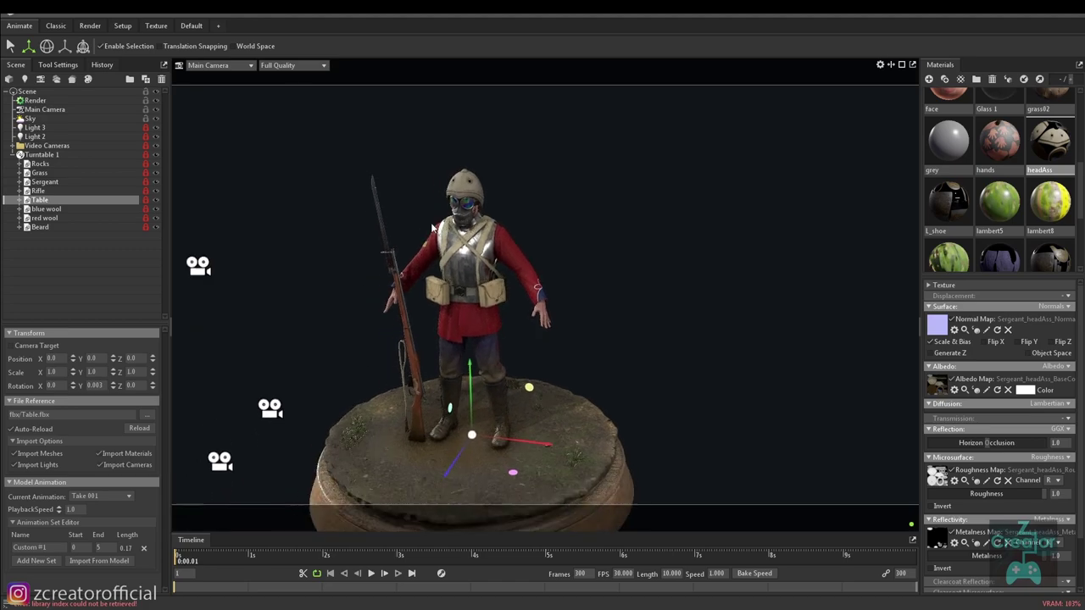
mouse_move(432, 227)
left_mouse_down()
mouse_move(428, 317)
mouse_move(351, 293)
left_mouse_up()
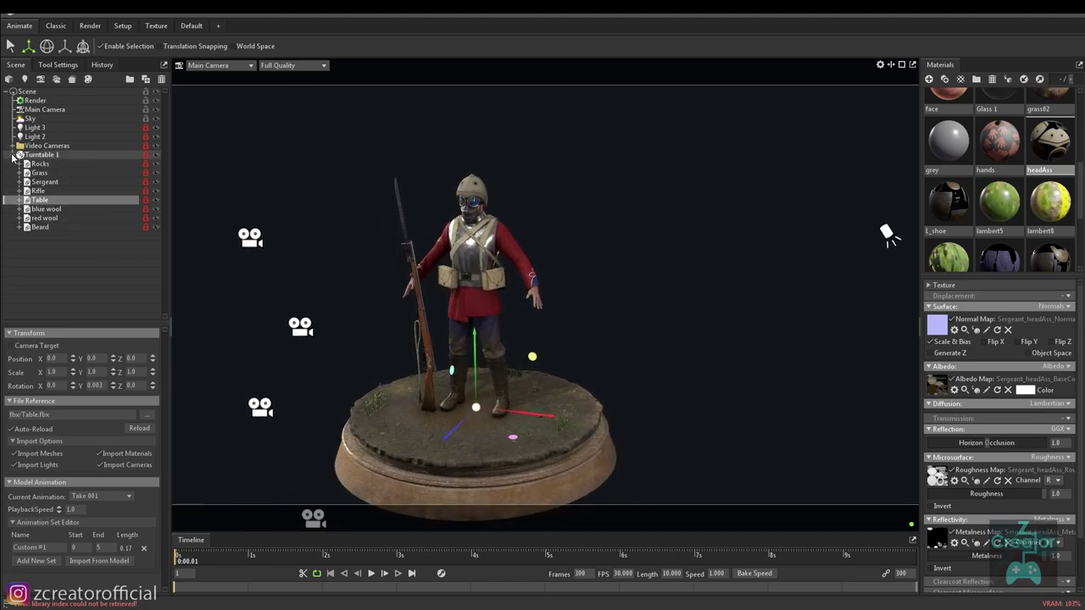
left_click(39, 156)
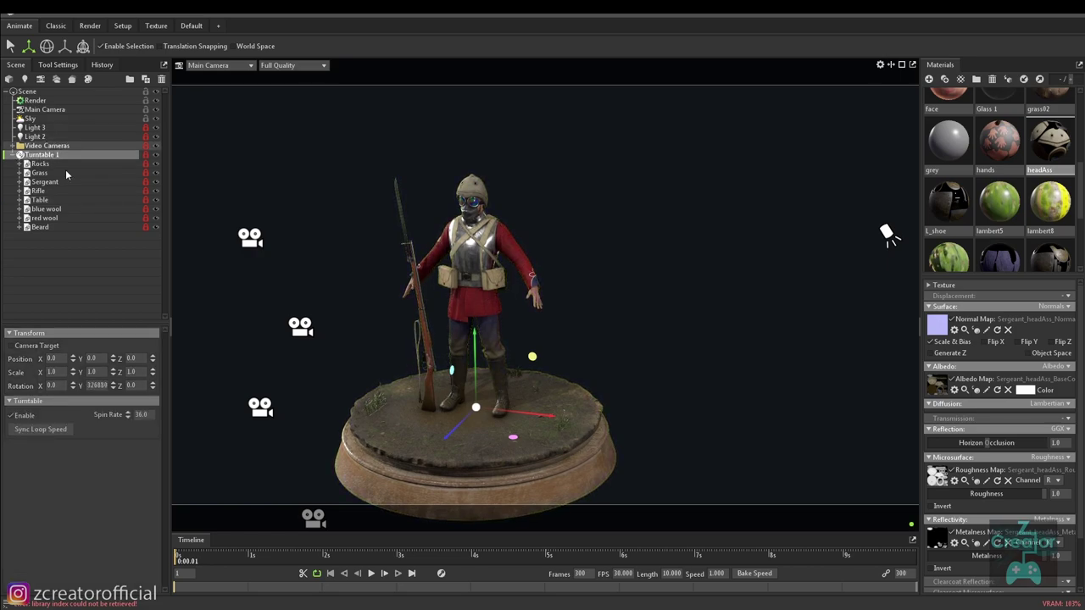
left_click(323, 182)
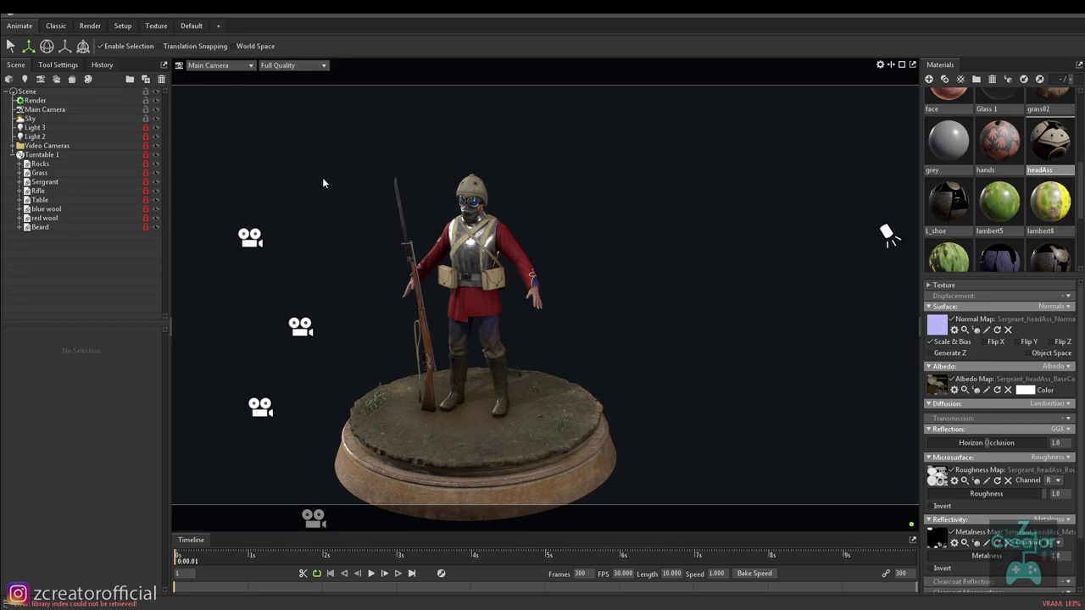
Select Rocks through Beard and drag them out of Turntable 1.
left_click(49, 165)
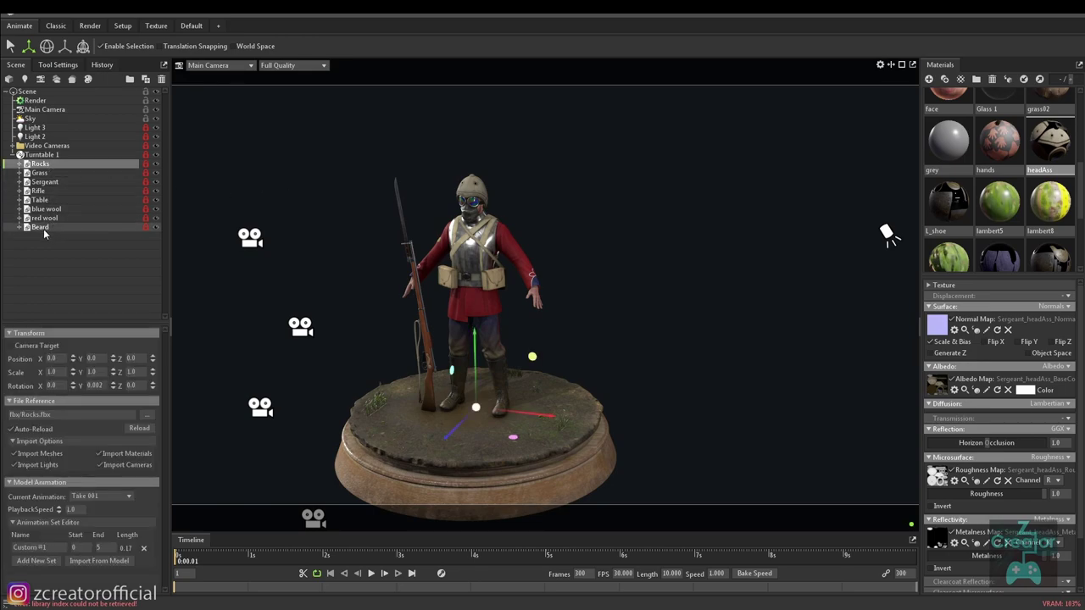
left_click(44, 229, "shift")
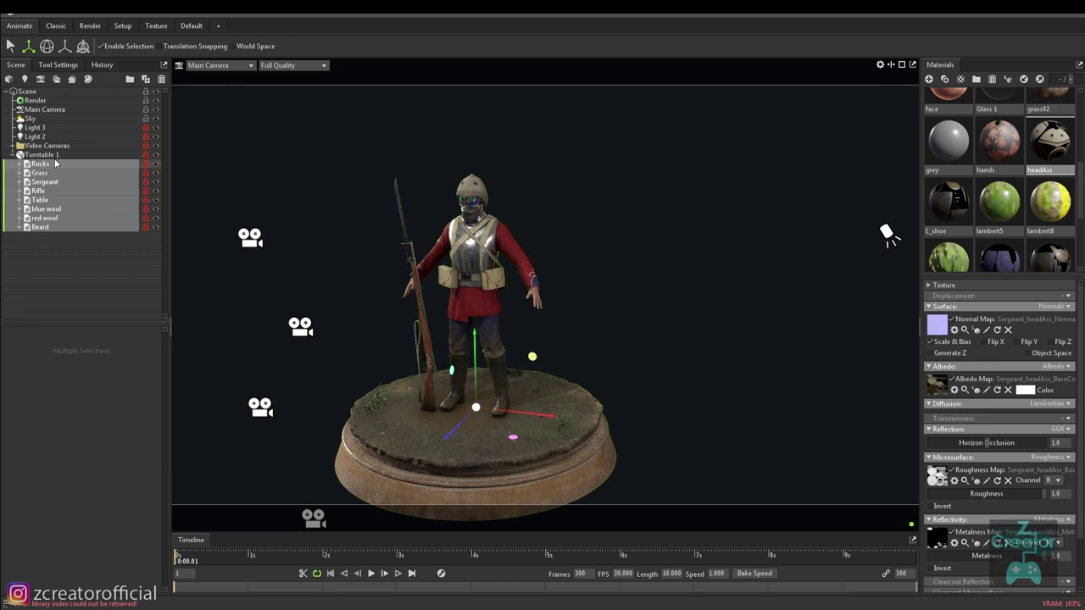
left_click_drag(37, 167, 60, 154)
mouse_move(56, 153)
left_mouse_down()
mouse_move(20, 155)
mouse_move(36, 154)
left_mouse_up()
left_click_drag(29, 154, 22, 155)
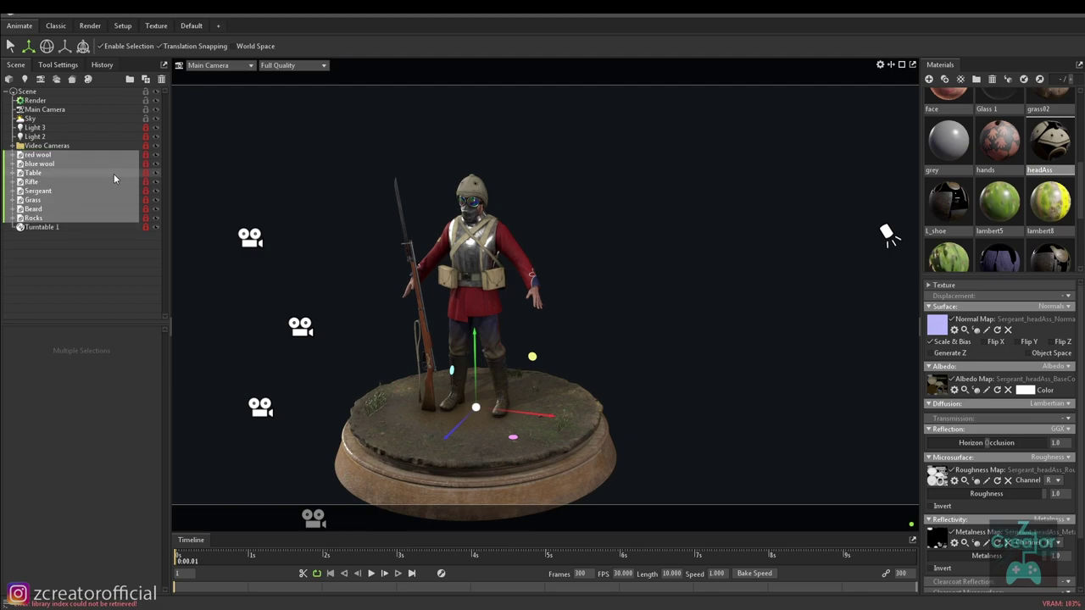
left_click_drag(51, 172, 53, 150)
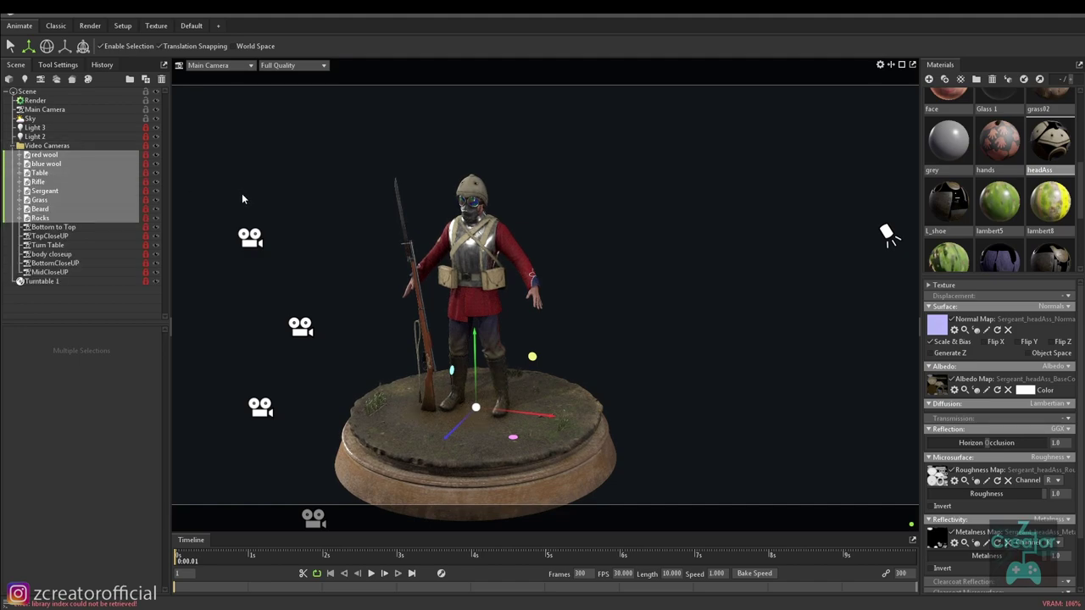
Undo the drop into Video Cameras and place the objects at the scene's top level.
key("ctrl+z")
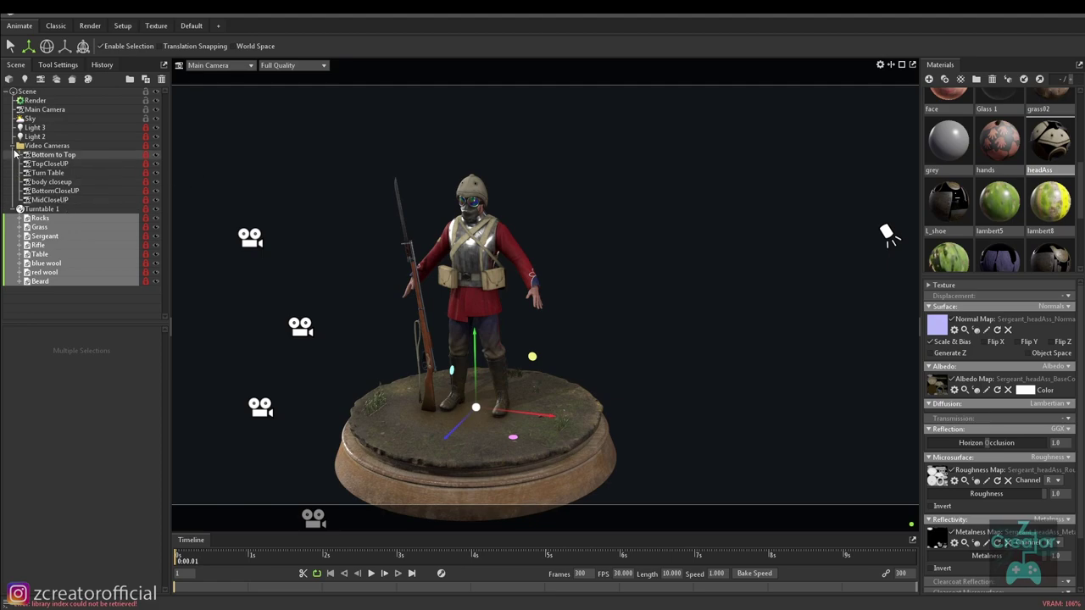
left_click(14, 147)
left_click_drag(37, 166, 23, 153)
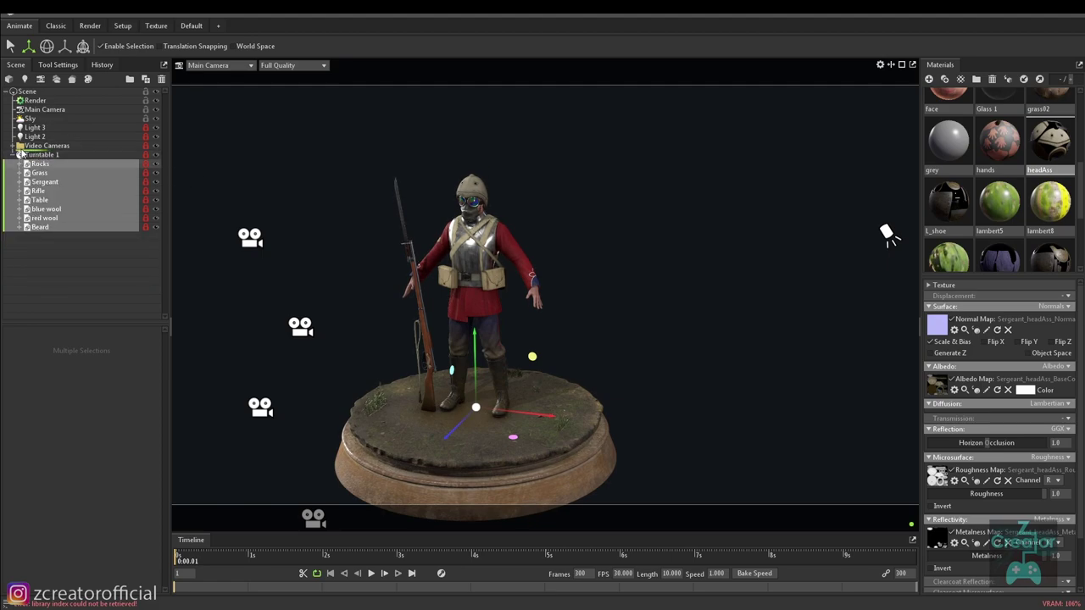
left_click_drag(22, 152, 36, 154)
left_click_drag(34, 154, 21, 155)
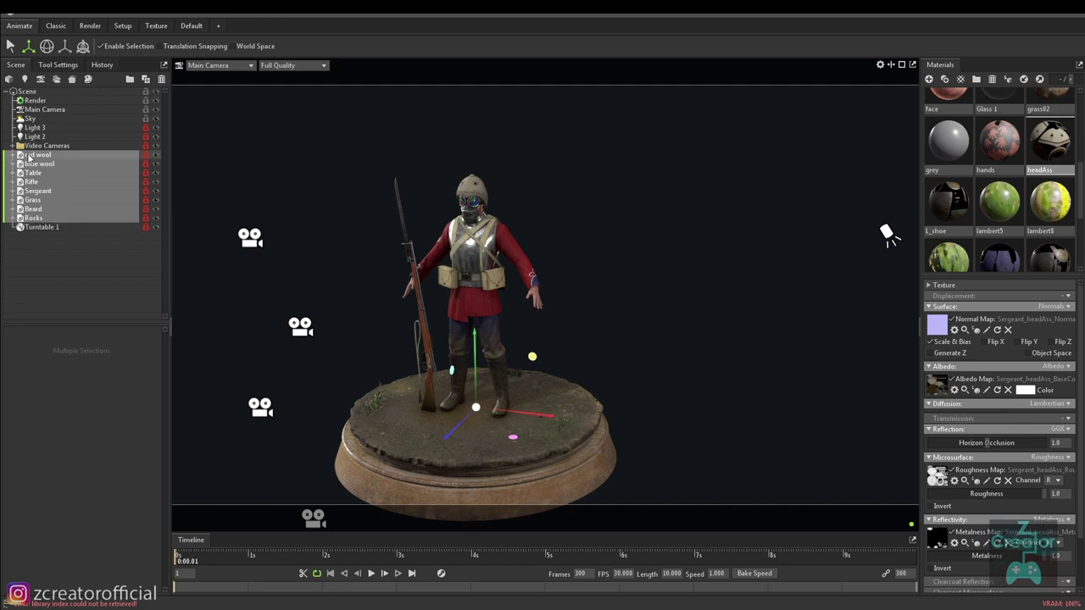
left_click(45, 228)
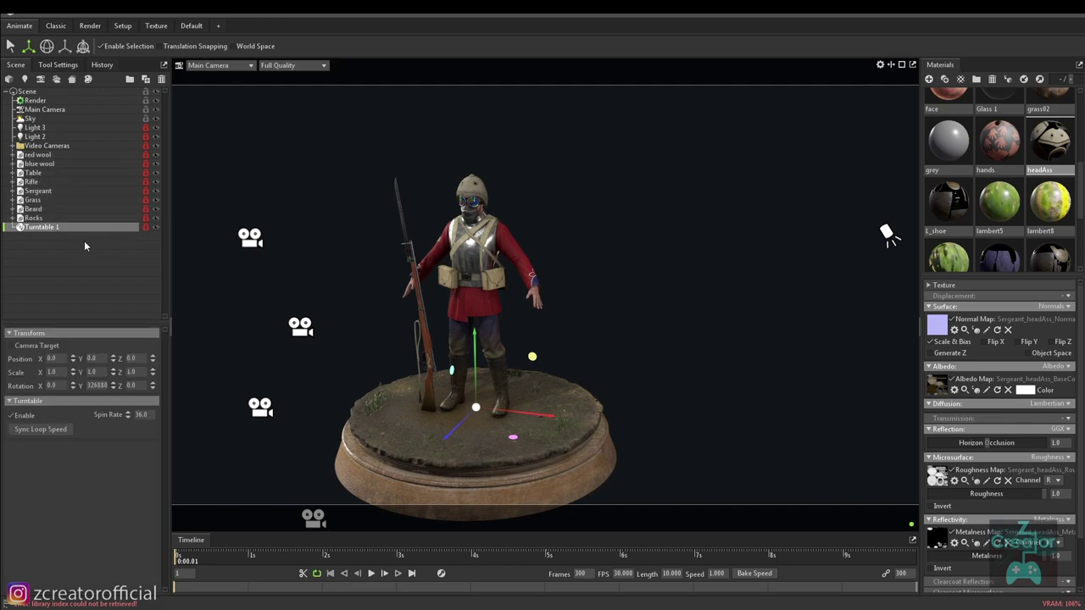
Delete the empty Turntable 1 and wrap red wool through Rocks in a new Turntable.
key("Delete")
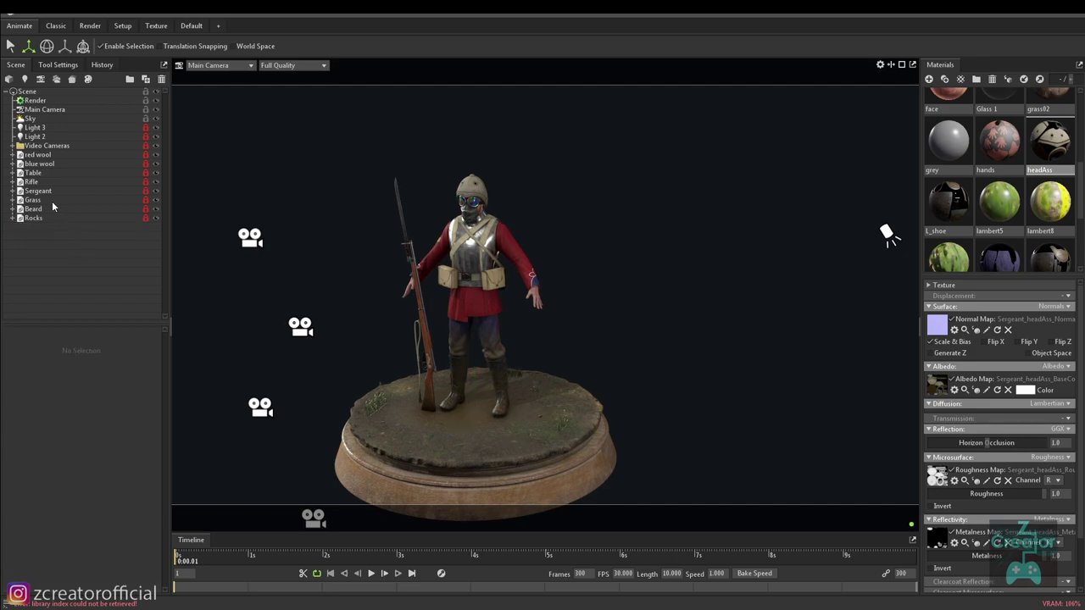
left_click(37, 158)
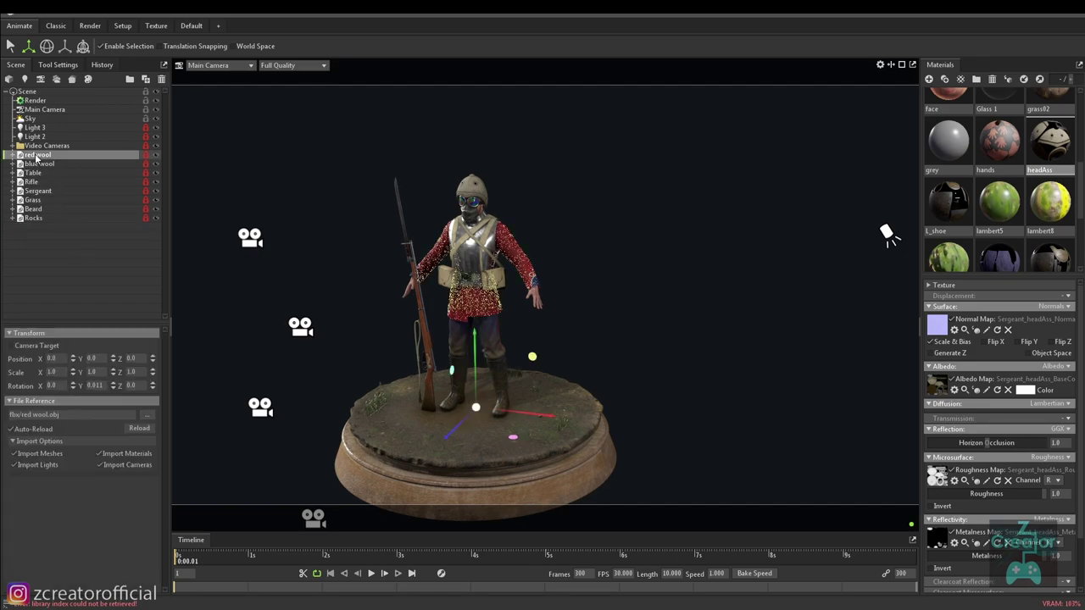
left_click(33, 219, "shift")
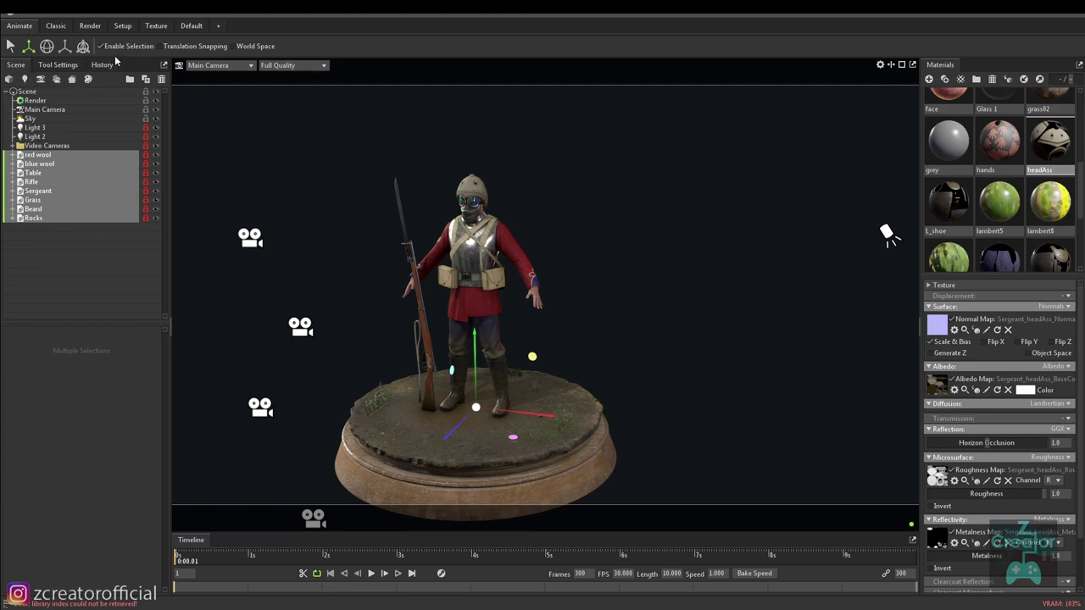
left_click(178, 13)
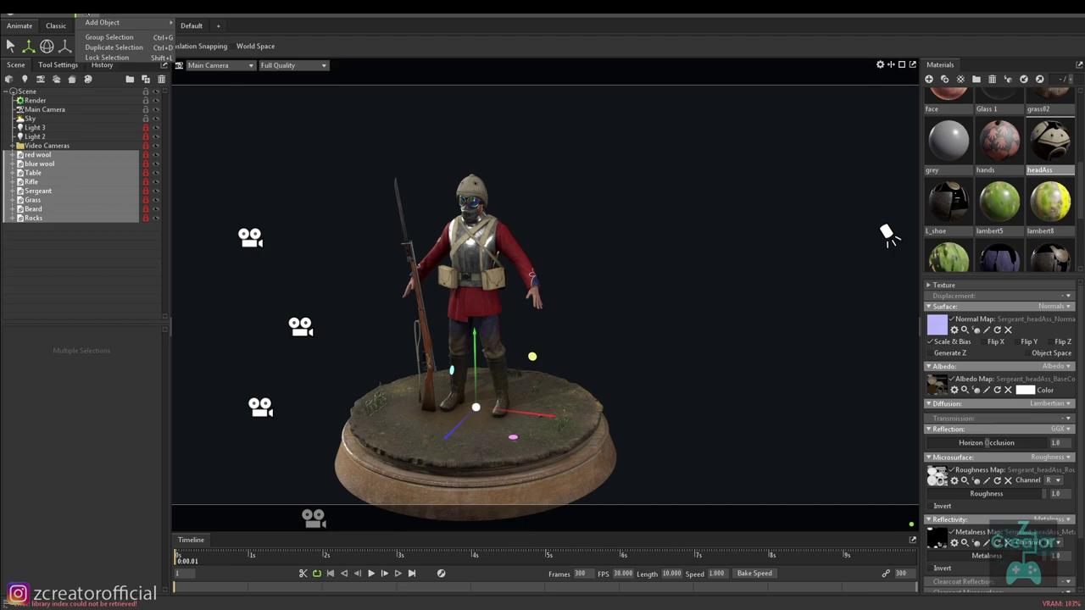
mouse_move(102, 22)
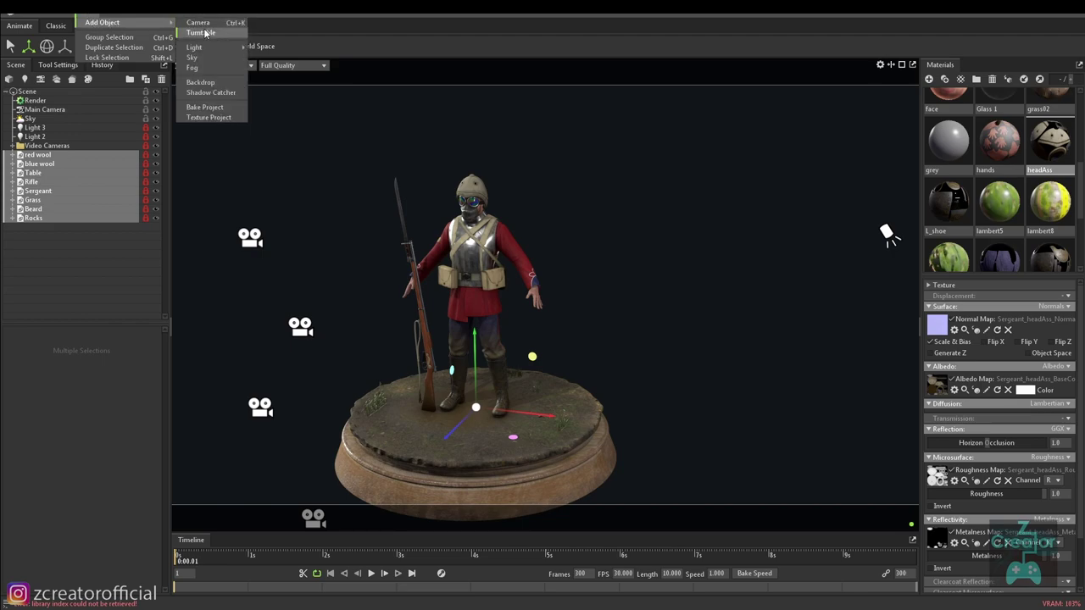
left_click(201, 32)
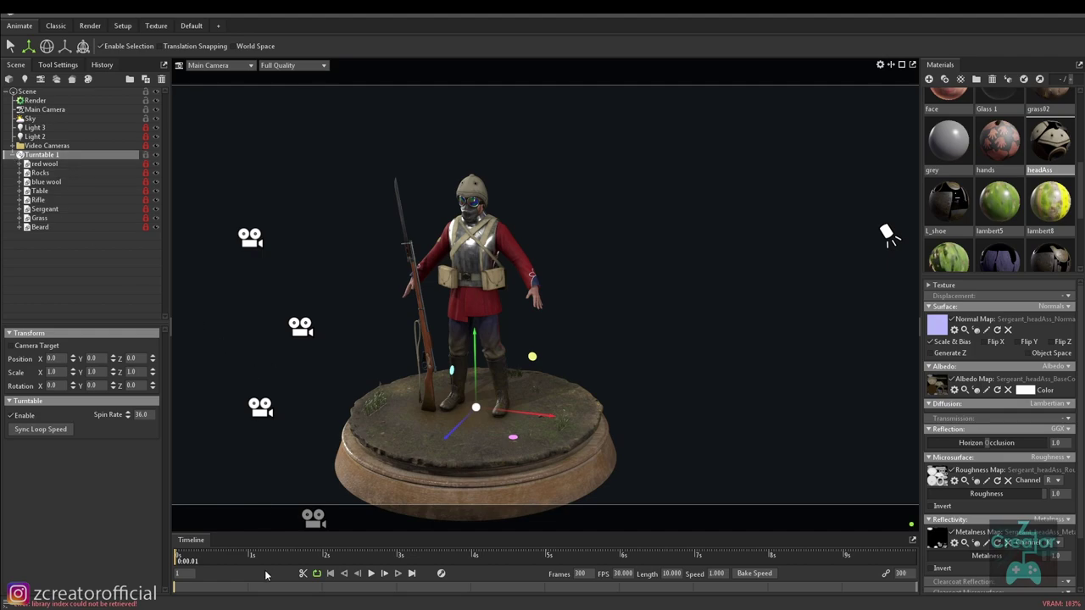
Play the turntable animation and stop it about eight seconds in.
left_click(372, 574)
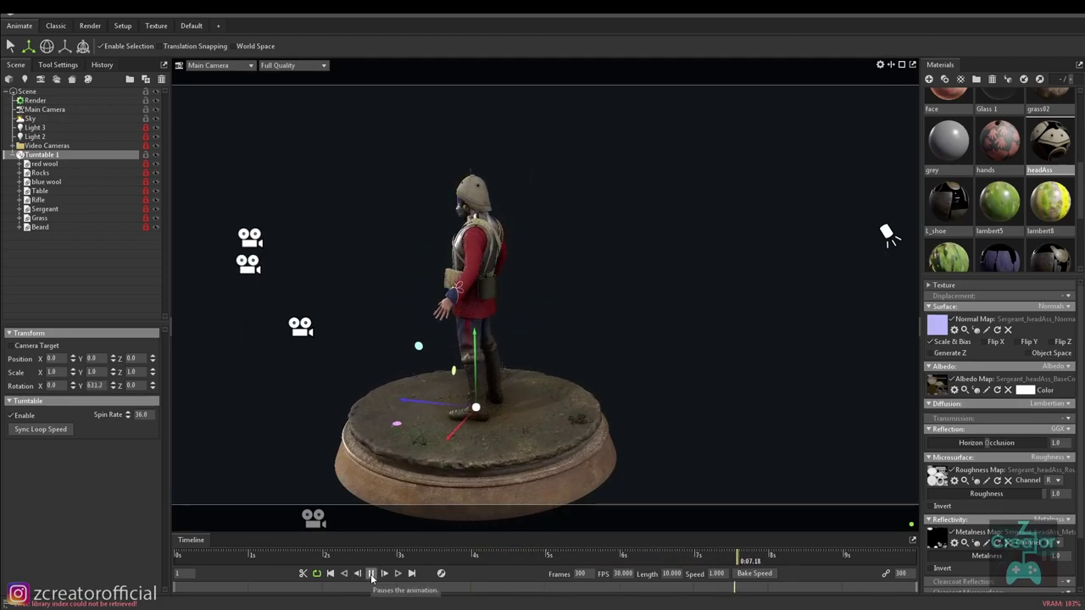
left_click(368, 574)
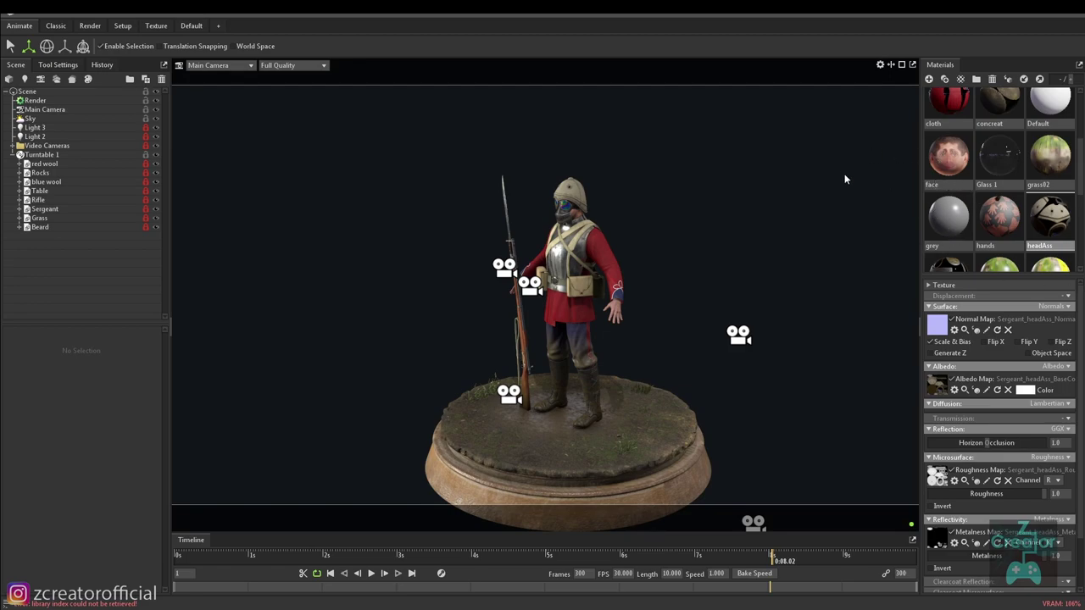
scroll(632, 208, "up", 2)
scroll(629, 248, "up", 4)
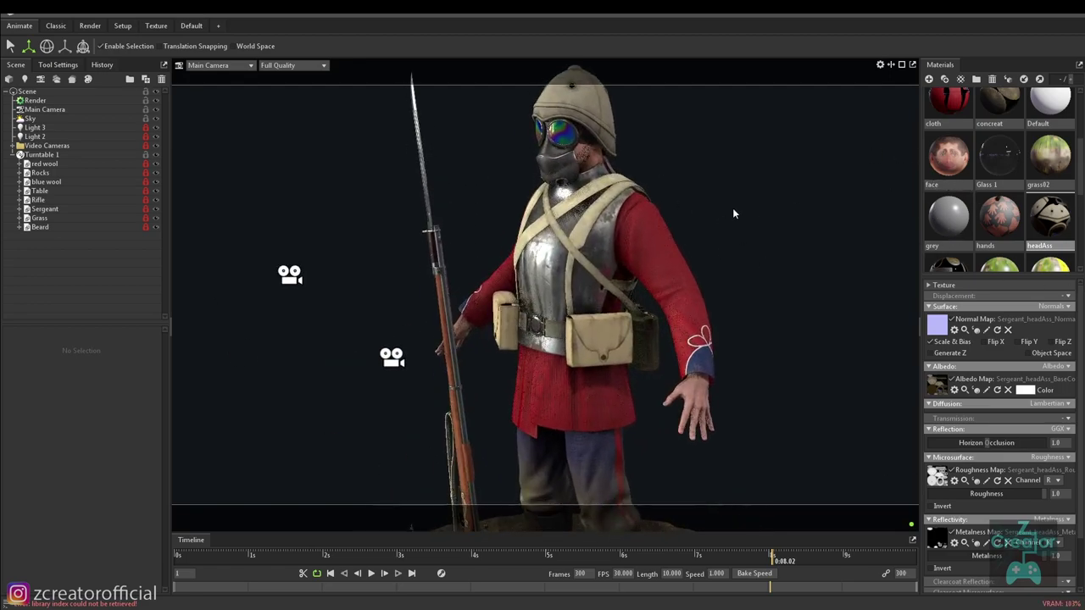
Pan and orbit the view around the soldier to inspect him up close.
middle_click_drag(733, 210, 645, 291)
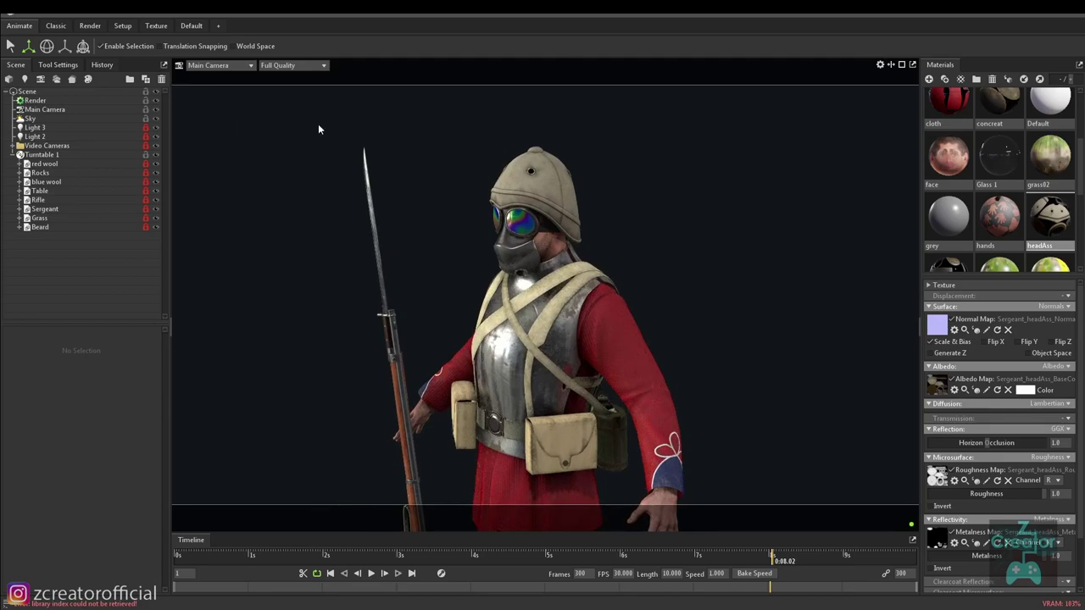
scroll(318, 129, "down", 3)
left_click_drag(489, 182, 182, 72)
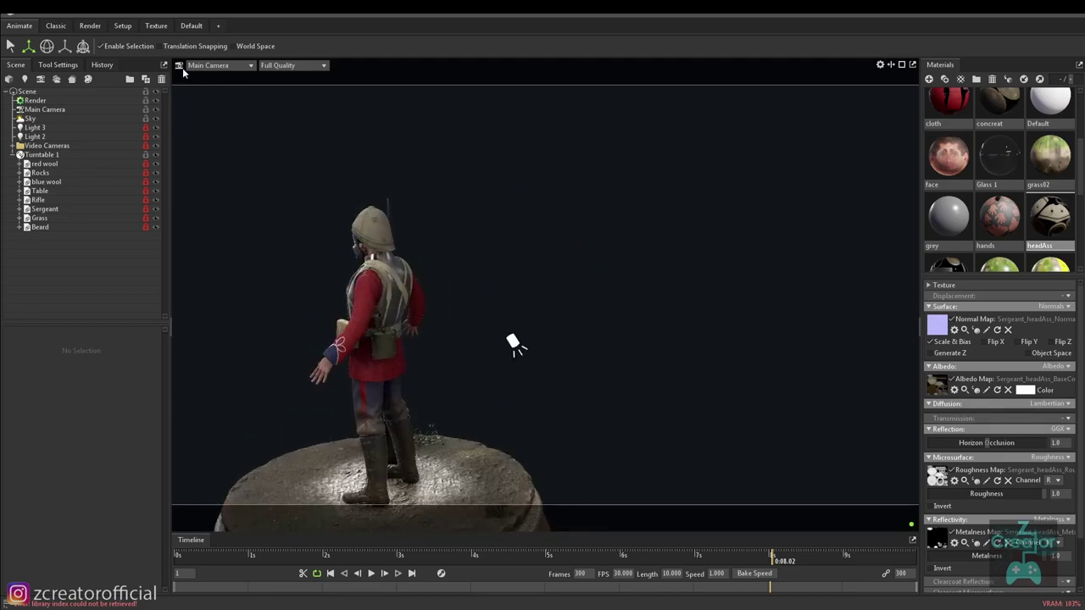
left_click(93, 11)
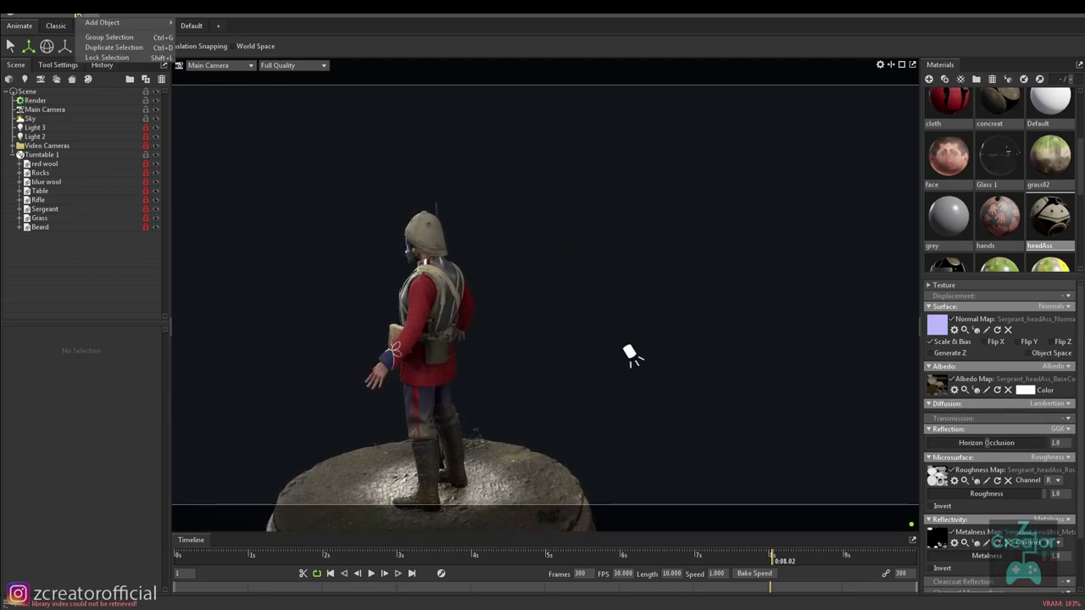
key("Escape")
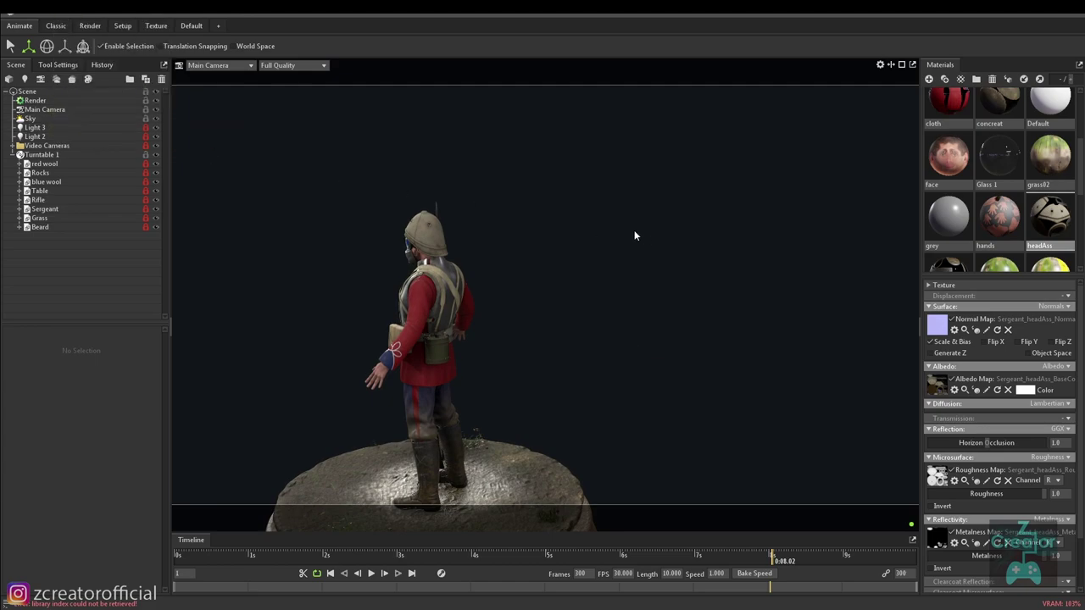
left_click_drag(634, 230, 568, 205)
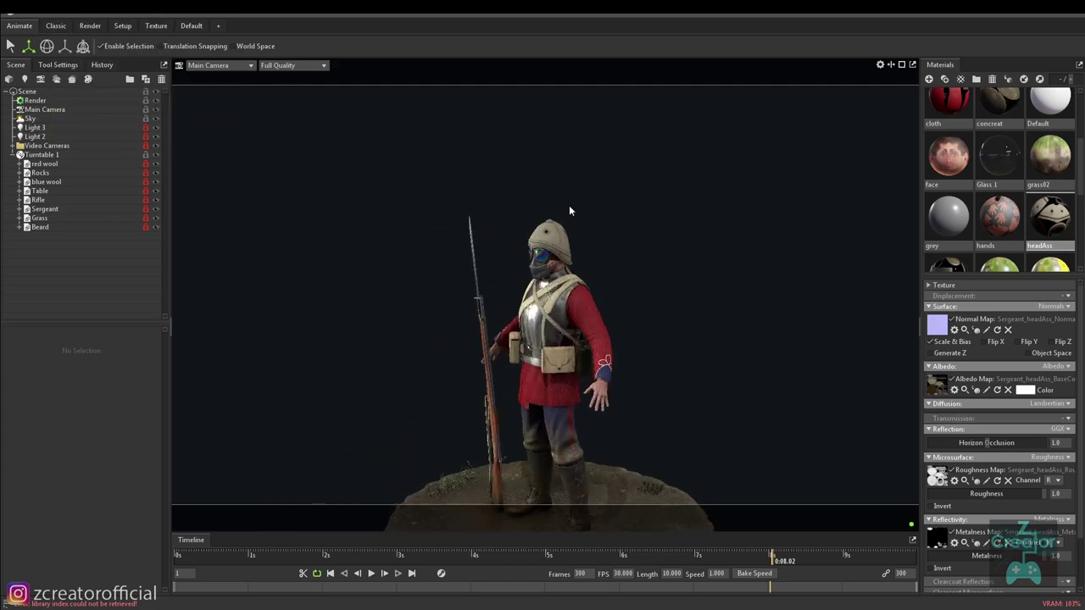
Switch the Materials panel from large thumbnails to a compact name list.
left_click(960, 79)
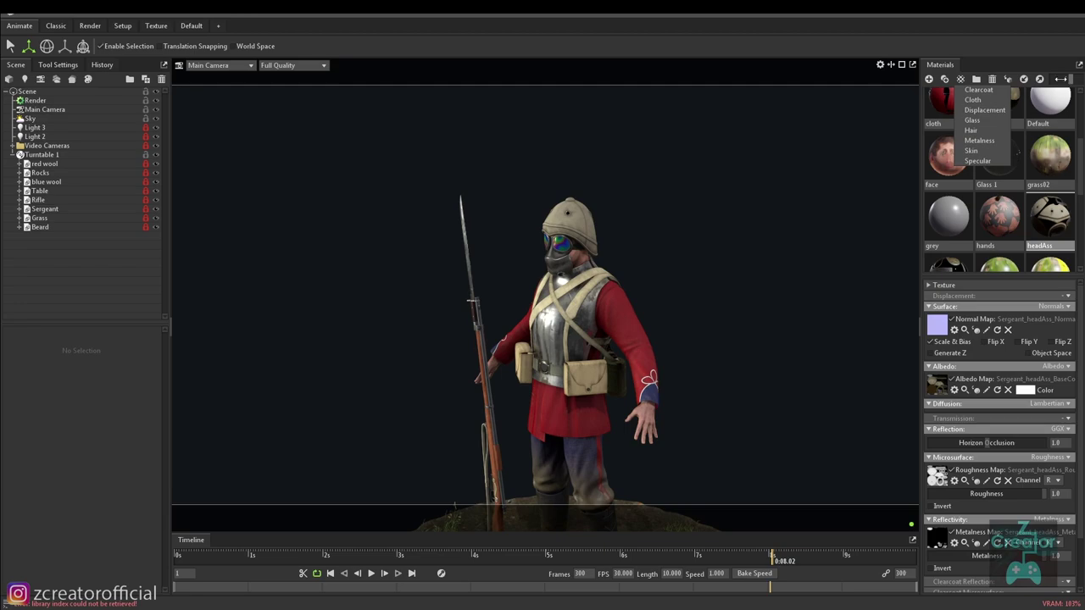
left_click(1060, 78)
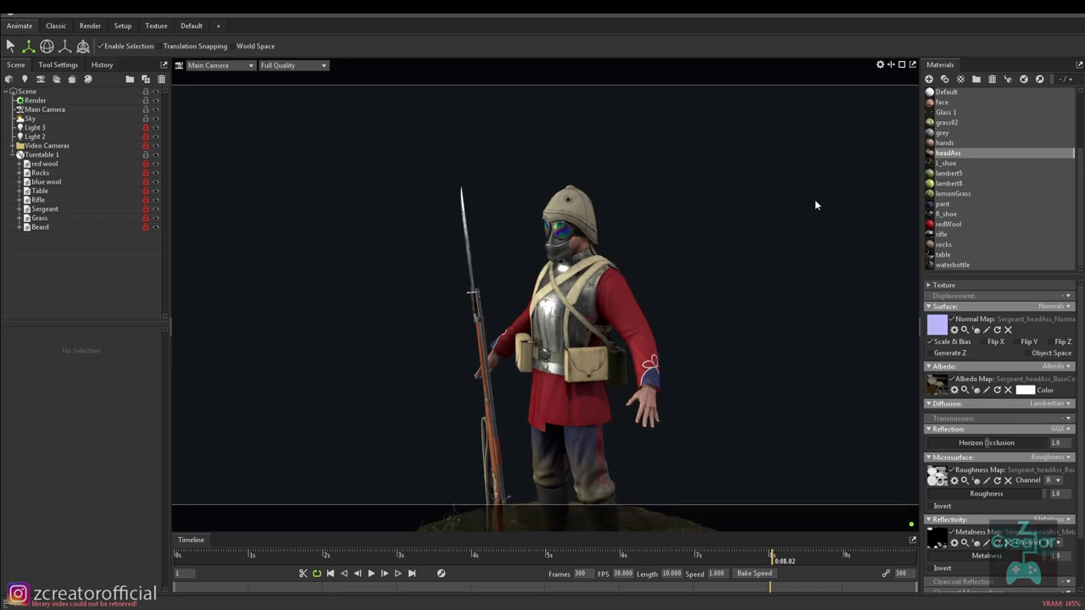
scroll(618, 170, "up", 2)
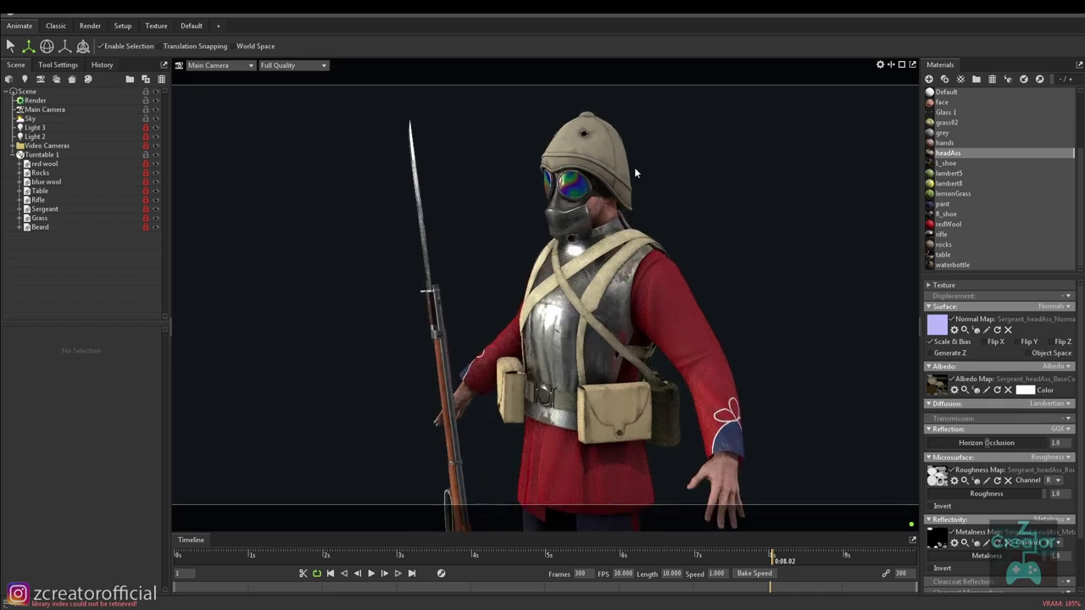
scroll(634, 167, "up", 2)
scroll(600, 259, "up", 3)
scroll(610, 242, "up", 3)
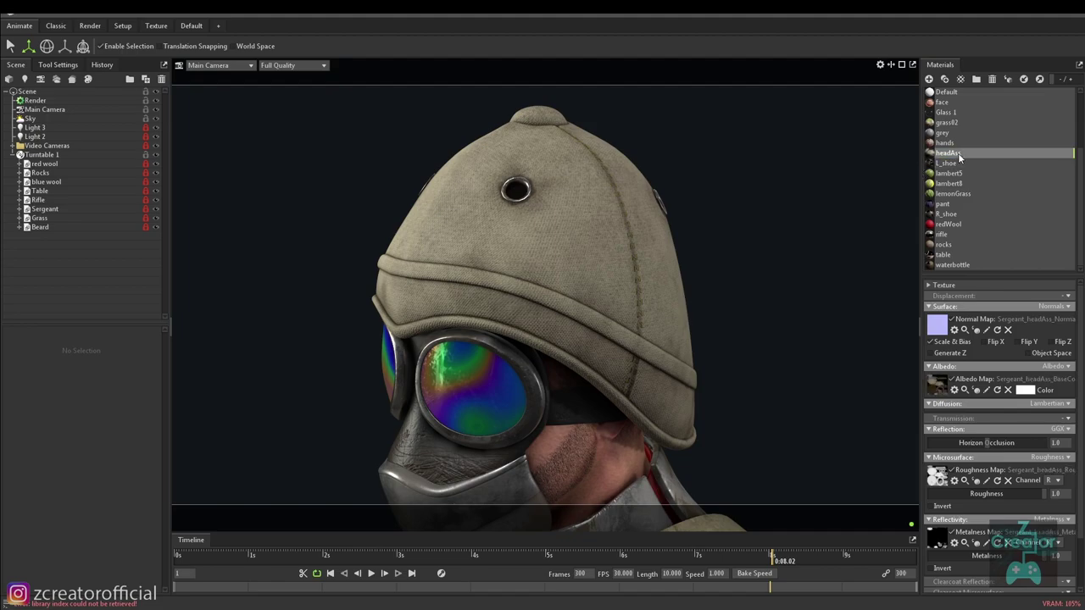
Delete the headAss material, create a new material and start renaming it headAs.
key("Delete")
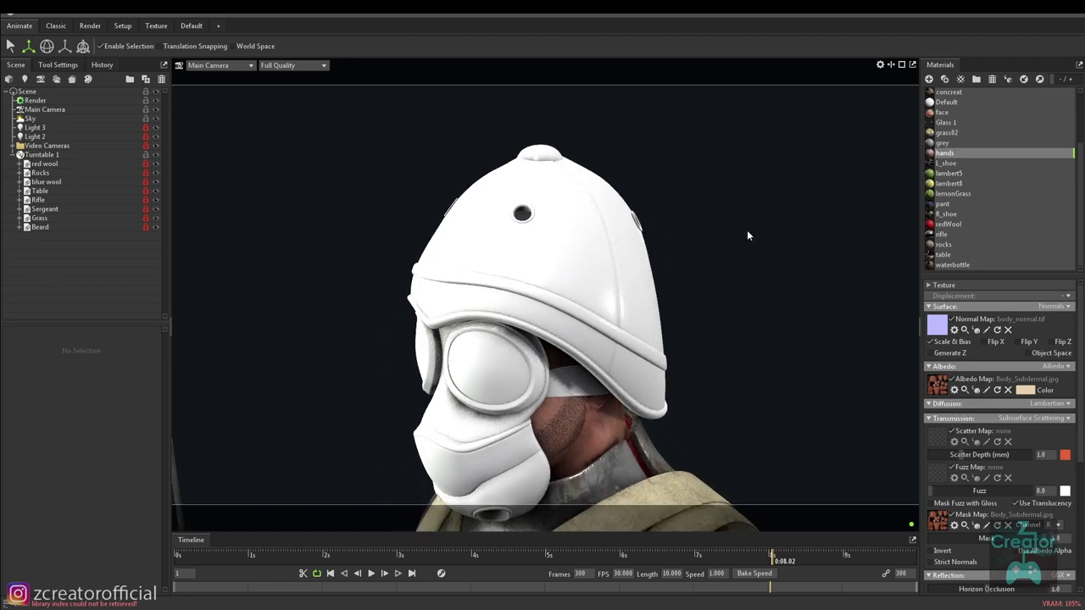
scroll(770, 223, "up", 1)
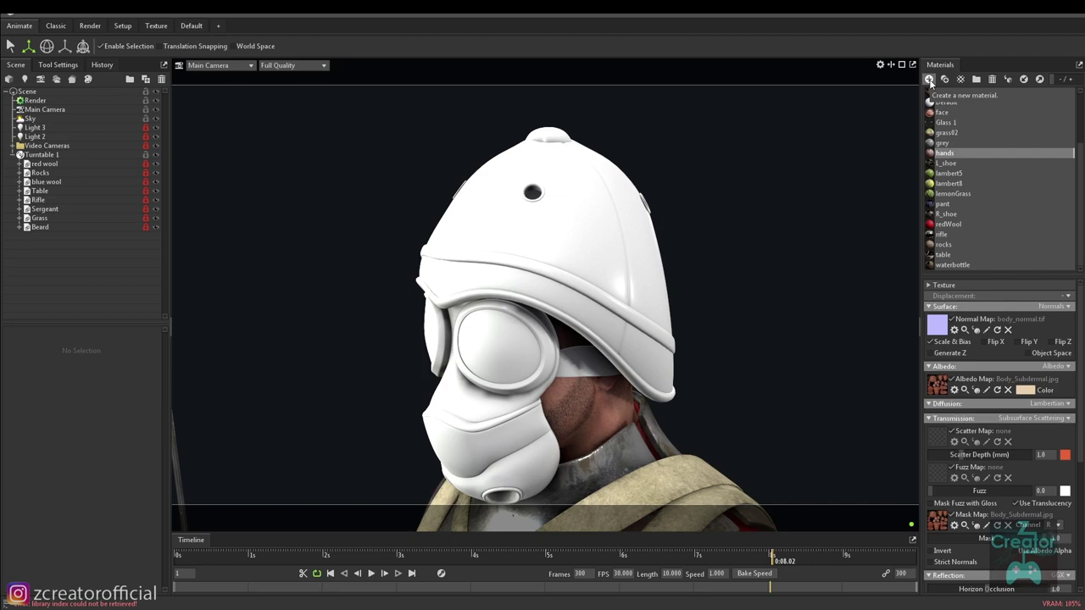
left_click(930, 80)
double_click(963, 194)
type("headAs")
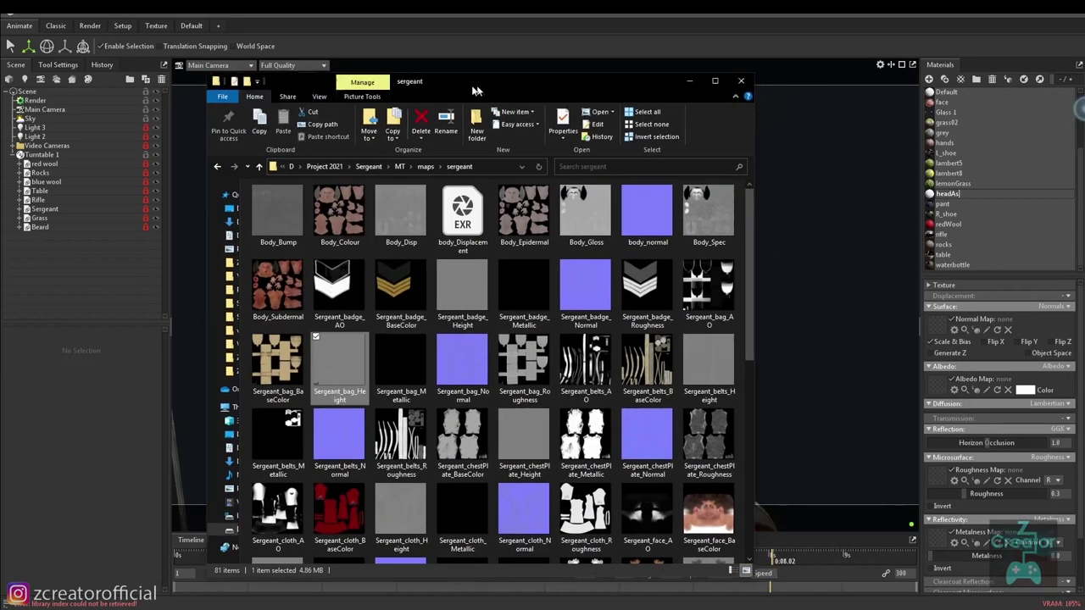
Arrange the texture folder beside the viewport and select the headAs material.
left_click_drag(444, 60, 339, 61)
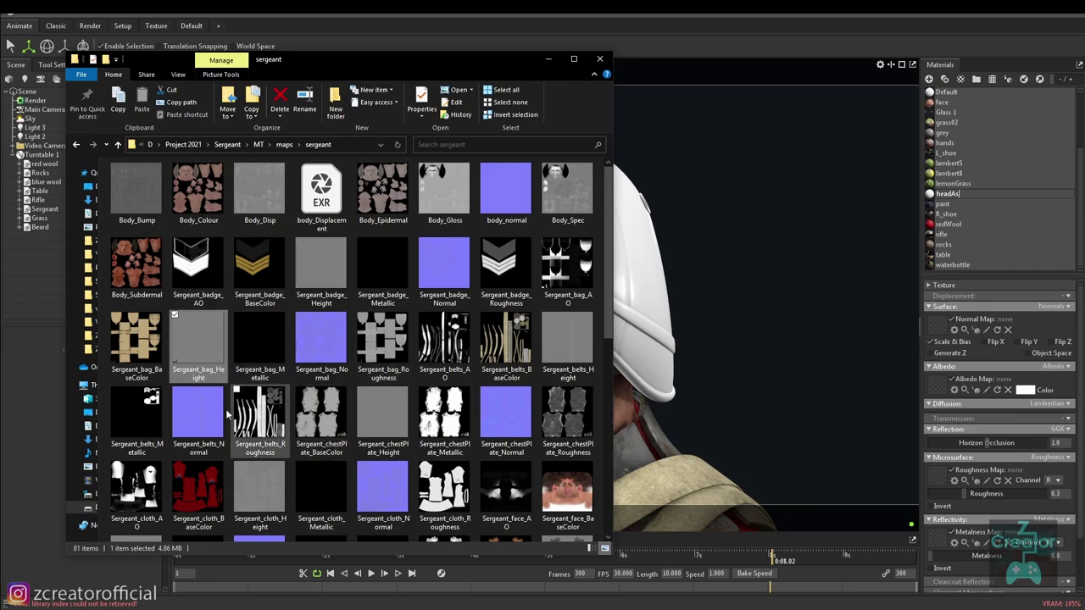
scroll(223, 413, "down", 3)
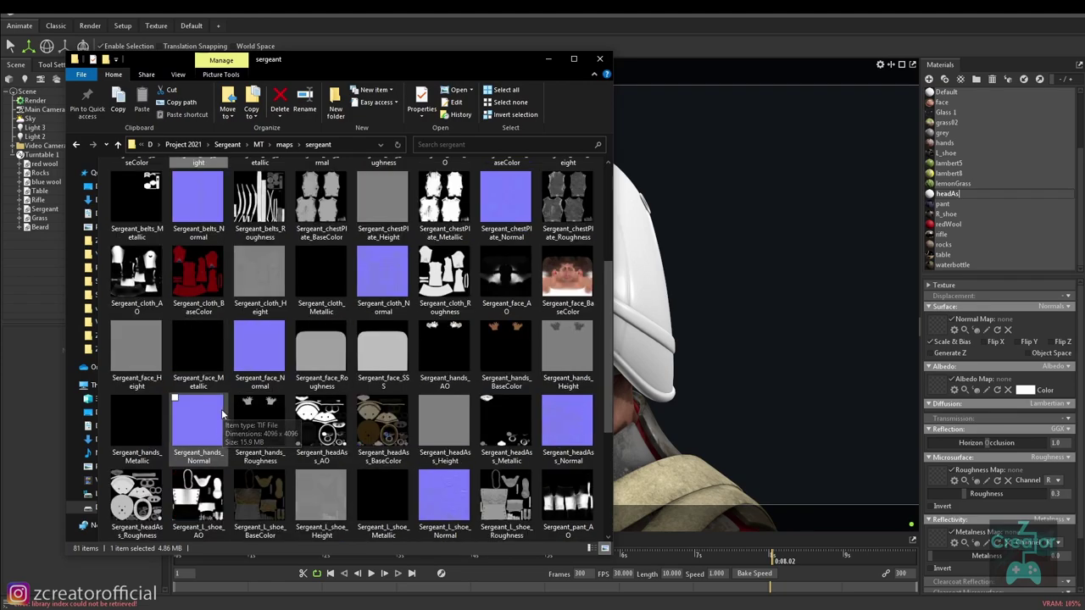
left_click_drag(223, 413, 897, 252)
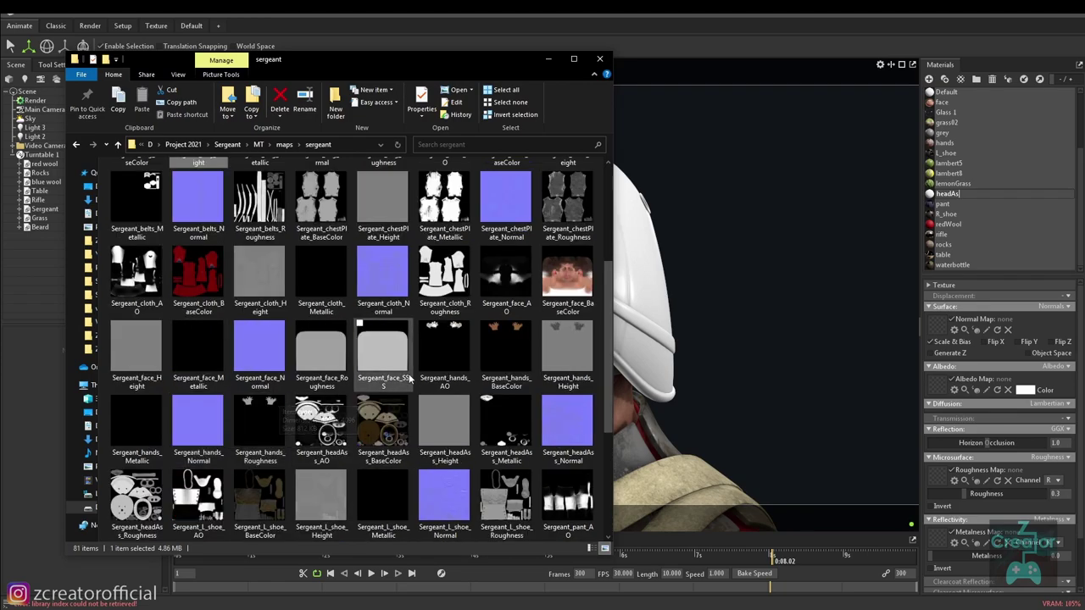
left_click(1054, 205)
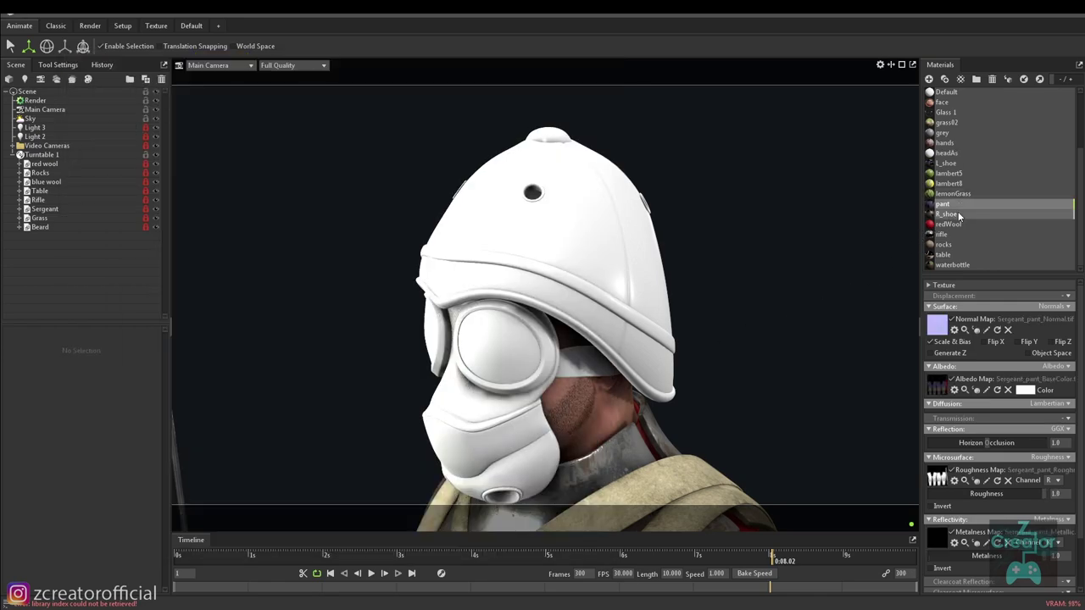
left_click(960, 153)
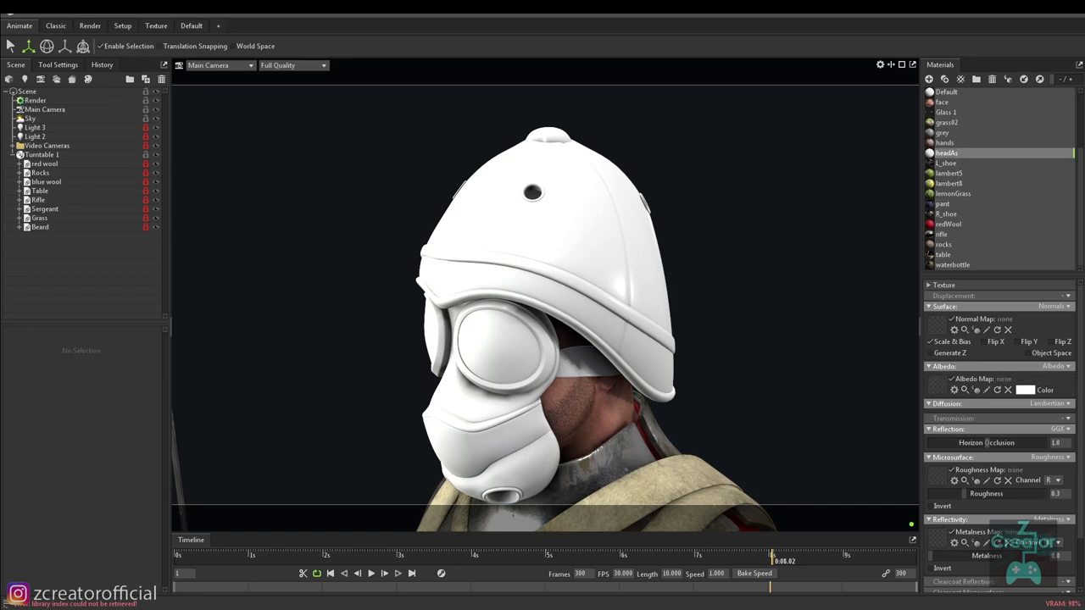
key("alt+Tab")
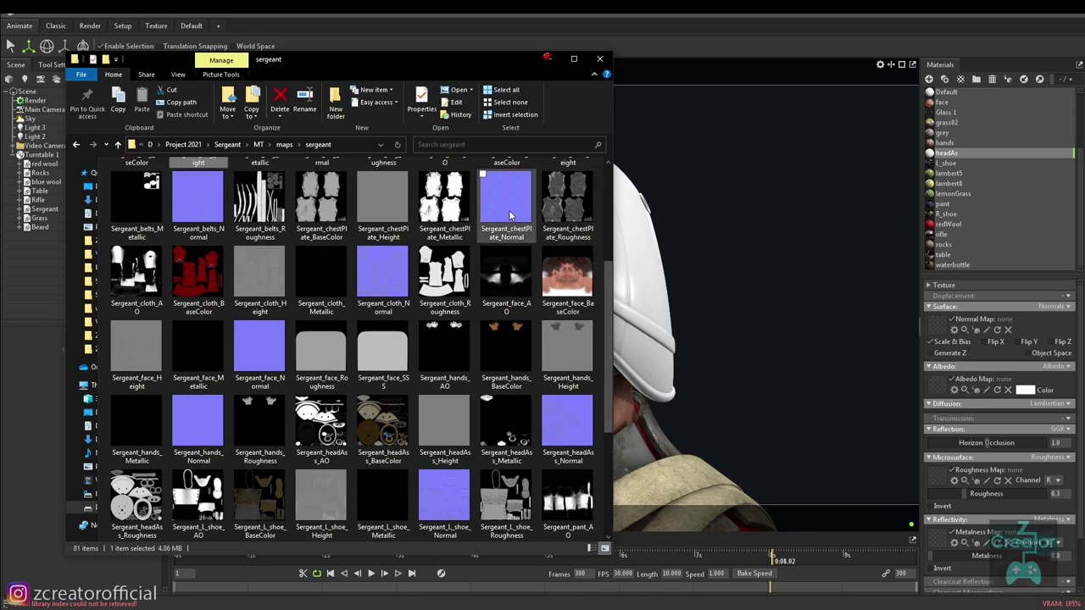
left_click_drag(445, 65, 394, 56)
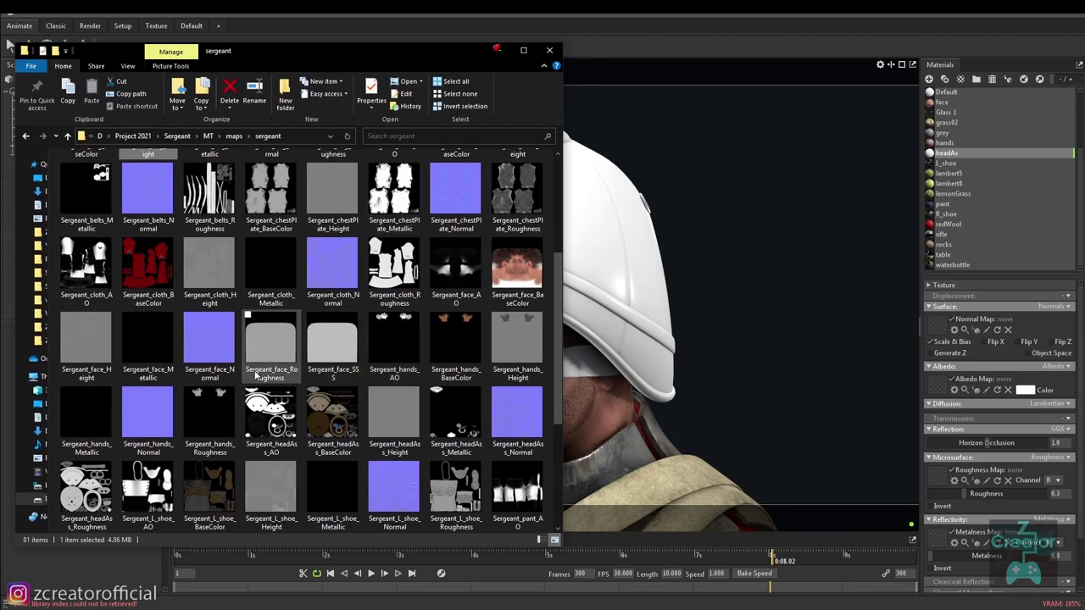
Set Occlusion mode on headAs and load the Sergeant_headAs AO map into it.
left_click(269, 428)
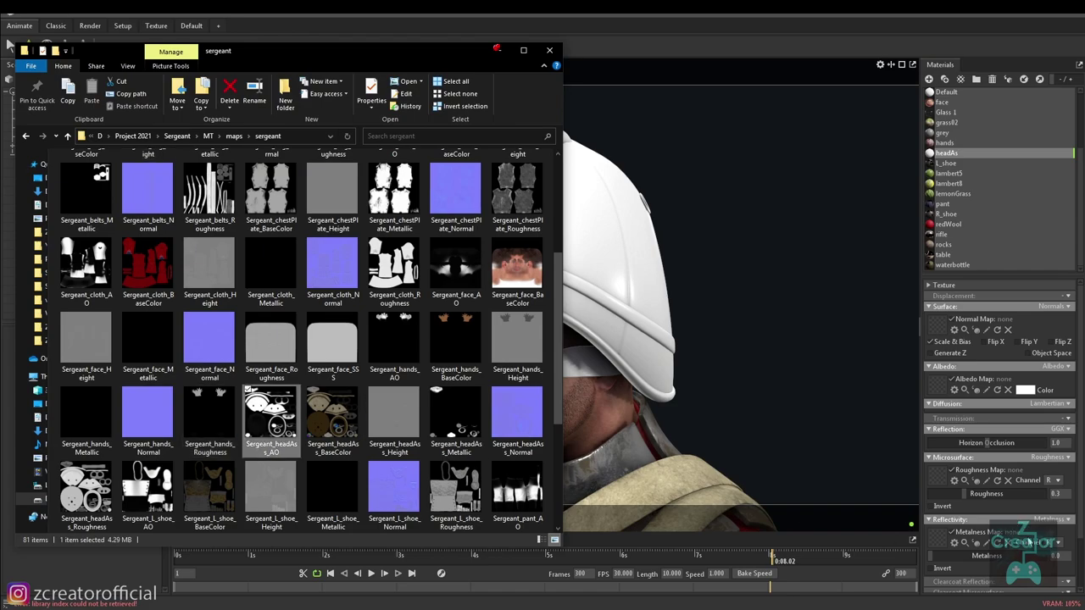
left_click_drag(1078, 494, 1055, 577)
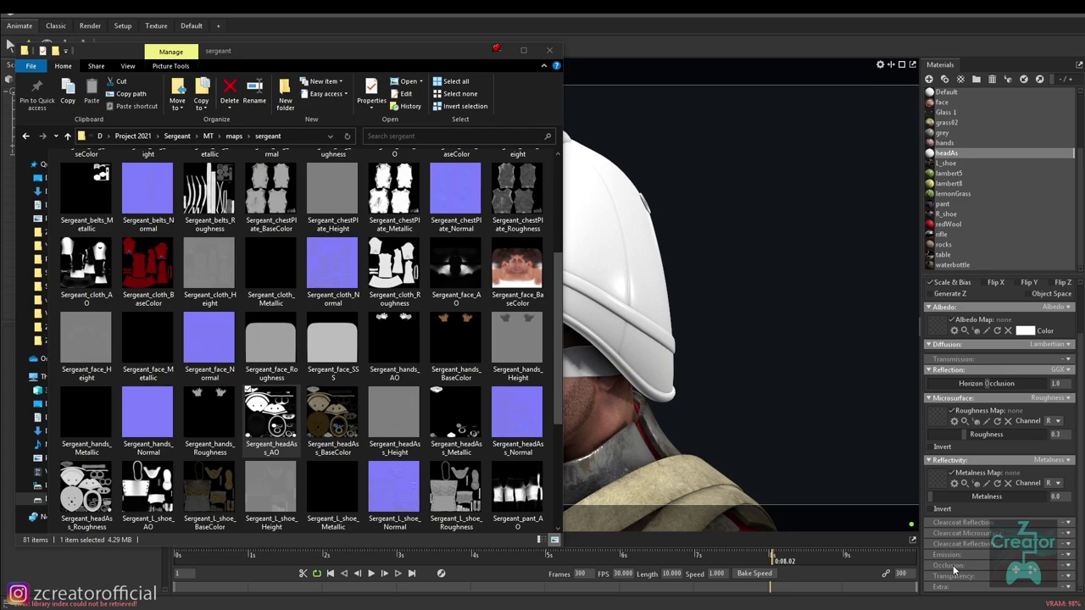
left_click(1068, 566)
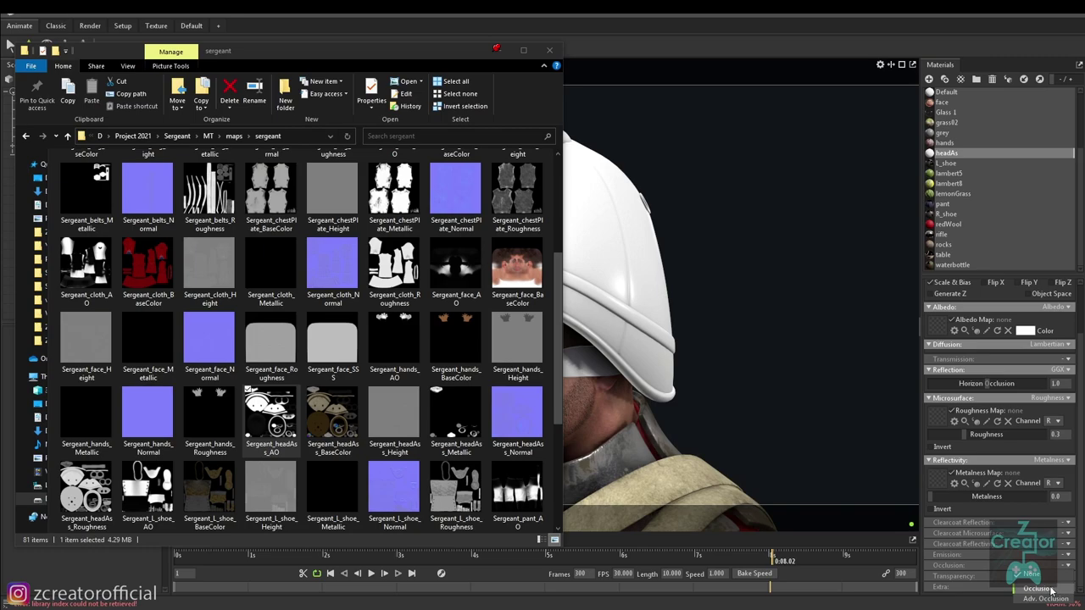
left_click(1049, 589)
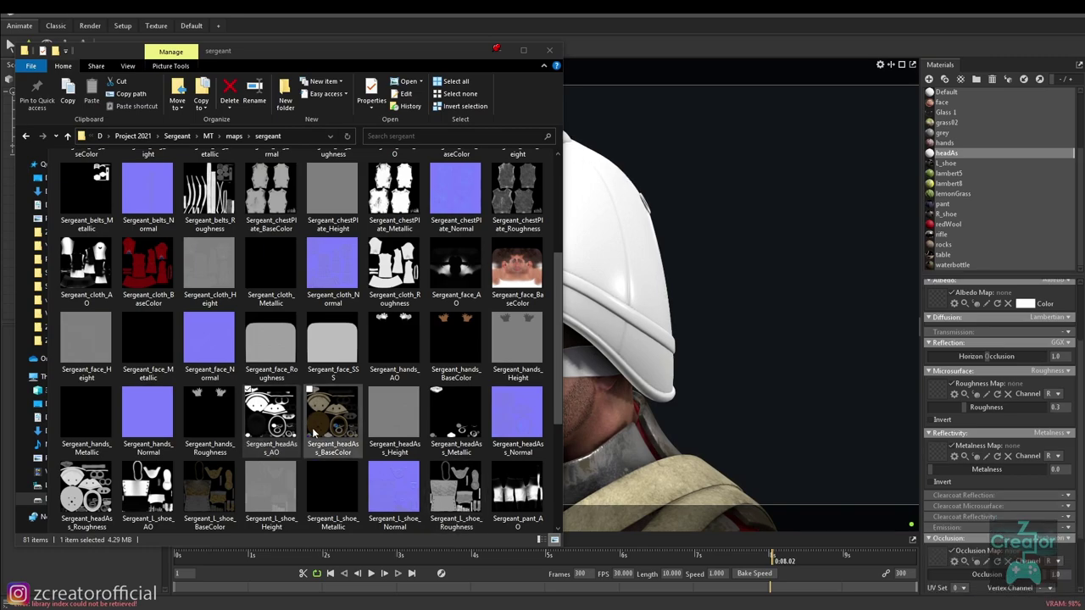
left_click_drag(270, 436, 935, 556)
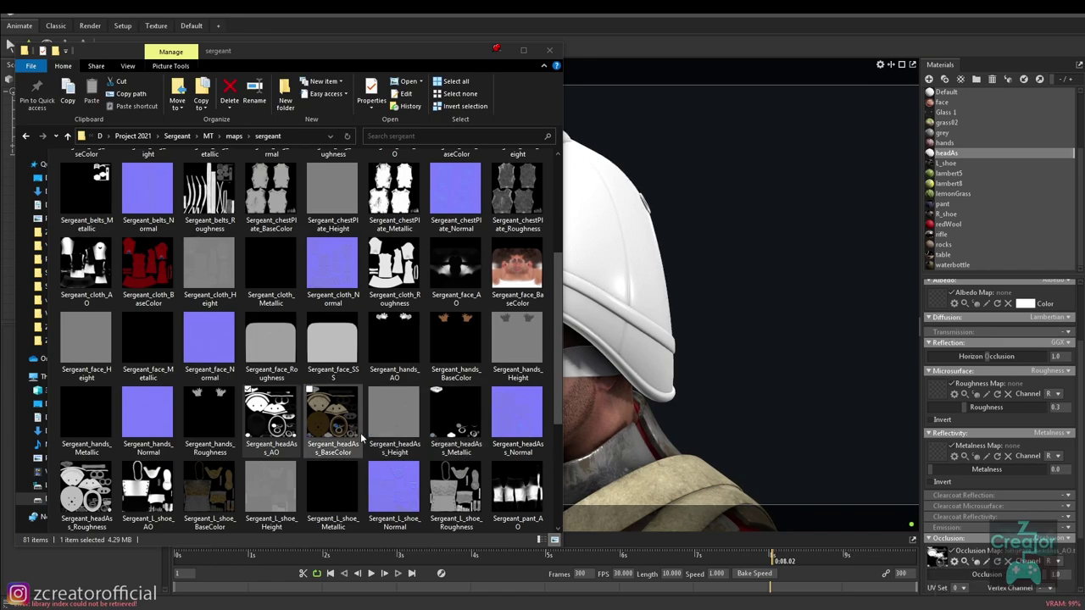
Load the headAs BaseColor map as albedo and the Metallic map as metalness.
left_click_drag(343, 436, 935, 457)
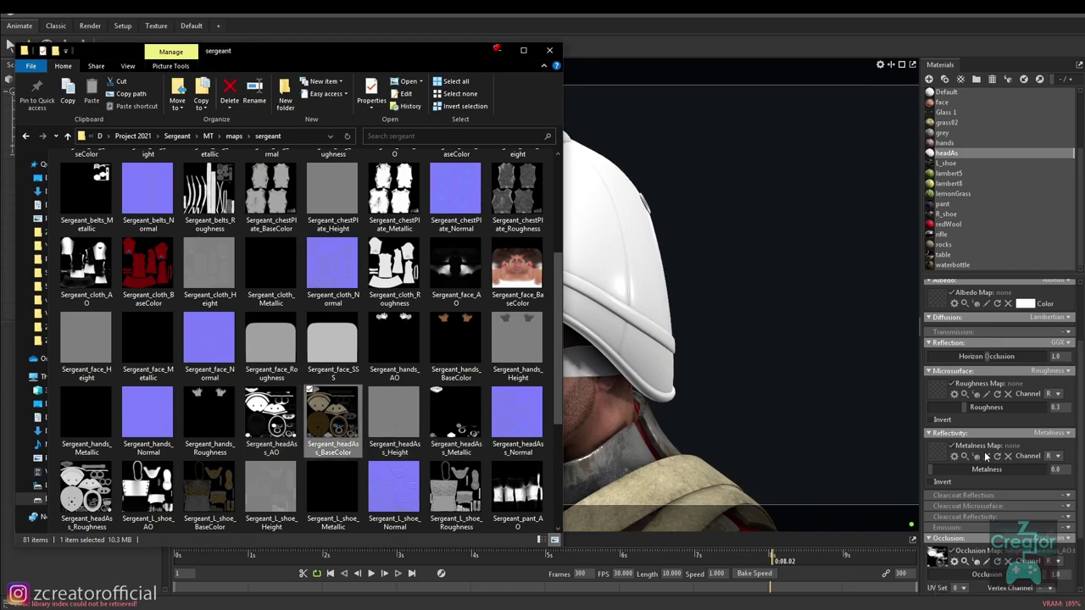
scroll(1080, 455, "up", 3)
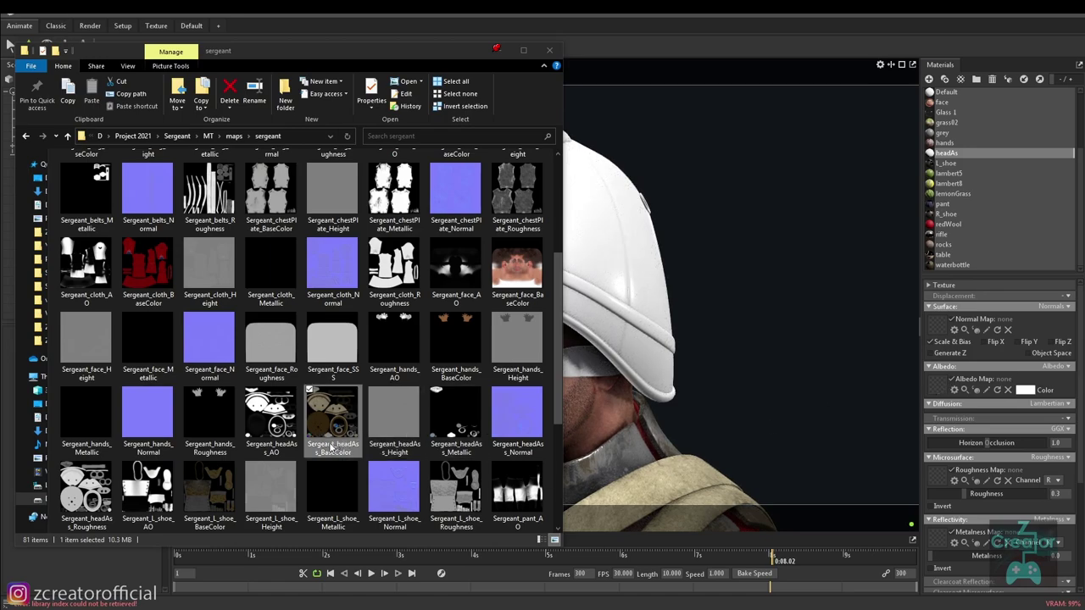
mouse_move(330, 447)
left_mouse_down()
mouse_move(894, 472)
mouse_move(940, 386)
left_mouse_up()
left_click(395, 435)
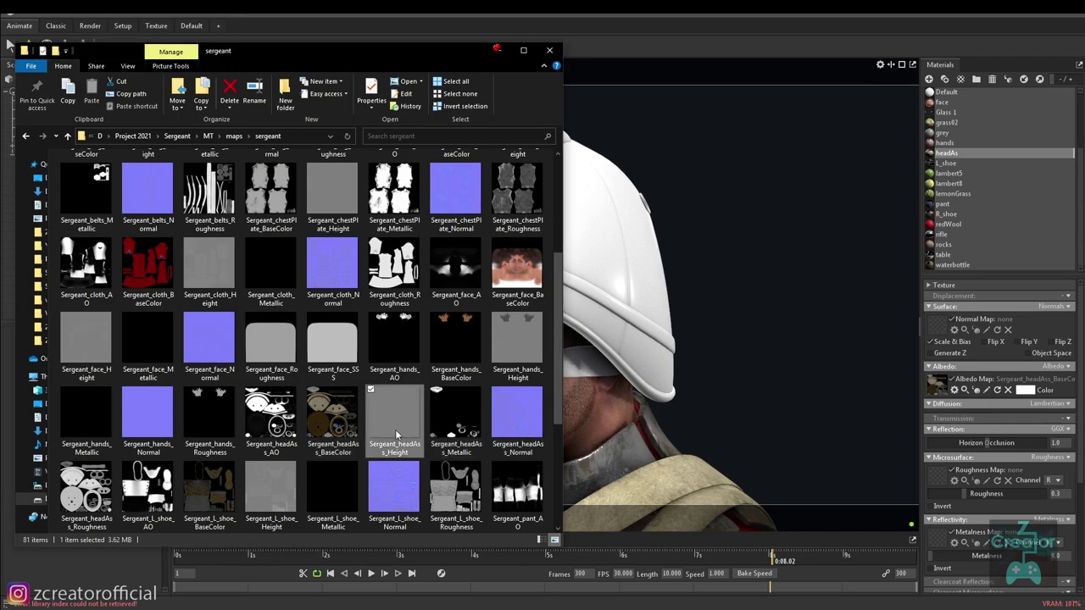
left_click(453, 447)
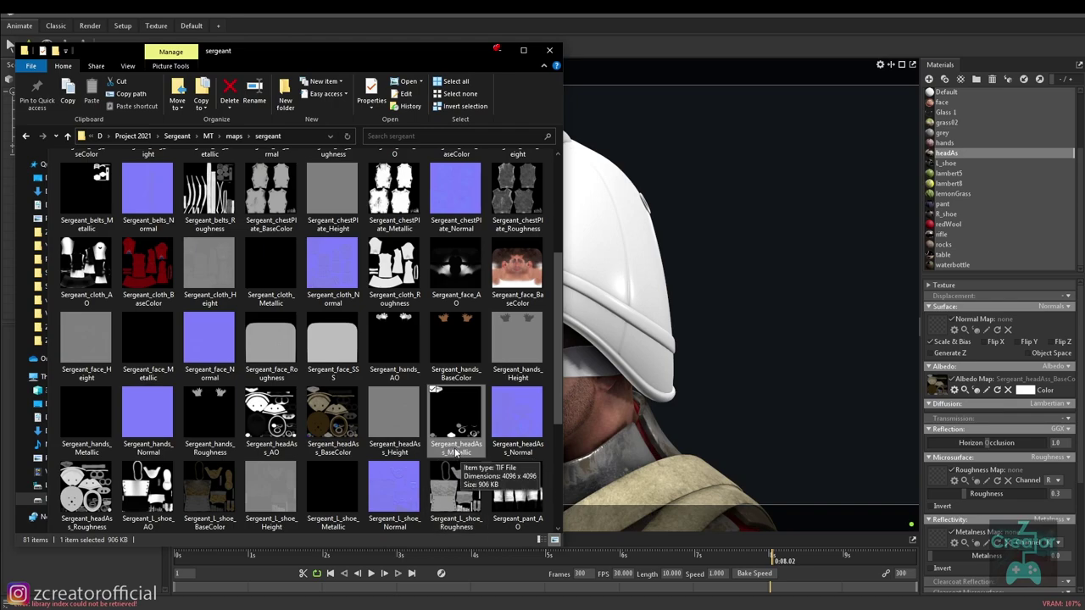
left_click_drag(449, 456, 937, 545)
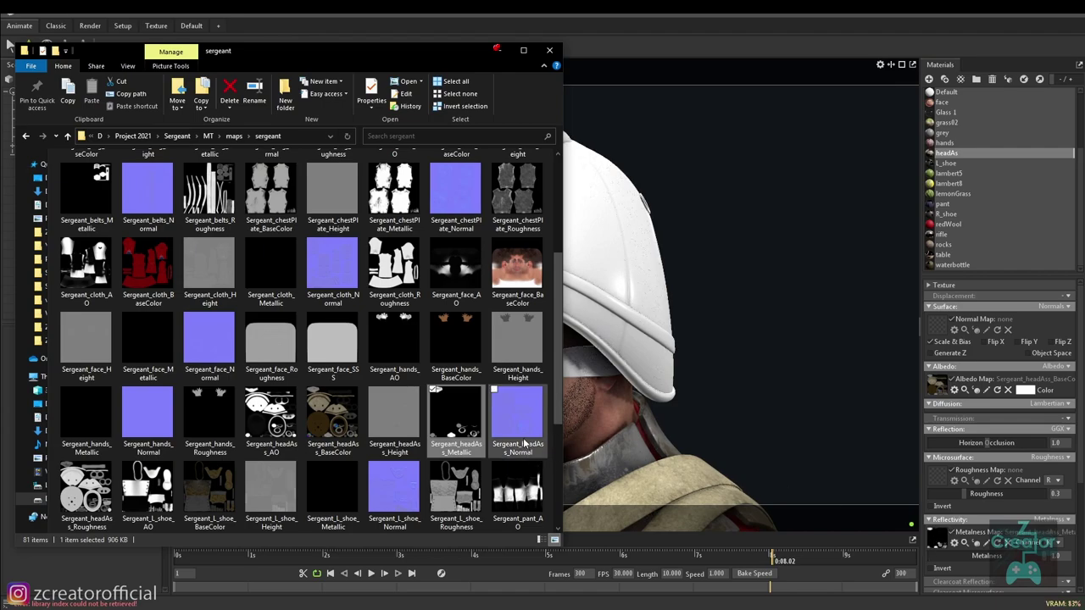
Load the headAs Normal and Roughness maps into their slots.
left_click(526, 442)
left_click_drag(527, 451, 939, 326)
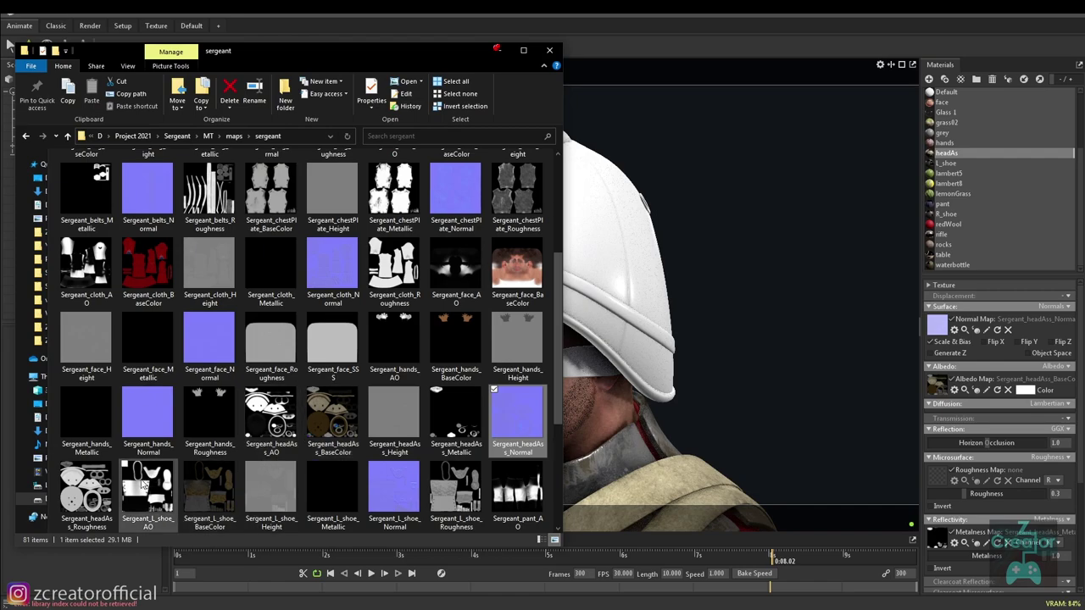
left_click(91, 500)
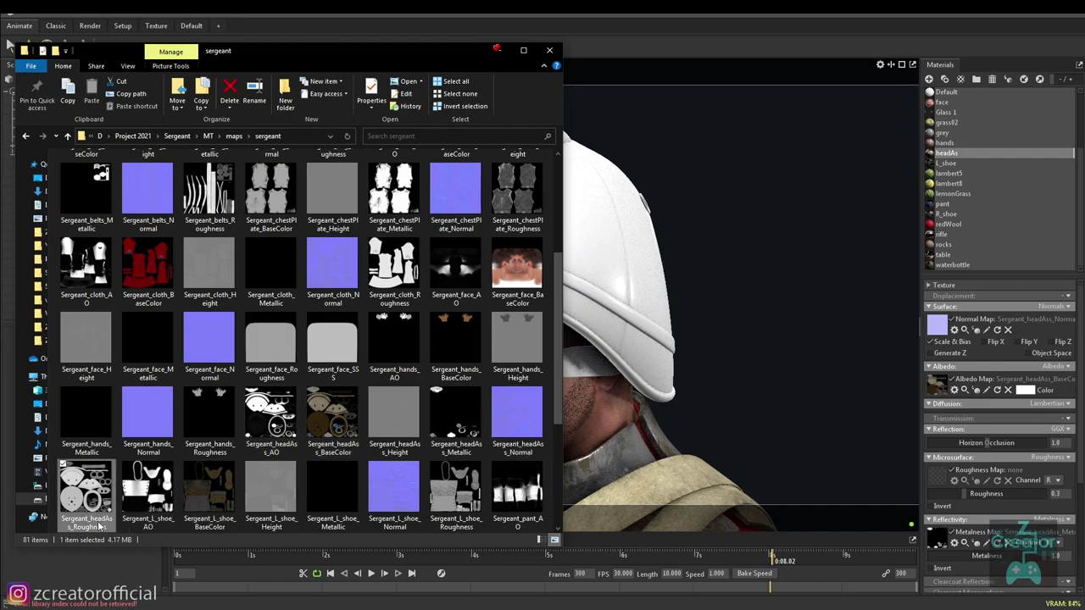
left_click_drag(100, 526, 936, 478)
left_click(714, 378)
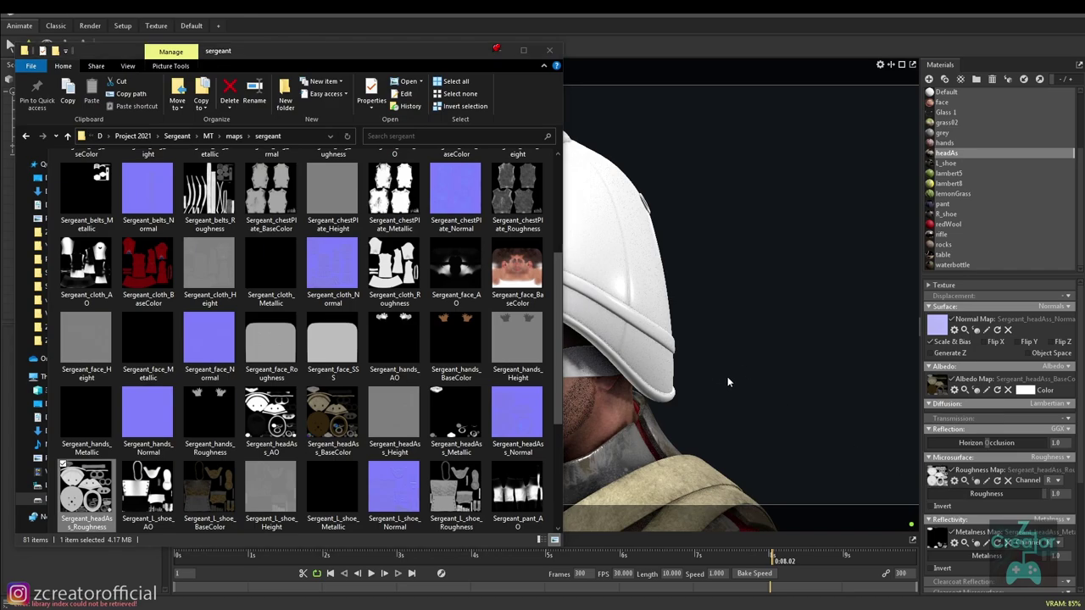
left_click_drag(740, 358, 701, 325)
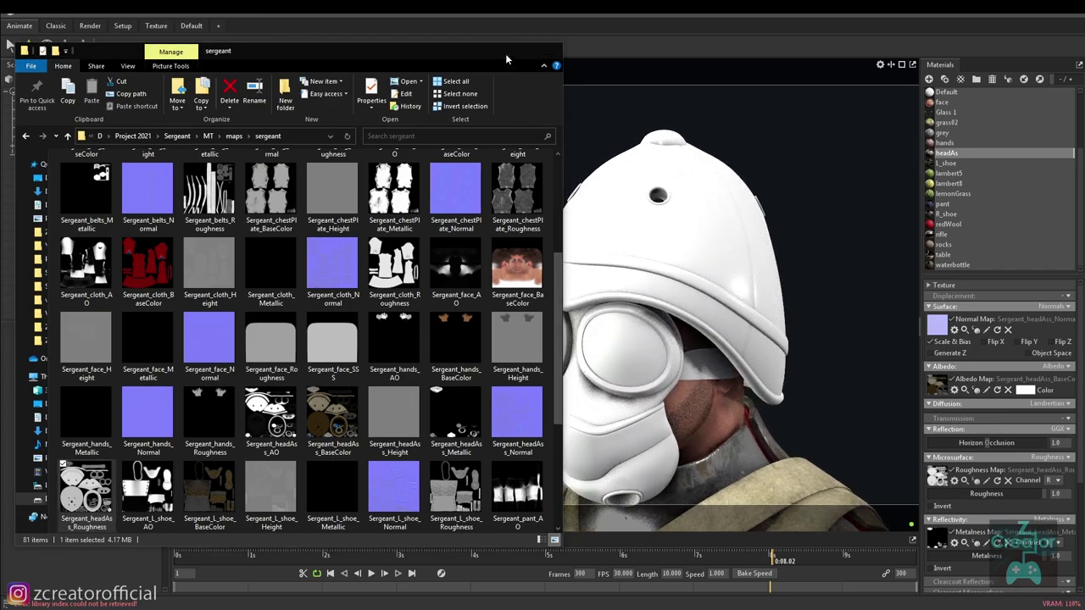
left_click(503, 52)
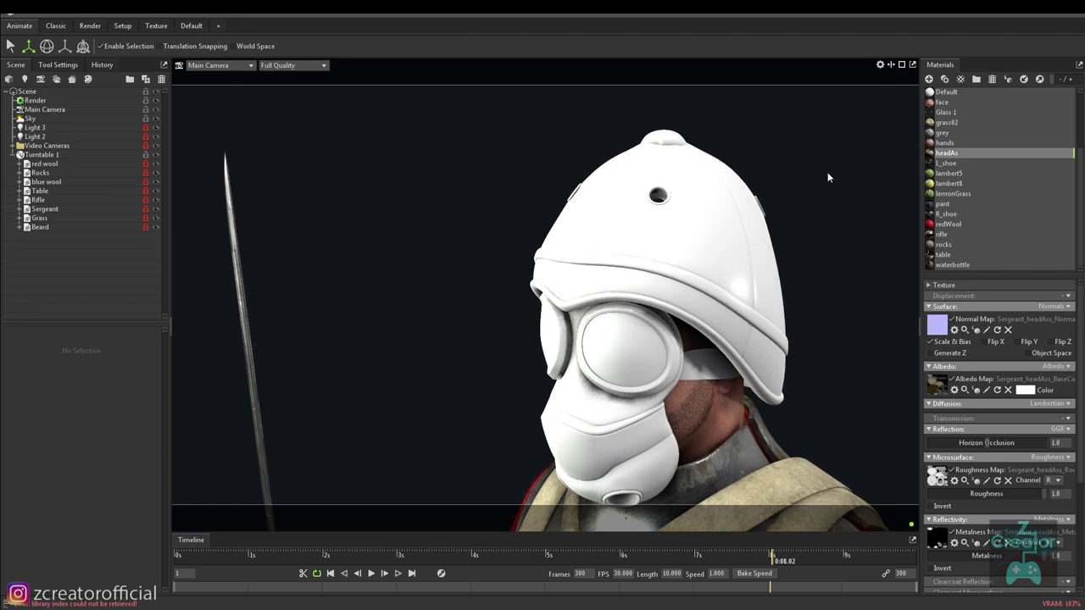
Select the headAss_geo_low mesh and drop the headAs material onto the helmet and mask.
mouse_move(605, 222)
left_mouse_down()
mouse_move(694, 267)
mouse_move(264, 232)
left_mouse_up()
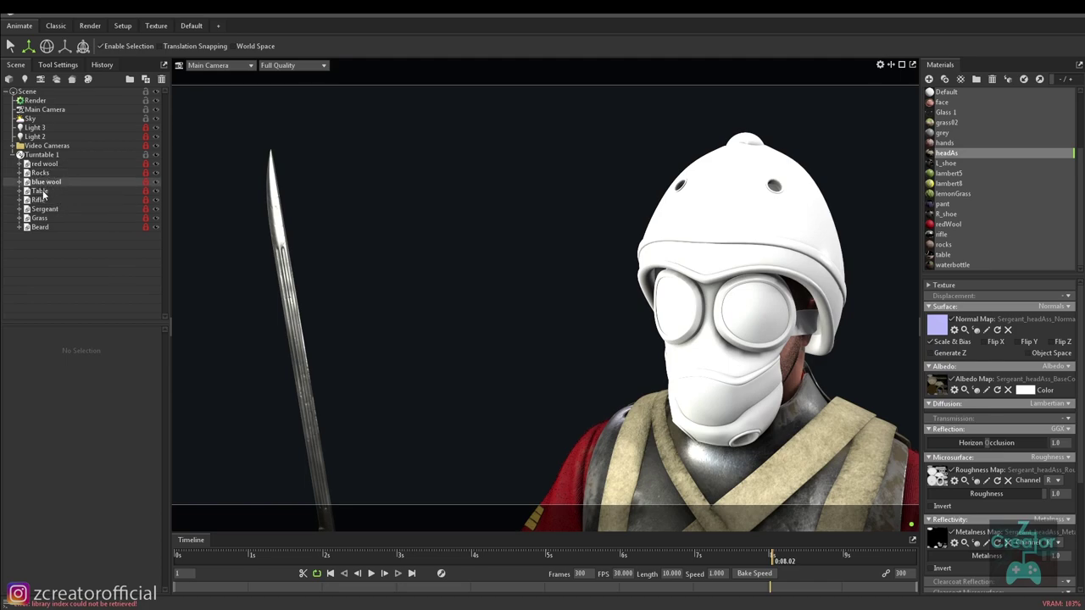
left_click(769, 265)
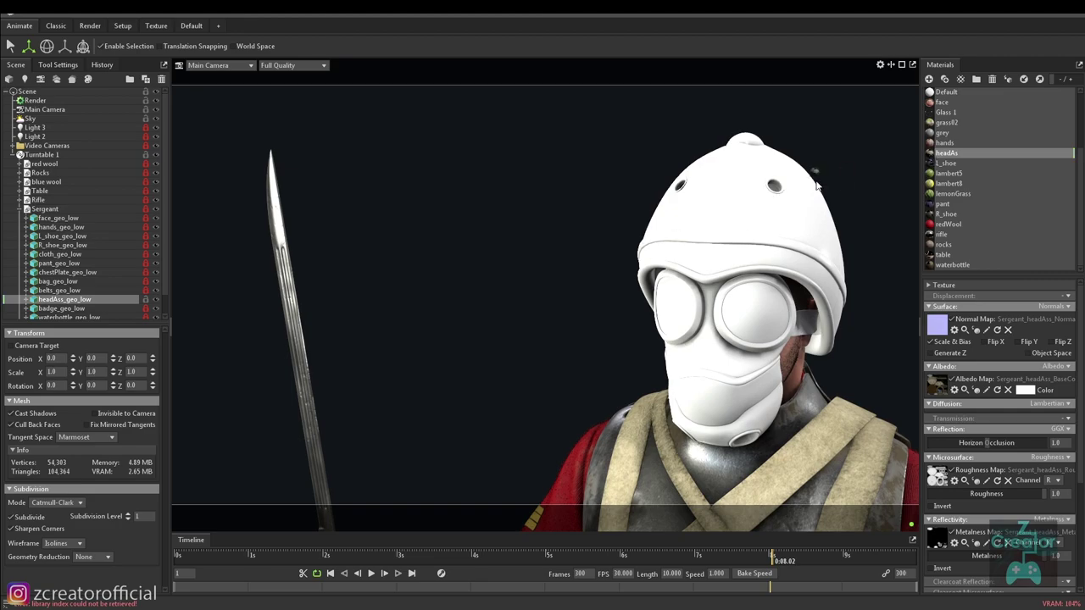
left_click_drag(929, 157, 786, 174)
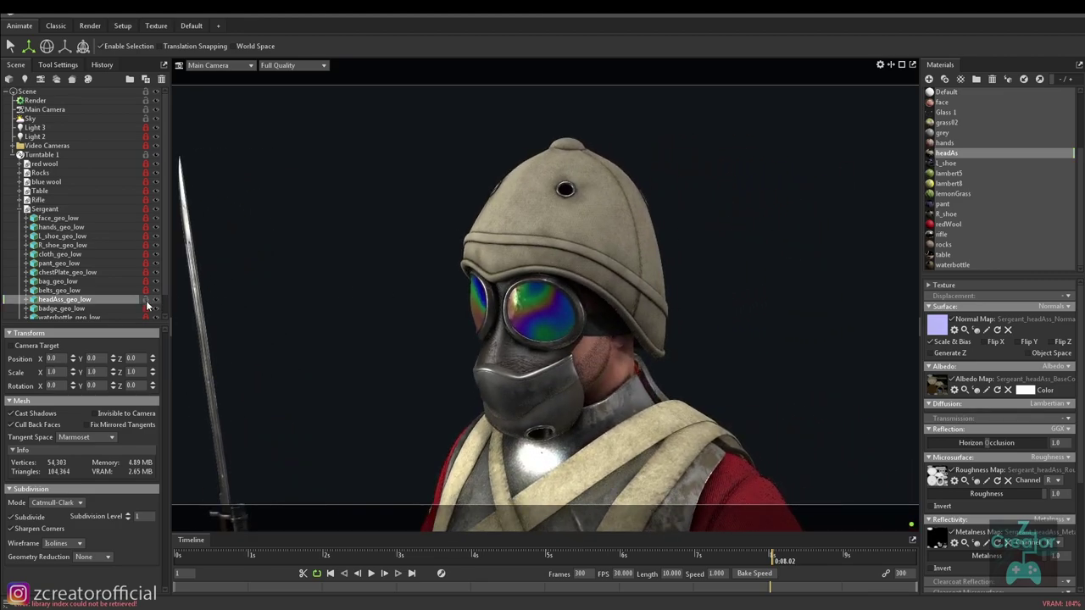
Collapse the Sergeant parts list, select the helmet and orbit toward the soldier's face.
left_click(19, 210)
left_click(627, 263)
left_click_drag(742, 343, 710, 319)
scroll(687, 344, "up", 3)
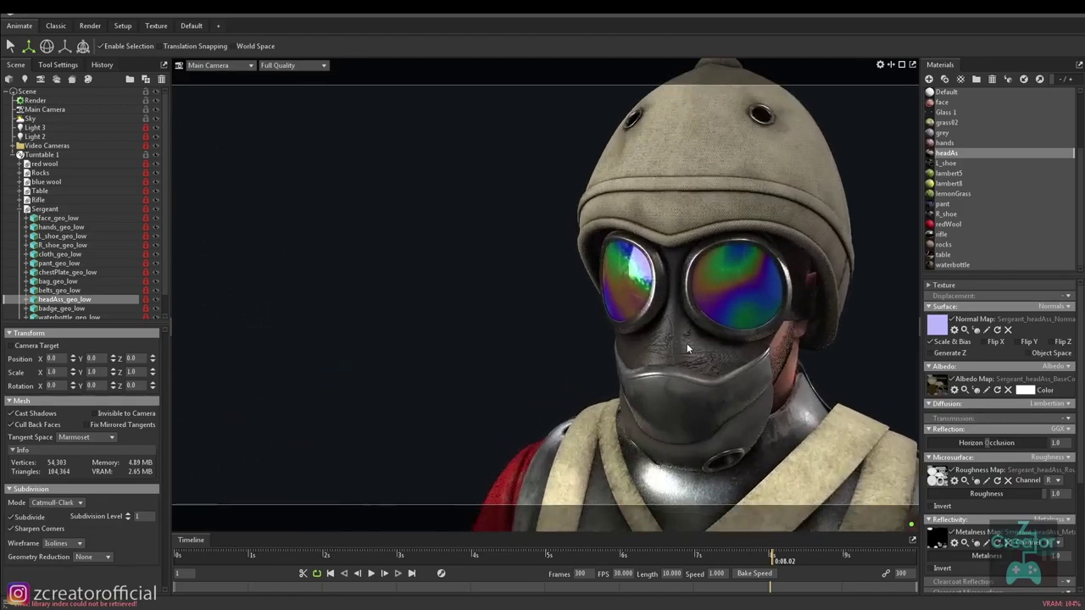
scroll(670, 364, "up", 2)
scroll(661, 354, "down", 3)
scroll(652, 338, "down", 2)
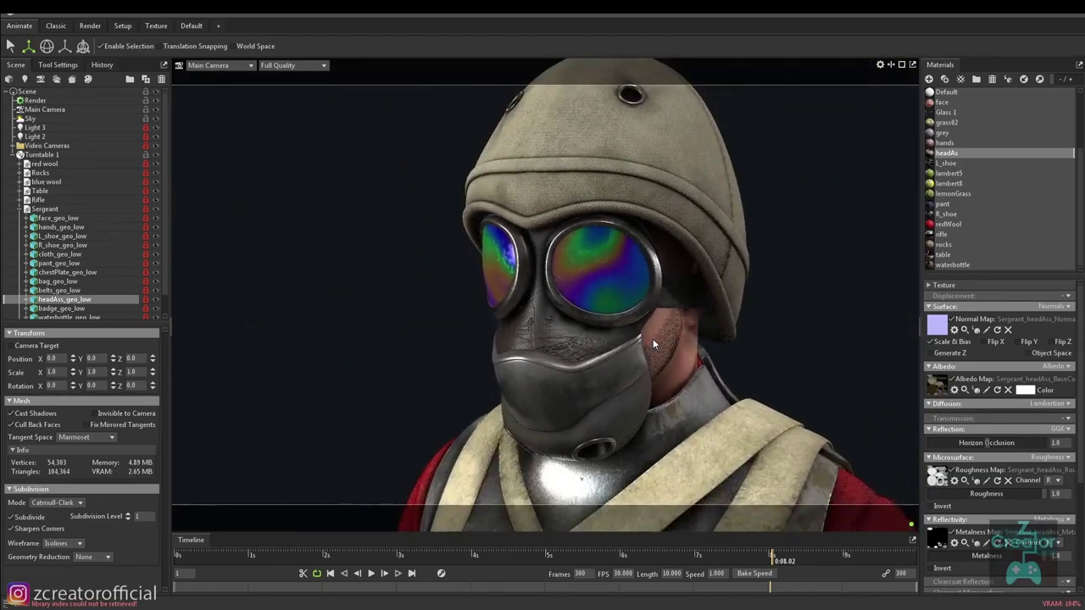
scroll(596, 317, "down", 2)
Pan down over the torso, legs and boots to inspect the textured model.
middle_click_drag(596, 317, 601, 293)
scroll(680, 274, "down", 2)
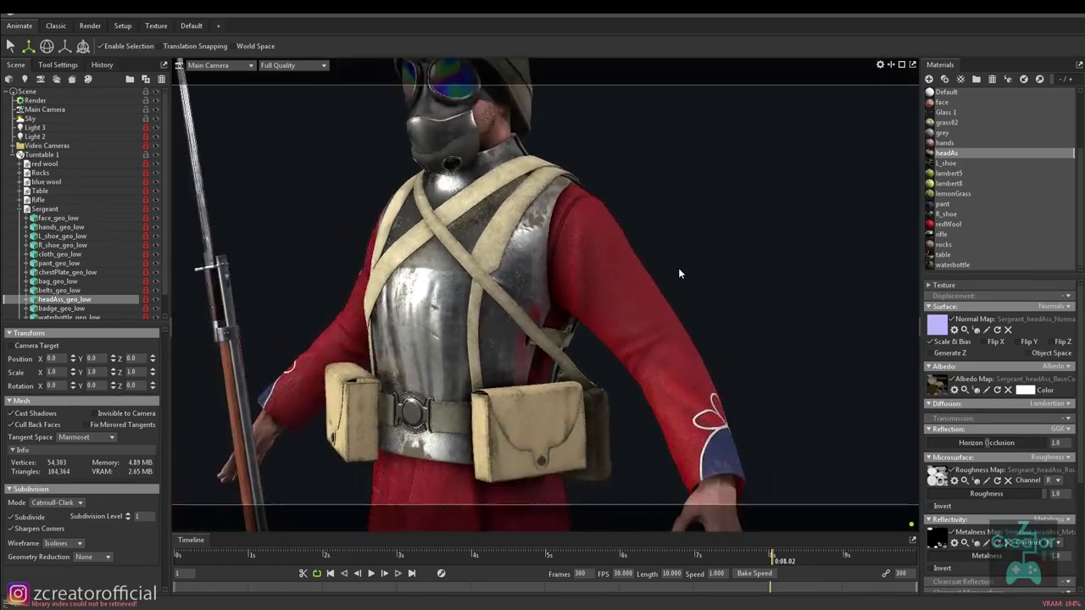
scroll(540, 358, "up", 2)
scroll(541, 358, "down", 2)
middle_click_drag(544, 362, 510, 279)
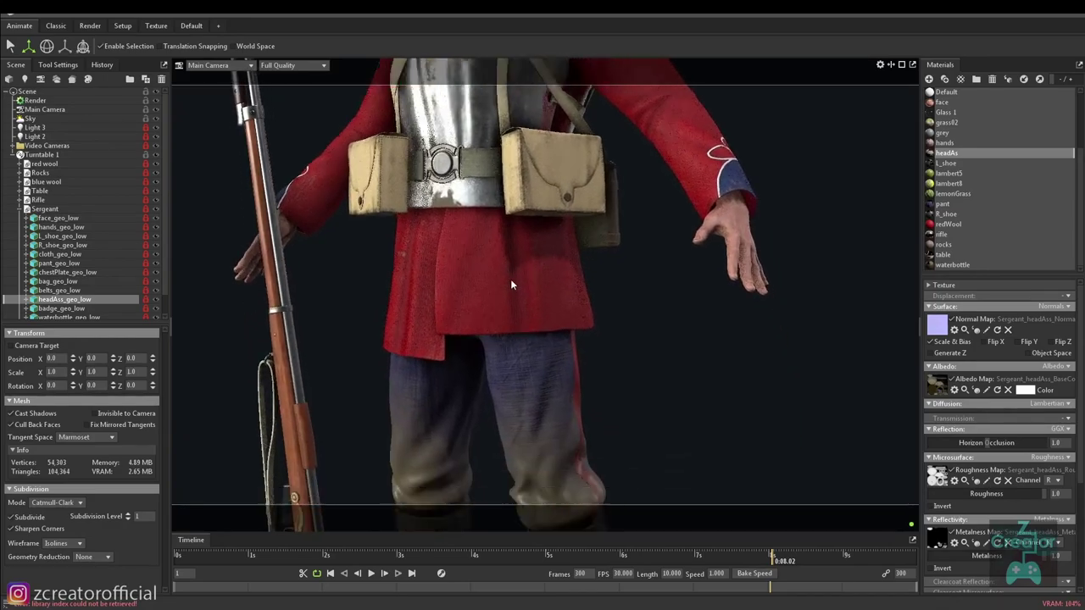
middle_click_drag(551, 336, 561, 299)
scroll(554, 356, "down", 1)
scroll(561, 375, "down", 2)
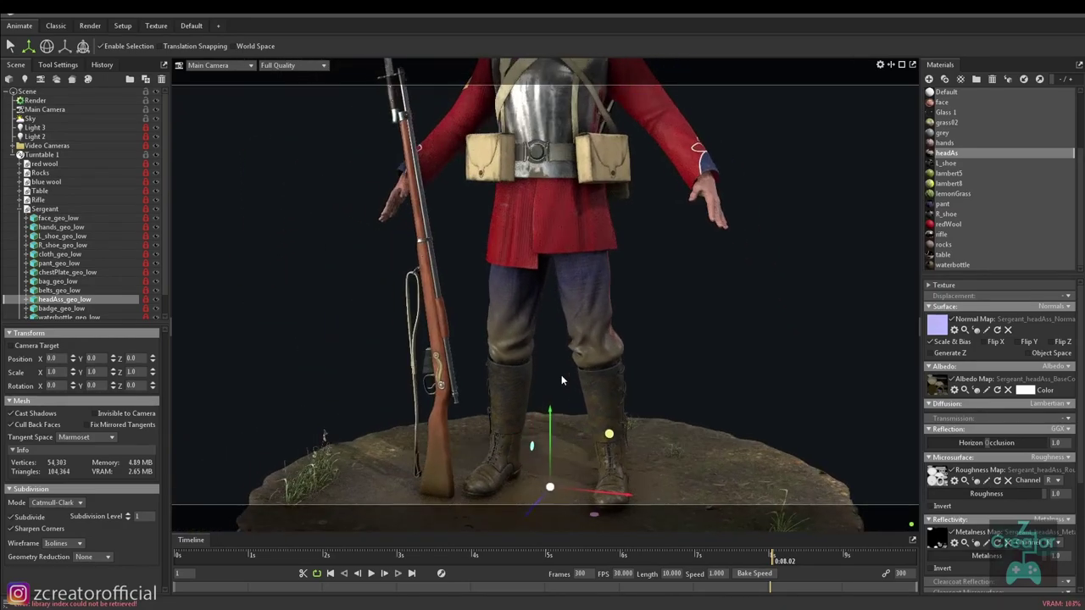
scroll(561, 374, "up", 2)
Select a material from the Materials list and frame the soldier's head and chest closely.
left_click(944, 235)
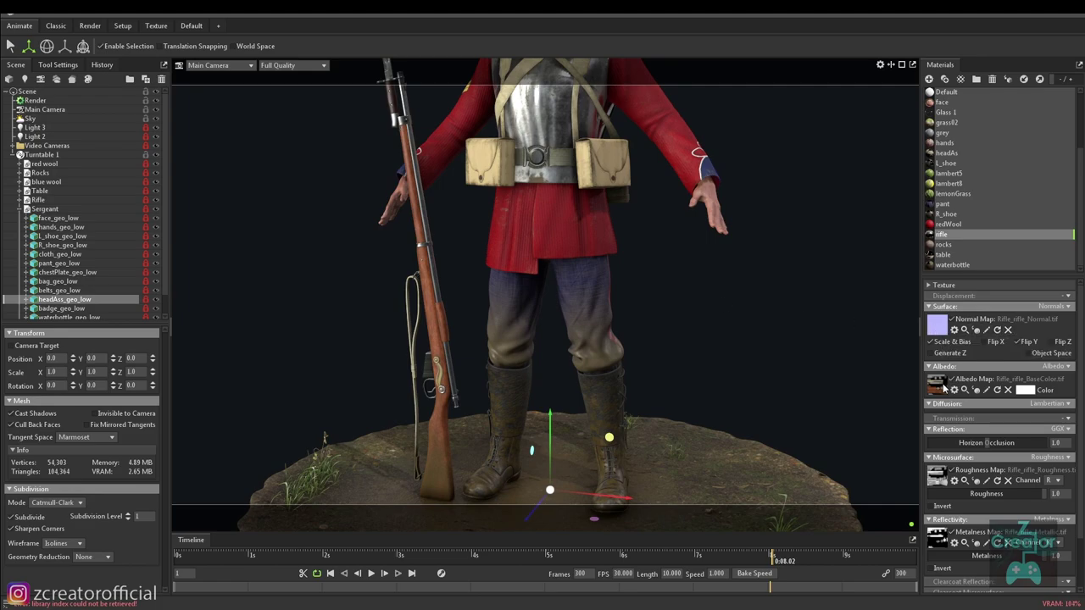
scroll(952, 485, "down", 2)
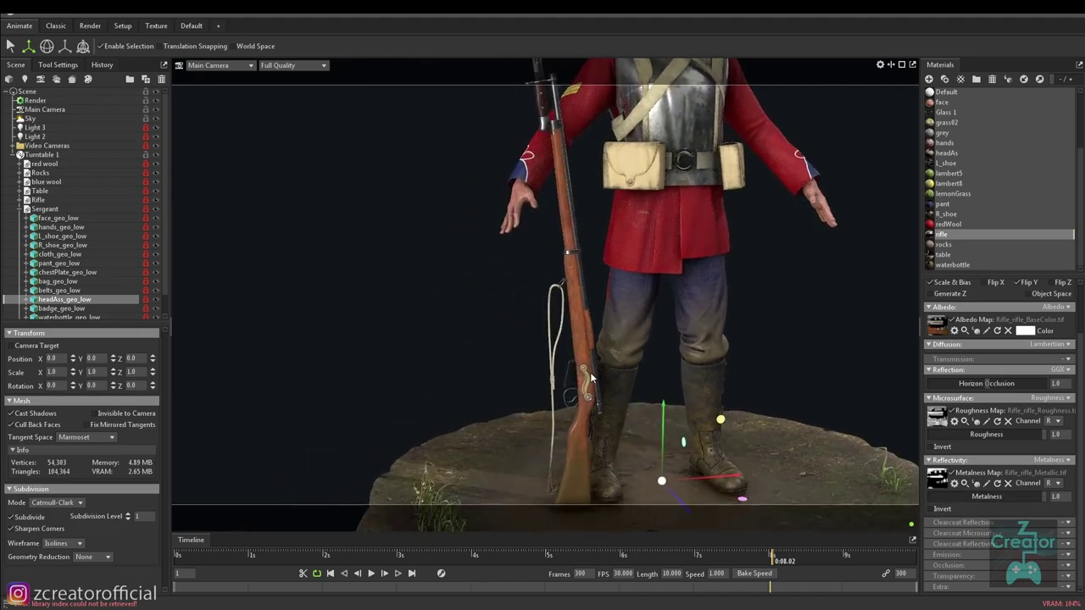
left_click_drag(590, 372, 652, 246)
left_click_drag(536, 180, 635, 344)
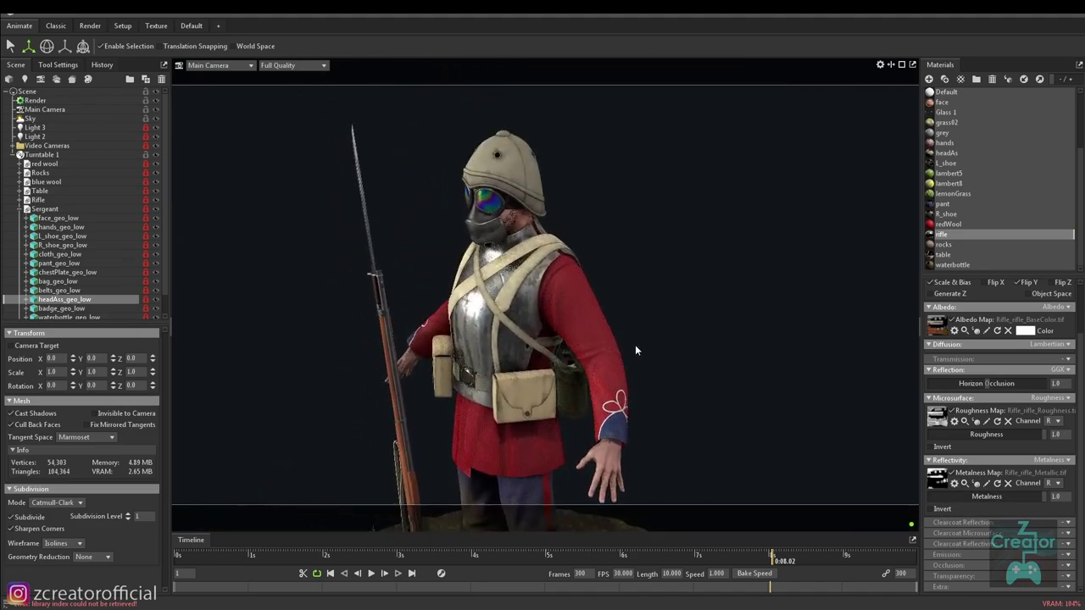
scroll(644, 250, "up", 3)
middle_click_drag(644, 250, 663, 335)
Select the face material and delete it from the material list.
left_click(942, 101)
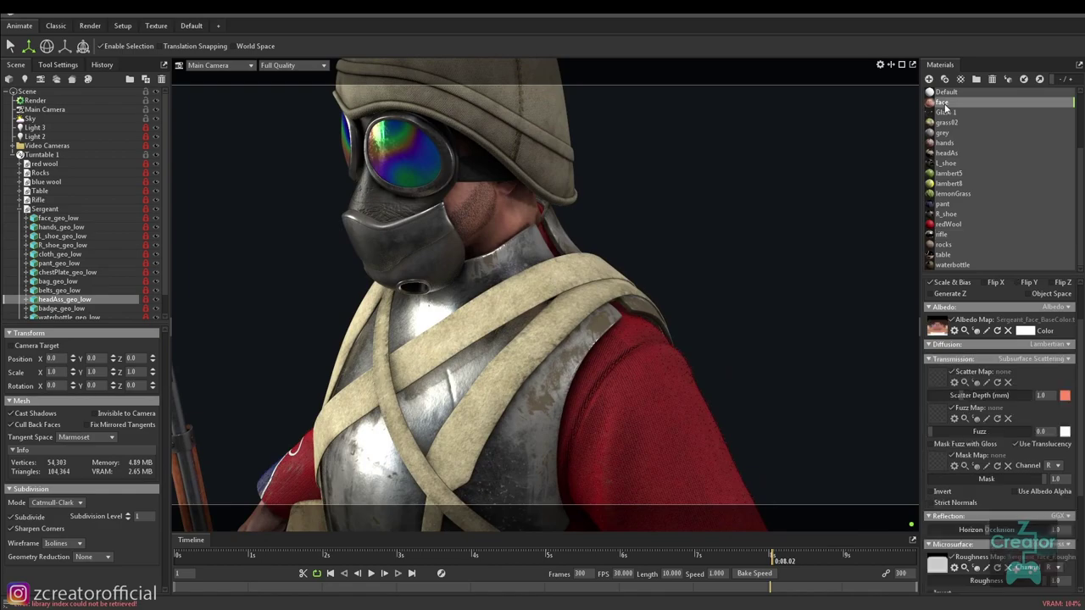
mouse_move(641, 289)
left_mouse_down()
mouse_move(649, 327)
mouse_move(680, 287)
mouse_move(627, 254)
left_mouse_up()
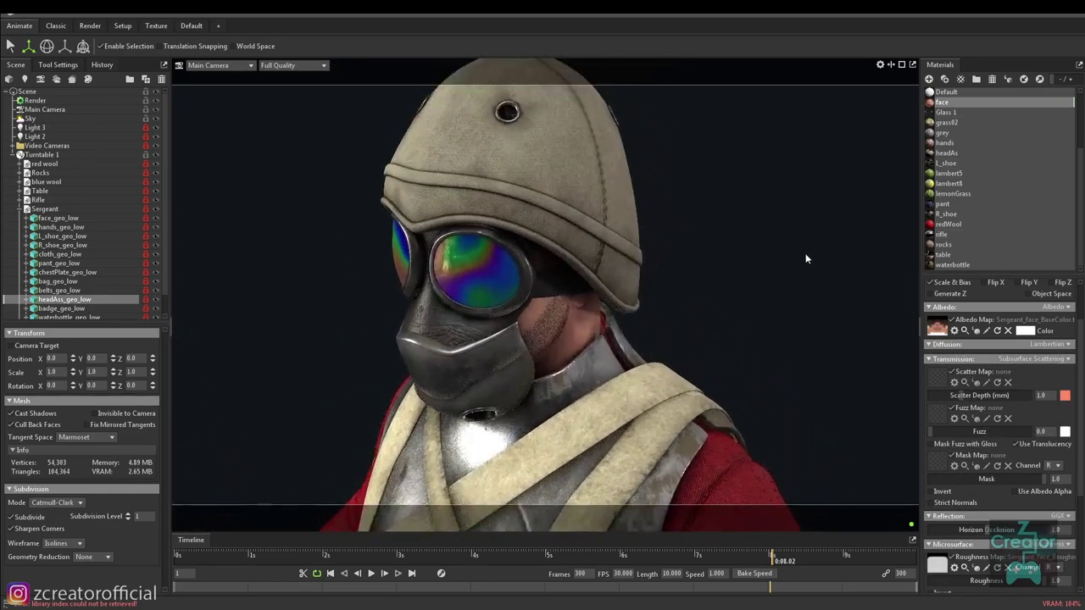
left_click(991, 78)
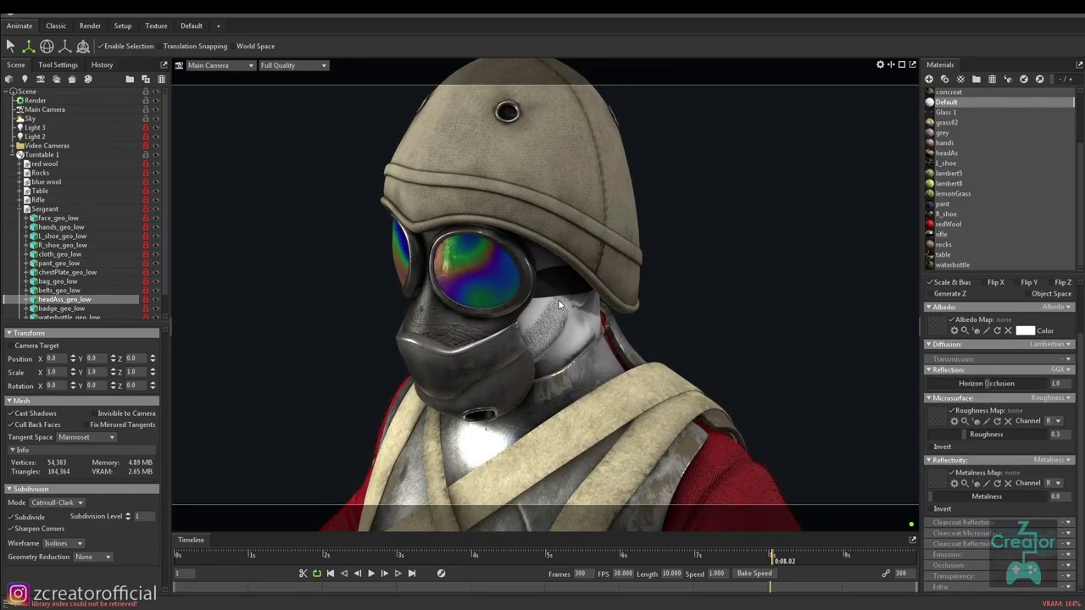
Zoom in on the goggles, chin and neck to see the plain white face.
left_click_drag(561, 306, 534, 269)
scroll(551, 296, "up", 5)
scroll(577, 339, "up", 3)
mouse_move(569, 336)
left_mouse_down()
mouse_move(567, 324)
mouse_move(587, 320)
mouse_move(560, 311)
left_mouse_up()
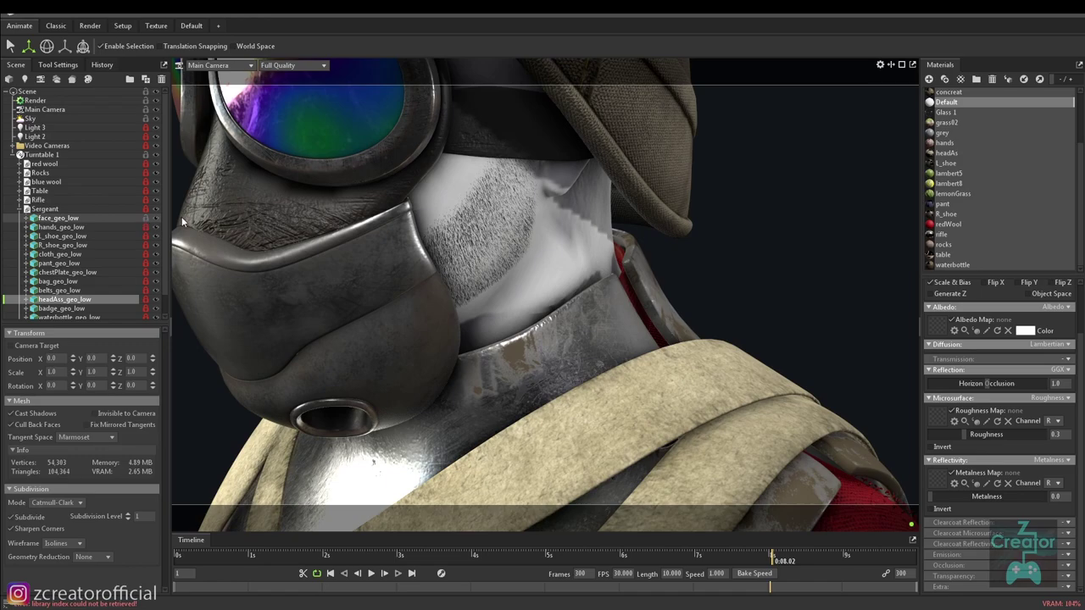
Create a new Skin-type material, Skin 1, and review its default settings.
left_click(961, 80)
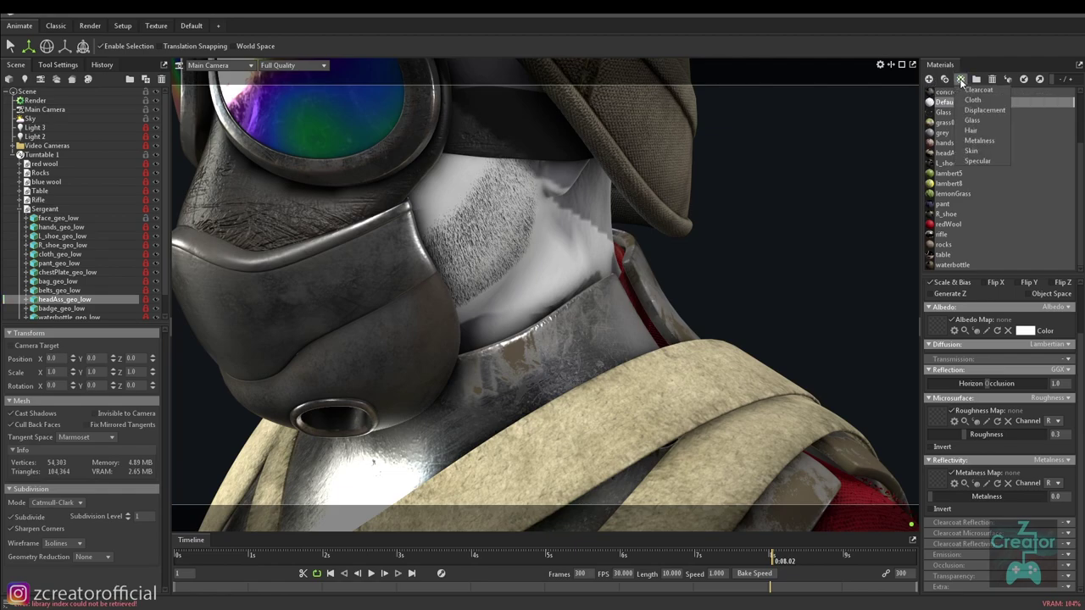
left_click(975, 150)
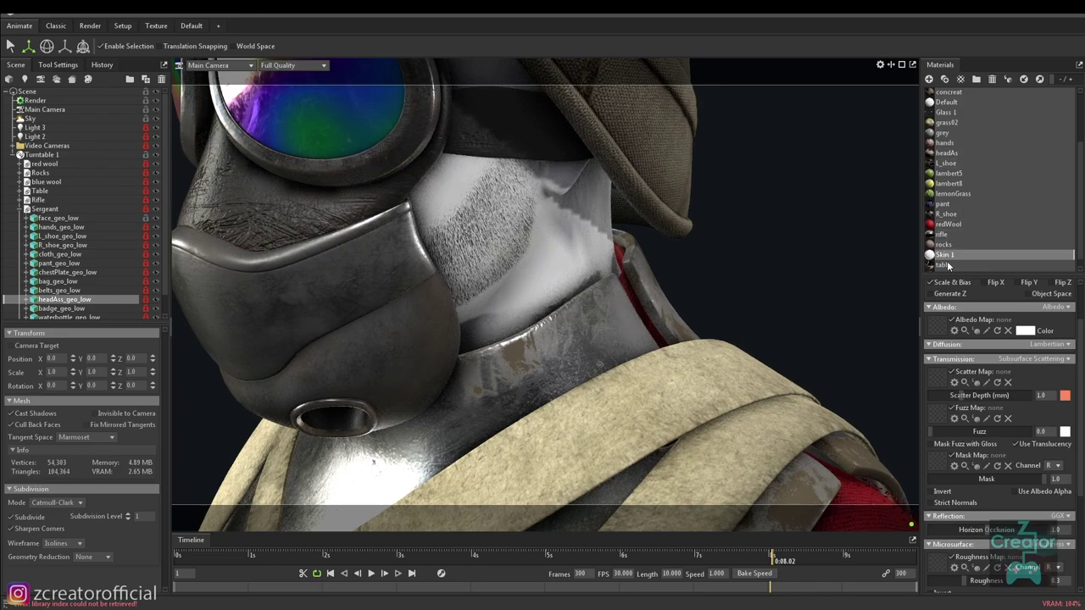
scroll(1015, 391, "down", 1)
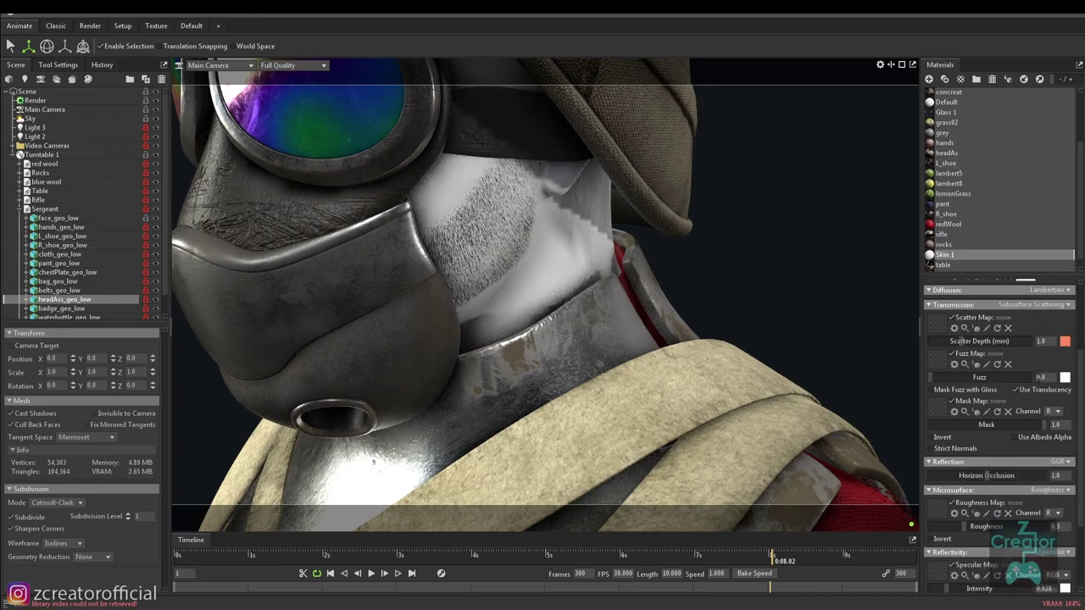
scroll(1014, 390, "down", 1)
scroll(1014, 391, "down", 1)
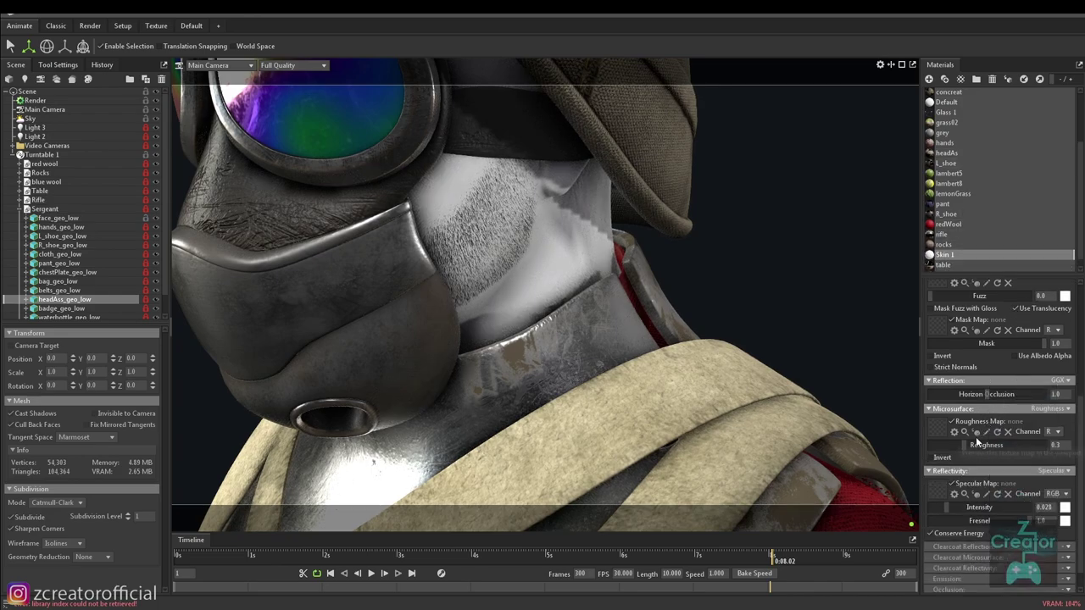
scroll(974, 436, "up", 3)
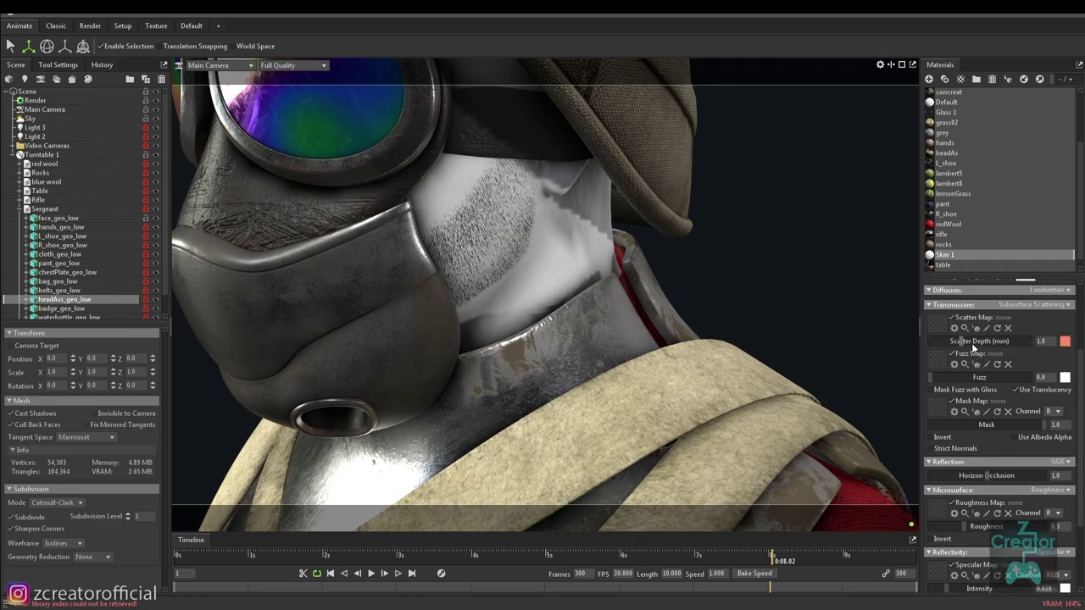
scroll(961, 344, "up", 1)
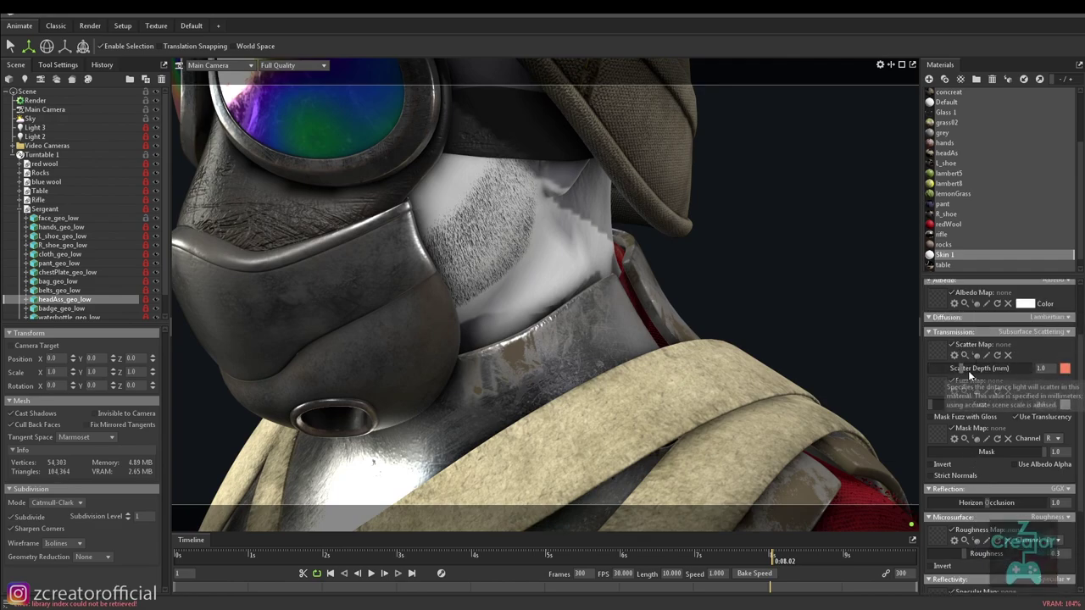
Assign Skin 1 to the face_geo_low mesh.
left_click_drag(930, 257, 538, 272)
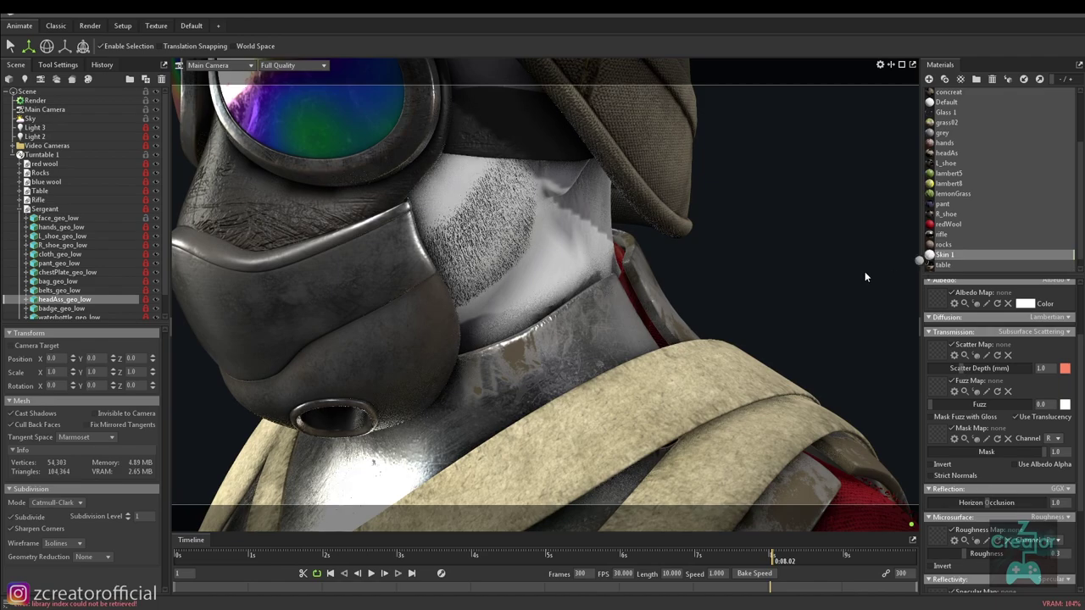
left_click_drag(185, 243, 77, 219)
left_click(77, 218)
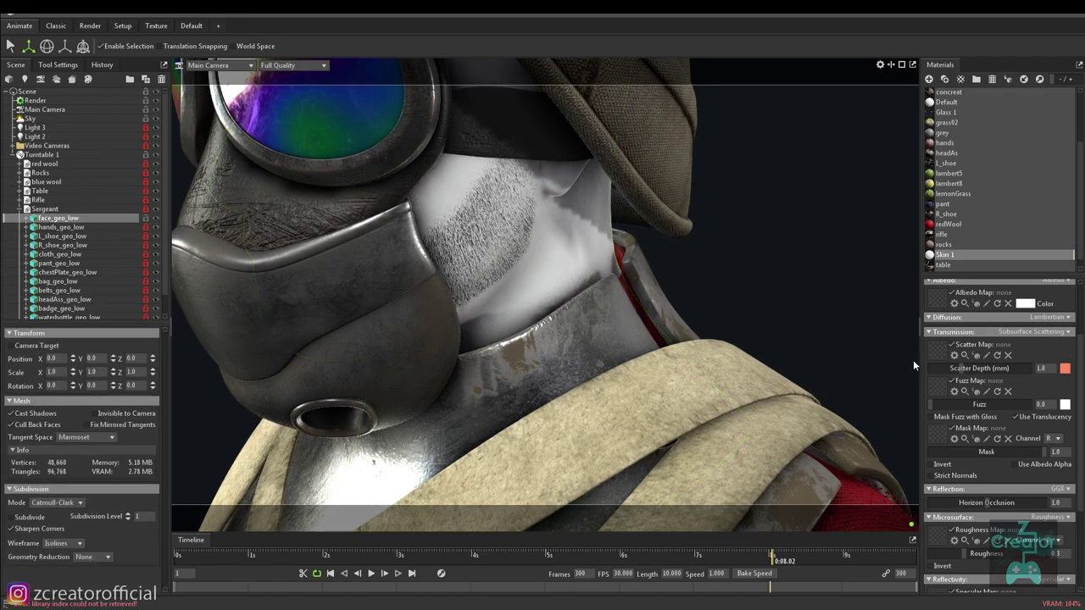
Tint Skin 1's albedo light tan (e4bb87) and set its scatter depth to 3.477.
left_click(1024, 306)
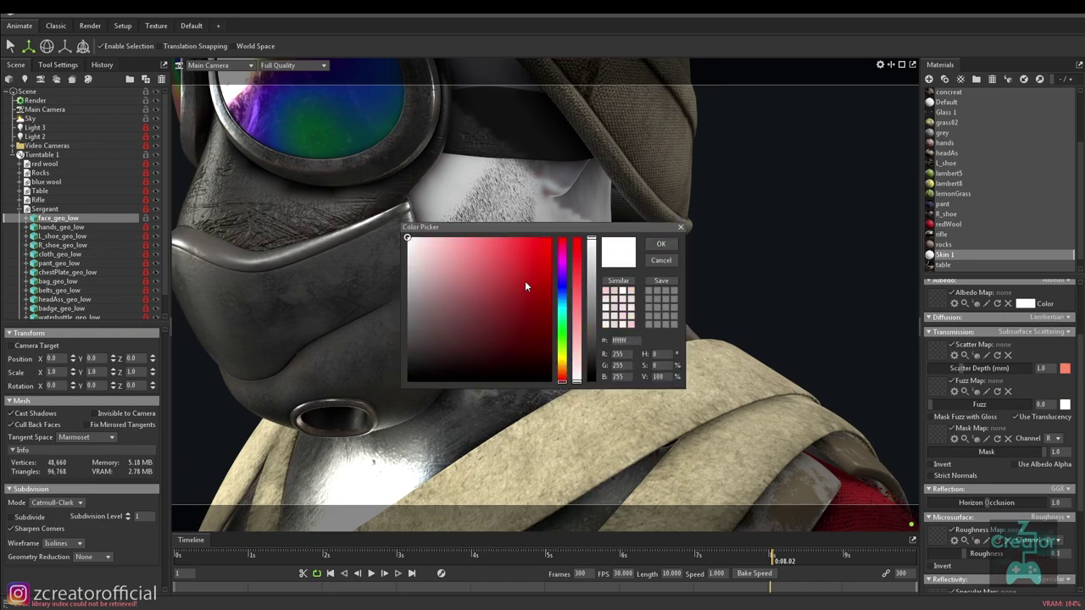
left_click_drag(528, 268, 501, 278)
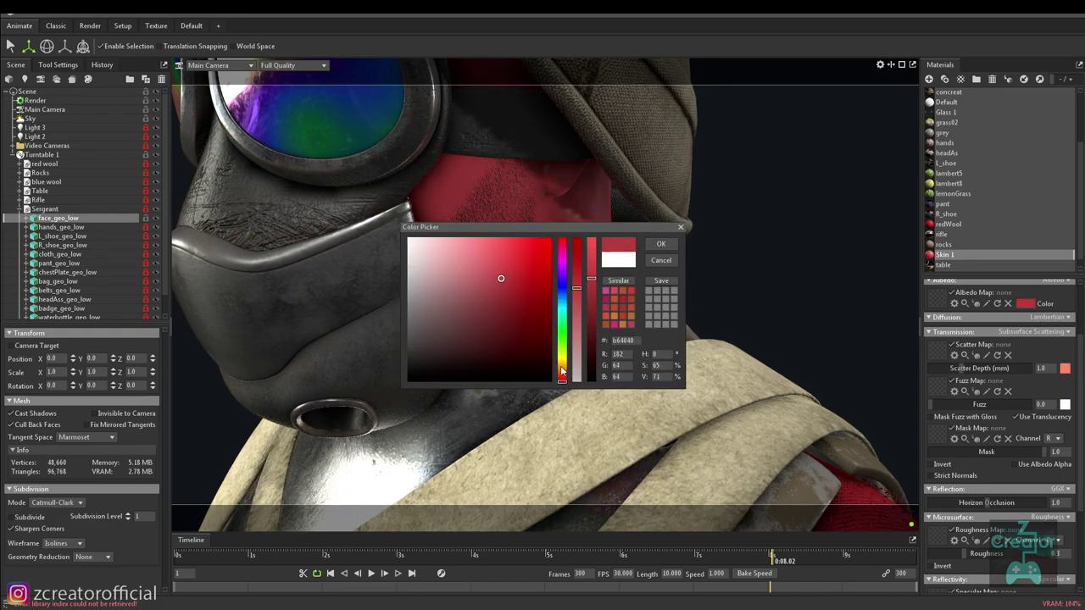
left_click_drag(561, 370, 561, 364)
left_click_drag(501, 278, 474, 260)
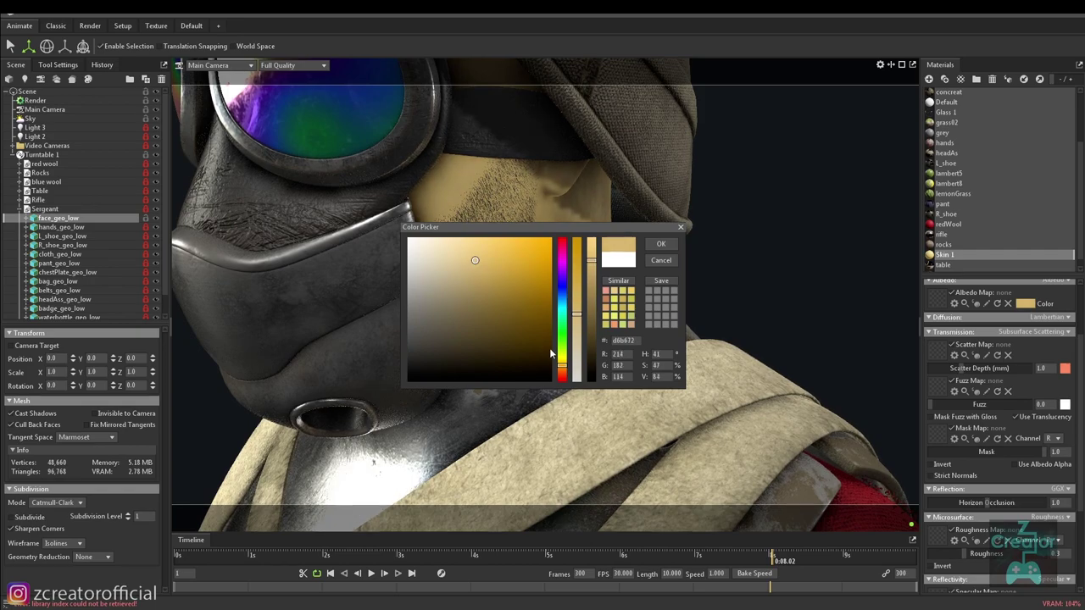
left_click_drag(565, 370, 564, 374)
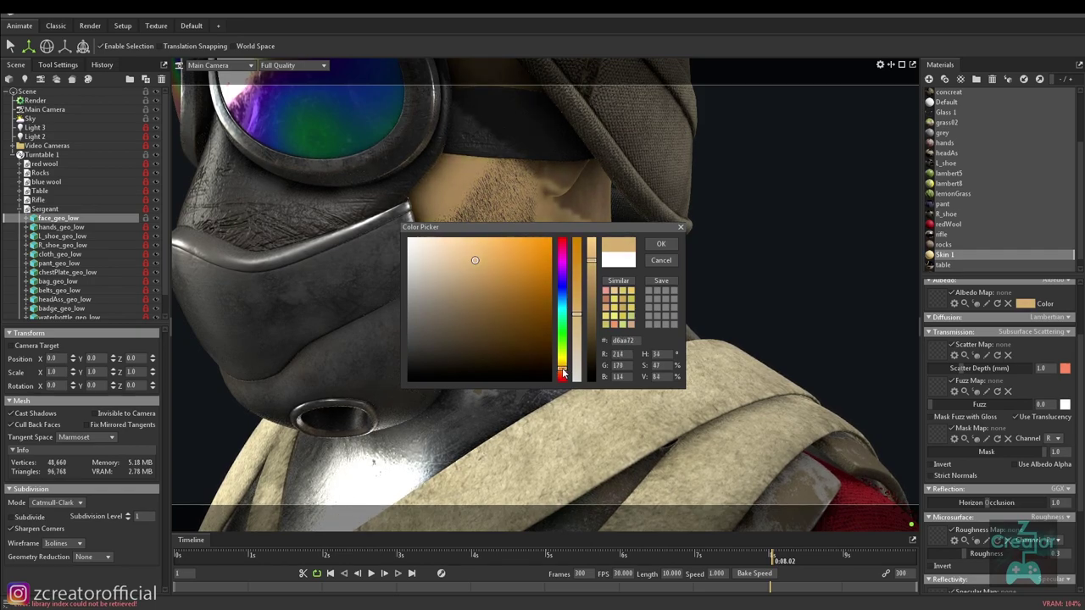
left_click_drag(471, 264, 466, 255)
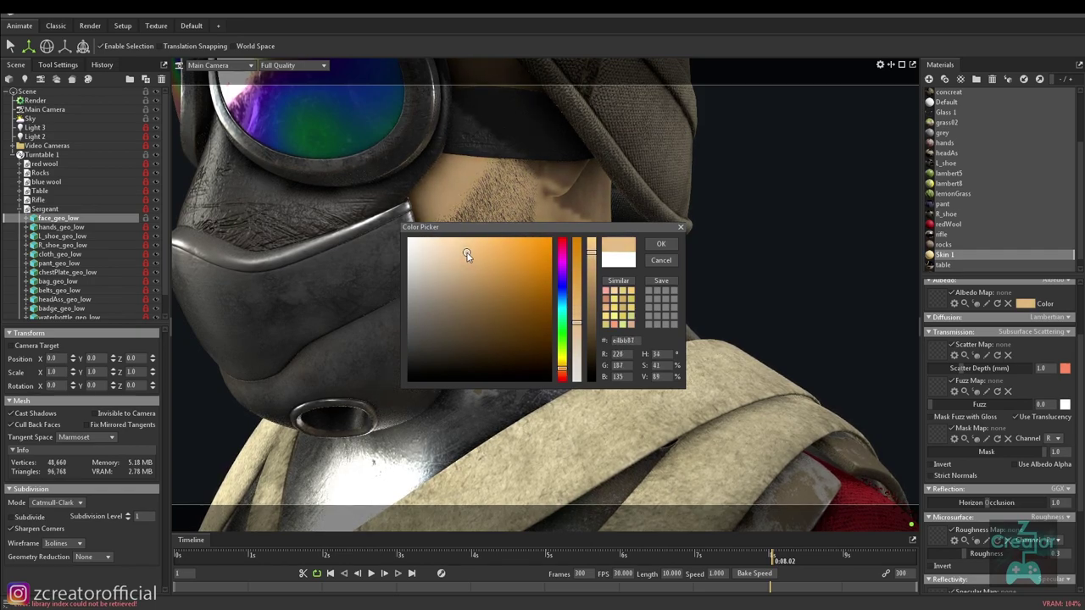
left_click(661, 244)
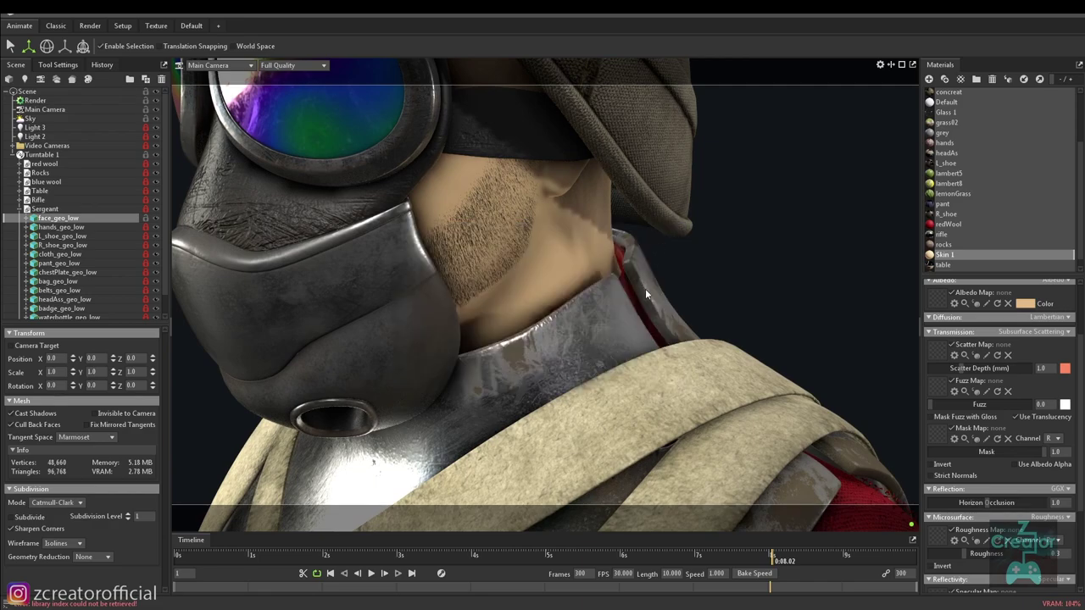
left_click_drag(1006, 368, 972, 363)
mouse_move(571, 270)
left_mouse_down()
mouse_move(600, 328)
mouse_move(589, 302)
mouse_move(592, 393)
mouse_move(568, 330)
left_mouse_up()
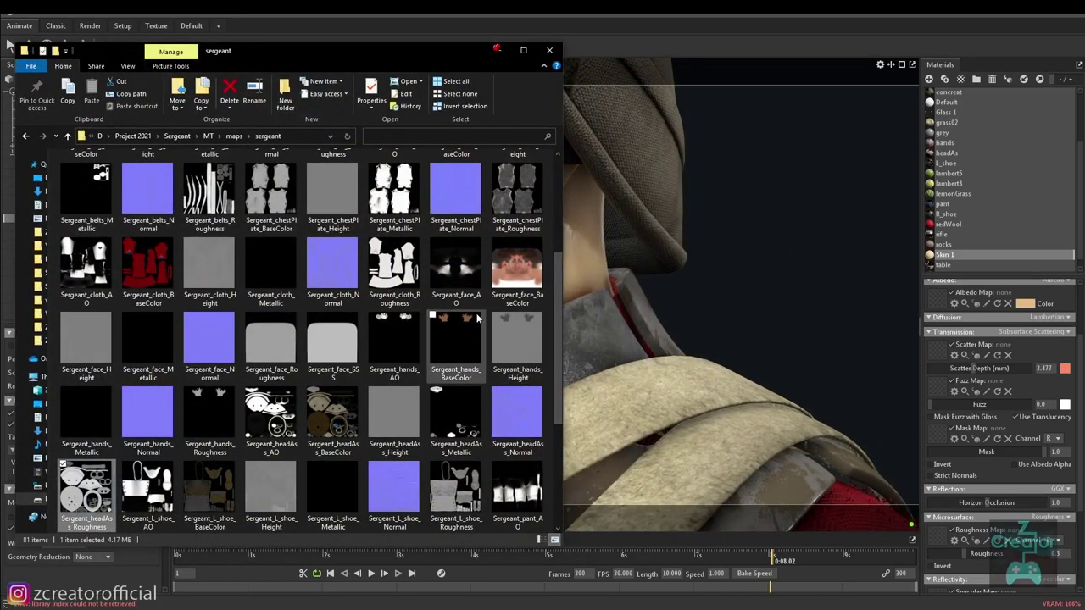
Load Sergeant_face_BaseColor and Sergeant_face_Normal into Skin 1's Albedo and Normal map slots.
left_click(504, 280)
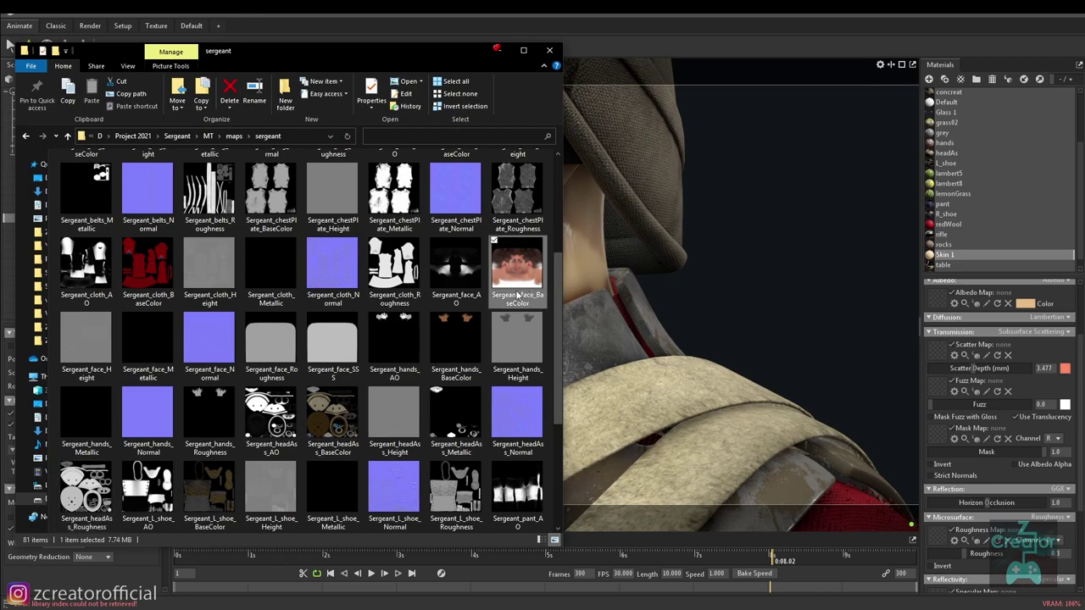
mouse_move(516, 272)
mouse_move(511, 302)
left_mouse_down()
mouse_move(736, 334)
mouse_move(927, 337)
mouse_move(931, 302)
left_mouse_up()
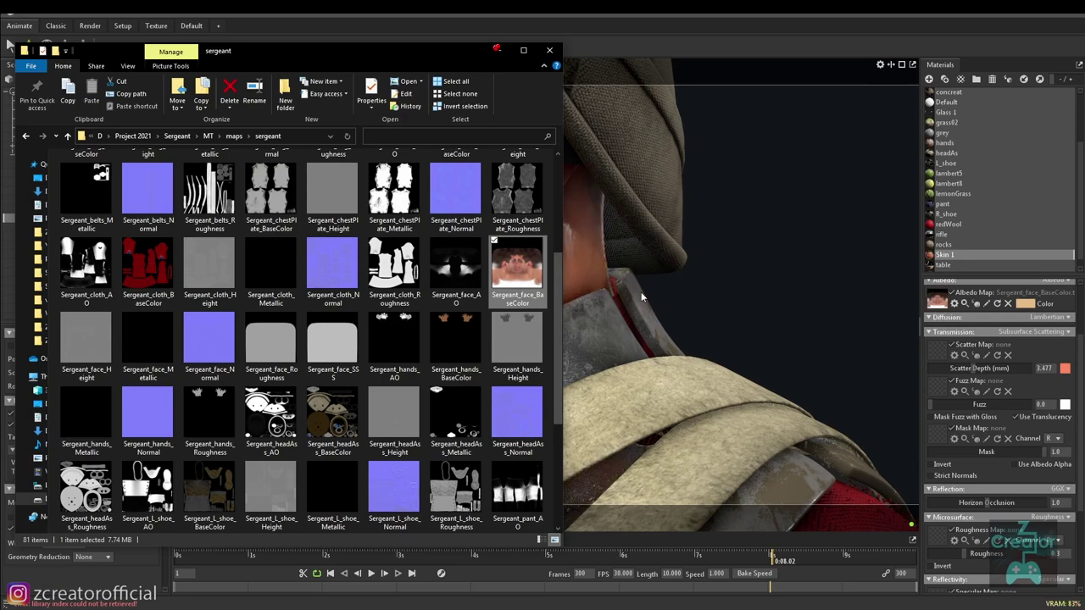
mouse_move(210, 344)
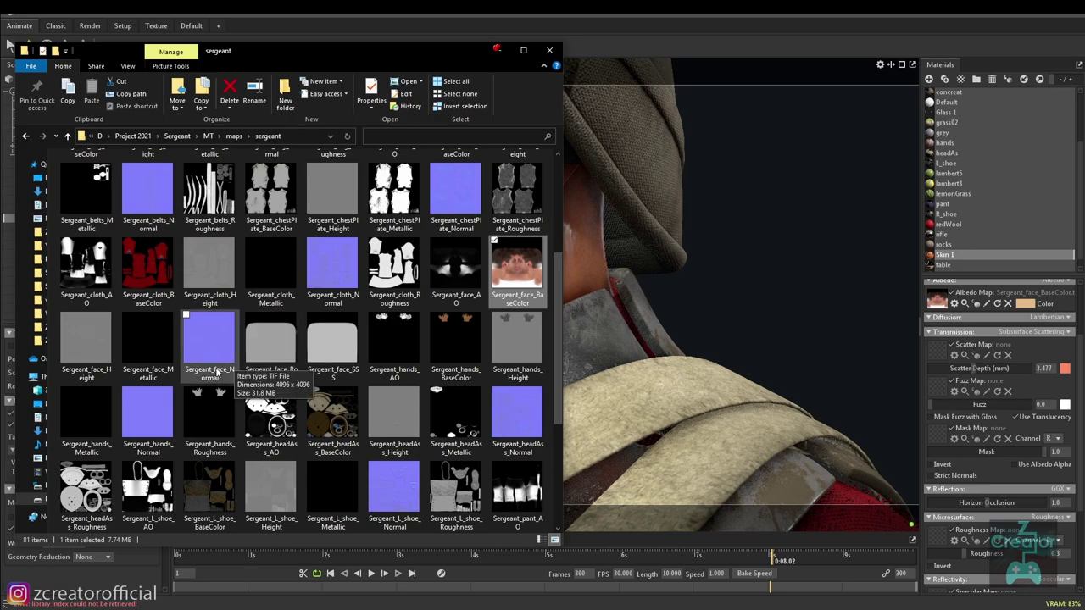
mouse_move(214, 373)
left_mouse_down()
mouse_move(901, 404)
mouse_move(980, 460)
left_mouse_up()
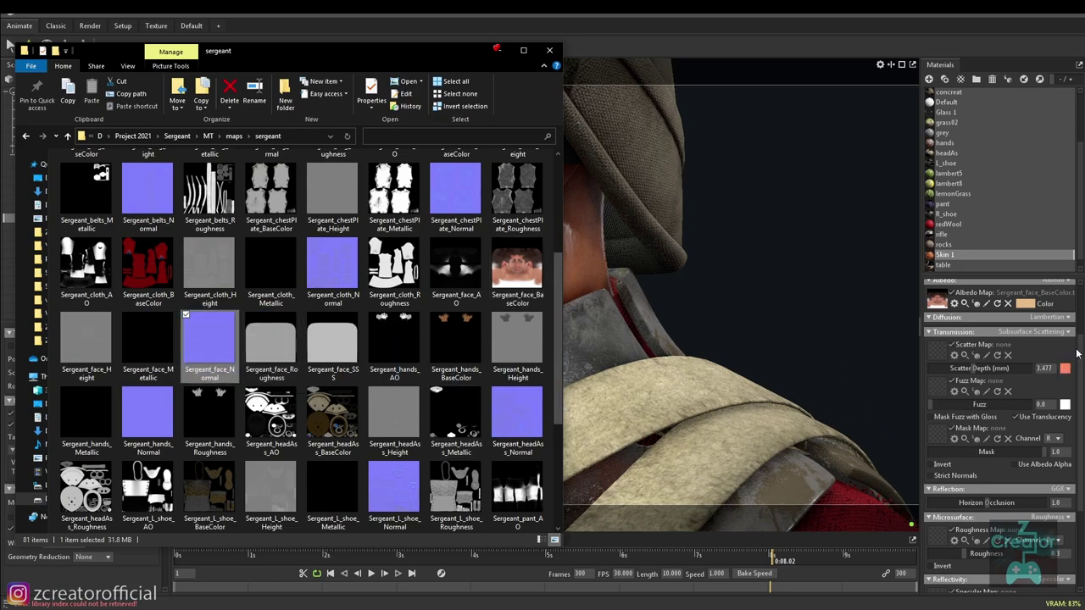
left_click_drag(1079, 354, 1080, 294)
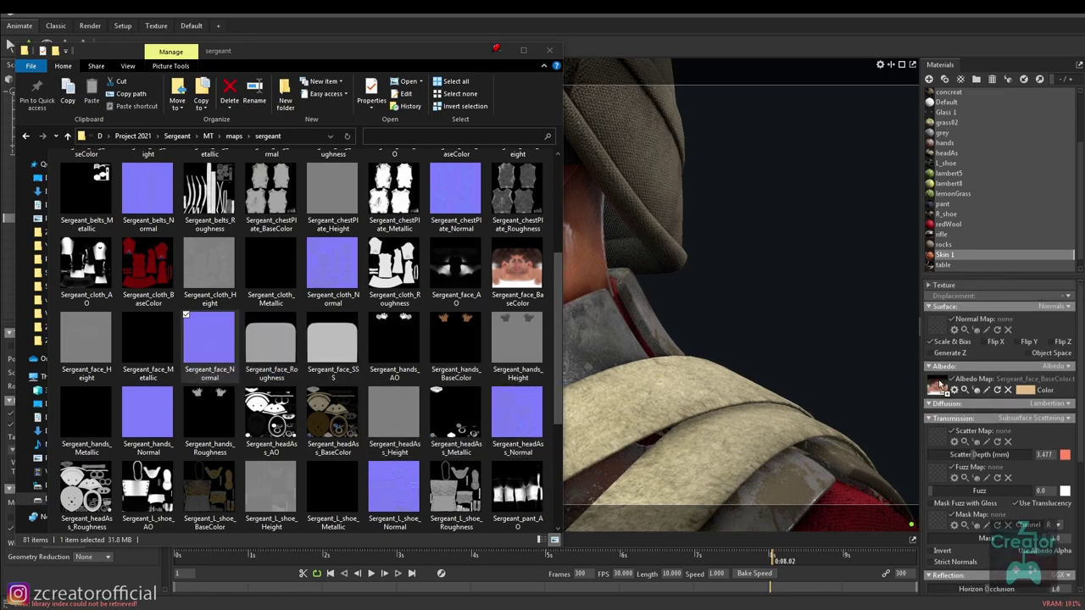
left_click_drag(945, 330, 938, 329)
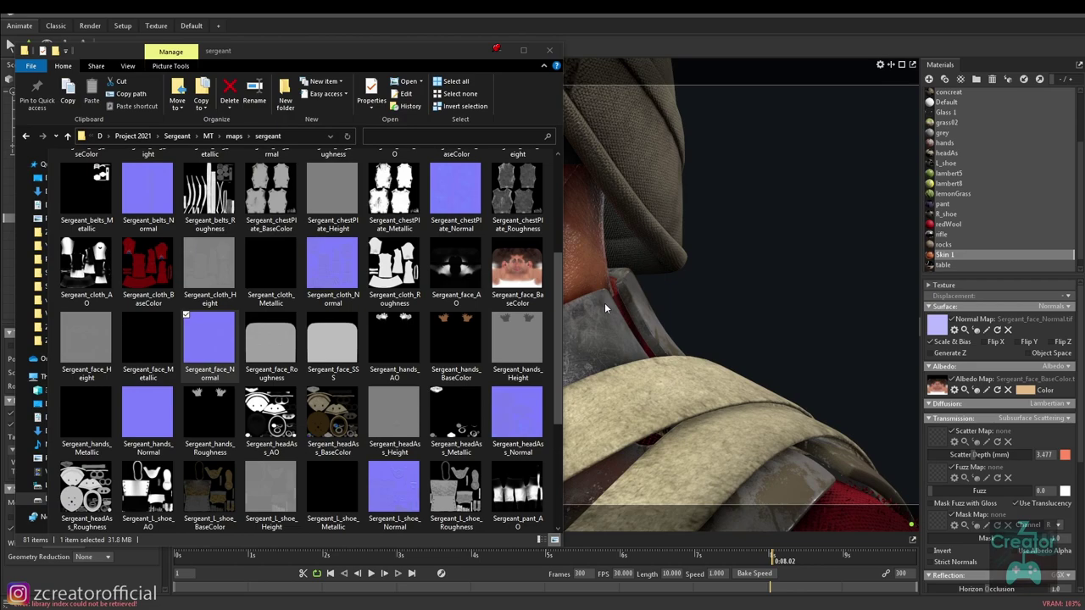
Load Sergeant_face_Roughness into the Roughness map slot and close File Explorer.
left_click_drag(277, 369, 890, 449)
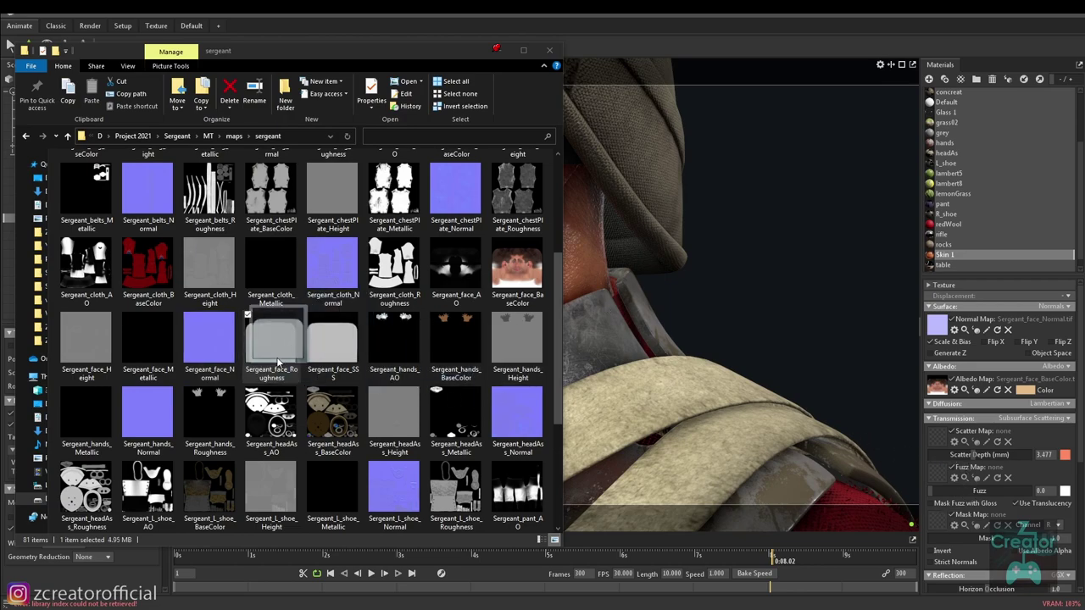
scroll(984, 420, "down", 2)
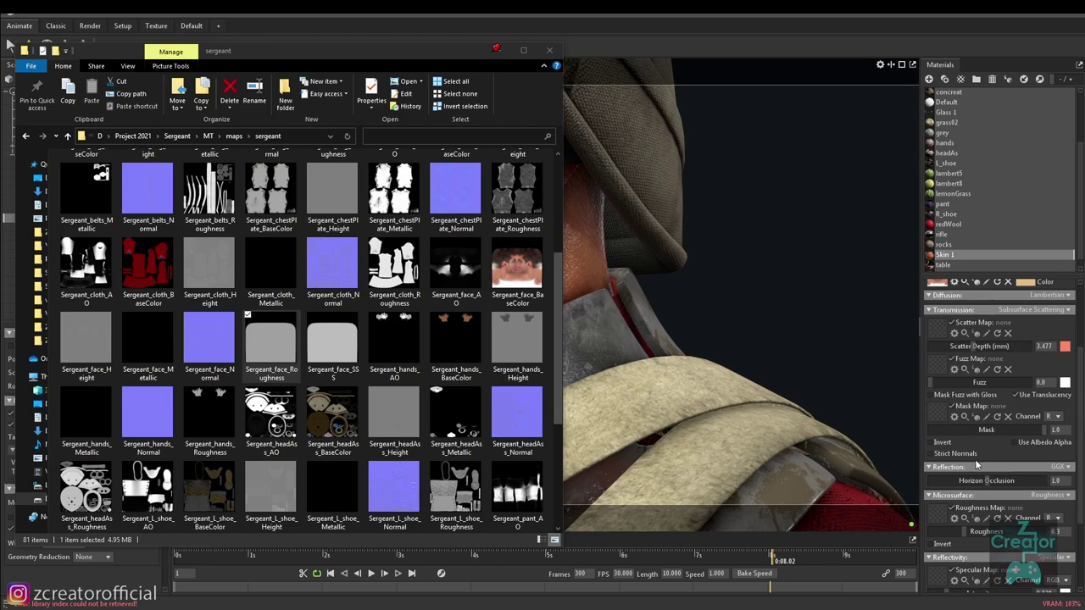
scroll(977, 464, "down", 1)
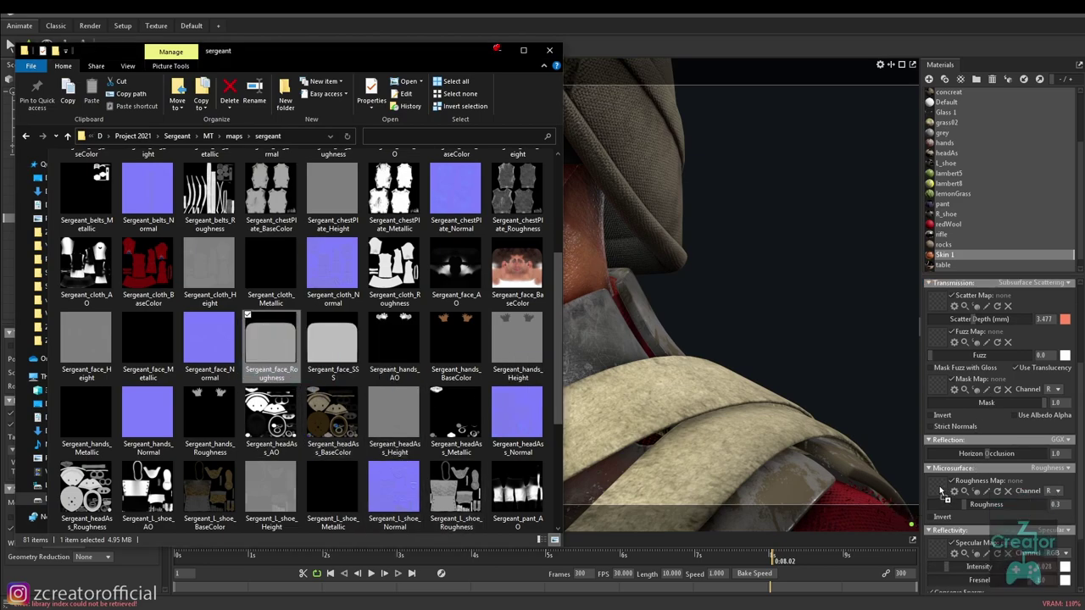
left_click_drag(941, 491, 941, 492)
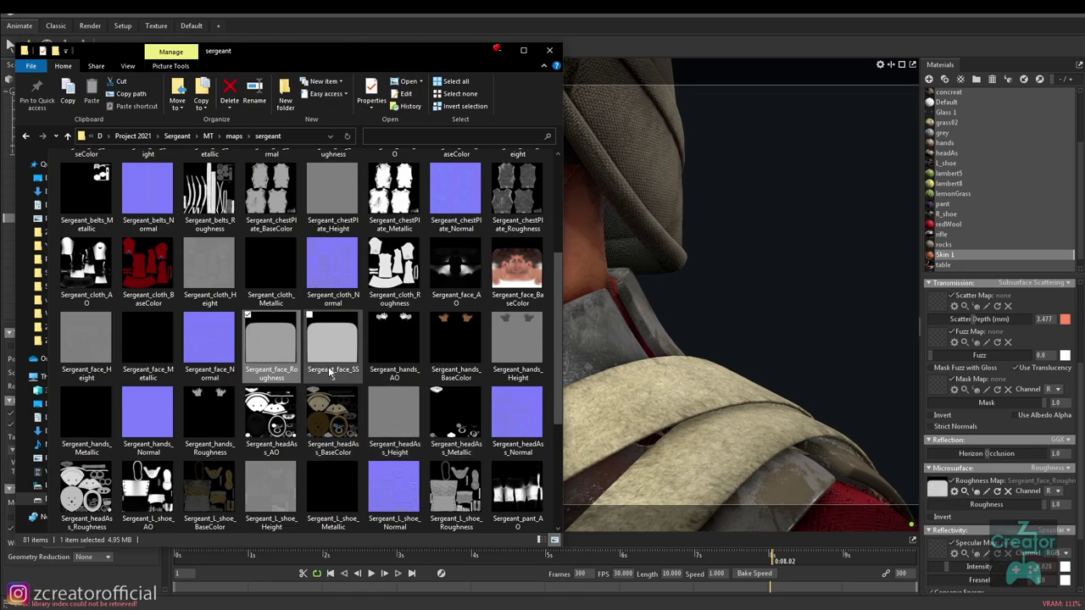
left_click(498, 50)
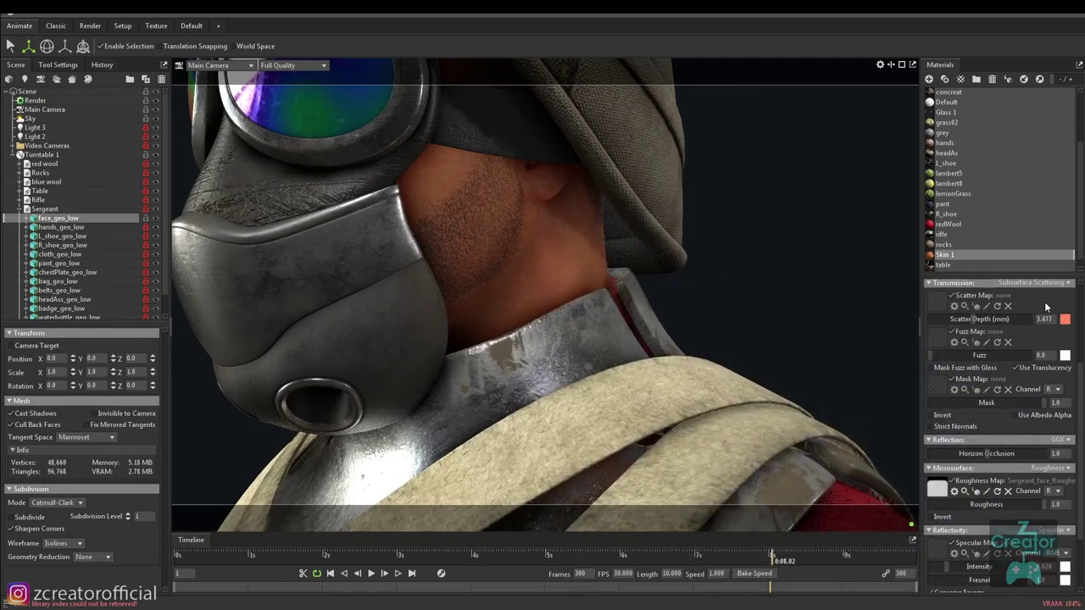
Set Skin 1's scatter colour to pure white, then scroll back up to the Albedo section.
left_click(1066, 319)
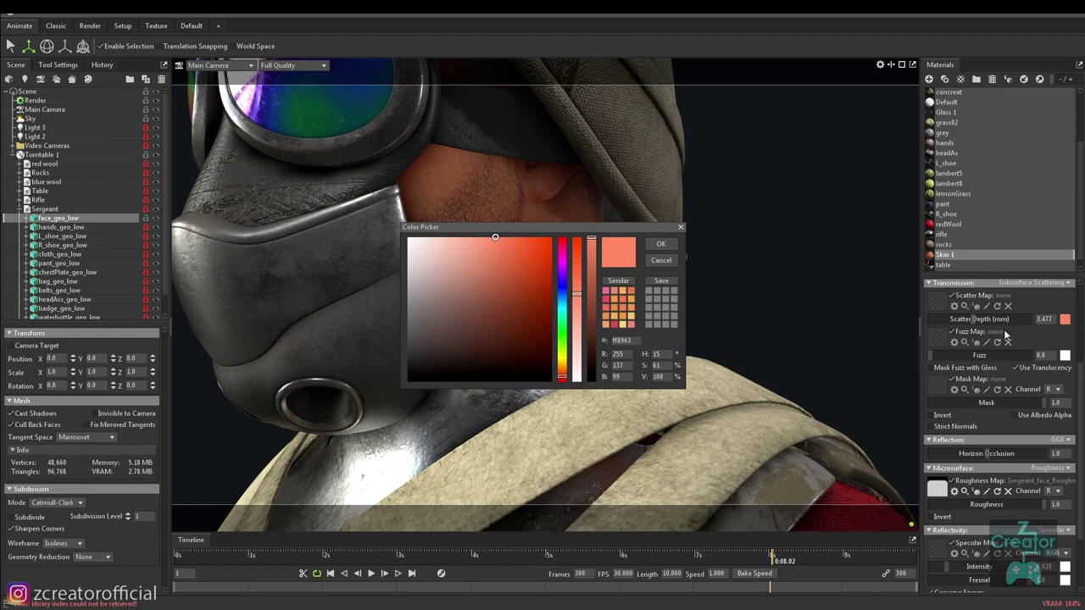
left_click_drag(543, 282, 394, 227)
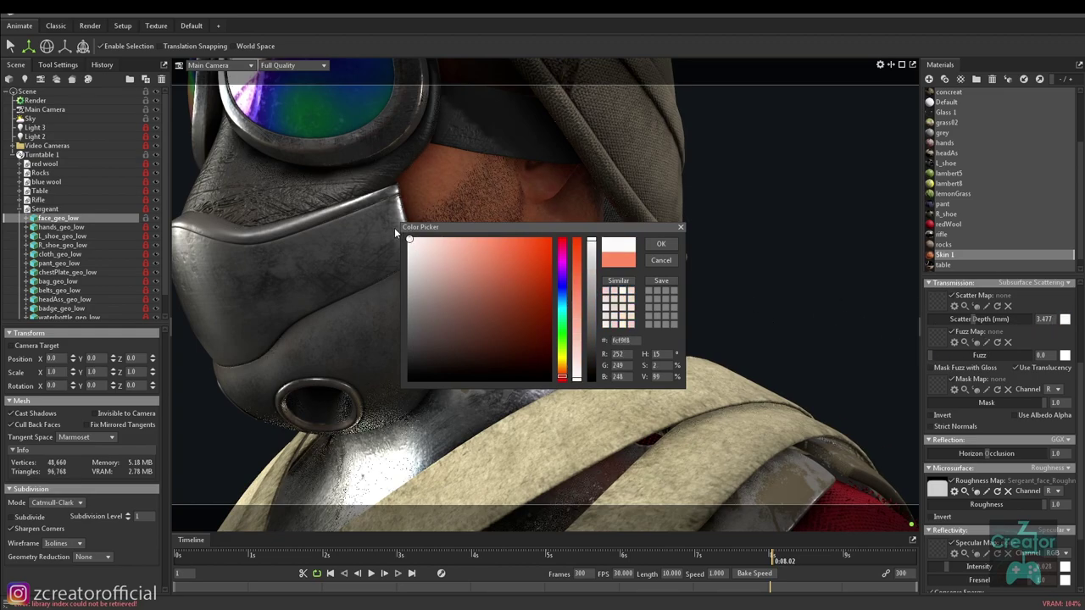
left_click(661, 244)
scroll(631, 280, "down", 5)
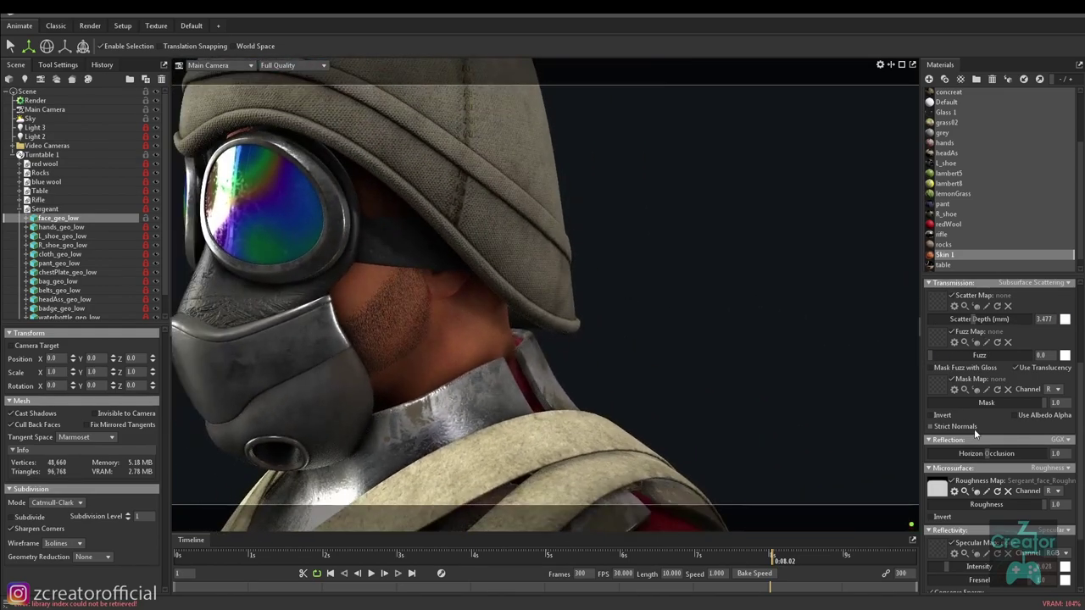
scroll(973, 428, "down", 2)
scroll(975, 433, "up", 3)
scroll(971, 428, "up", 2)
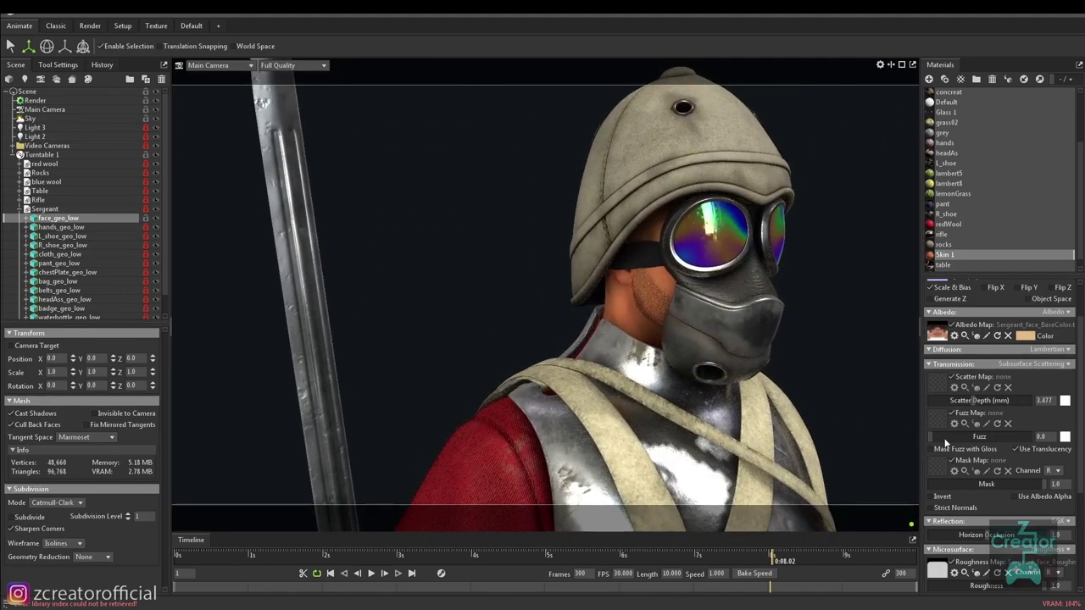
scroll(991, 481, "up", 2)
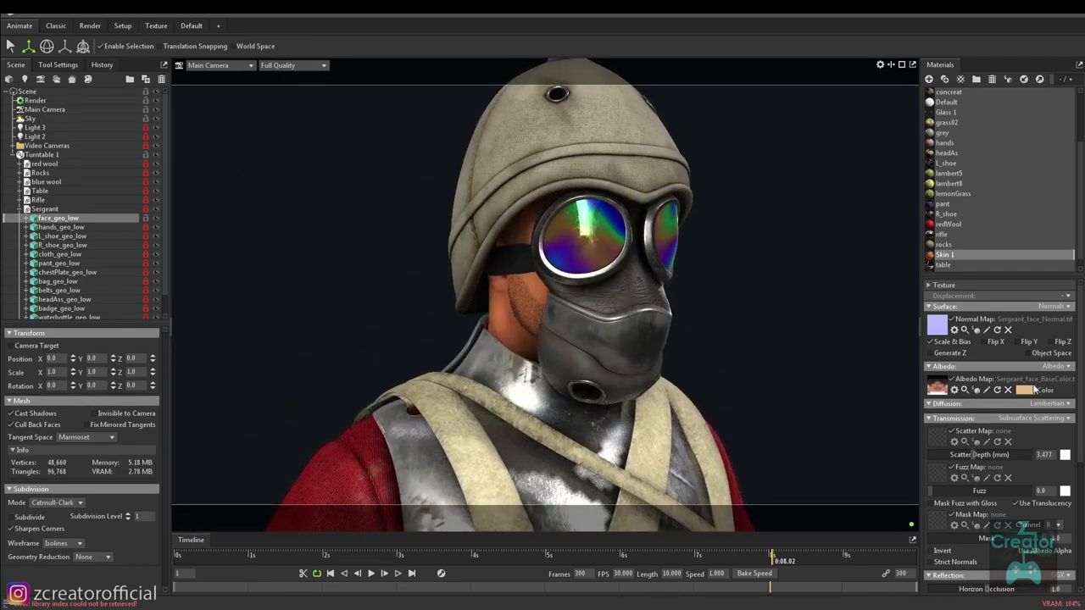
Change Skin 1's albedo tint to white and orbit around the soldier's head.
left_click(1025, 390)
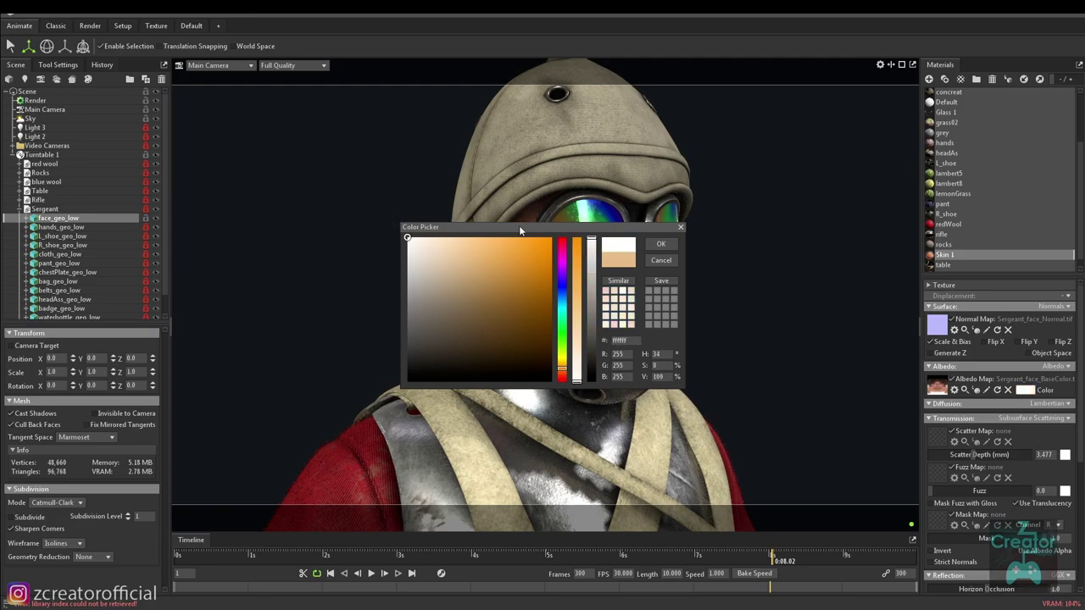
left_click(483, 353)
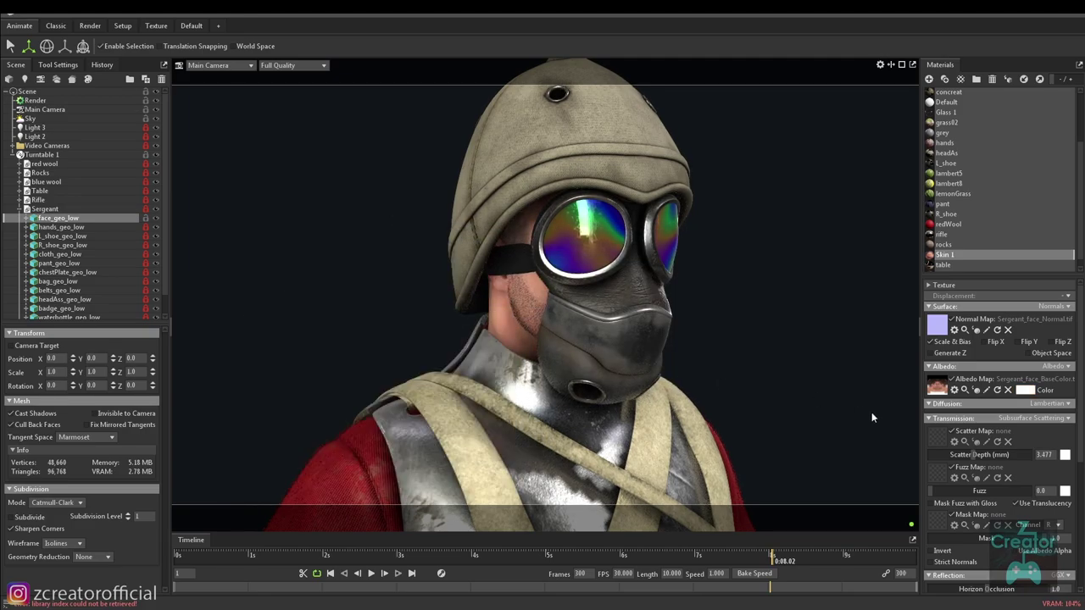
mouse_move(672, 397)
left_mouse_down()
mouse_move(599, 397)
mouse_move(617, 401)
left_mouse_up()
scroll(617, 407, "up", 5)
scroll(613, 441, "up", 3)
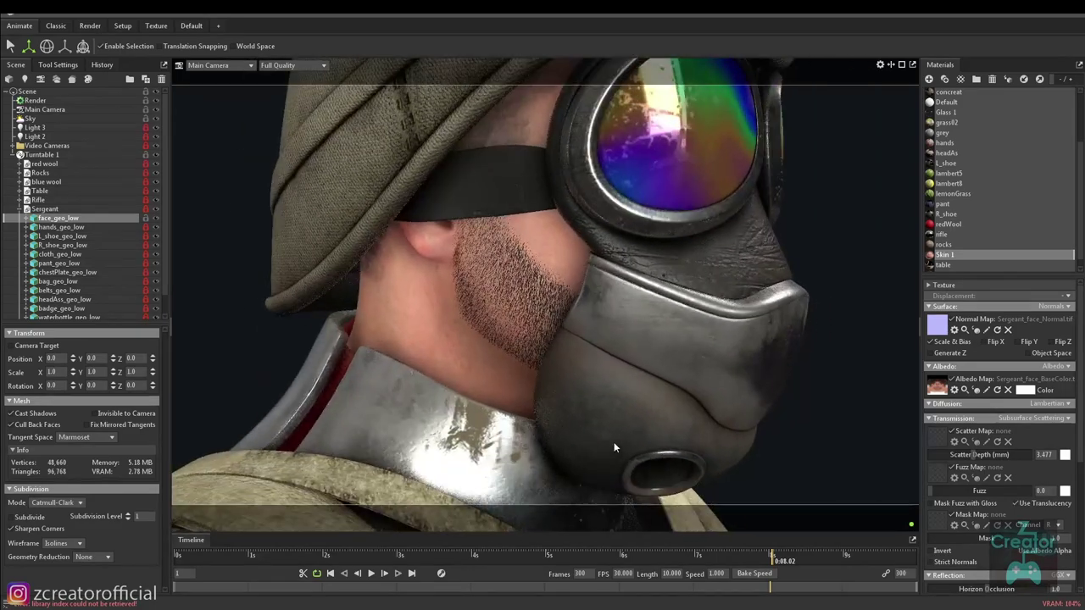
scroll(983, 507, "down", 2)
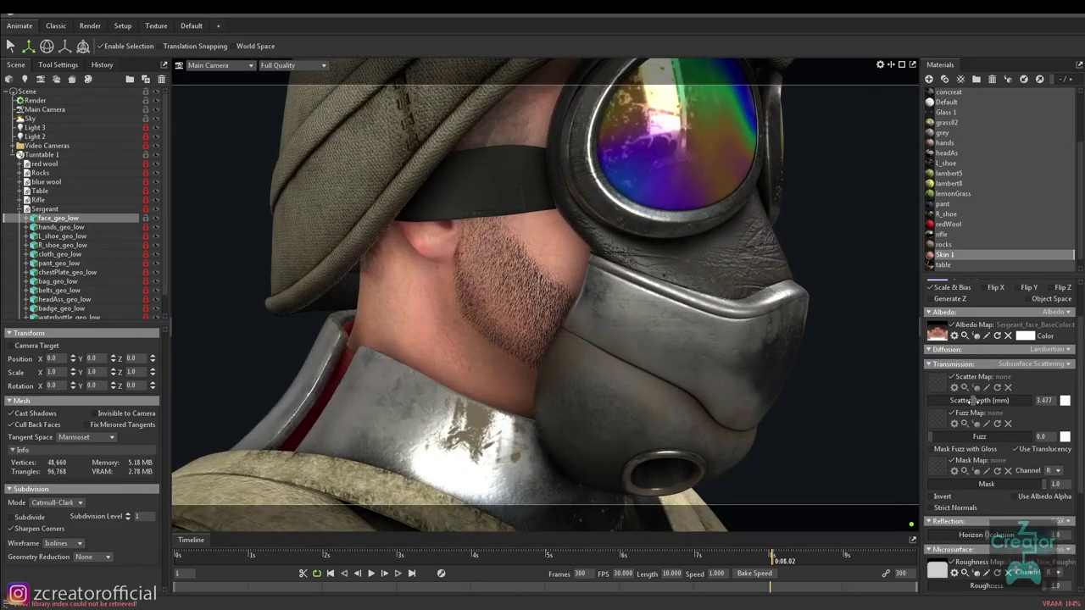
Raise the scatter depth to 4.269 mm and return to a front three-quarter view.
mouse_move(972, 400)
left_mouse_down()
mouse_move(992, 404)
mouse_move(974, 403)
left_mouse_up()
left_click_drag(705, 412, 693, 386)
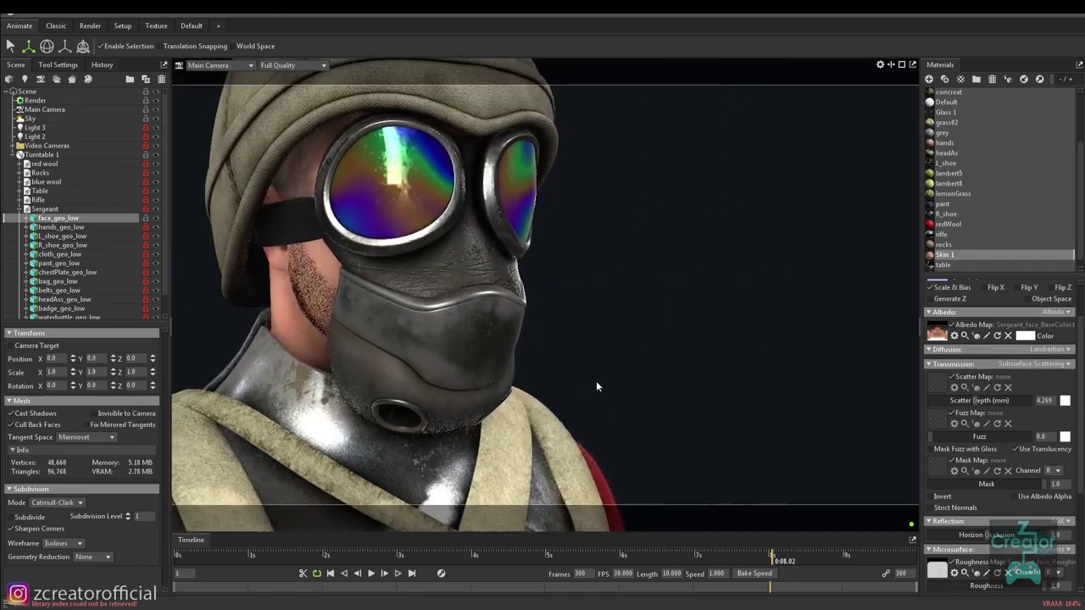
scroll(694, 387, "down", 3)
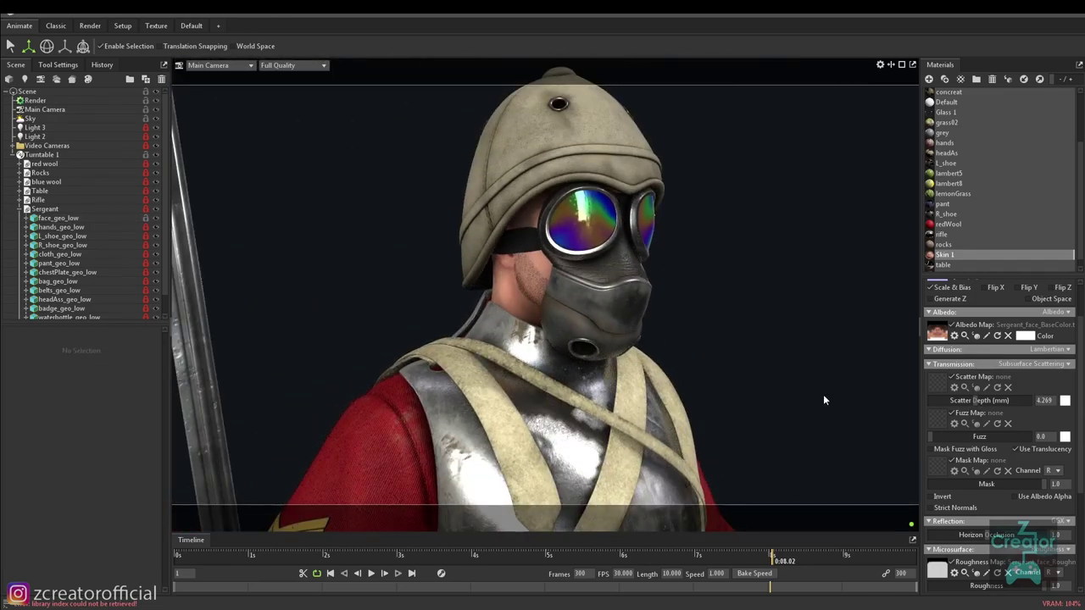
Collapse the Sergeant and Turntable 1 groups and select Turntable 1.
left_click_drag(643, 339, 610, 334)
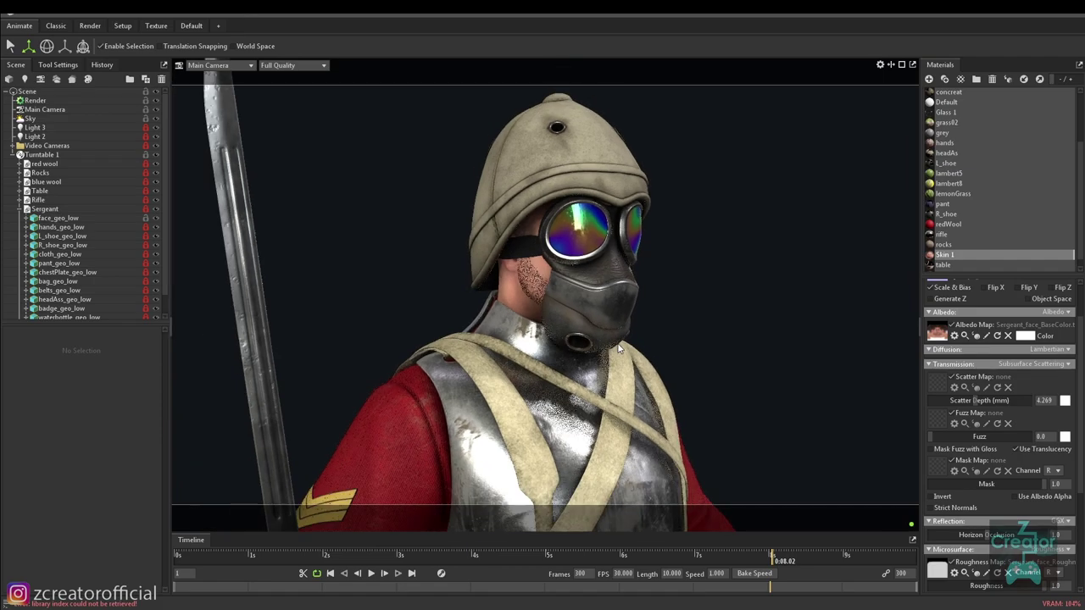
scroll(128, 242, "down", 1)
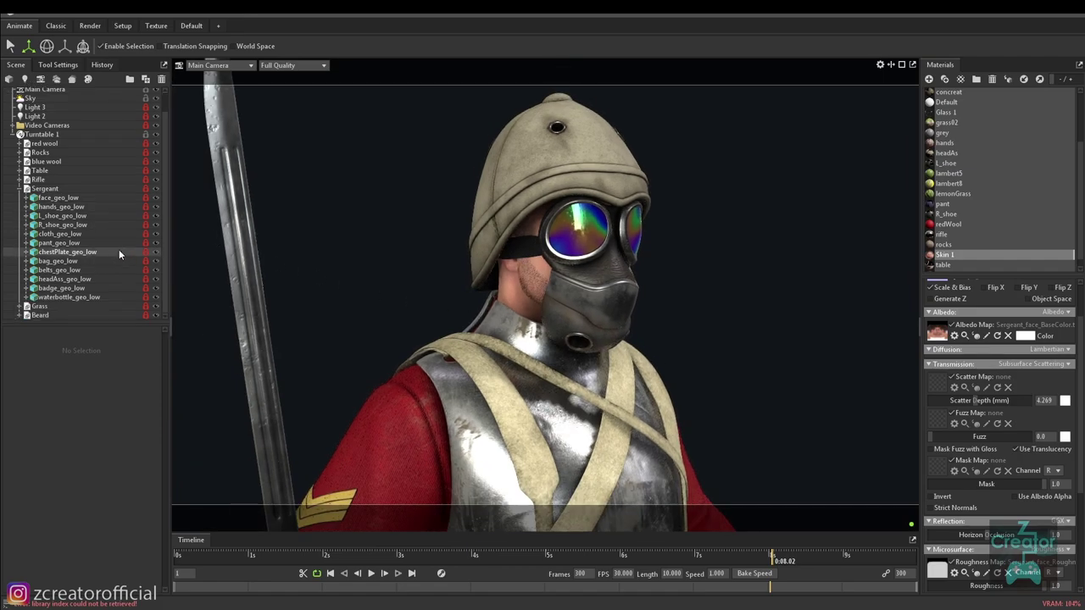
left_click(19, 188)
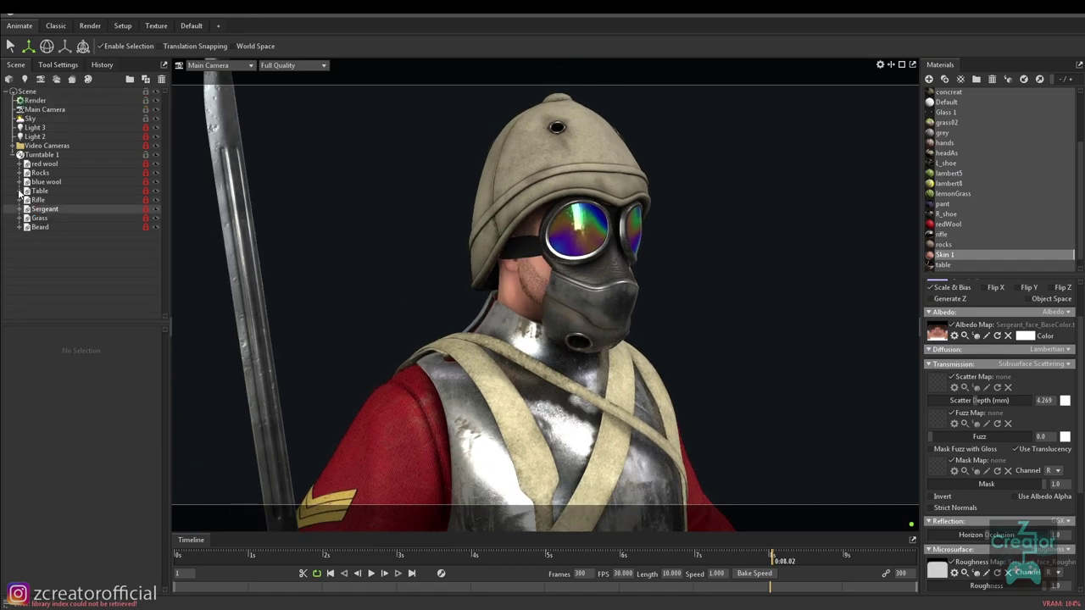
left_click(14, 154)
left_click(40, 154)
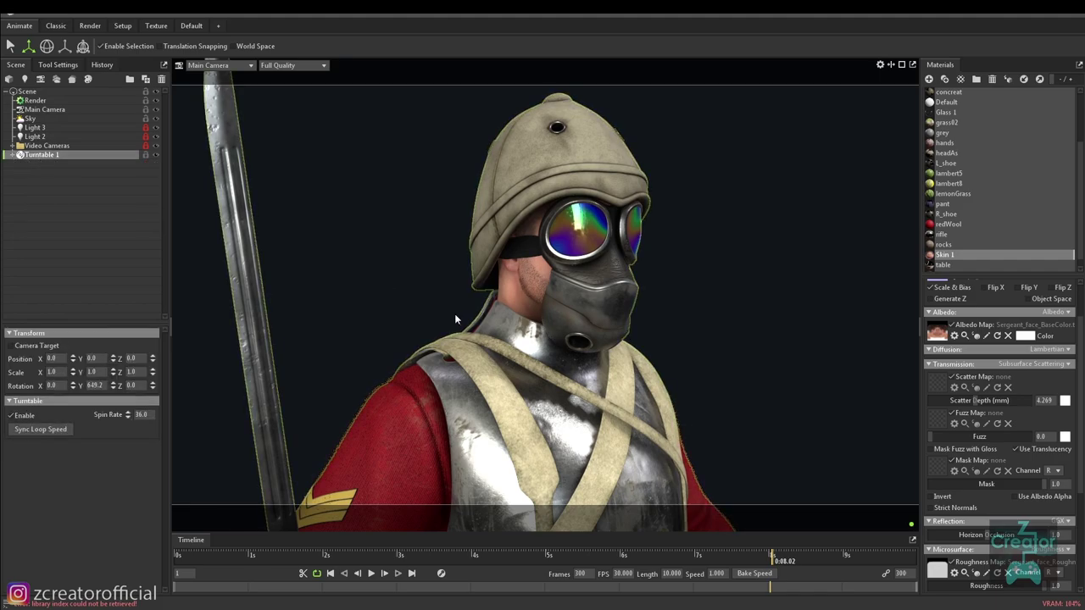
Zoom out to show the full soldier and rifle on the grassy pedestal.
scroll(454, 313, "down", 3)
scroll(365, 281, "down", 2)
scroll(395, 303, "down", 2)
scroll(406, 280, "down", 2)
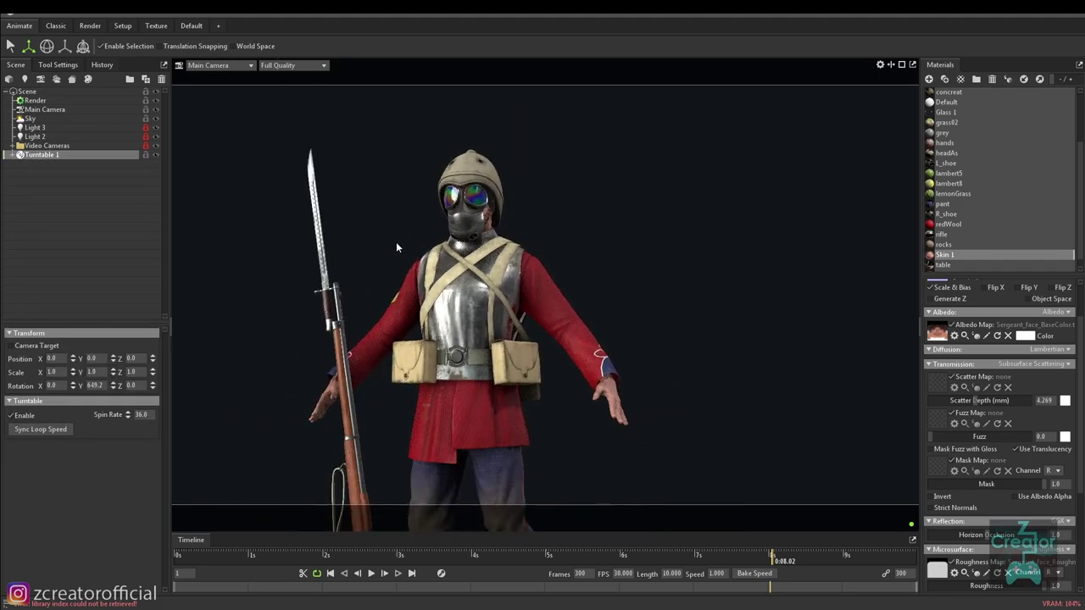
scroll(430, 323, "down", 1)
scroll(447, 331, "down", 2)
scroll(512, 327, "down", 1)
scroll(512, 326, "down", 1)
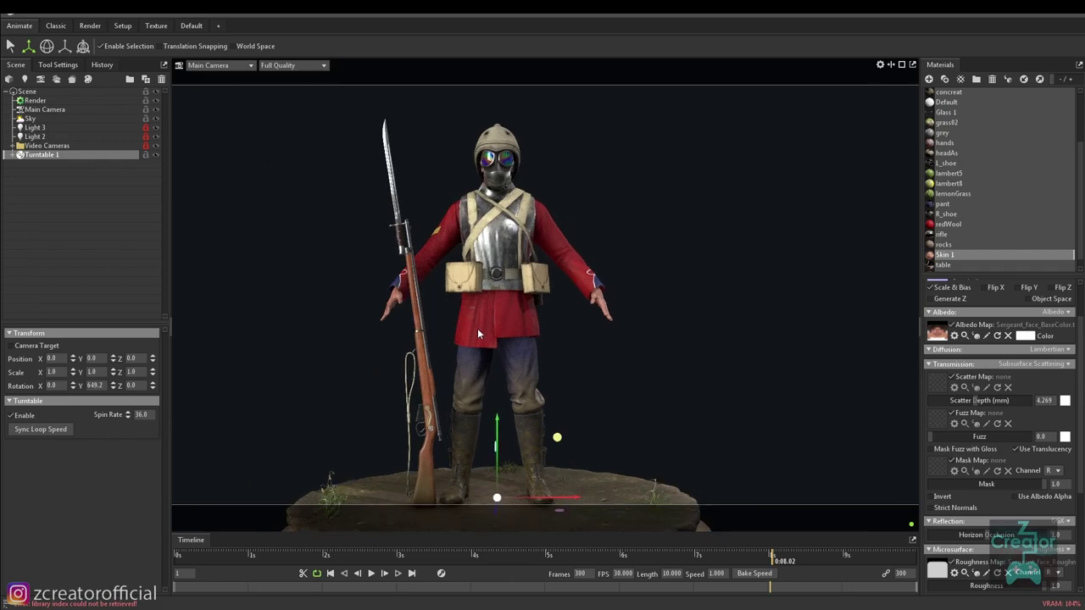
Select the Main Camera and toggle its Safe Frame overlay off and back on.
left_click(43, 113)
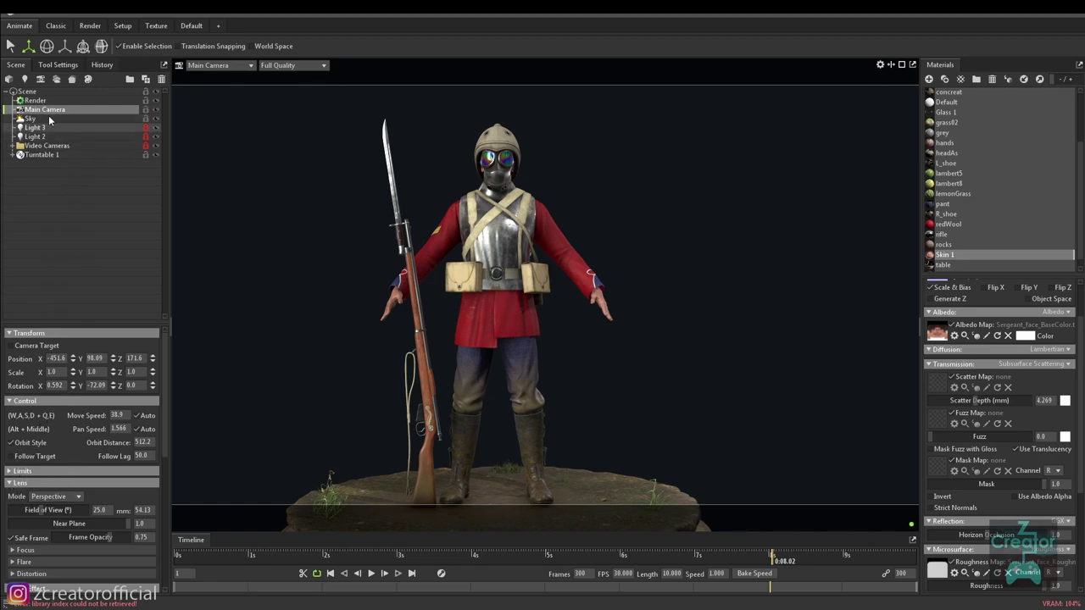
scroll(56, 430, "down", 1)
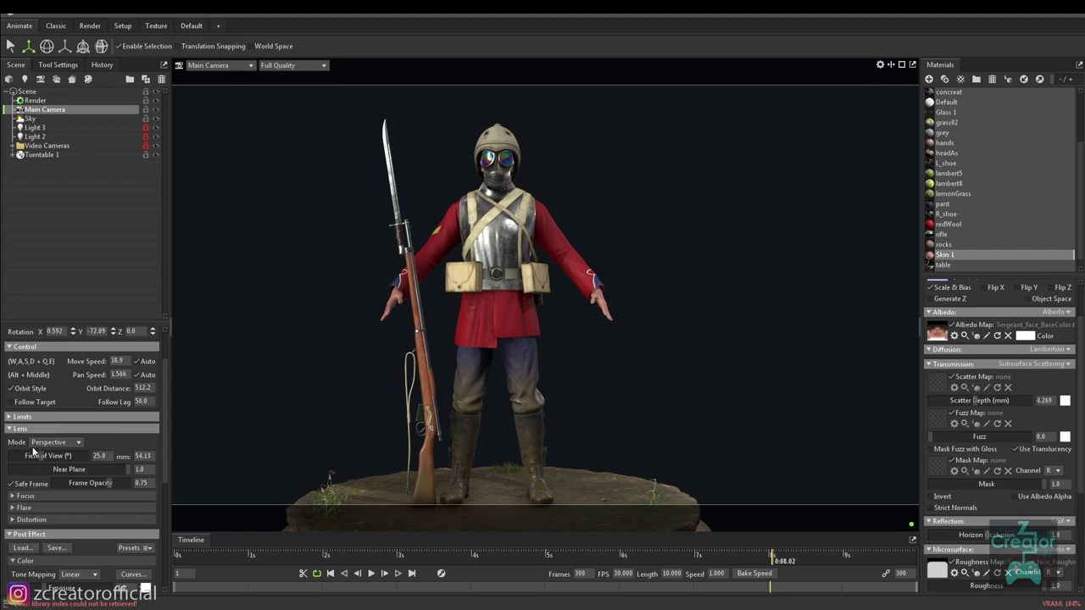
left_click(19, 489)
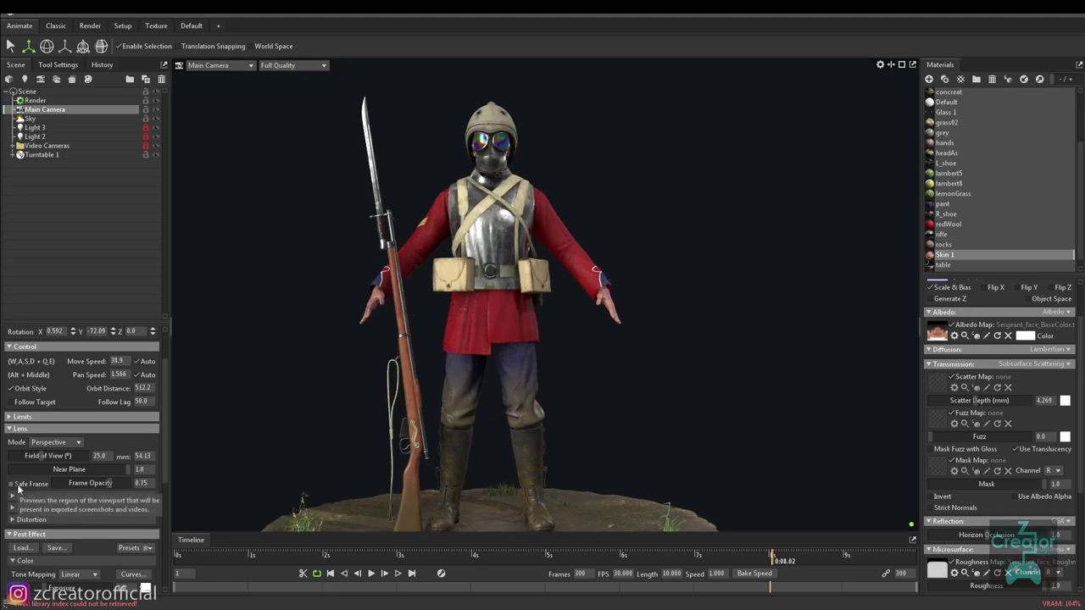
left_click(11, 483)
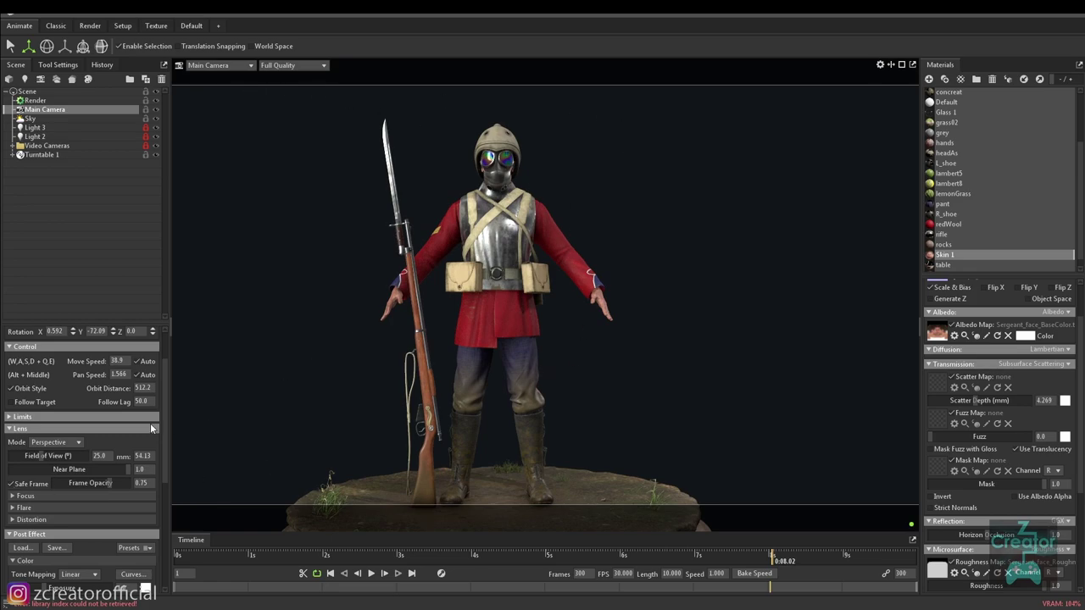
scroll(100, 434, "up", 2)
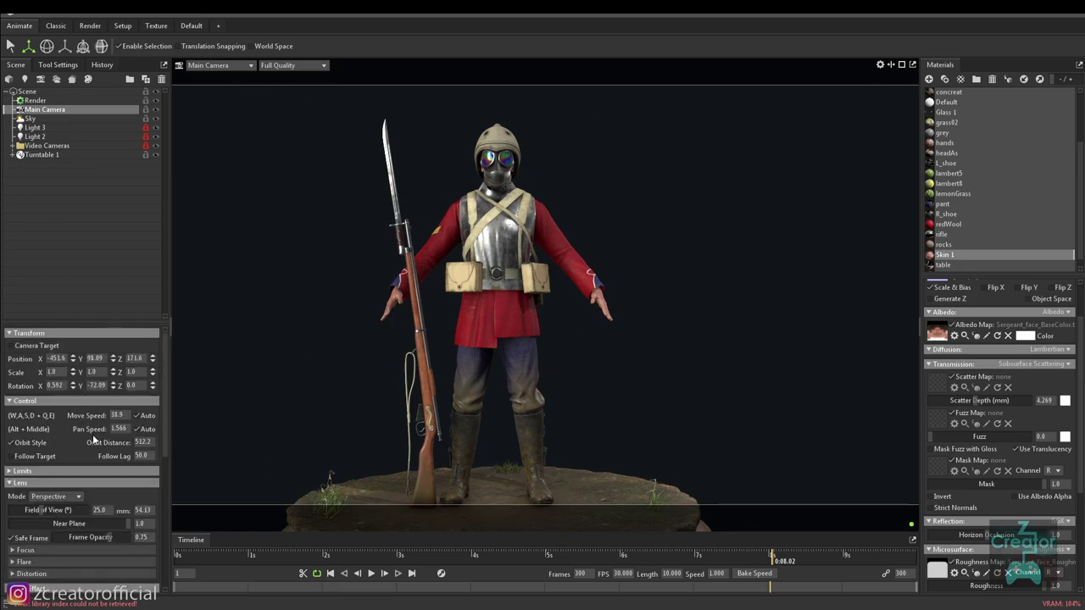
Move the camera back and left with A/S, lock Turntable 1, and play the turntable.
key("a")
key("s")
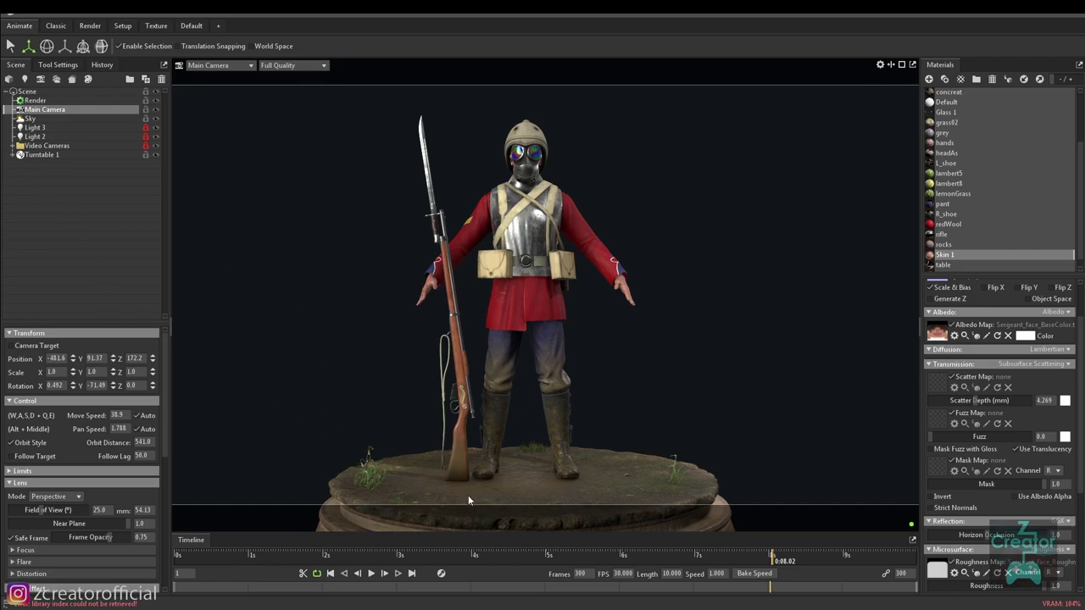
left_click(144, 155)
left_click(371, 574)
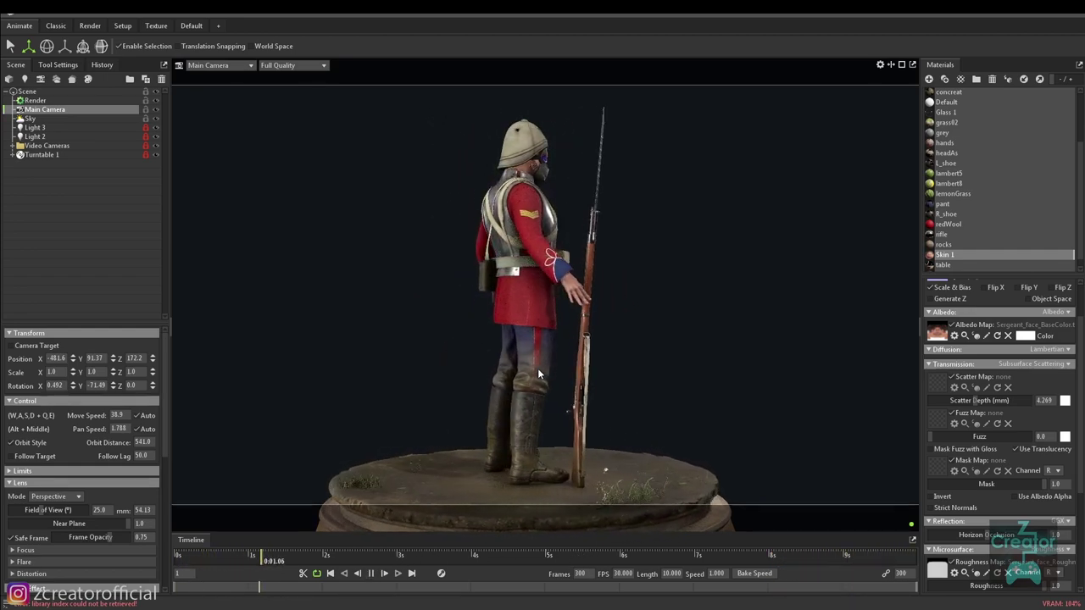
Rewind the turntable to frame 0, orbit to a front view of the sergeant, and resume playback.
left_click(370, 574)
left_click_drag(201, 558, 129, 552)
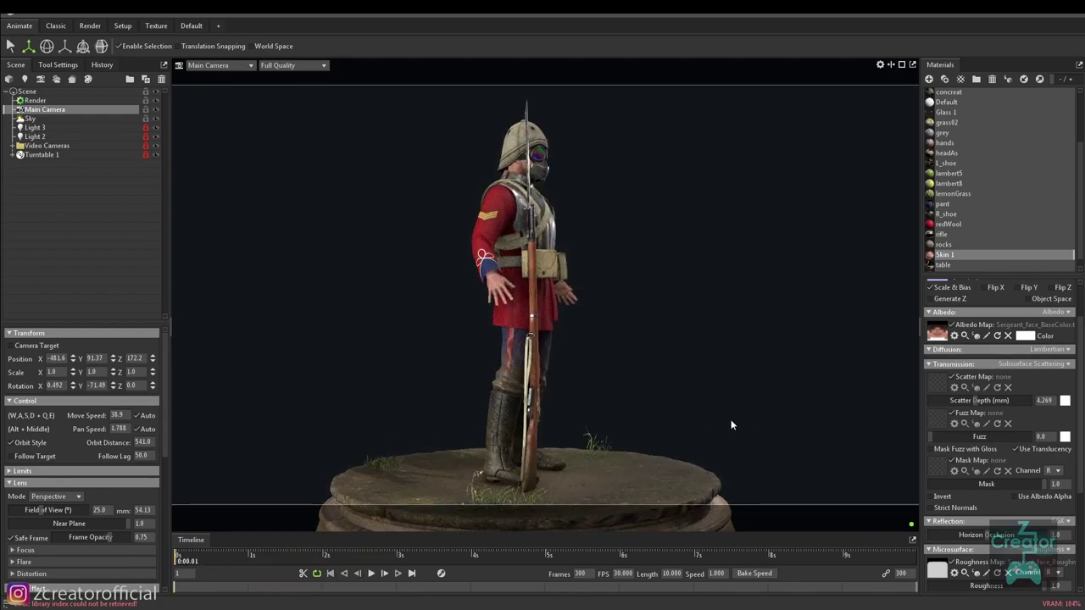
mouse_move(634, 423)
left_mouse_down()
mouse_move(515, 418)
mouse_move(566, 401)
mouse_move(578, 414)
left_mouse_up()
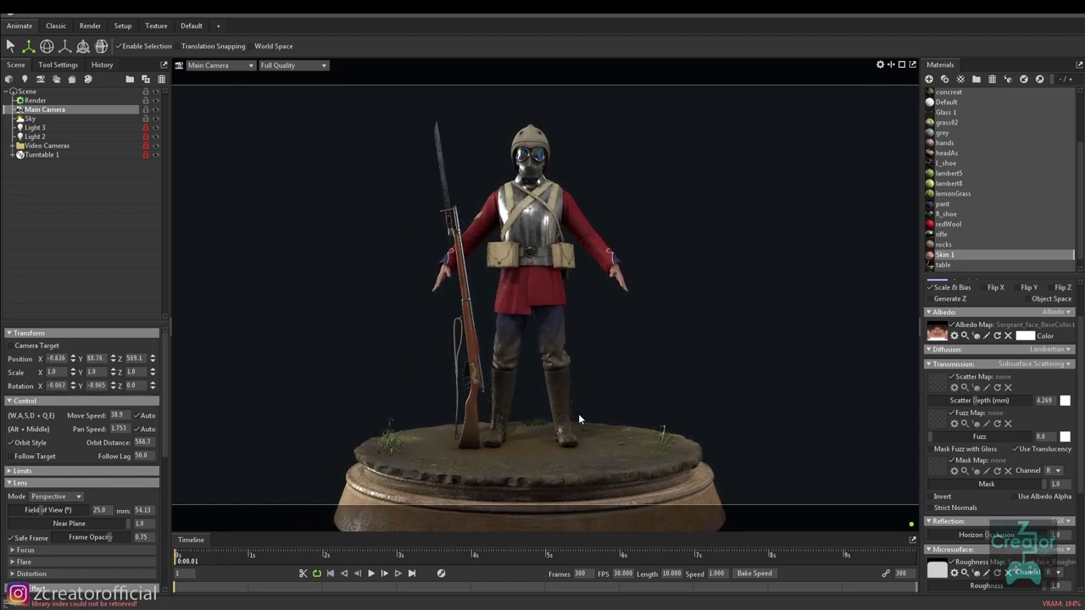
left_click(370, 574)
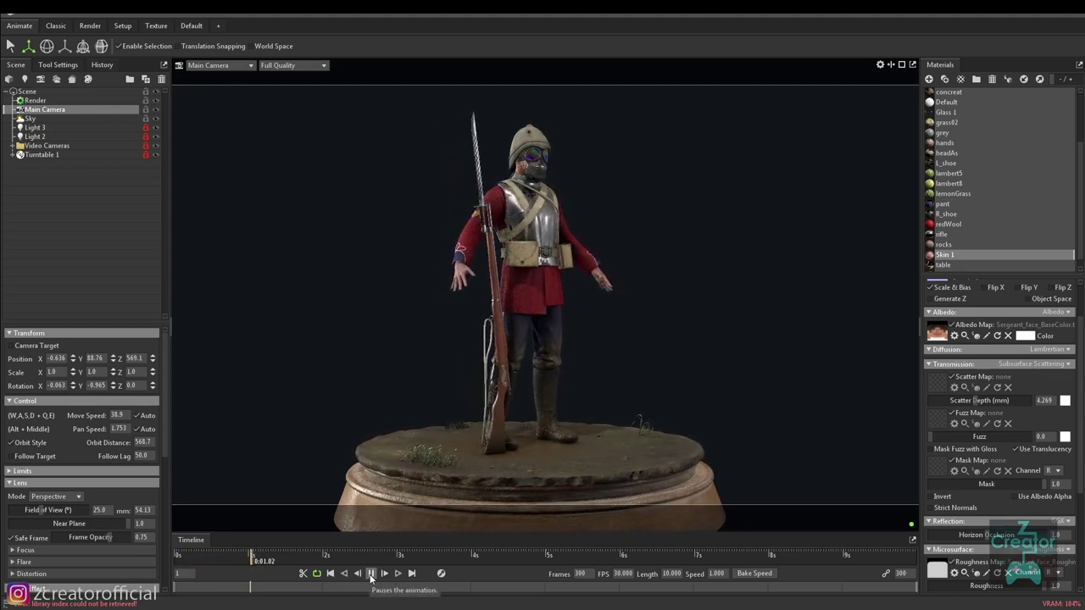
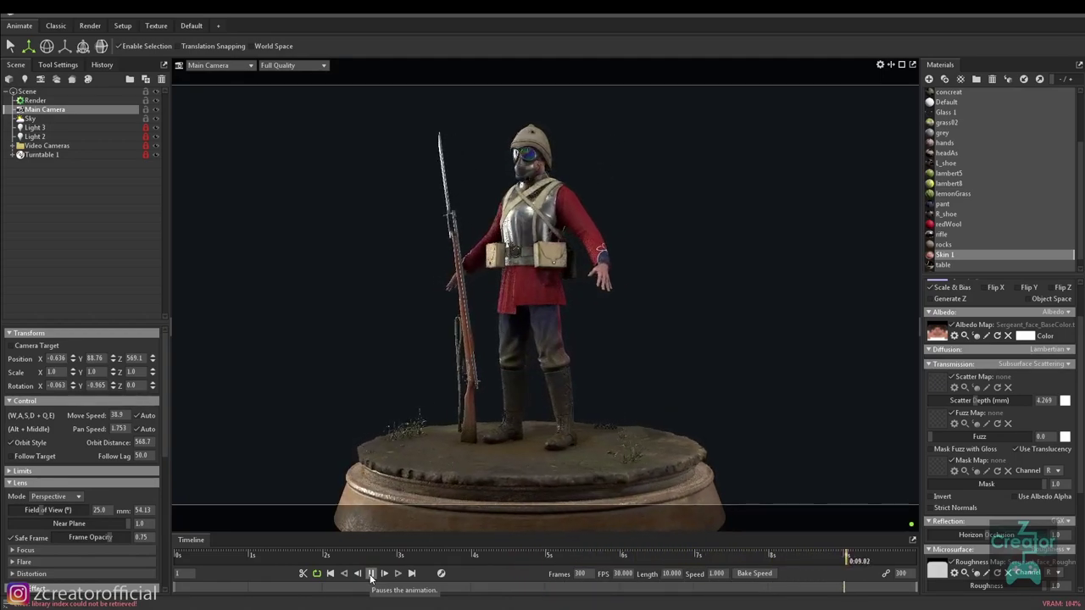
Pause the turntable and zoom down onto the grass tuft at the soldier's feet.
left_click(370, 574)
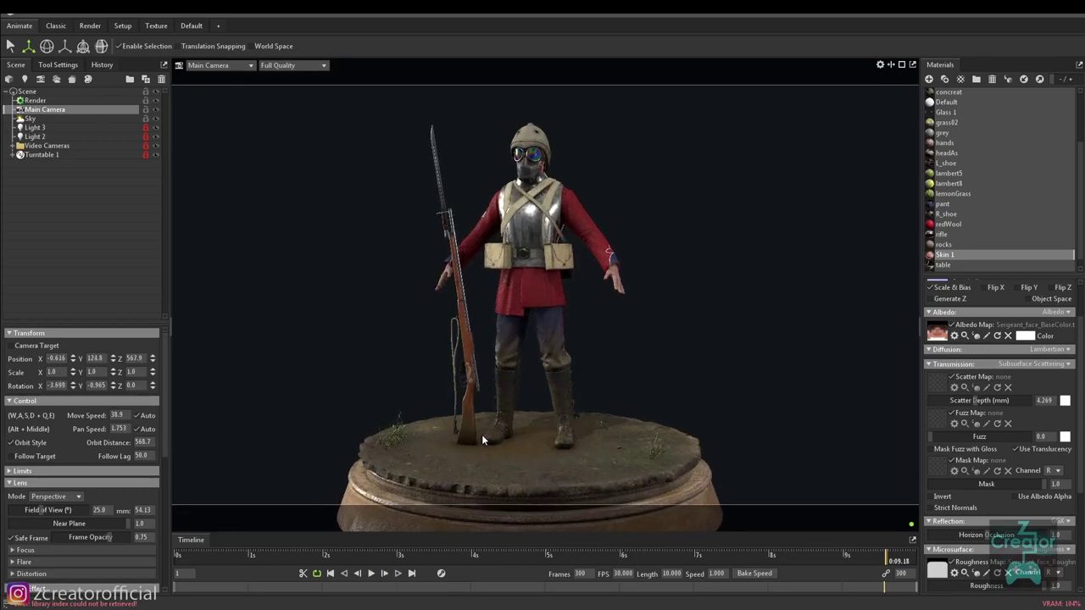
scroll(482, 438, "up", 3)
middle_click_drag(406, 359, 429, 362)
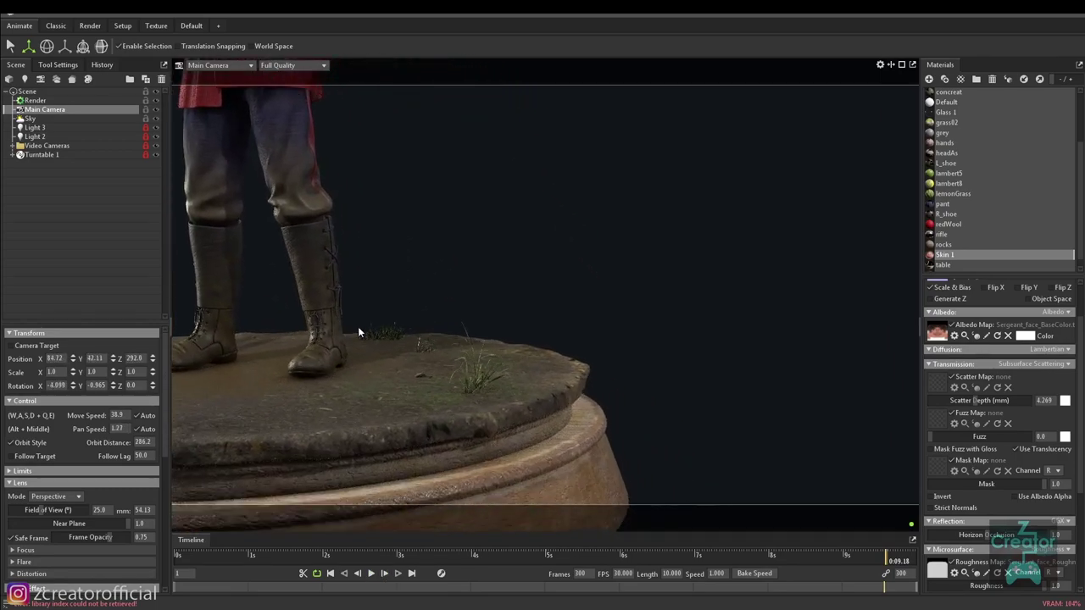
scroll(358, 326, "up", 5)
left_click_drag(429, 362, 430, 406)
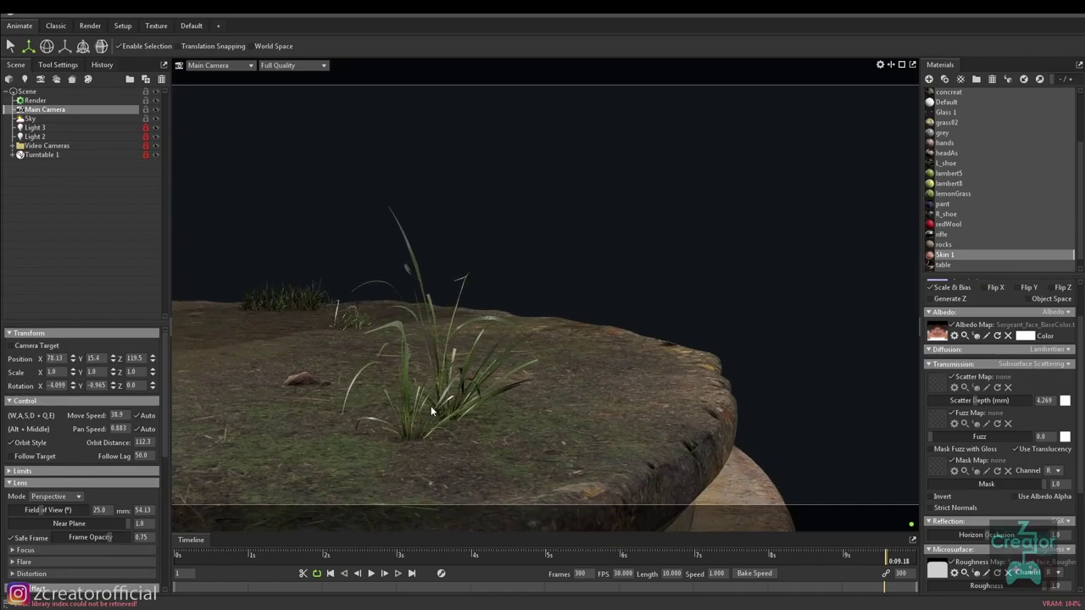
Show the lambert5 grass material settings, then orbit back to both boots and the rifle.
left_click(955, 174)
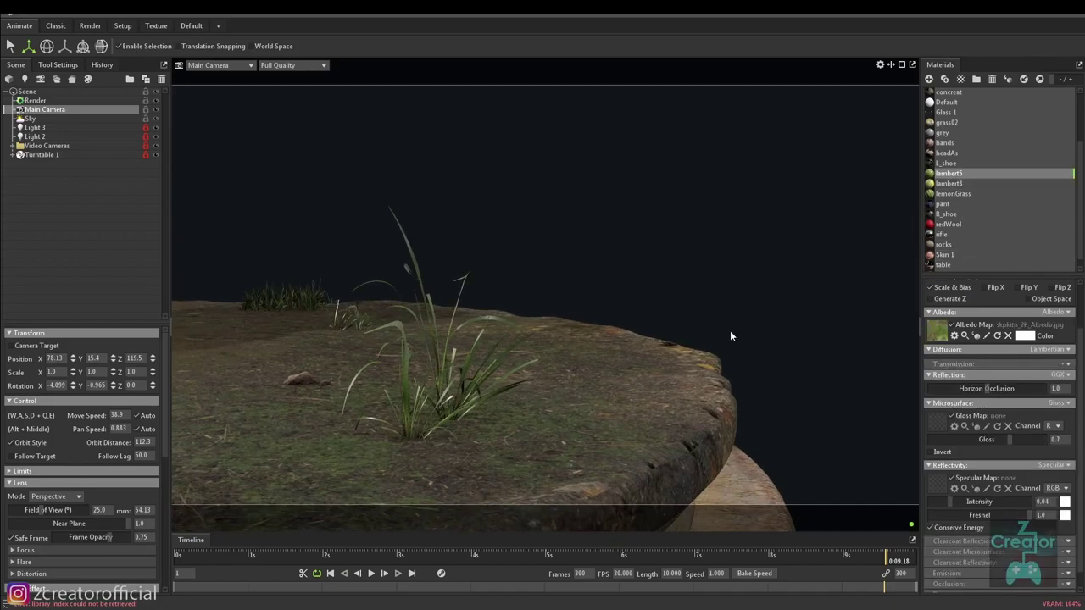
scroll(949, 410, "down", 2)
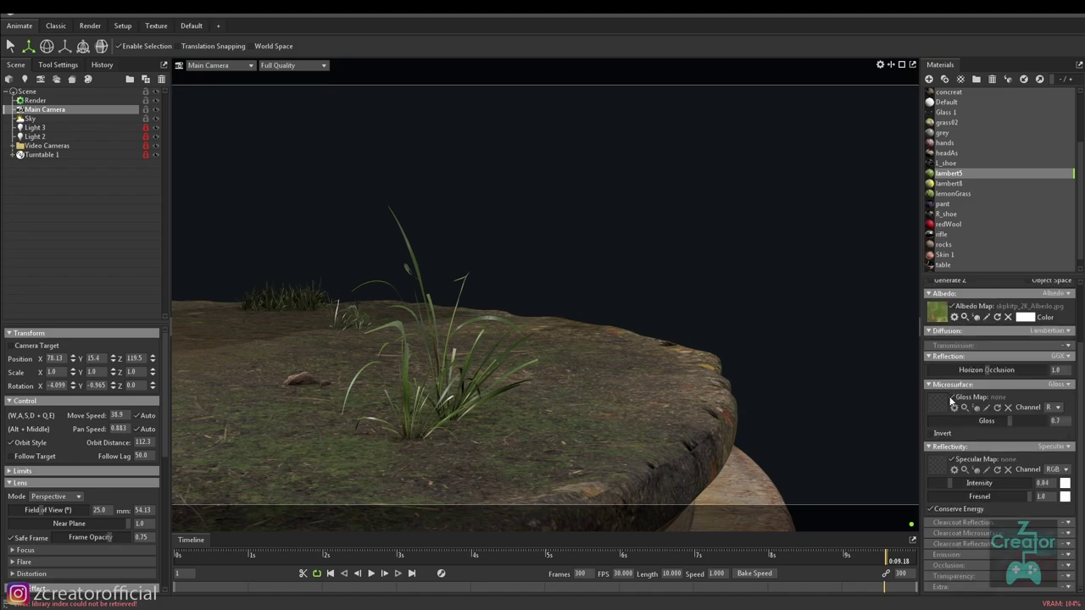
scroll(431, 336, "down", 3)
scroll(424, 337, "down", 4)
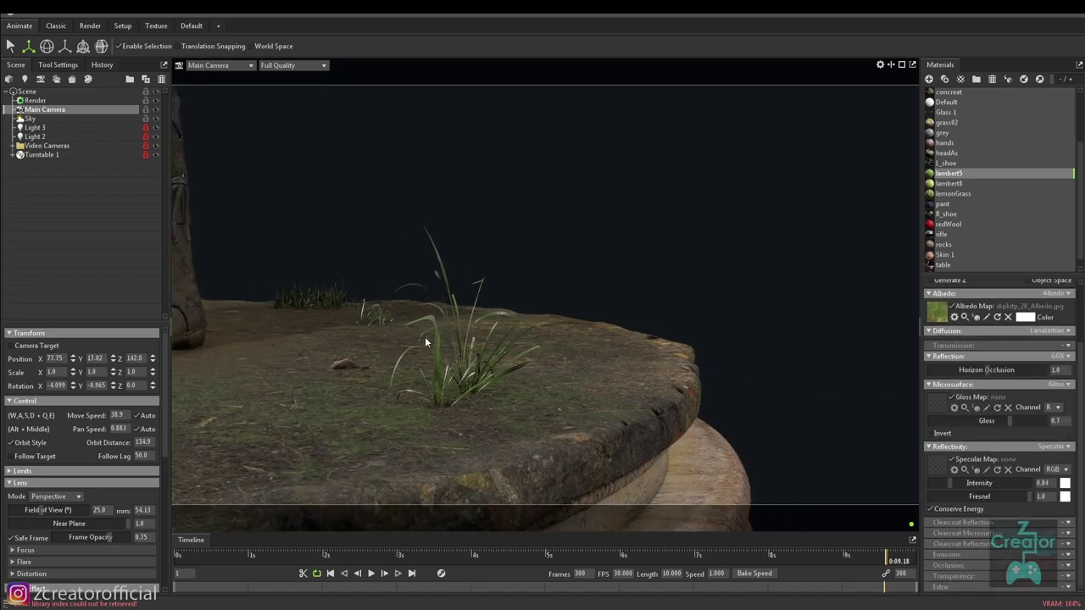
mouse_move(424, 337)
left_mouse_down()
mouse_move(580, 343)
mouse_move(405, 315)
mouse_move(488, 317)
mouse_move(493, 341)
left_mouse_up()
Zoom in closer on the soldier and raise the view to his helmeted head.
scroll(475, 310, "down", 3)
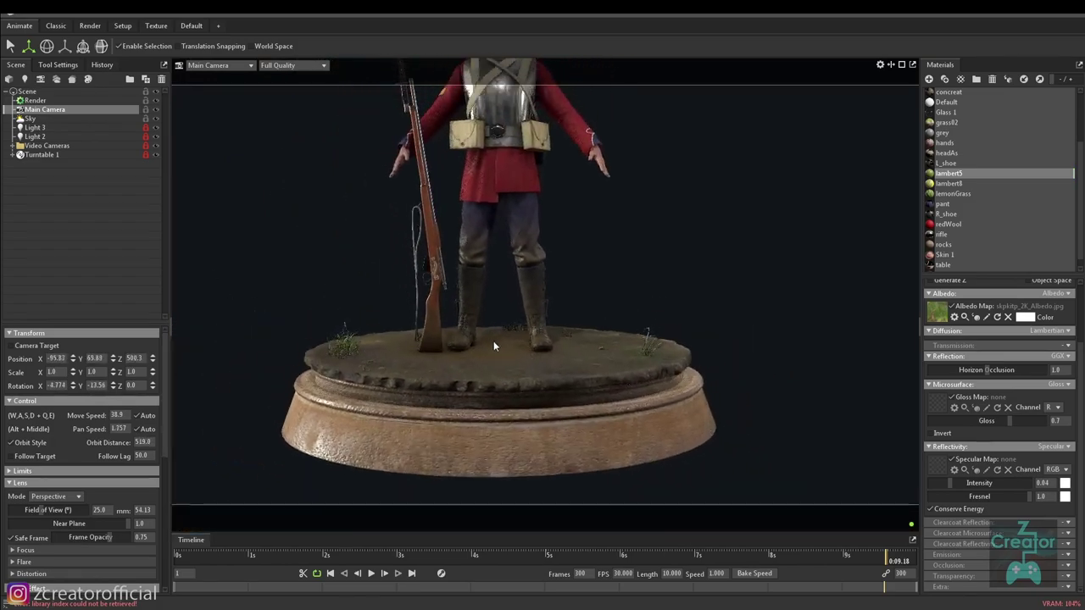
scroll(479, 326, "down", 4)
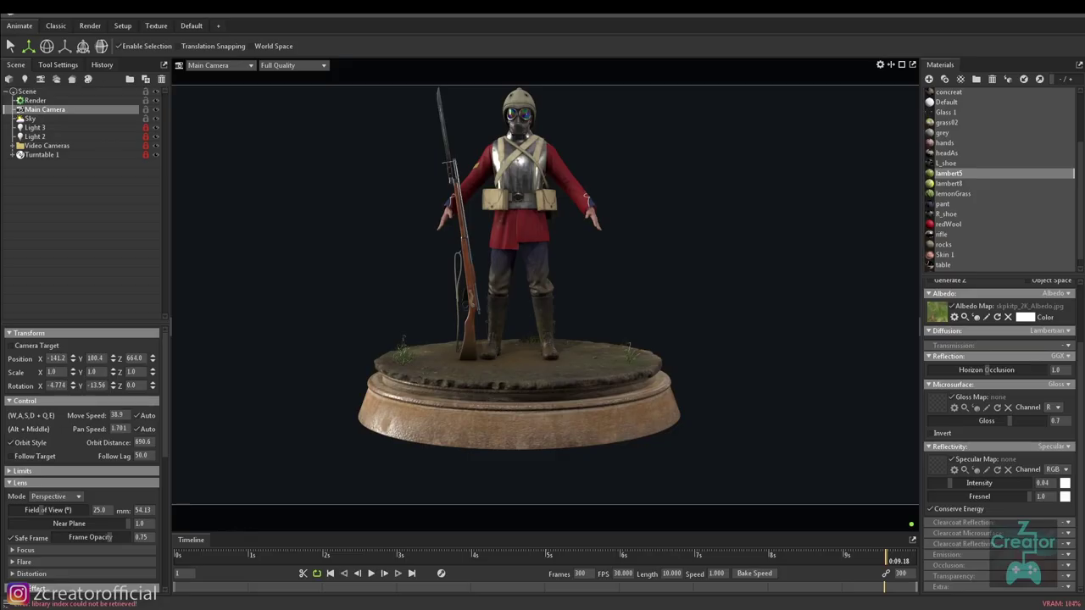
mouse_move(551, 260)
left_mouse_down()
mouse_move(546, 280)
mouse_move(560, 292)
left_mouse_up()
scroll(555, 241, "up", 4)
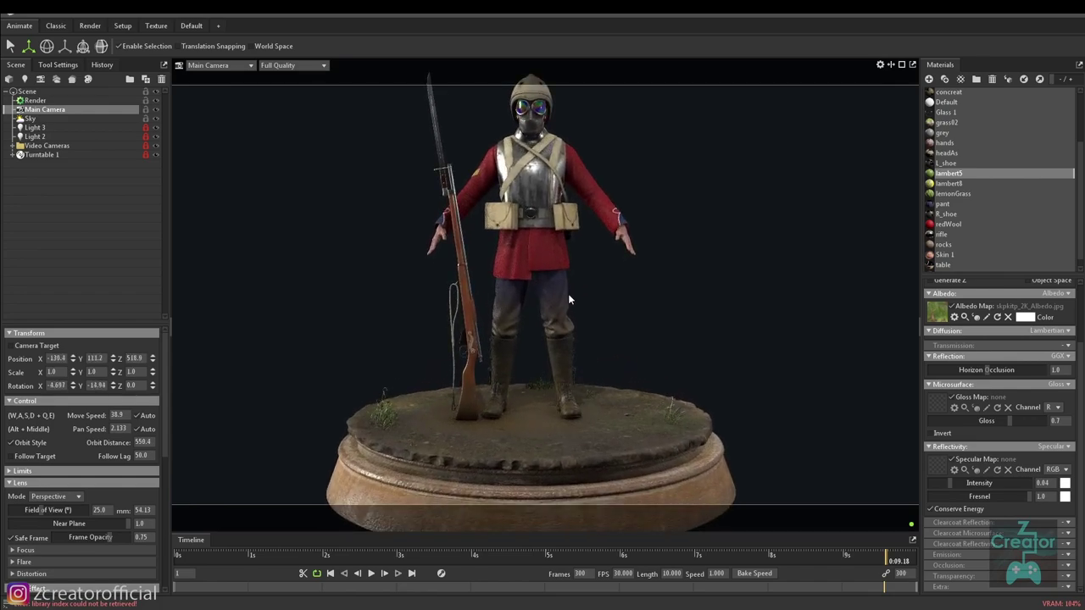
scroll(568, 293, "up", 2)
scroll(545, 273, "up", 2)
scroll(536, 311, "up", 4)
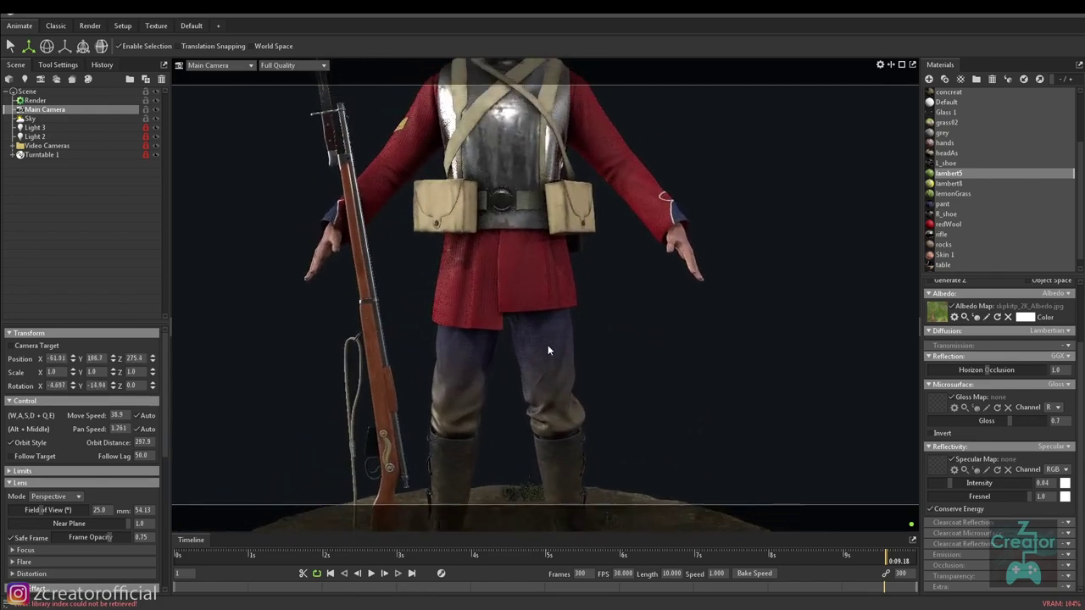
scroll(547, 345, "up", 2)
middle_click_drag(497, 185, 509, 272)
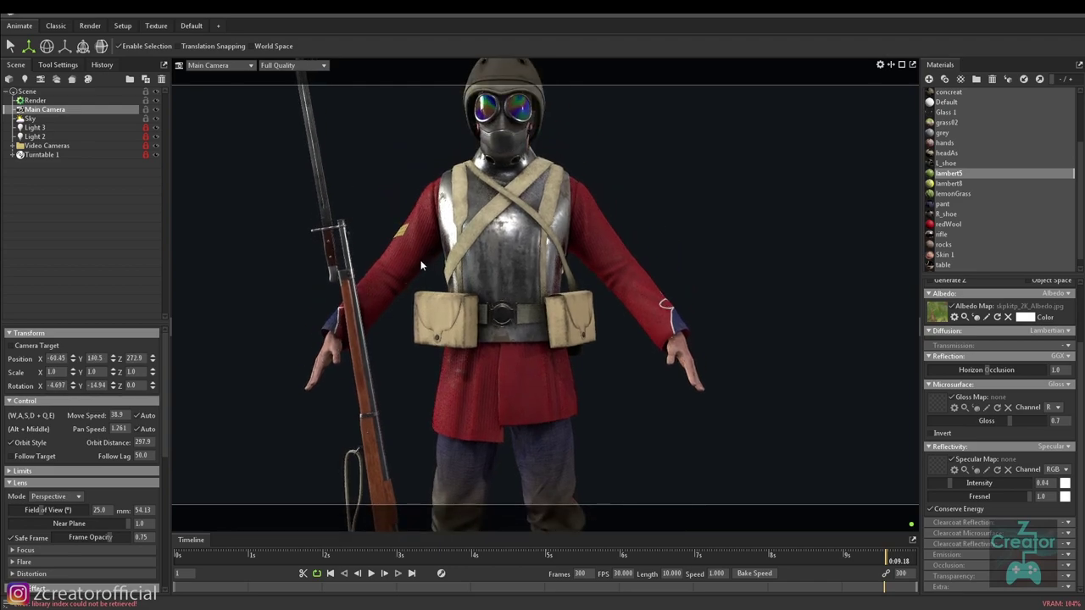
Zoom back out to a full-body view and deselect Main Camera.
scroll(543, 271, "down", 1)
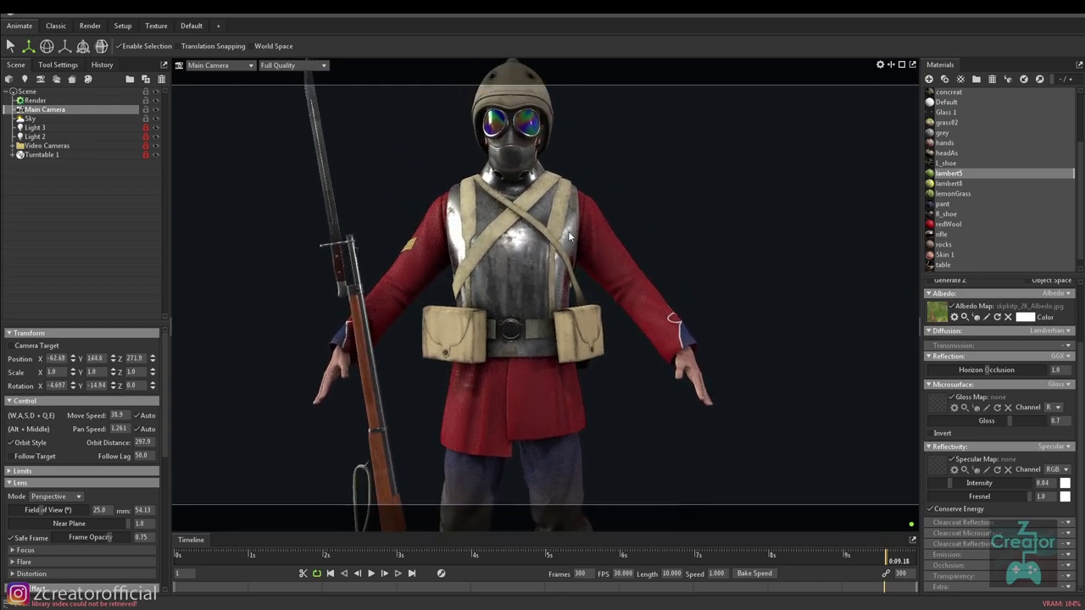
scroll(534, 277, "down", 2)
scroll(509, 246, "down", 2)
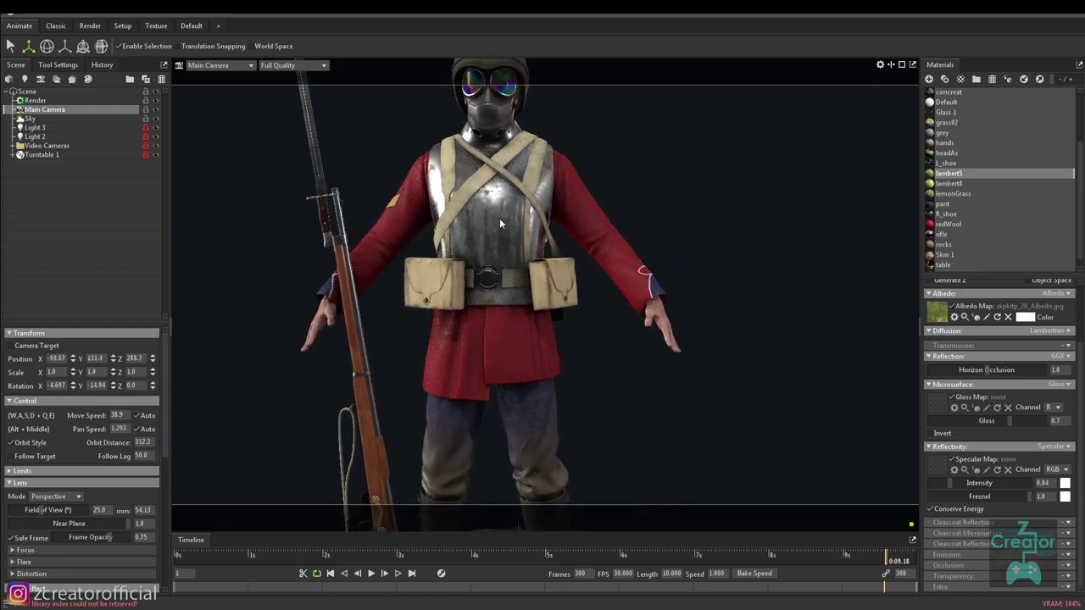
scroll(499, 218, "down", 2)
scroll(509, 237, "down", 1)
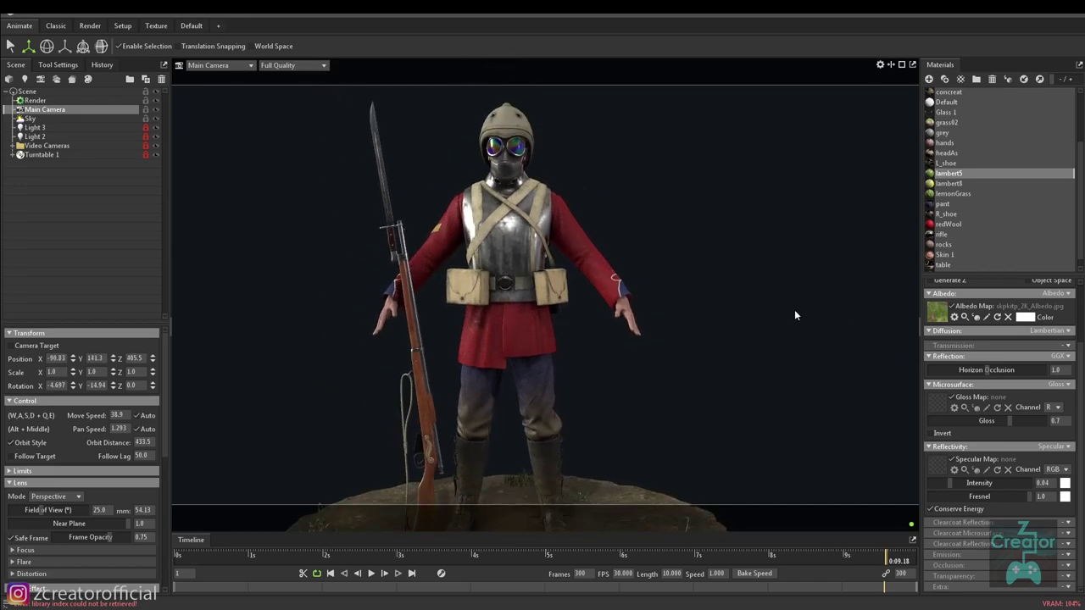
scroll(695, 310, "down", 2)
scroll(585, 302, "down", 2)
scroll(544, 289, "down", 2)
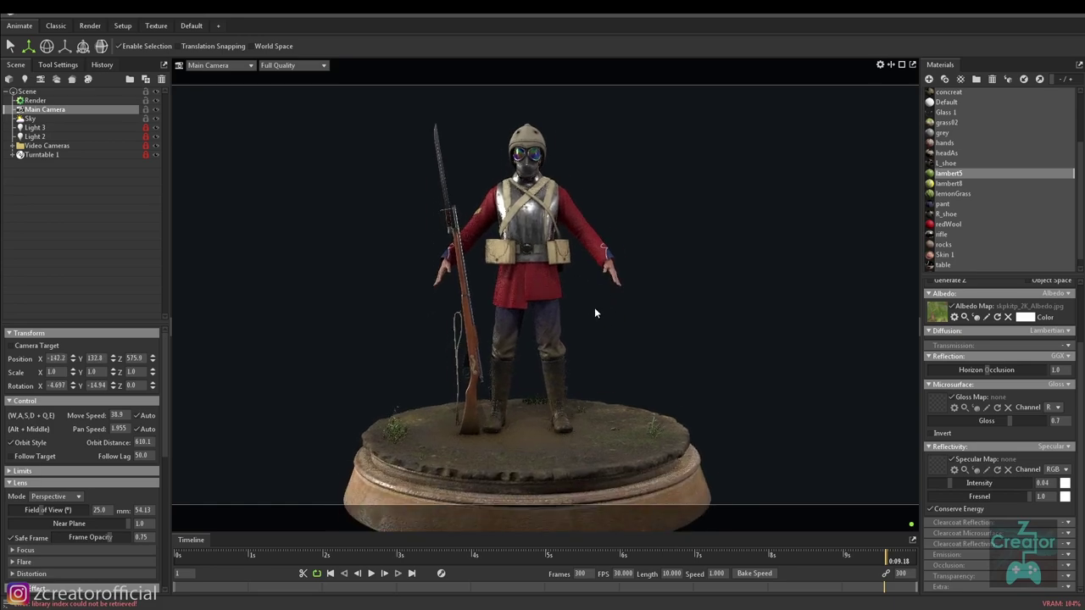
scroll(610, 305, "up", 1)
scroll(642, 320, "up", 1)
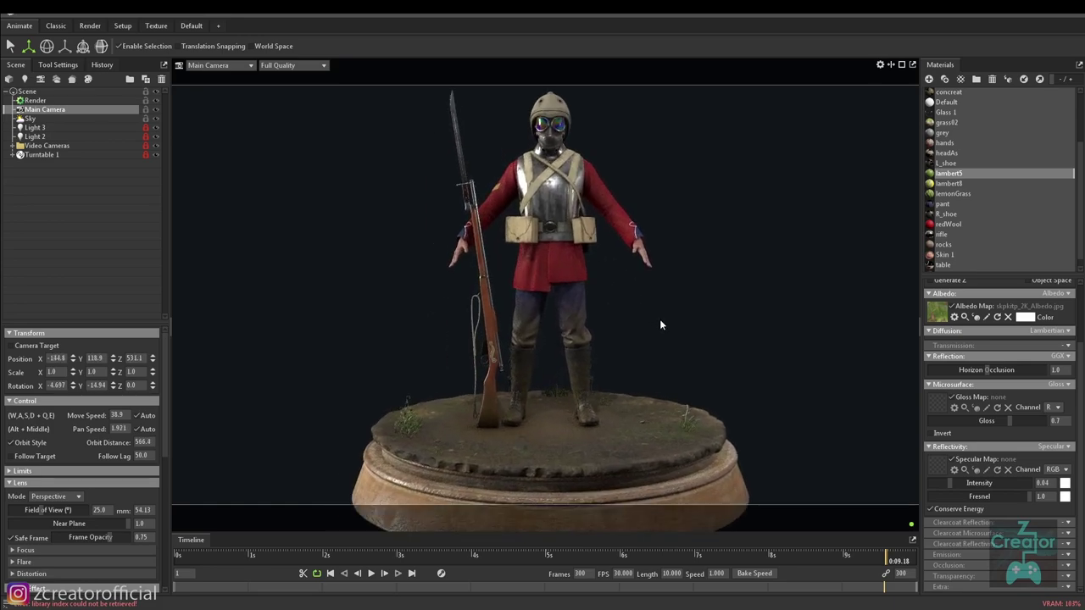
left_click(659, 319)
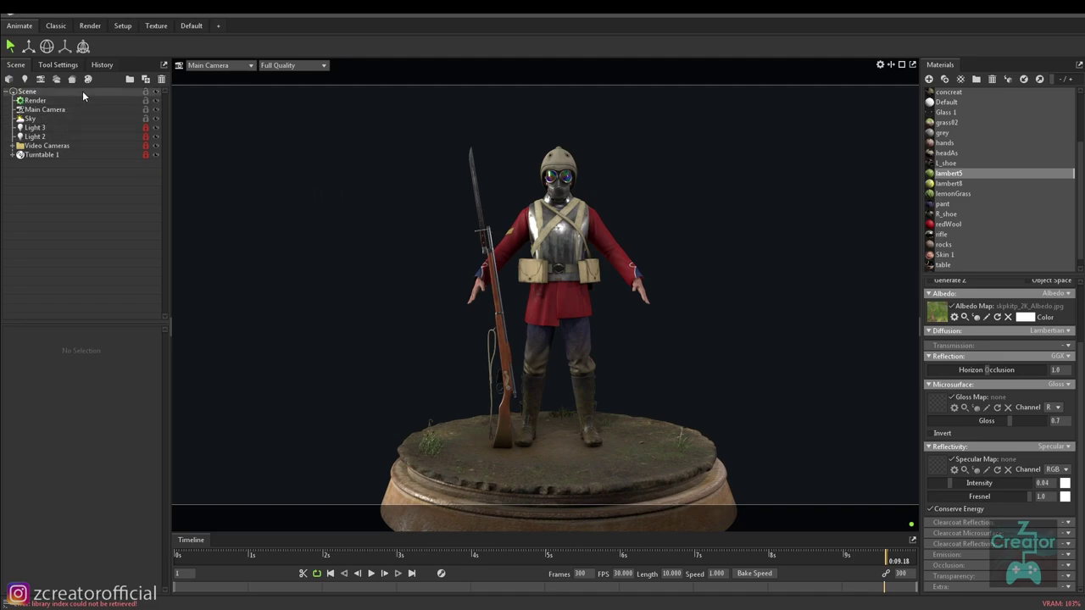
Turn off visibility of the Video Cameras group in the Scene tree.
left_click_drag(327, 168, 526, 254)
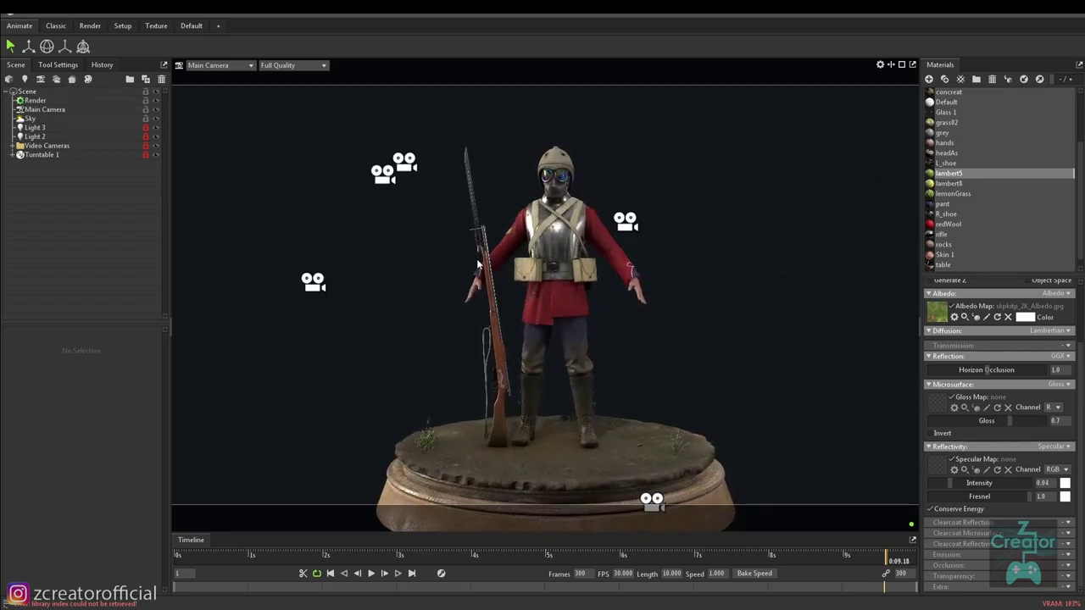
left_click(68, 8)
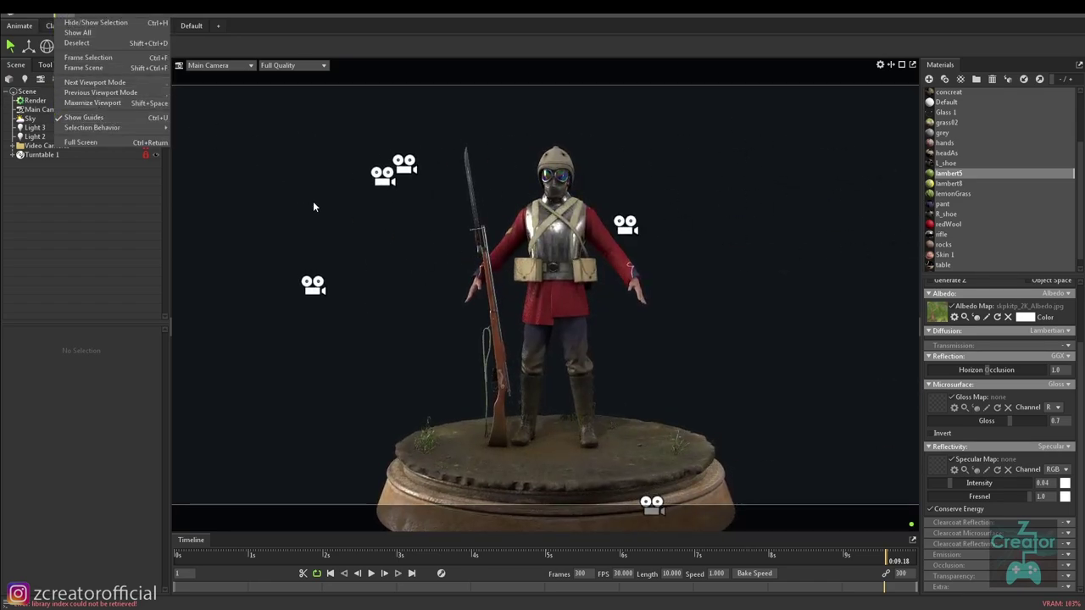
left_click(250, 202)
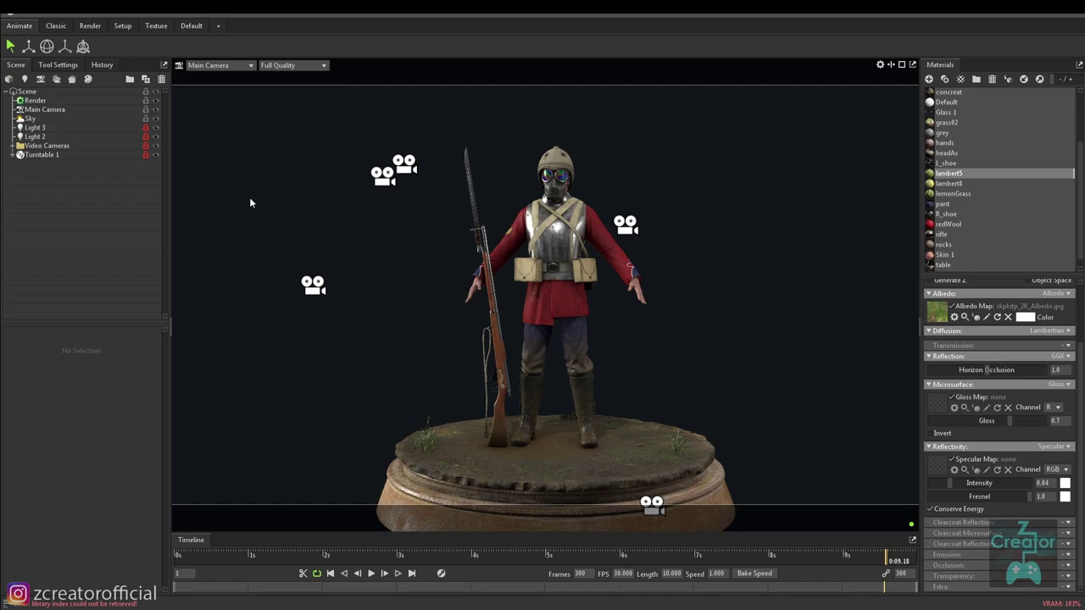
left_click(156, 145)
left_click_drag(526, 278, 509, 279)
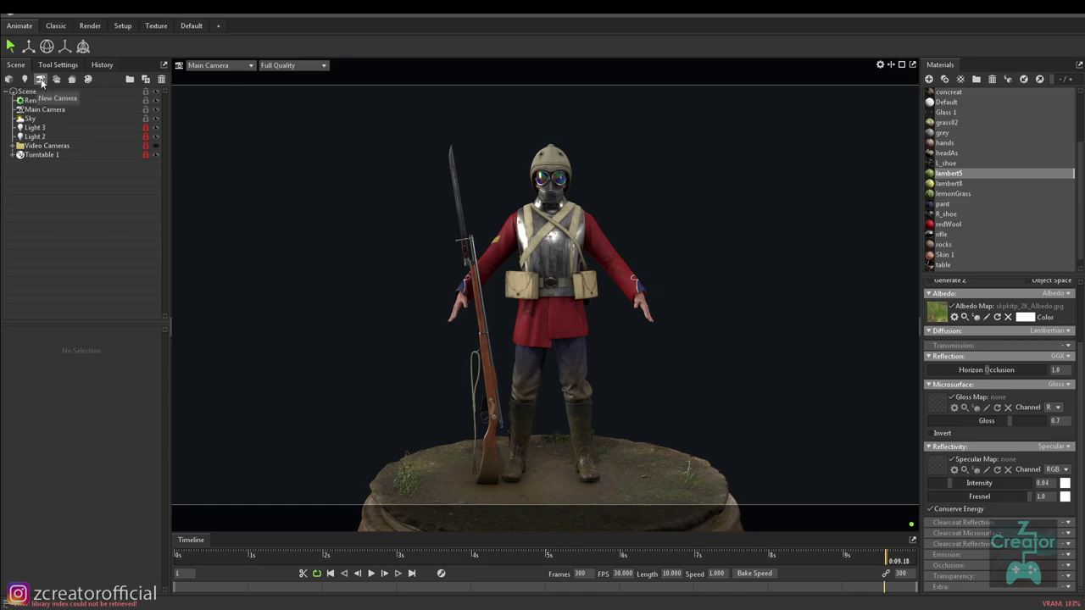
Create a new camera and rename Camera 1 to CloseUP02.
left_click(41, 80)
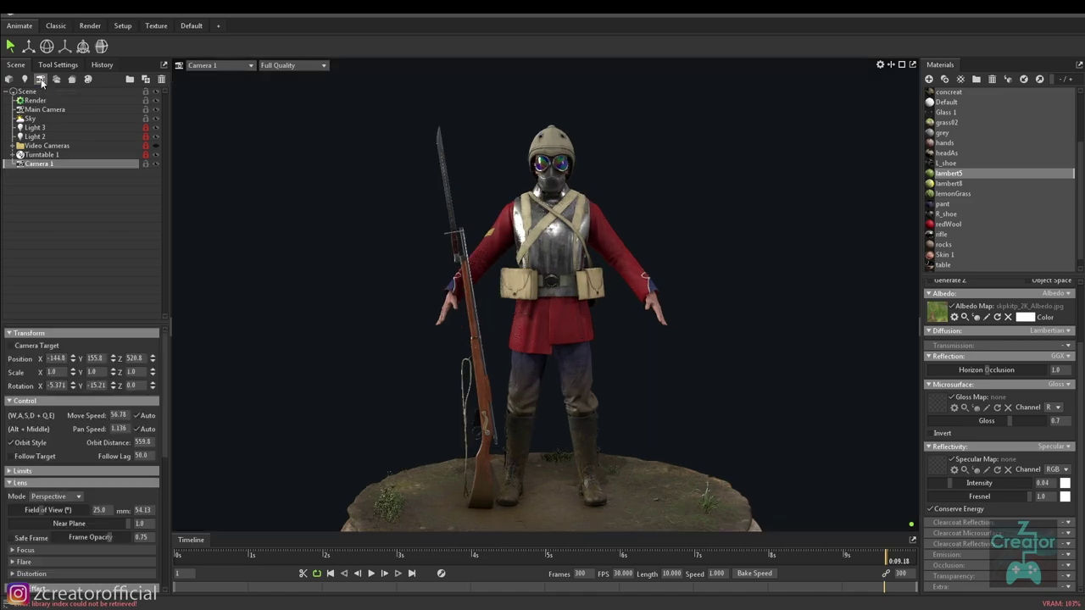
left_click(214, 66)
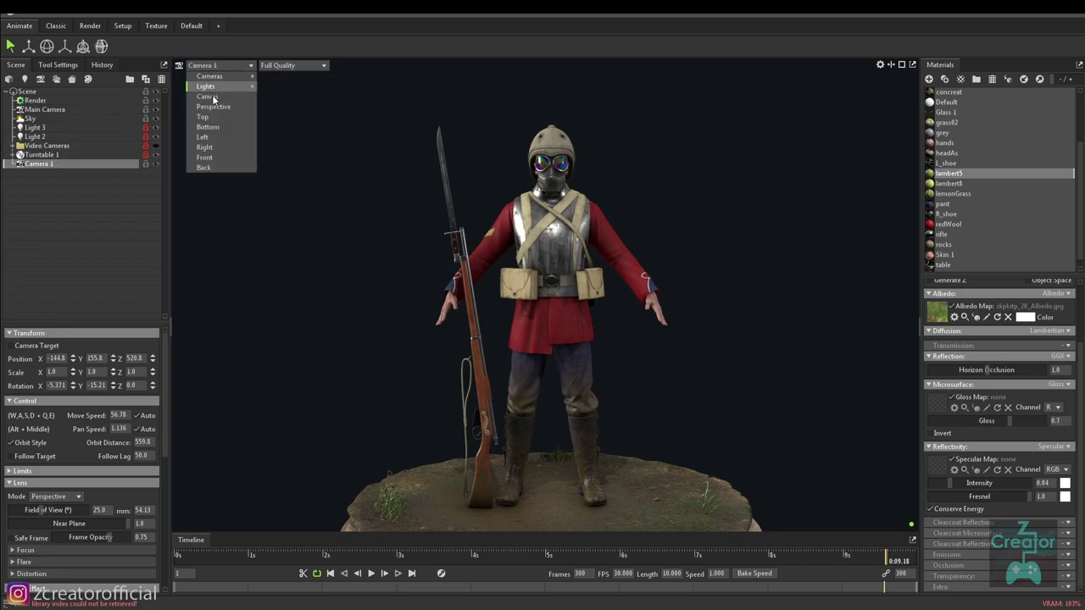
double_click(40, 163)
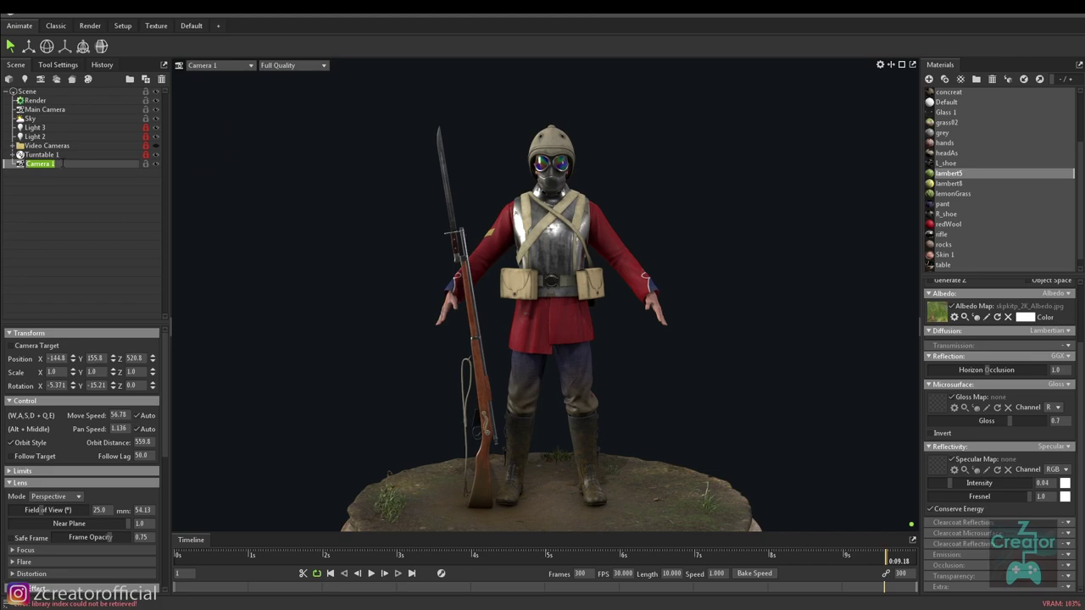
type("CloseUP02")
key("Return")
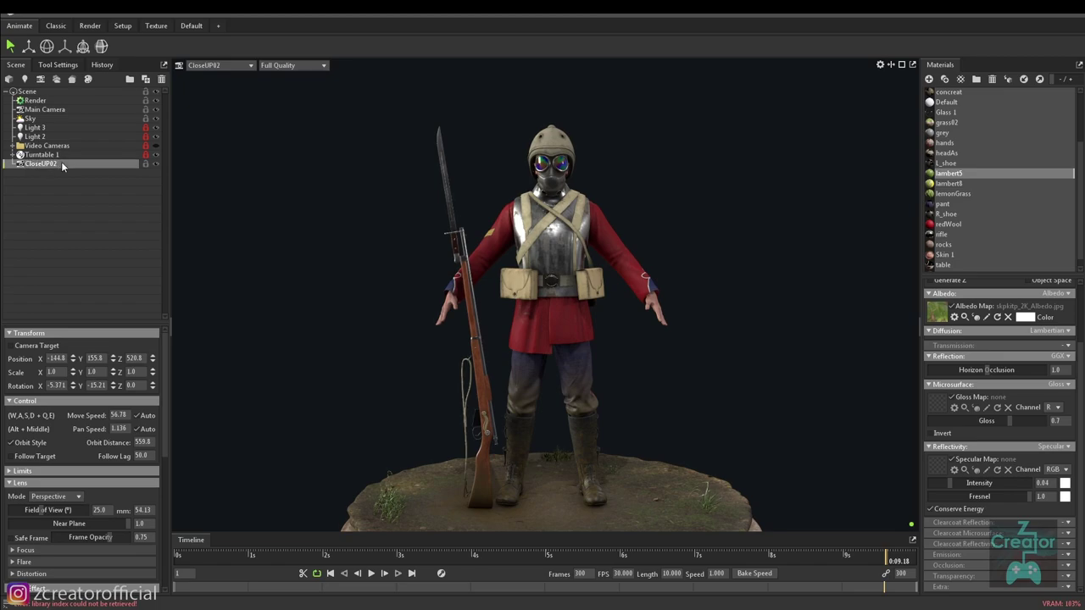
Shorten the camera's name from CloseUP02 to CloseUP.
left_click(19, 146)
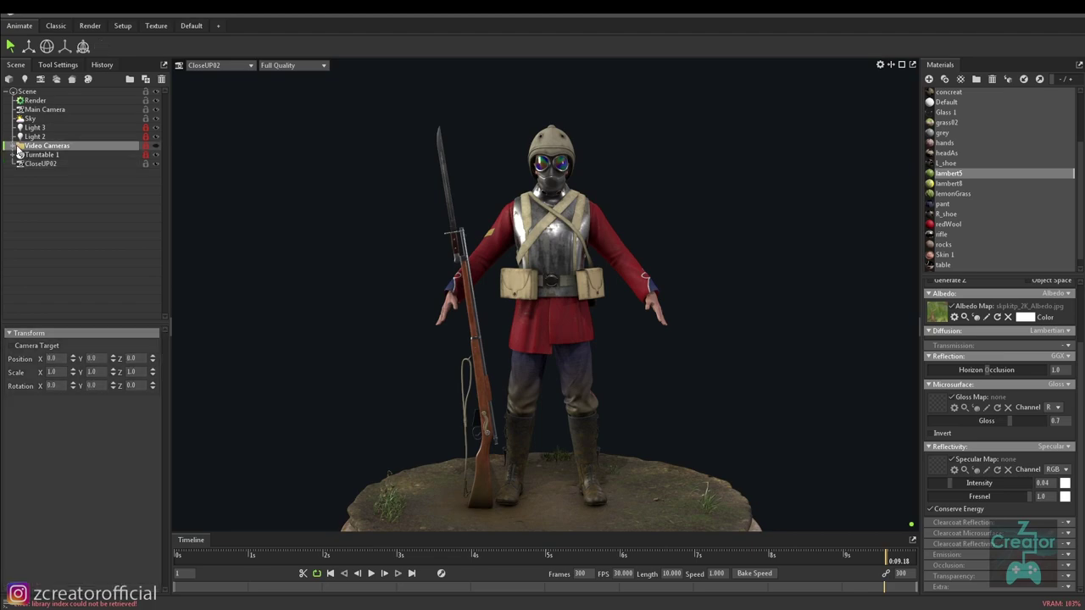
left_click(11, 146)
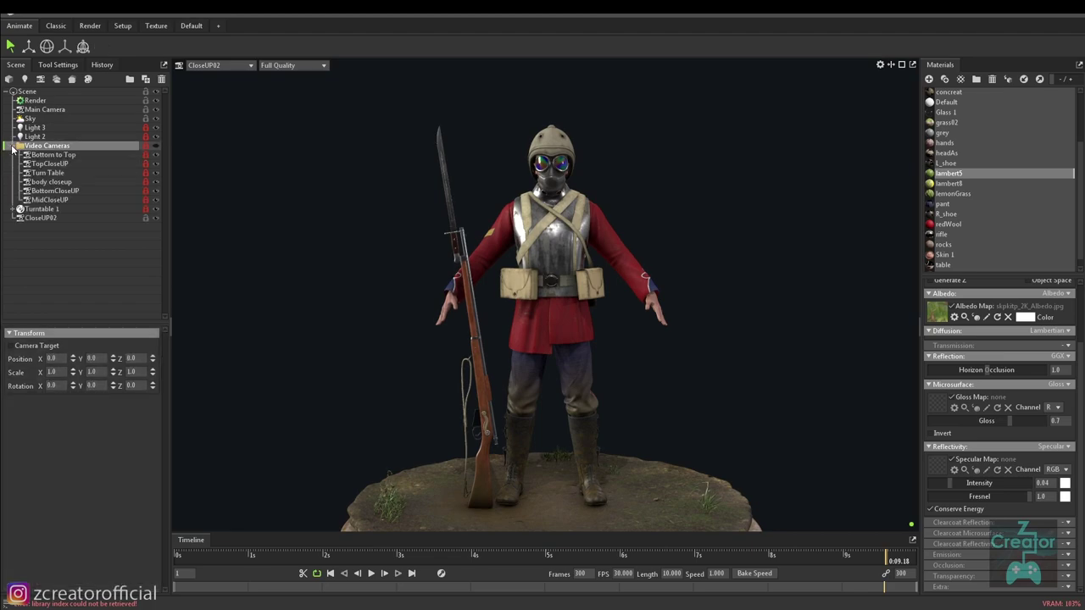
left_click(11, 147)
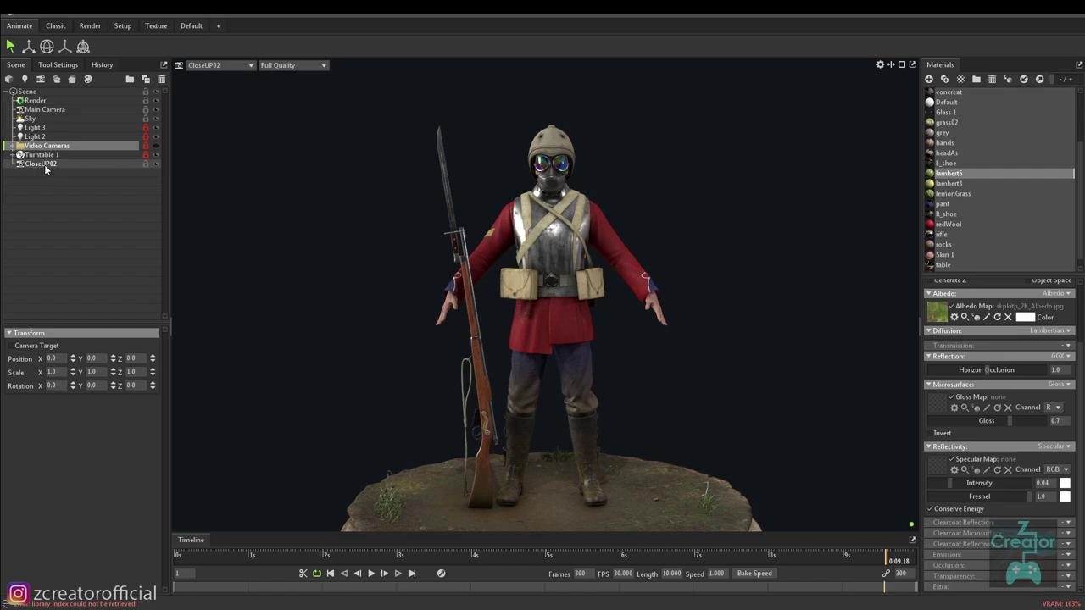
left_click(44, 164)
left_click_drag(50, 164, 89, 167)
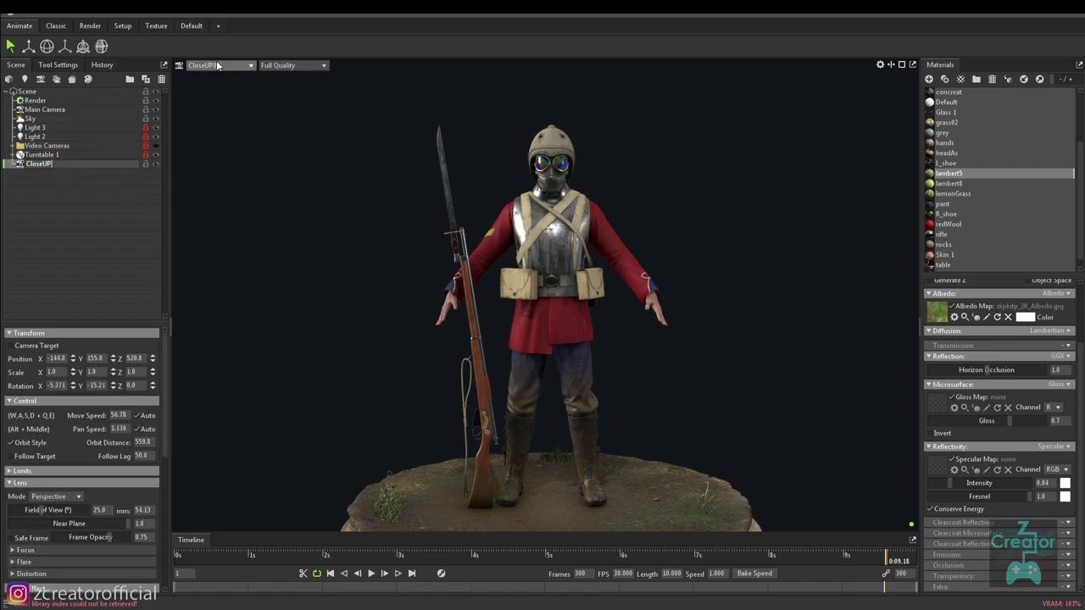
left_click(458, 255)
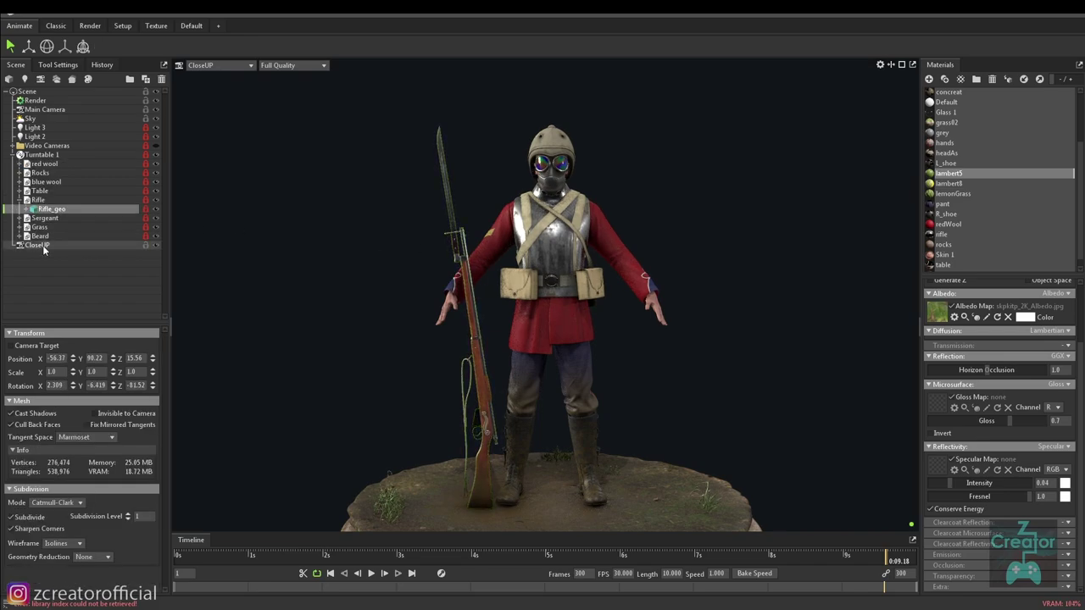
Select the CloseUP camera, enable Safe Frame, and orbit in on the soldier.
left_click(12, 154)
left_click(37, 162)
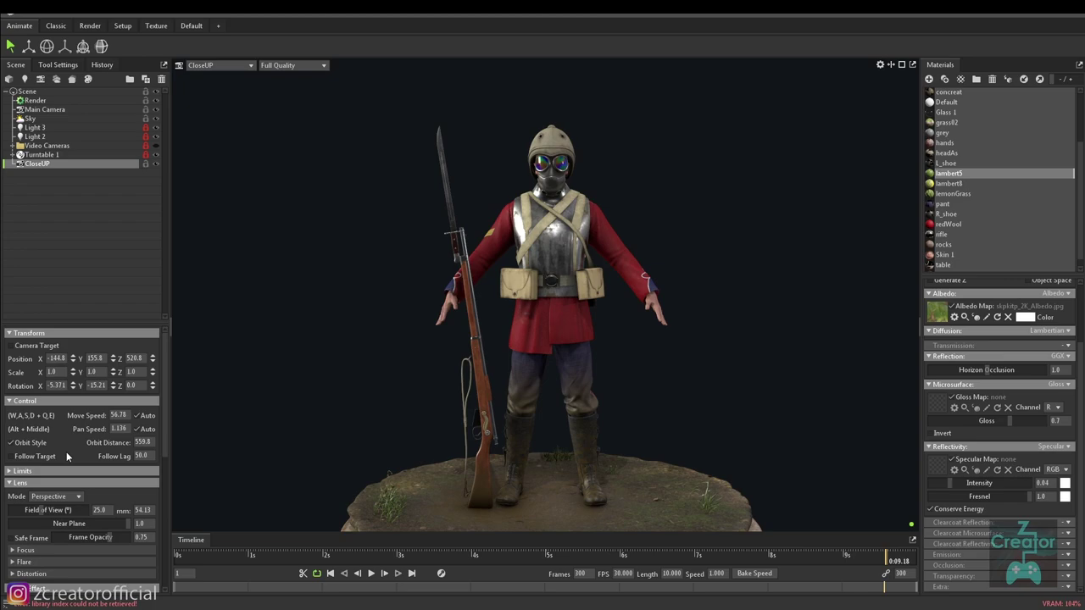
scroll(67, 458, "down", 2)
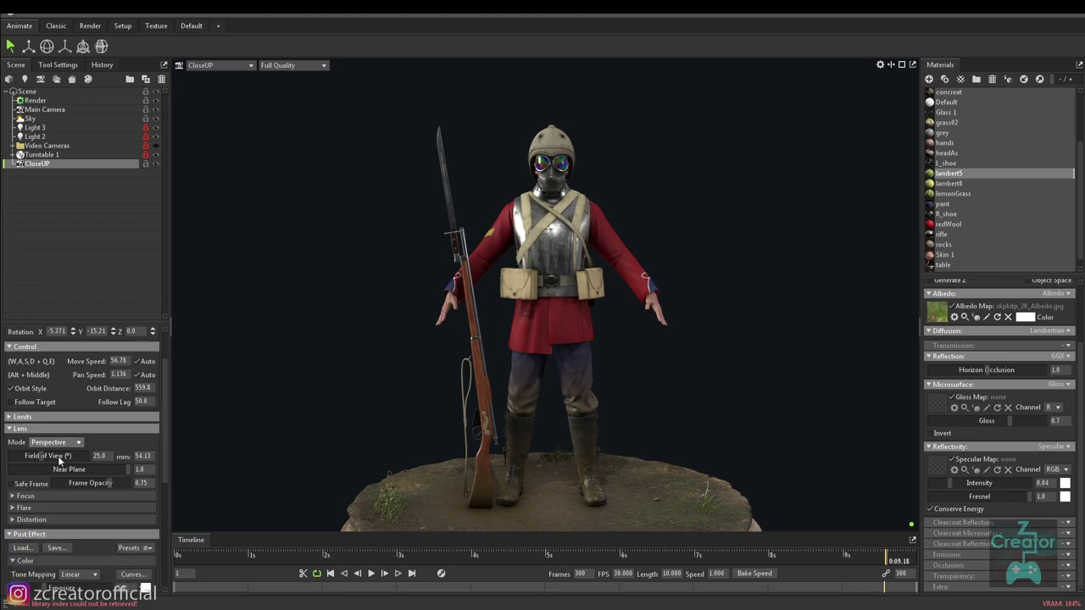
left_click(12, 485)
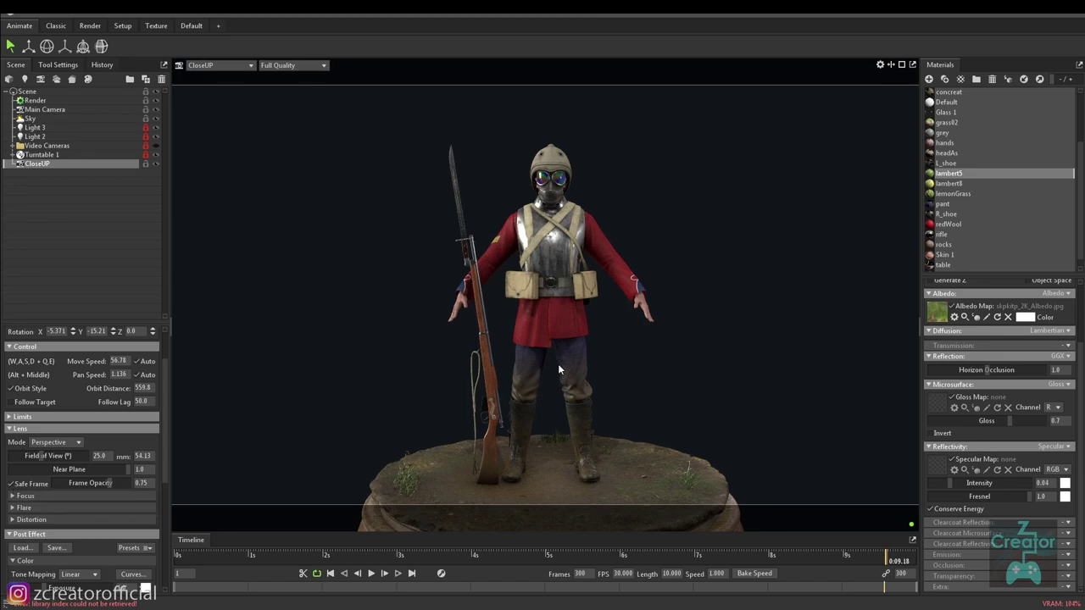
left_click_drag(635, 370, 586, 309)
scroll(547, 400, "up", 3)
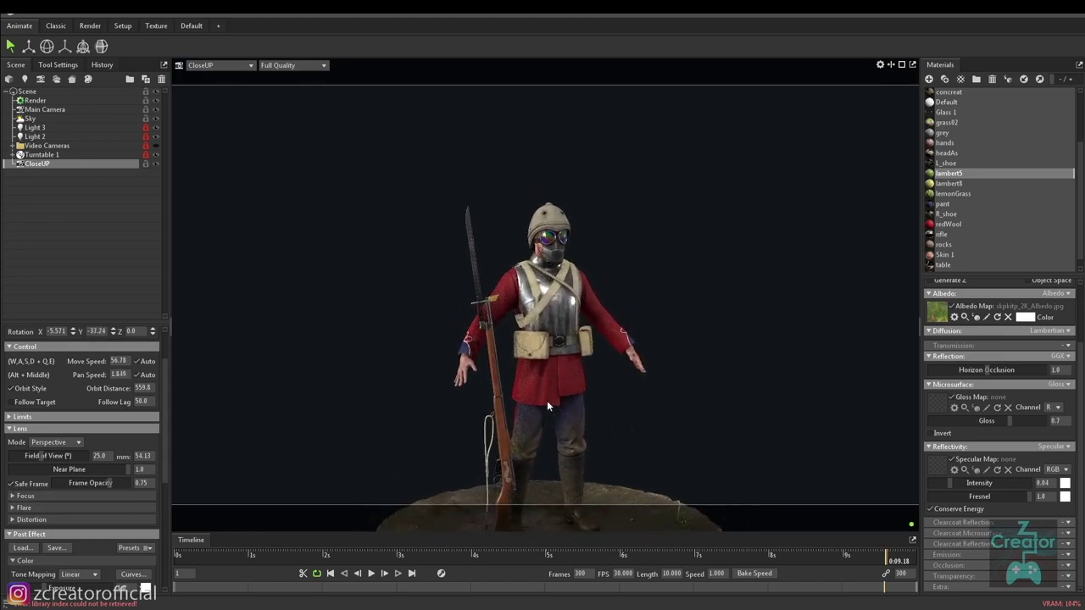
scroll(579, 435, "up", 3)
mouse_move(579, 435)
left_mouse_down()
mouse_move(574, 390)
mouse_move(542, 409)
mouse_move(555, 416)
left_mouse_up()
scroll(572, 384, "up", 3)
scroll(523, 381, "up", 2)
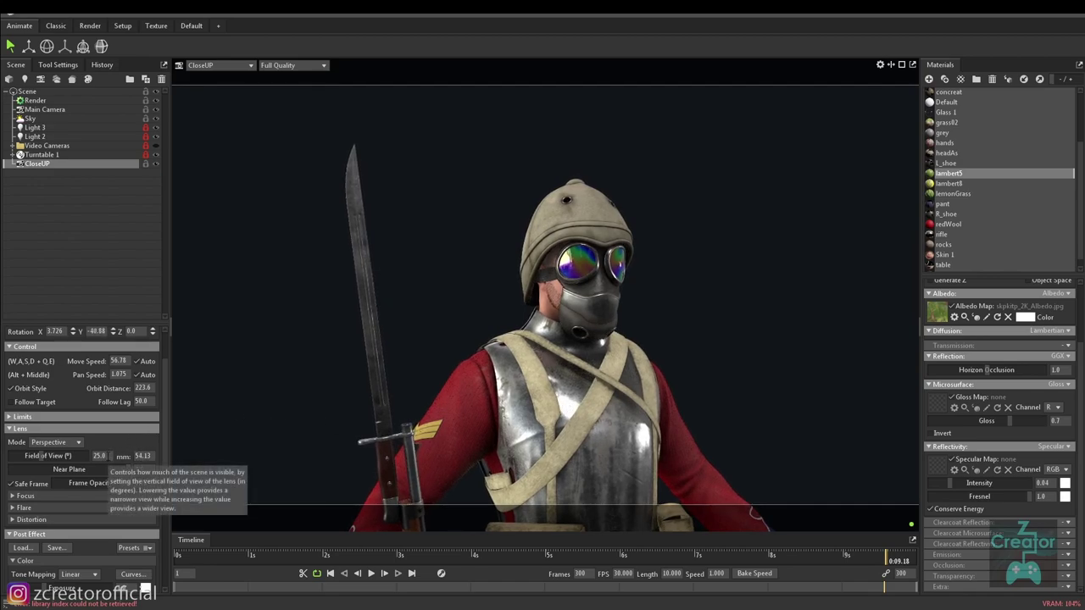
Set the CloseUP camera's Field of View to 50 and reframe the upper body.
left_click(99, 455)
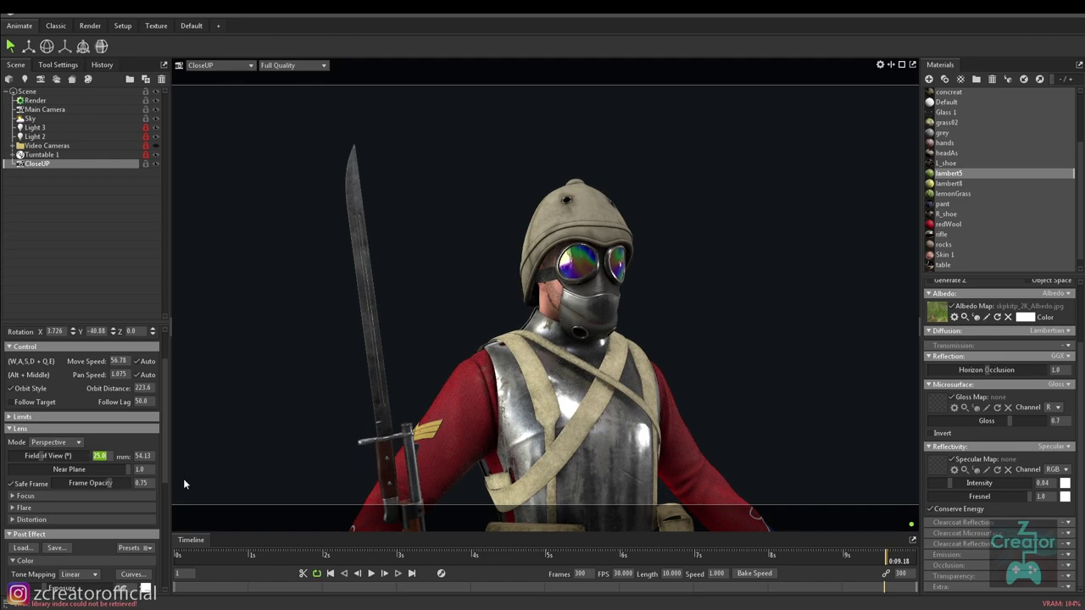
type("50")
key("Return")
scroll(539, 328, "up", 5)
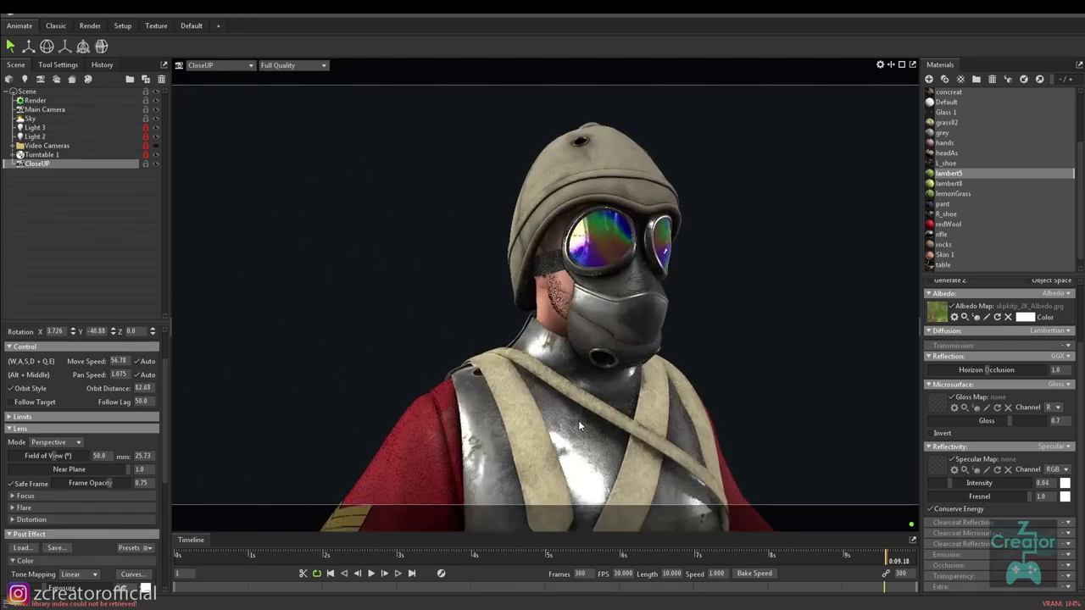
mouse_move(573, 372)
left_mouse_down()
mouse_move(439, 335)
mouse_move(493, 388)
mouse_move(479, 387)
left_mouse_up()
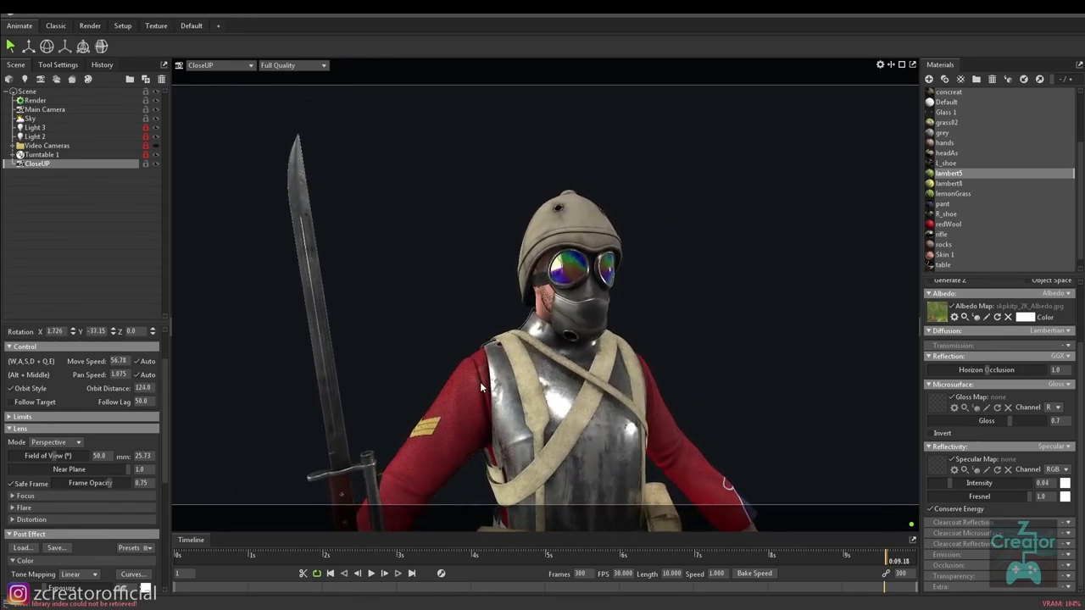
scroll(81, 428, "down", 2)
scroll(90, 447, "down", 2)
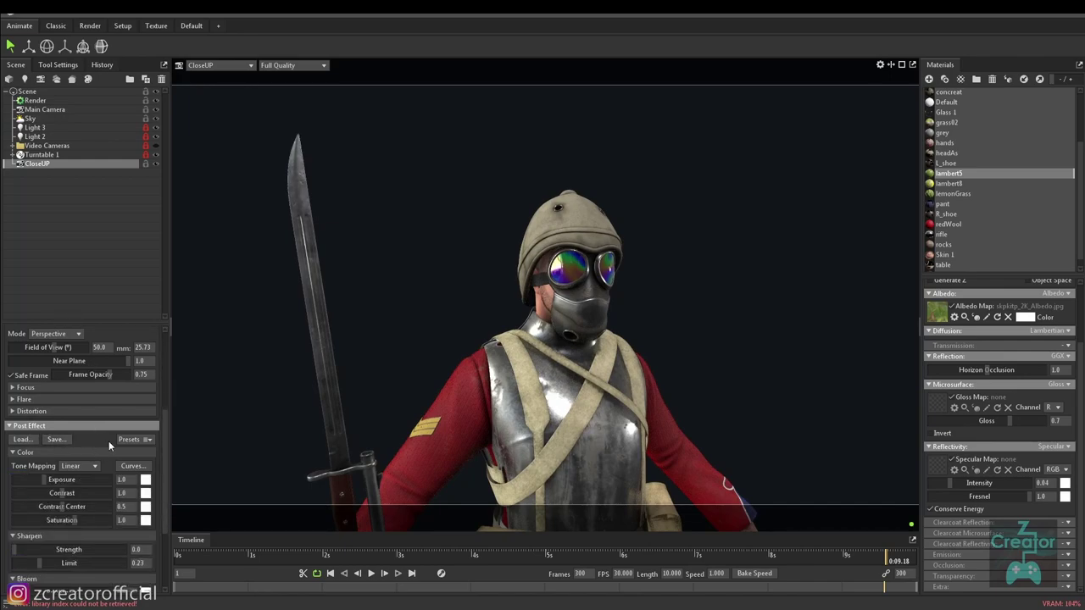
Preview the Burnt, Cool Desaturated and Noir post-effect presets on CloseUP.
left_click(144, 440)
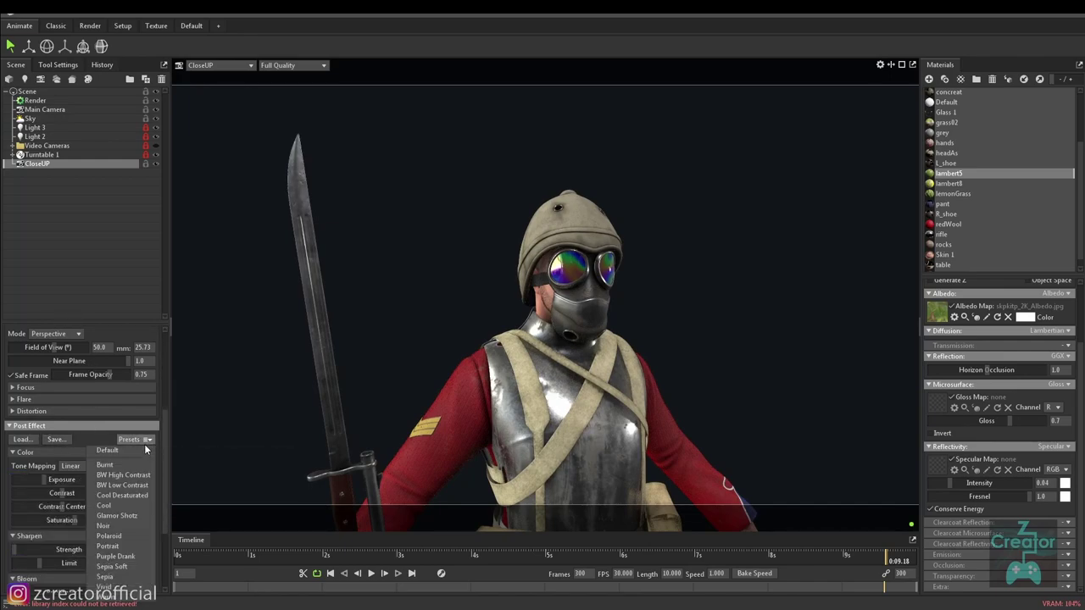
left_click(128, 465)
left_click(152, 439)
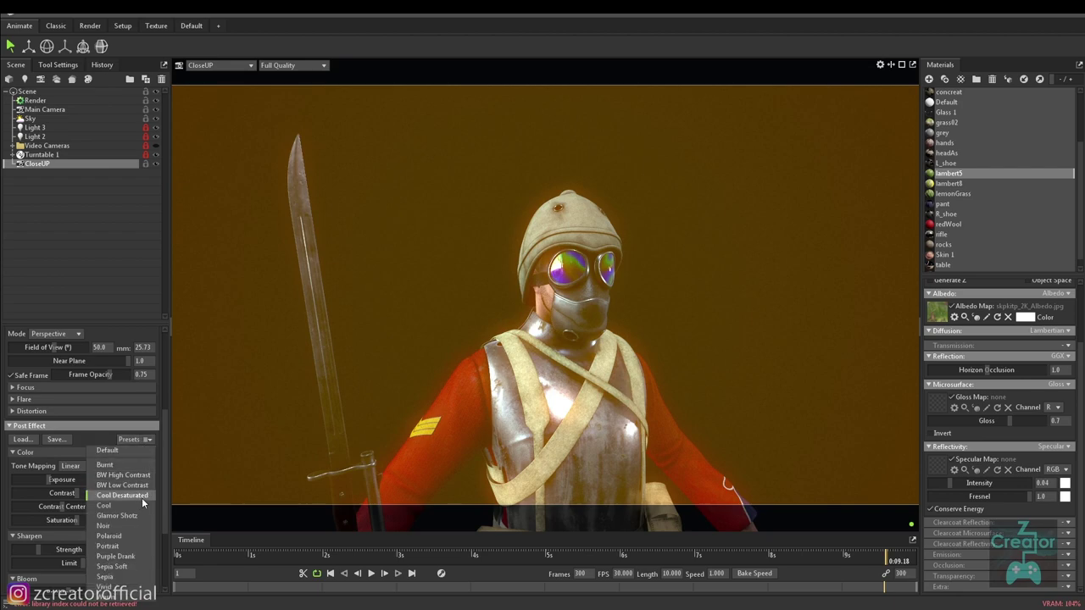
left_click(142, 497)
left_click(148, 439)
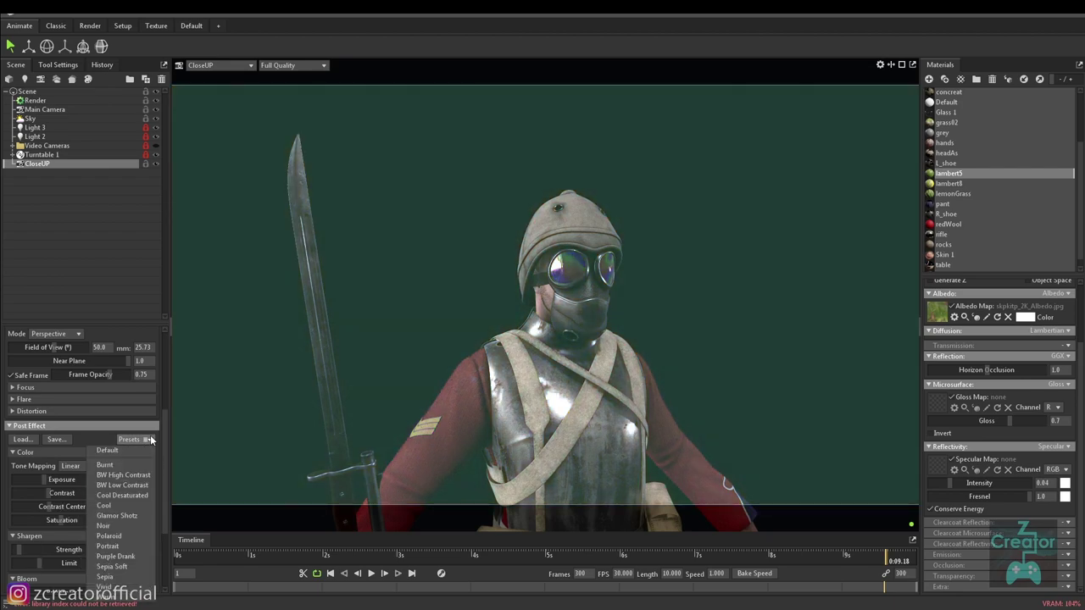
left_click(121, 524)
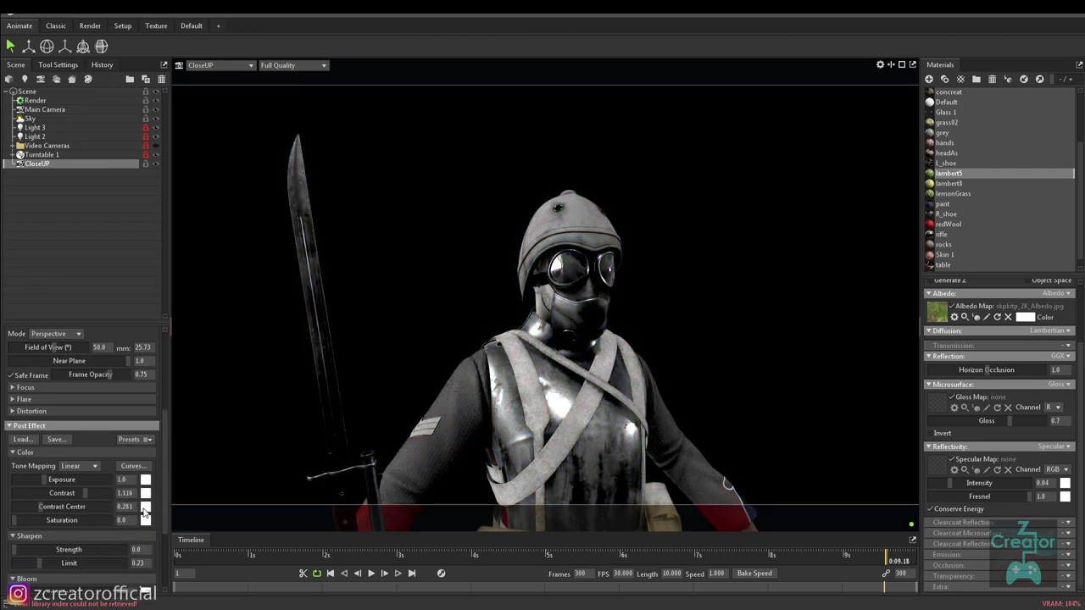
left_click(150, 439)
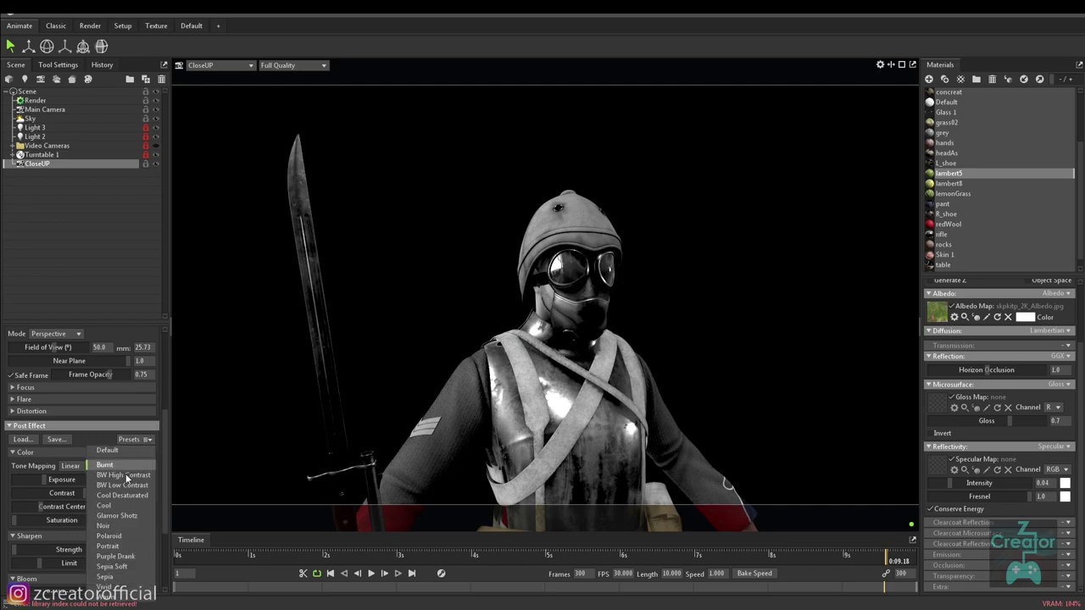
left_click(615, 441)
Orbit closer to the soldier and restore the Default post-effect preset.
scroll(607, 396, "down", 2)
scroll(607, 395, "down", 3)
scroll(391, 338, "up", 1)
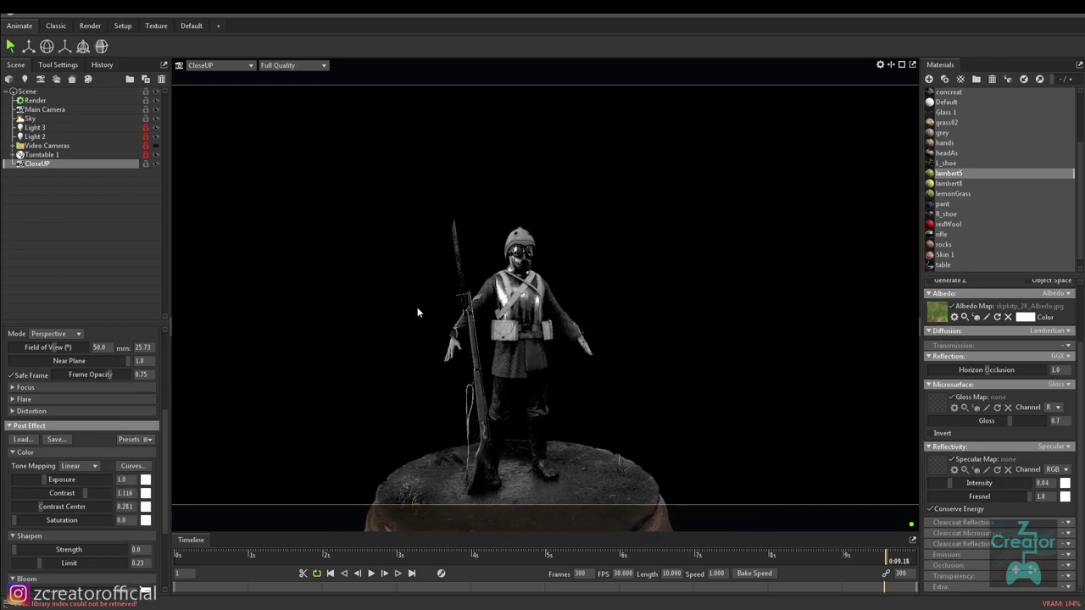
scroll(417, 307, "up", 1)
scroll(411, 328, "up", 1)
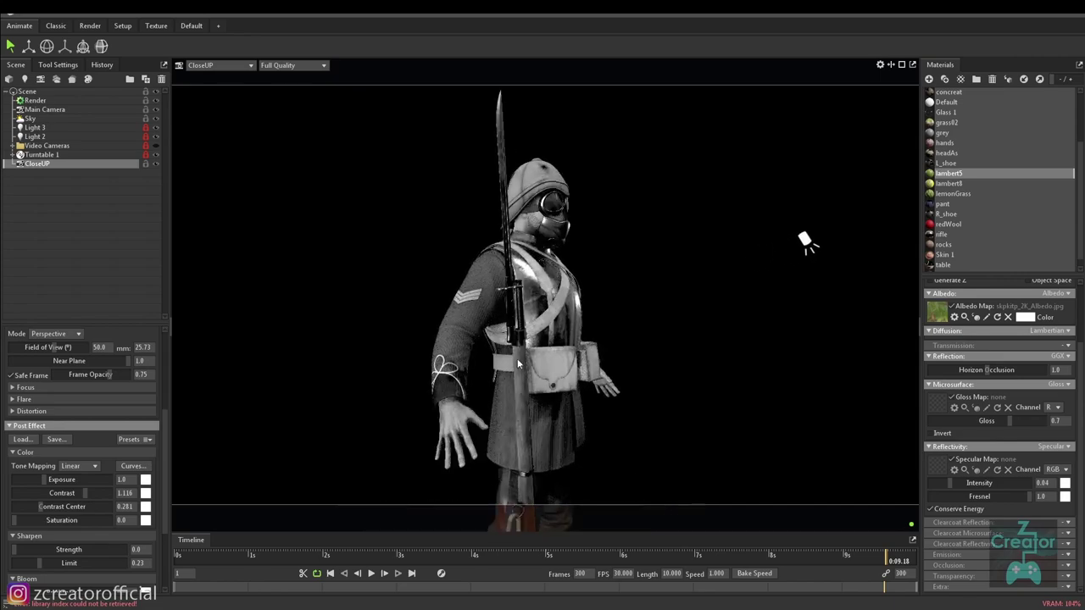
left_click_drag(406, 315, 349, 416)
scroll(349, 416, "up", 2)
left_click(151, 435)
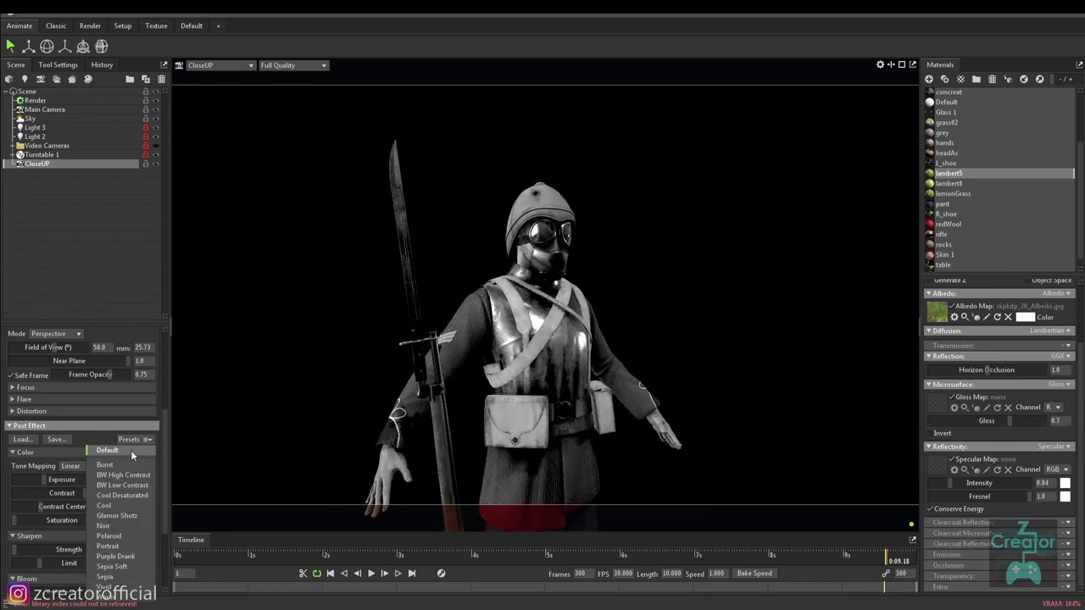
left_click(130, 450)
Add a vignette with 0.759 softness and reframe closer on the soldier's torso.
scroll(41, 469, "down", 1)
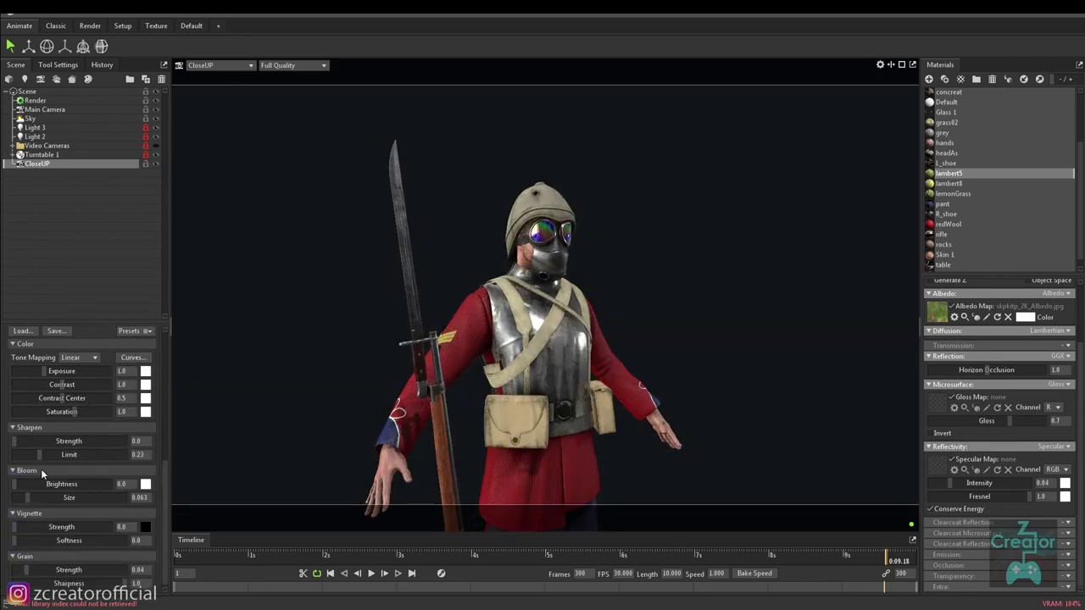
scroll(41, 468, "down", 2)
left_click_drag(15, 523, 125, 523)
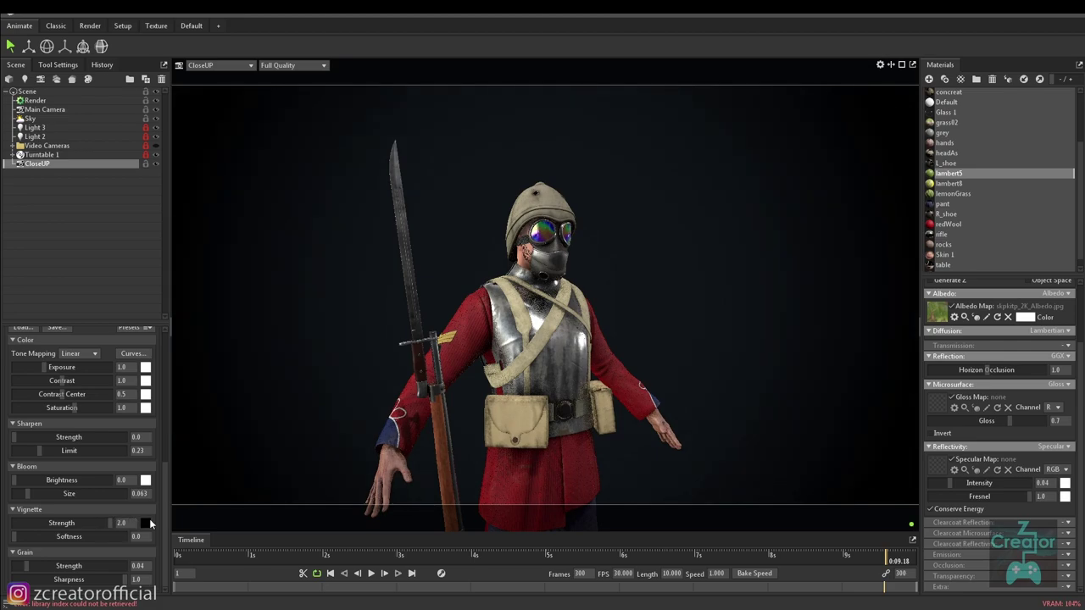
left_click_drag(16, 536, 76, 537)
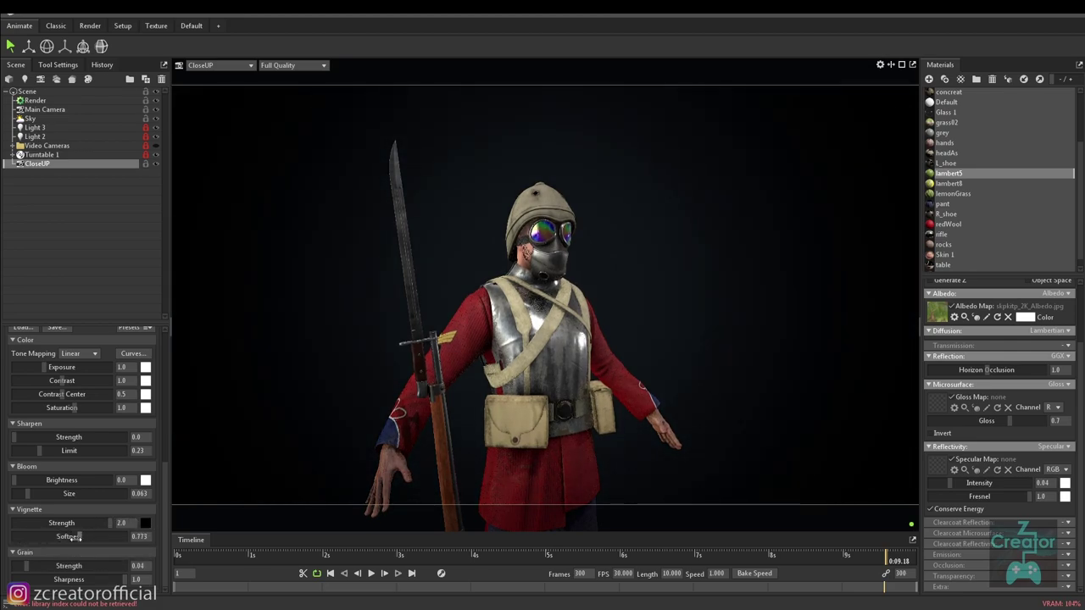
left_click_drag(555, 357, 518, 318)
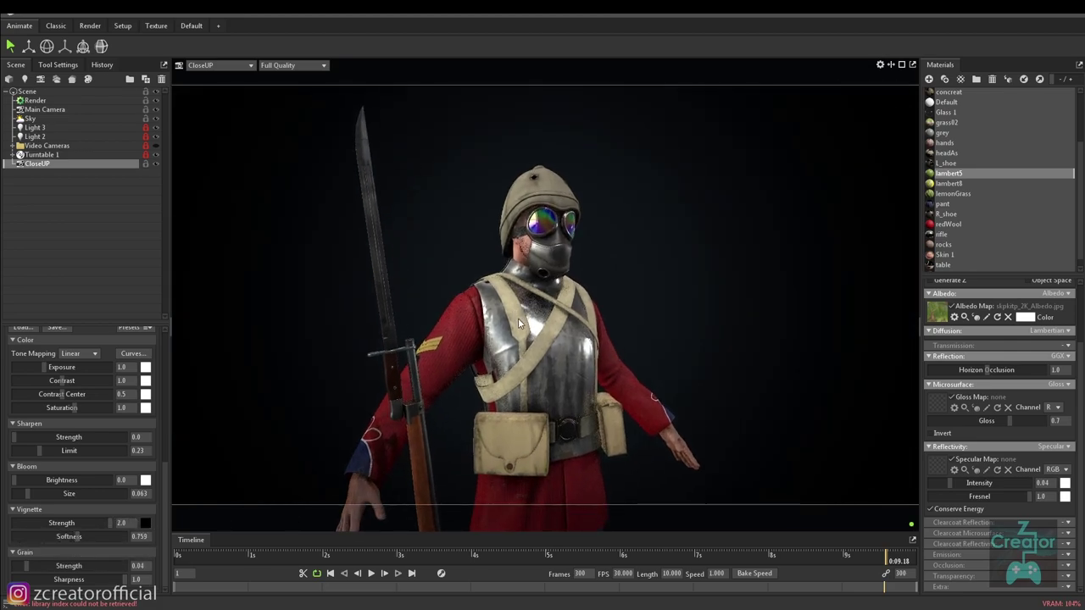
scroll(539, 353, "up", 3)
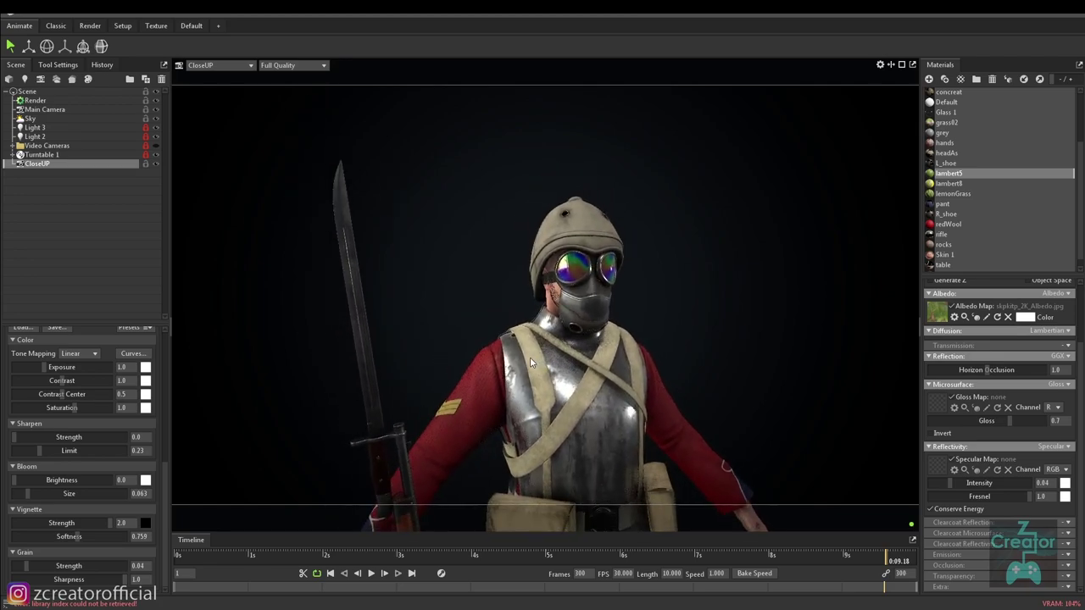
left_click_drag(529, 357, 395, 250)
Open and close the Capture menu twice without choosing anything.
left_click(176, 11)
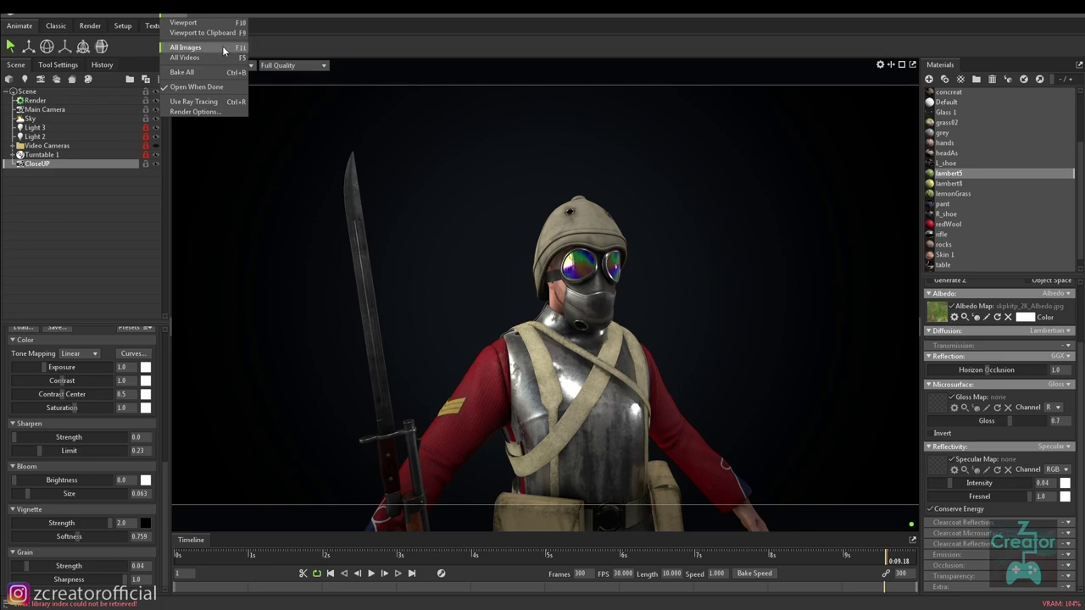
left_click(341, 38)
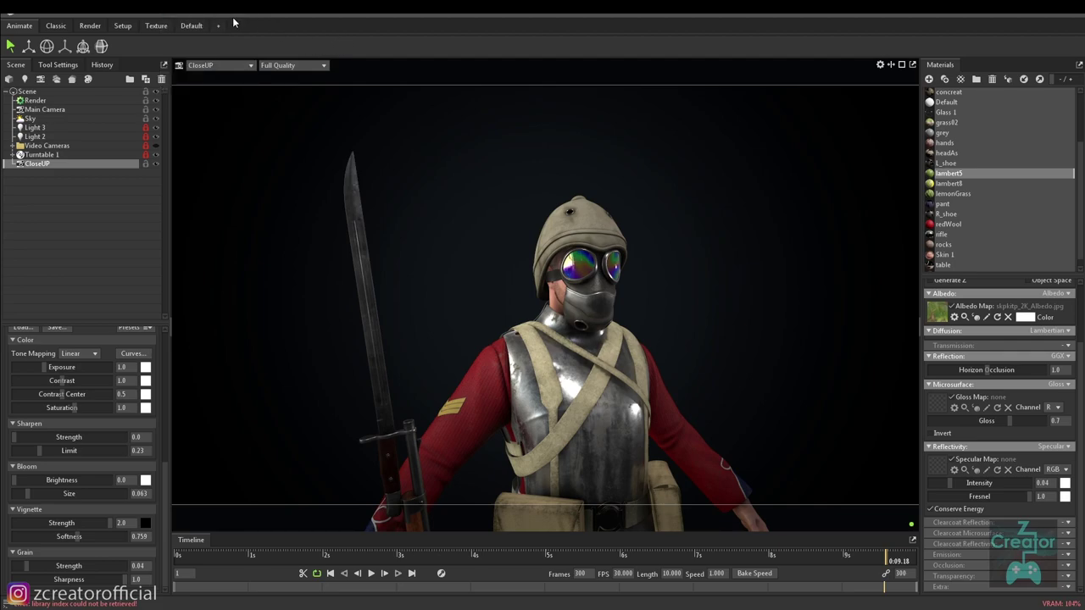
left_click(178, 12)
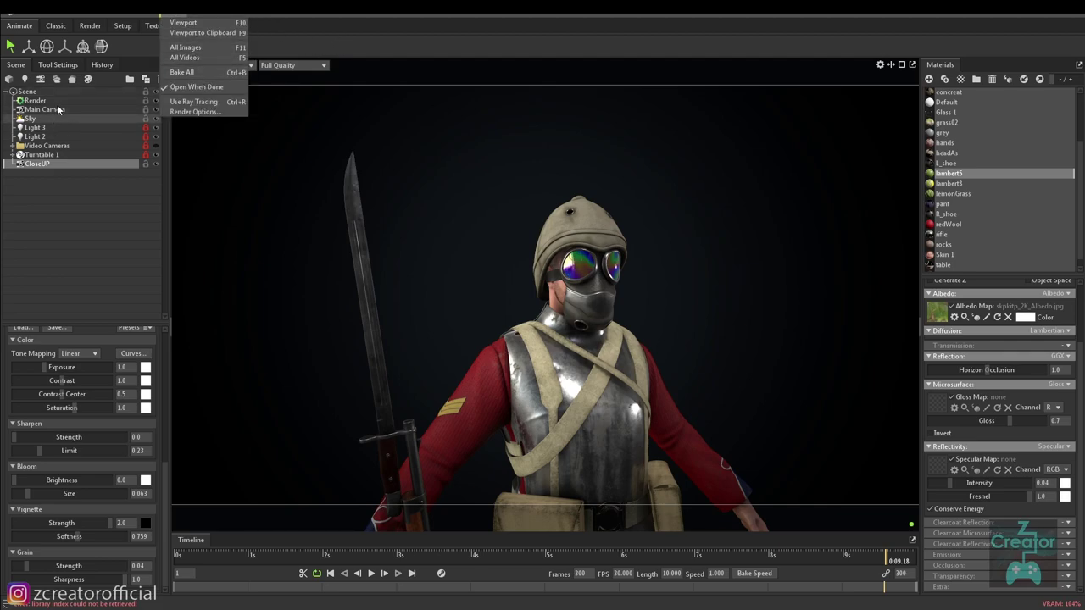
left_click(349, 48)
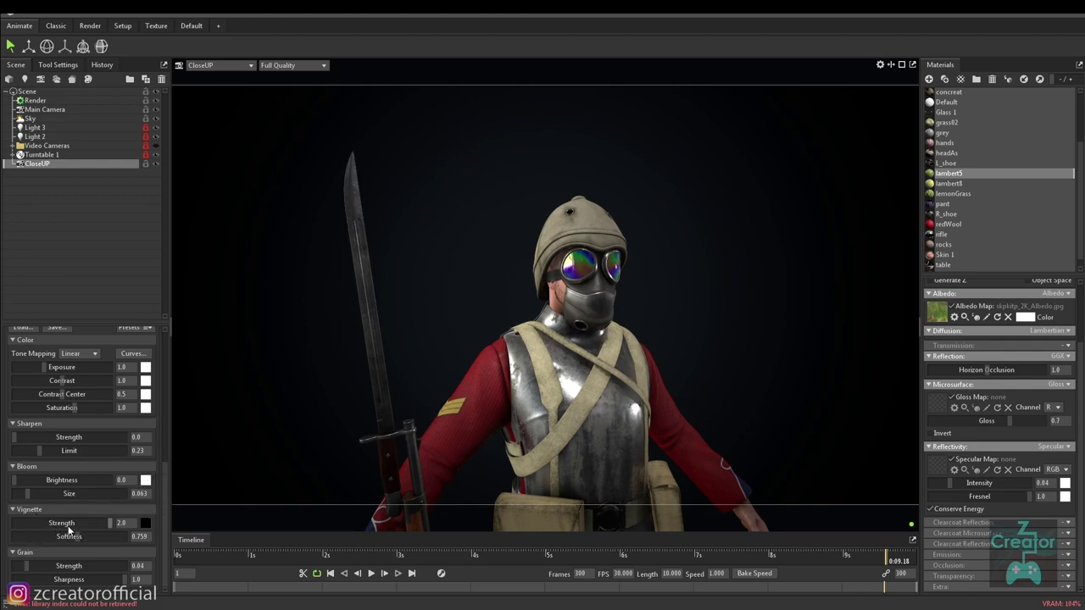
Lower vignette strength to 0.853 and raise grain strength to 0.081.
left_click_drag(109, 519, 76, 522)
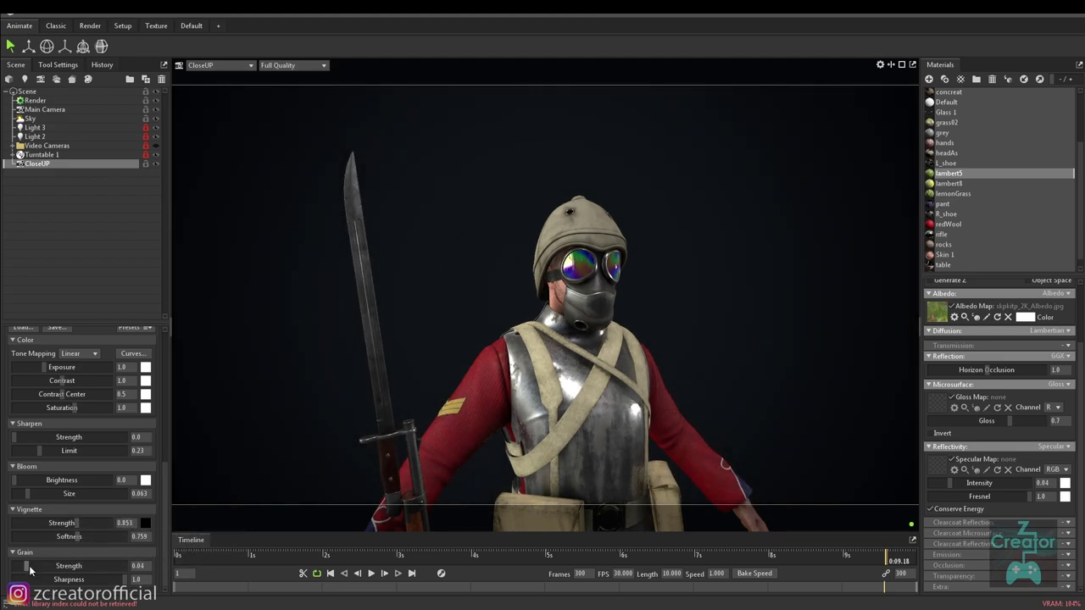
mouse_move(68, 565)
mouse_move(28, 565)
left_mouse_down()
mouse_move(110, 565)
mouse_move(37, 565)
left_mouse_up()
scroll(105, 425, "up", 2)
scroll(74, 430, "up", 1)
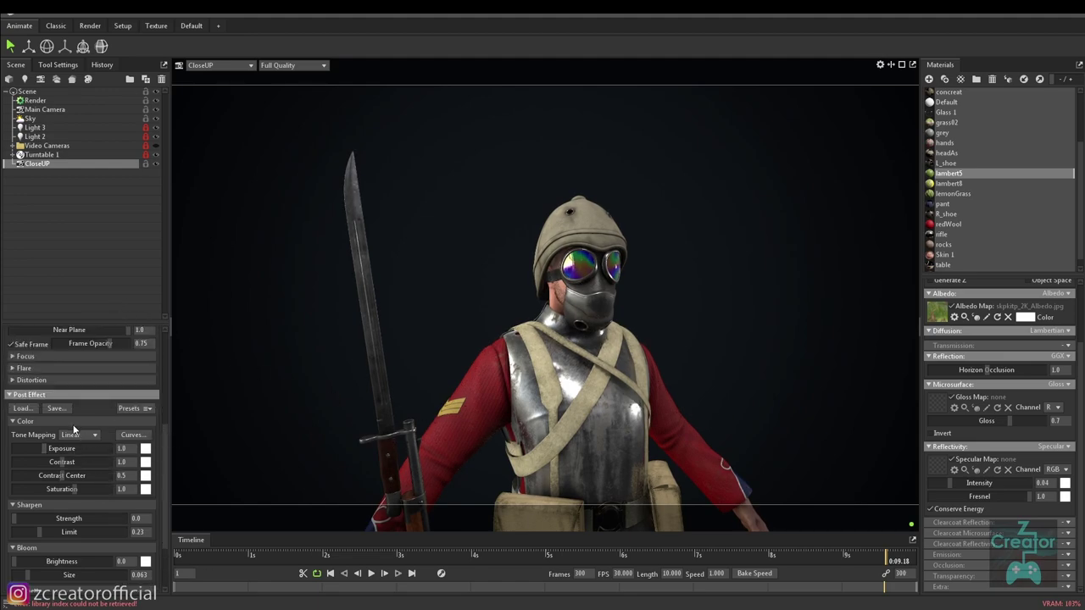
scroll(73, 425, "up", 2)
scroll(73, 424, "up", 3)
scroll(71, 425, "up", 2)
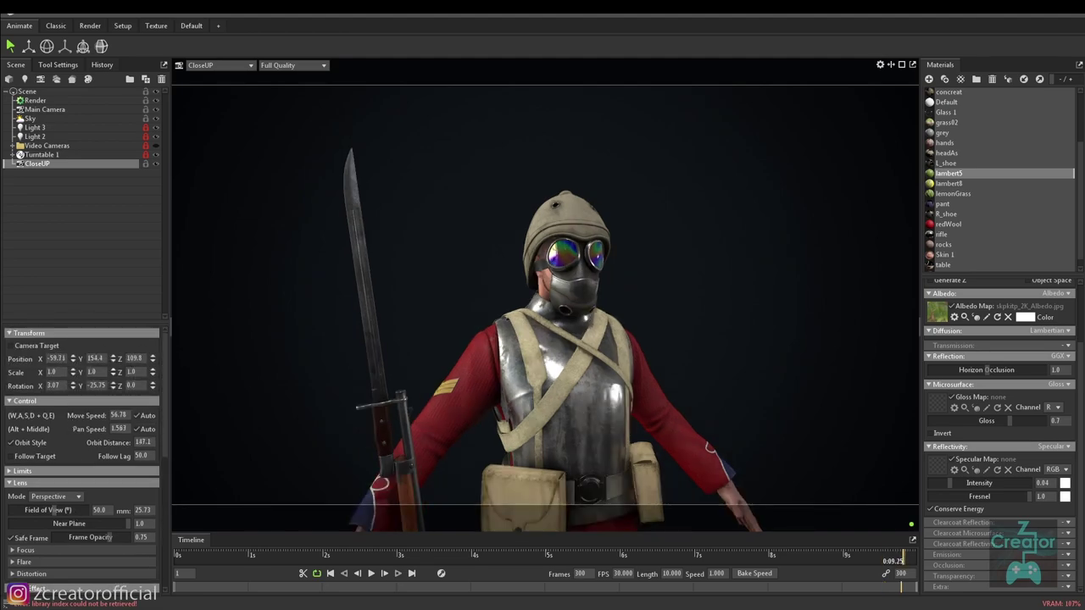
Rewind the turntable to the start and nudge the CloseUP framing so the soldier sits higher.
left_click(880, 558)
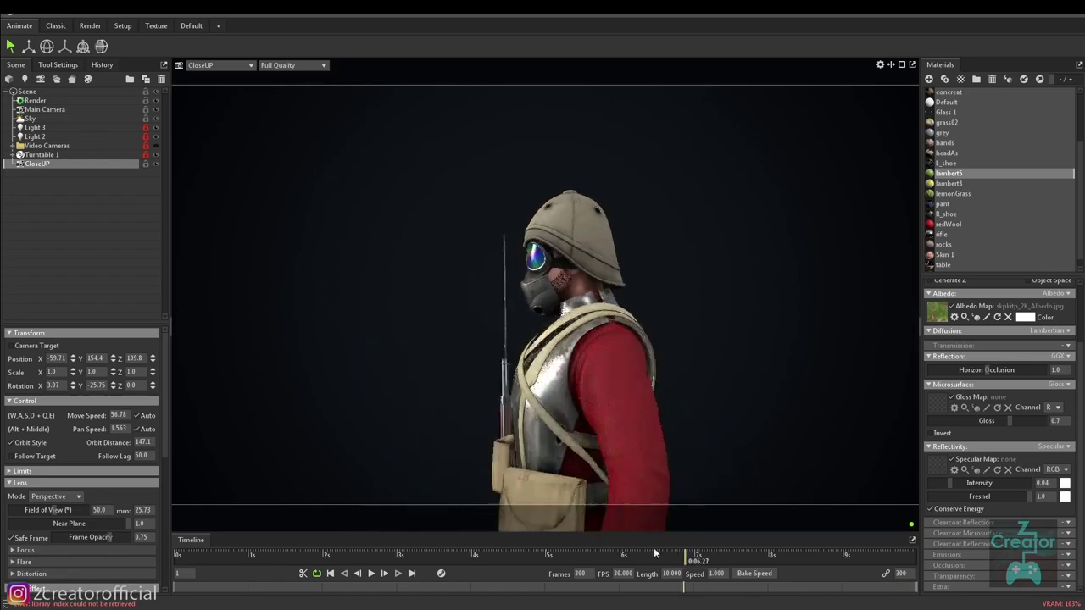
left_click_drag(880, 557, 177, 551)
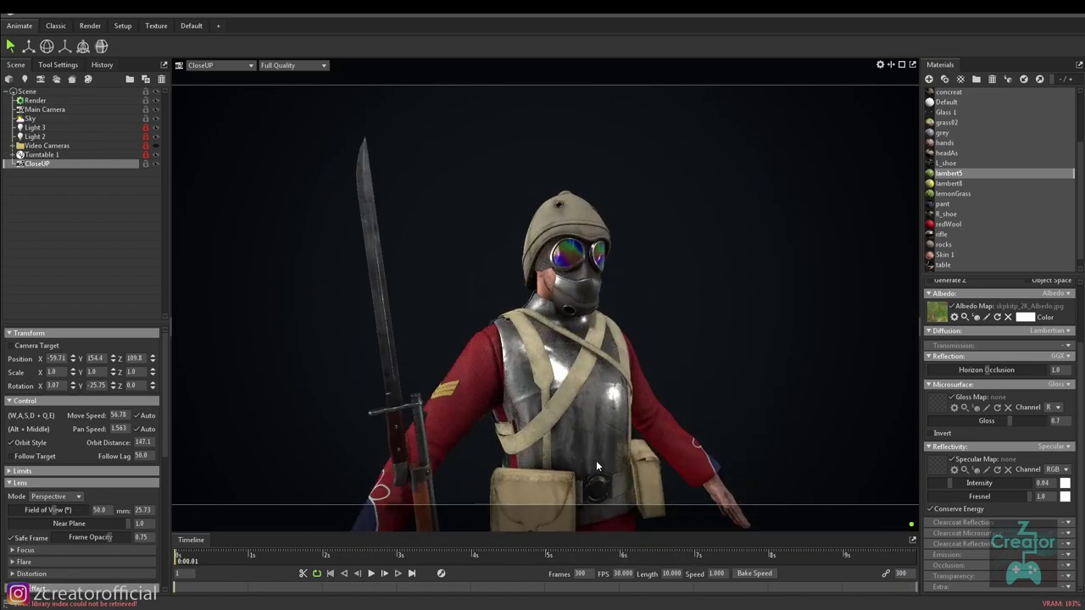
middle_click_drag(522, 443, 506, 420)
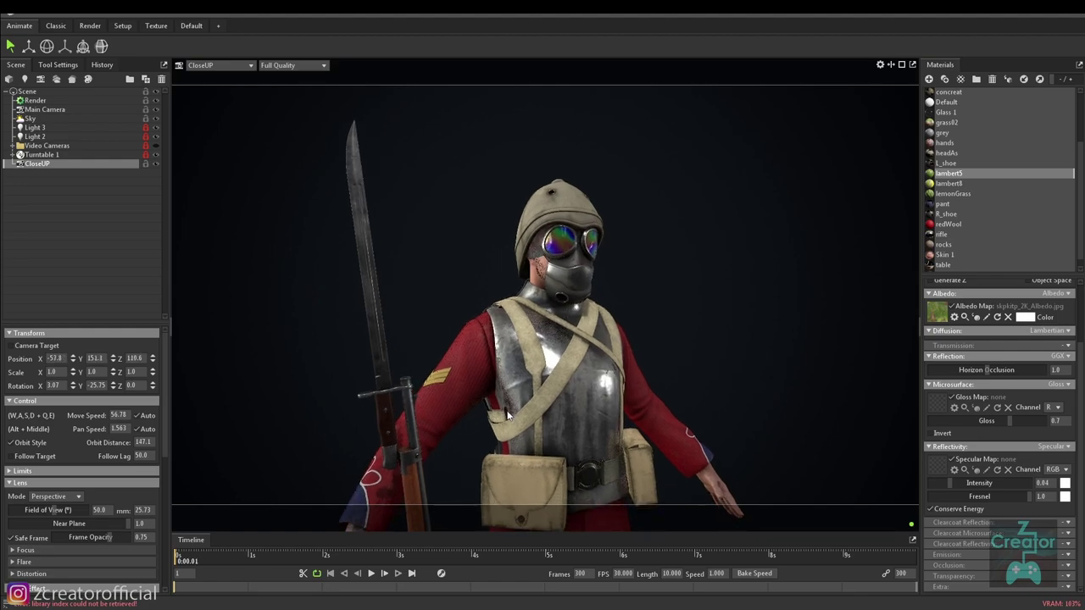
left_click_drag(506, 419, 521, 494)
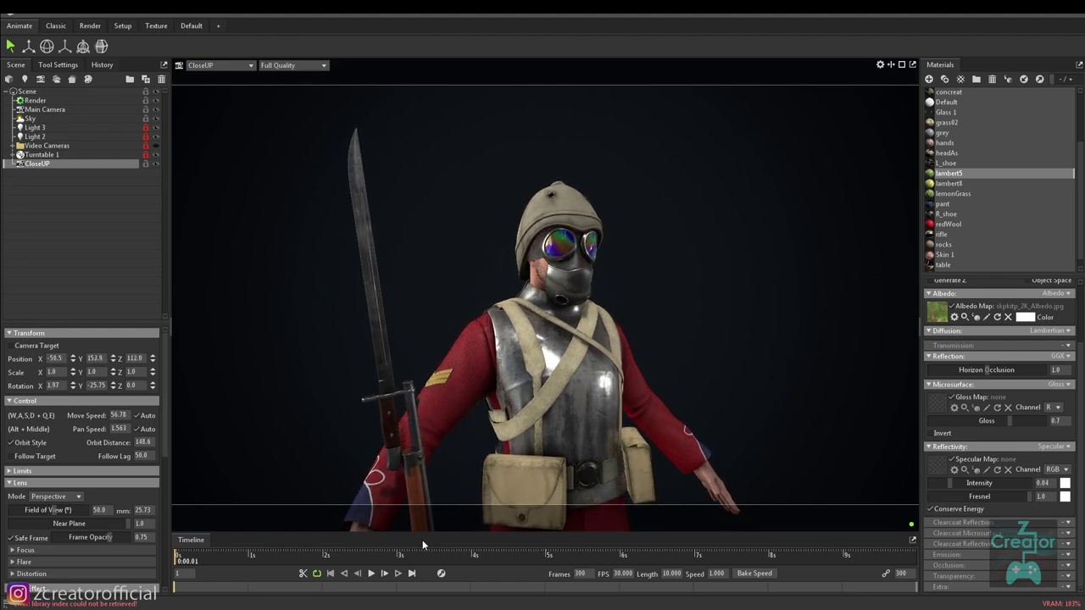
Preview the turntable, rewind to frame 1, and lock the CloseUP camera.
left_click(370, 574)
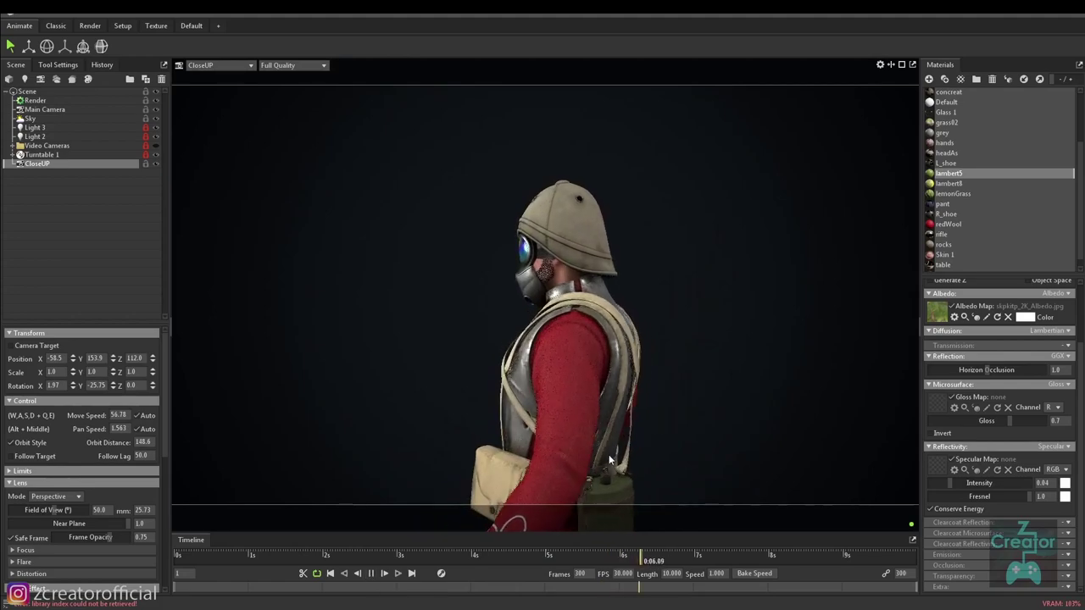
left_click(383, 573)
left_click_drag(192, 552, 167, 556)
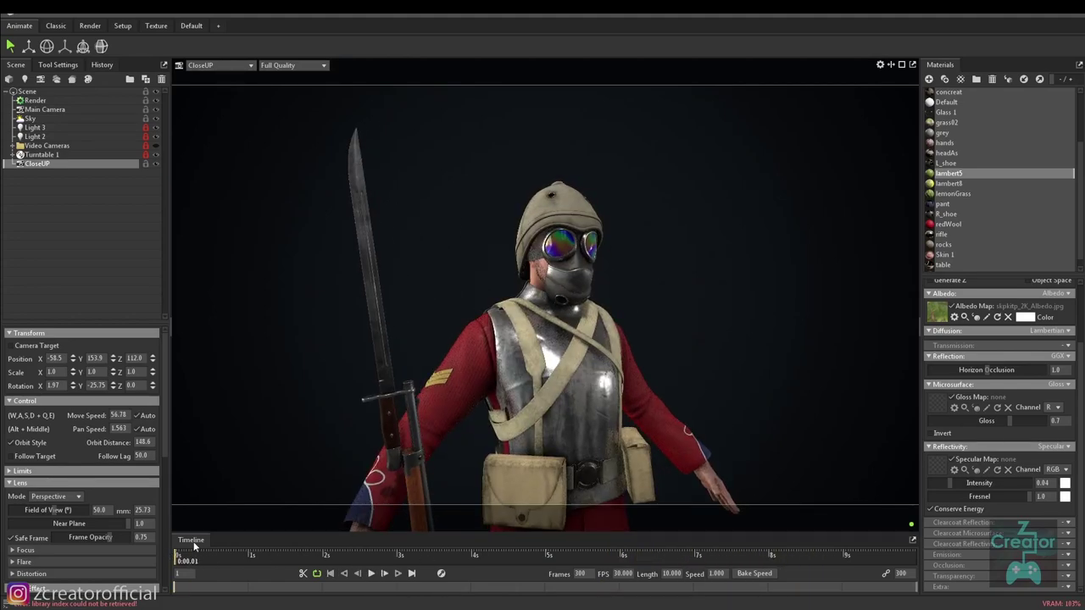
left_click(144, 165)
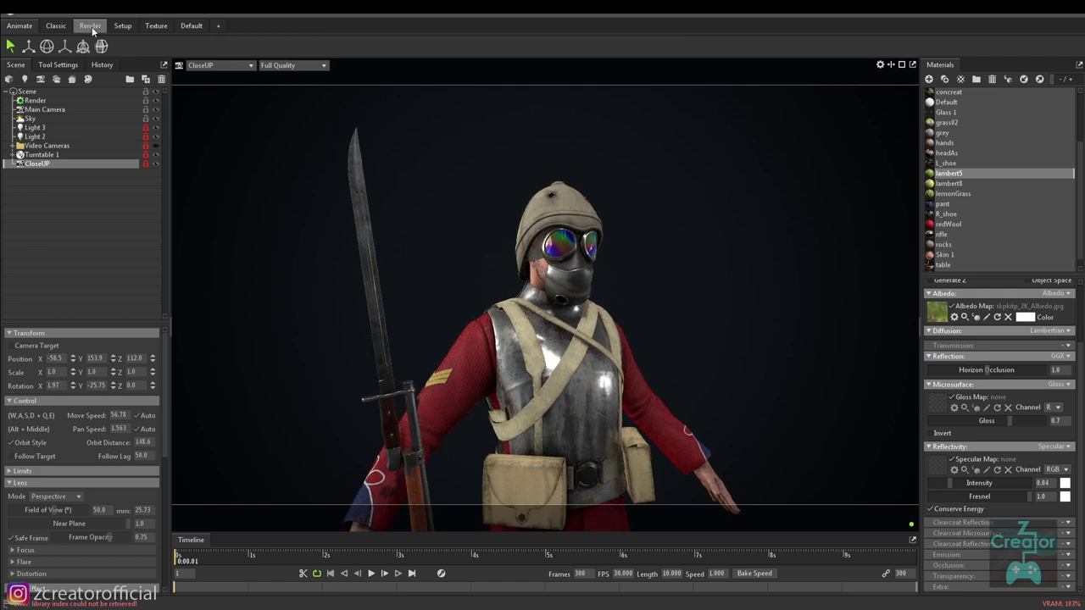
Add a new camera and name it bot.
left_click(39, 80)
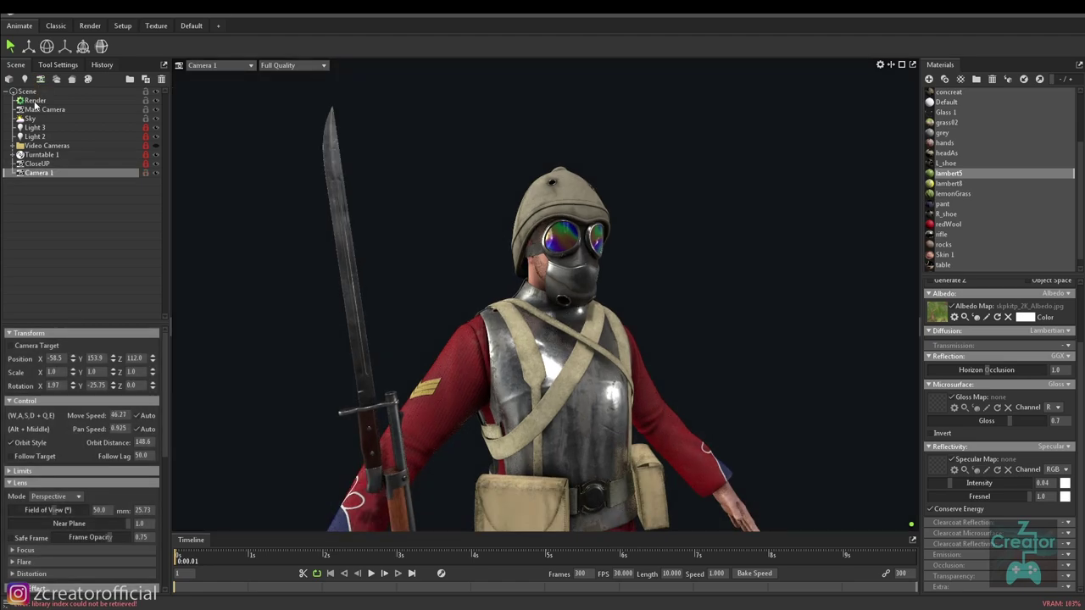
double_click(44, 173)
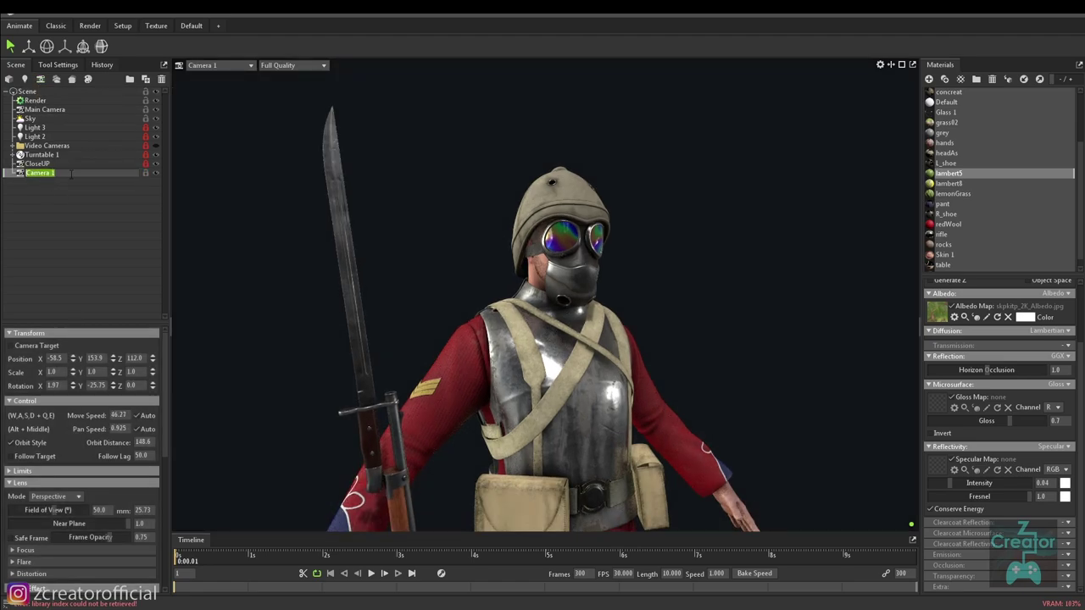
type("bot")
key("Return")
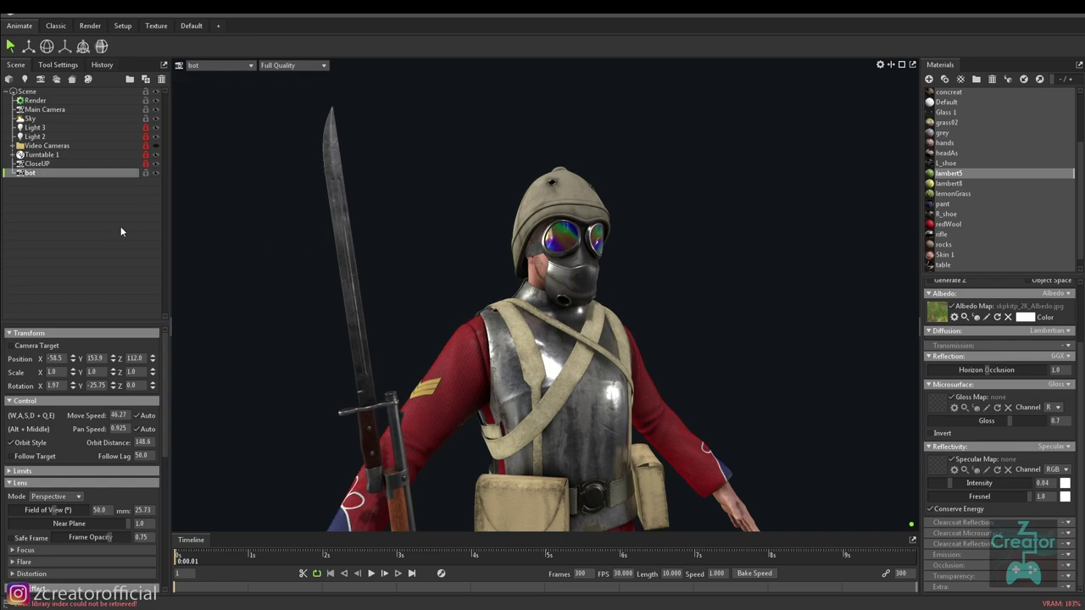
Move the bot camera down to the boots with Q and A, and enable Safe Frame.
key("q")
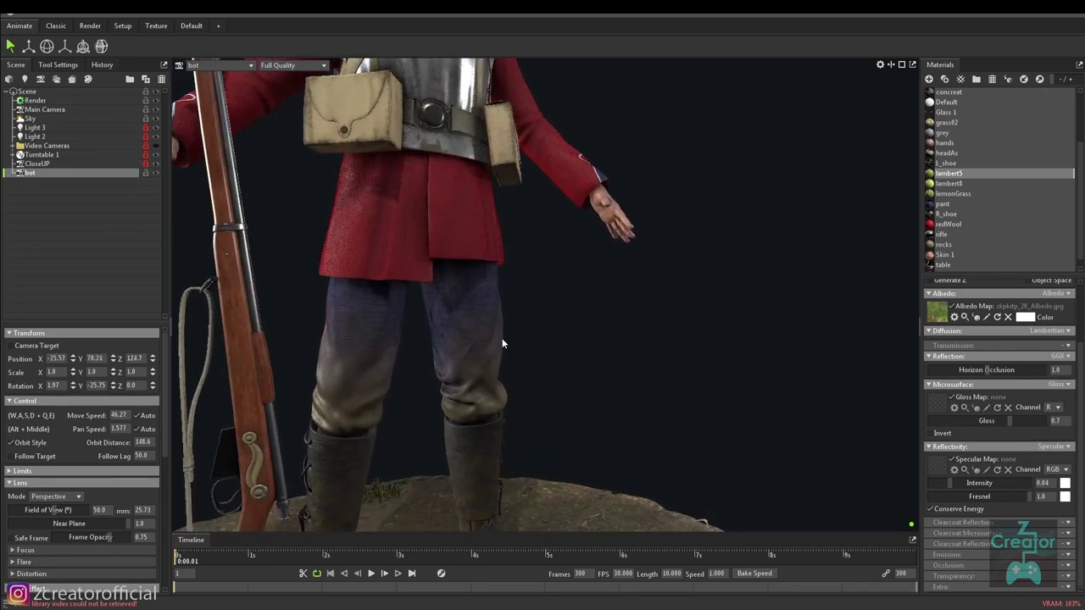
key("a")
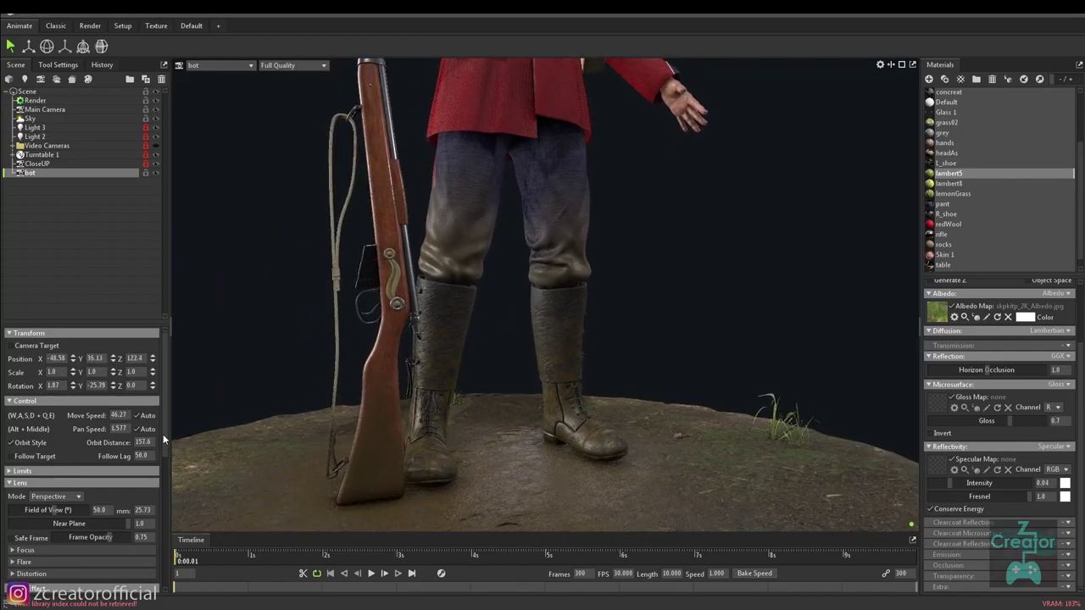
left_click(10, 537)
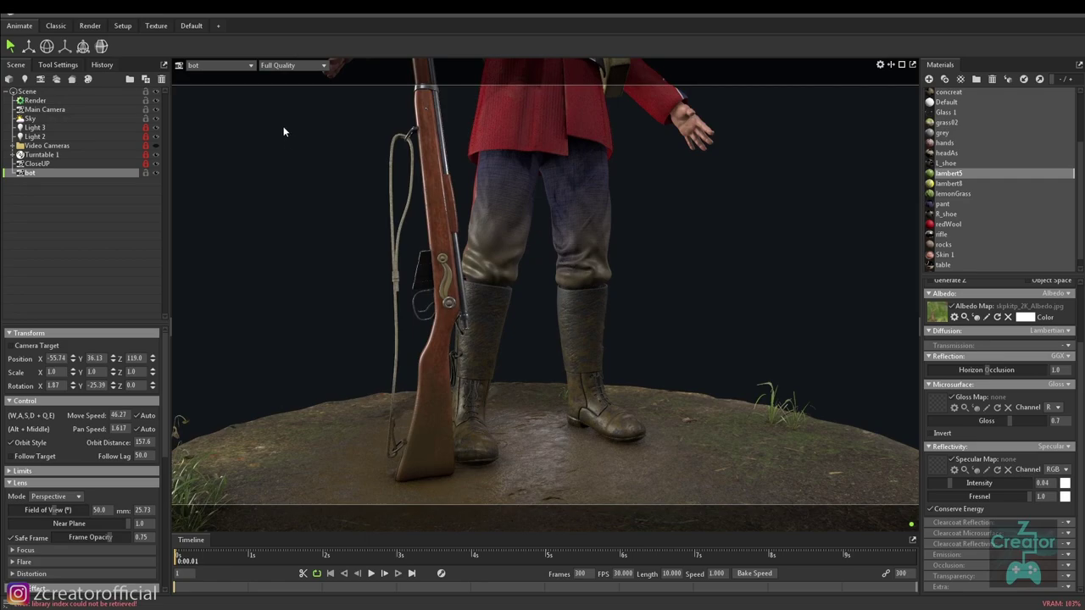
left_click(239, 65)
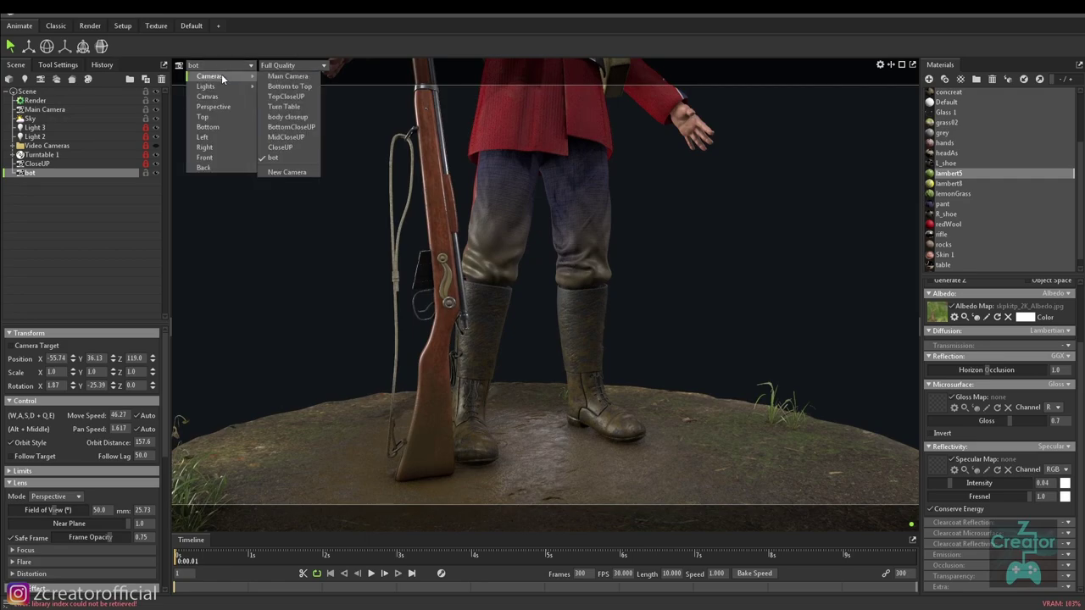
mouse_move(218, 77)
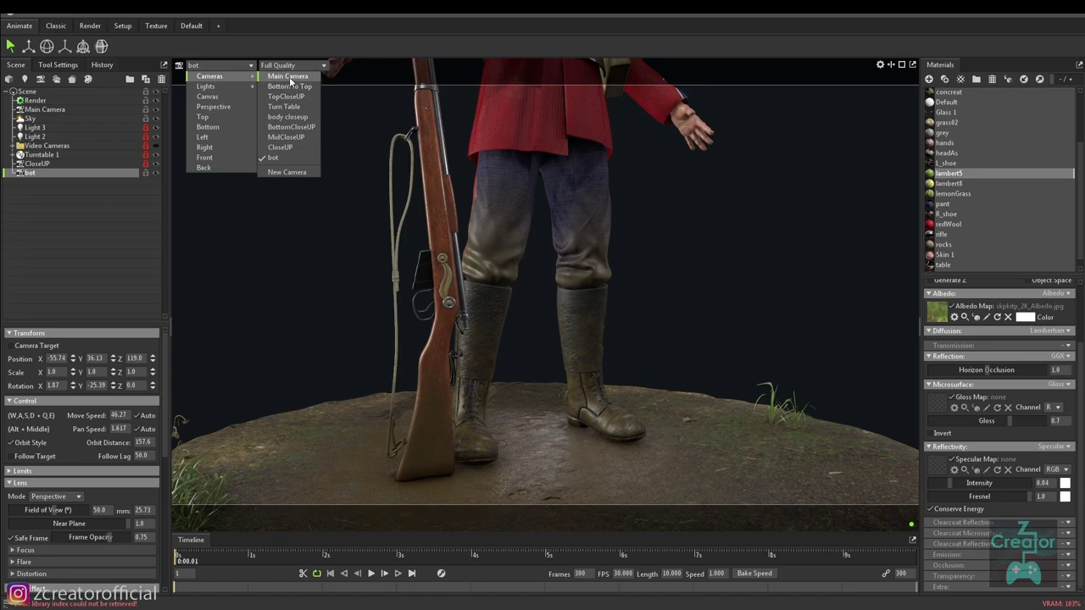
View through CloseUP, return to the bot camera, and preview the turntable from frame 1.
left_click(283, 147)
left_click(231, 64)
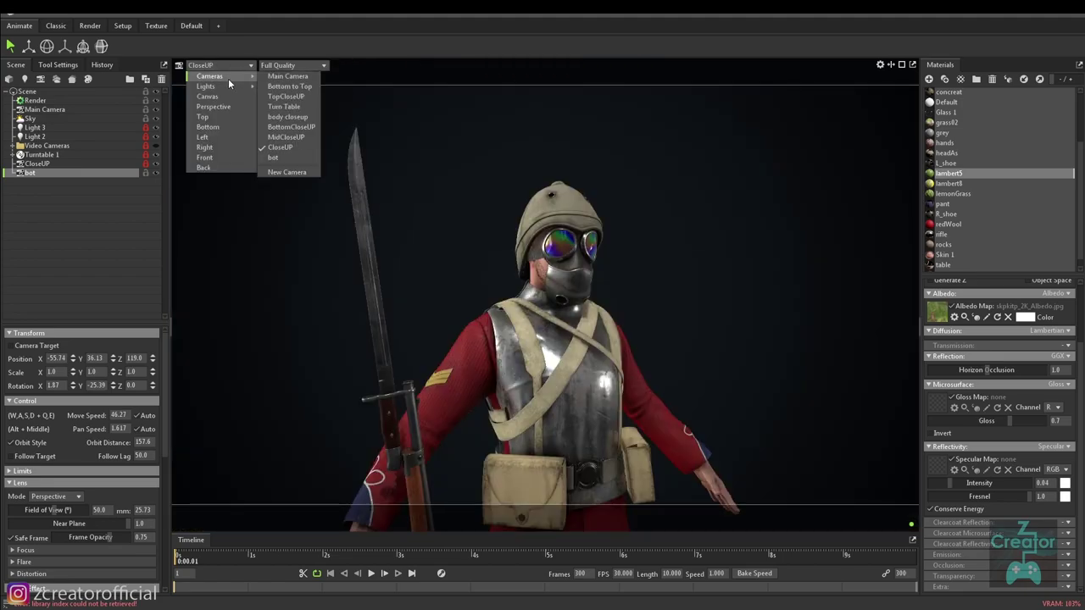
left_click(272, 157)
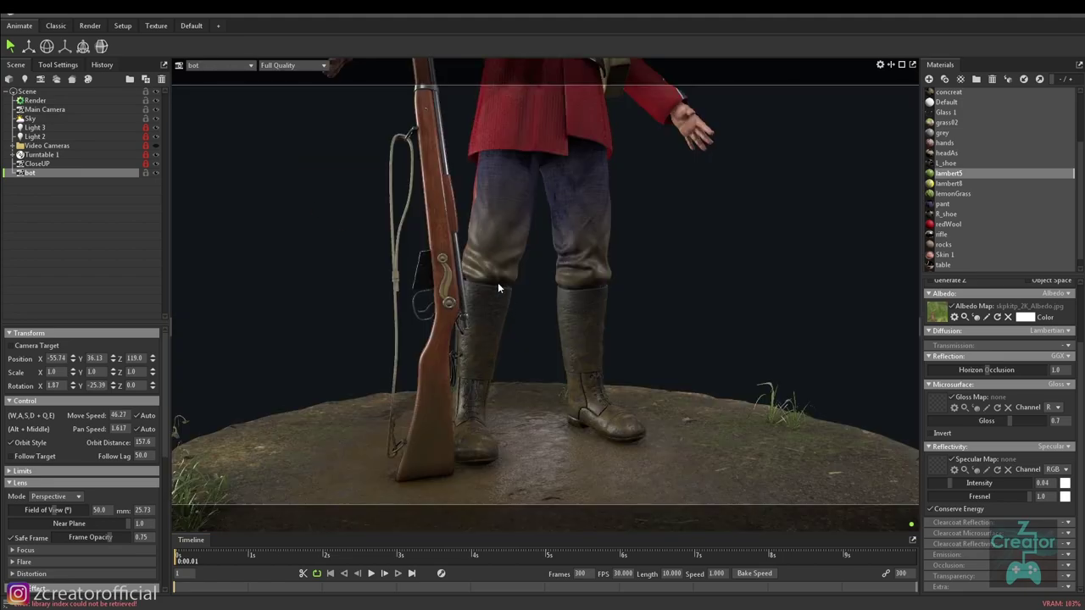
left_click(371, 574)
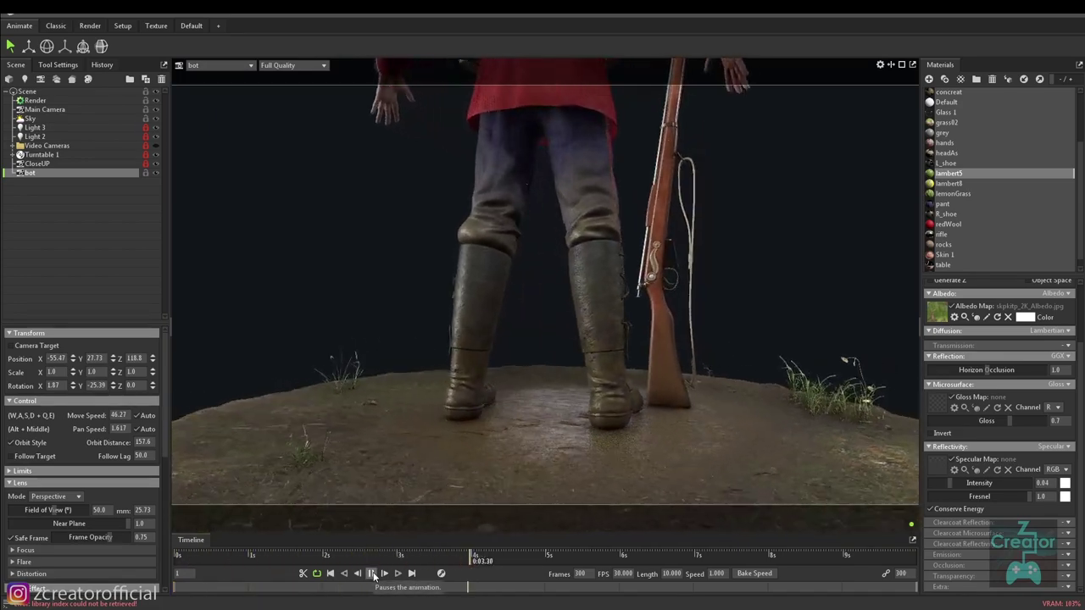
left_click(371, 574)
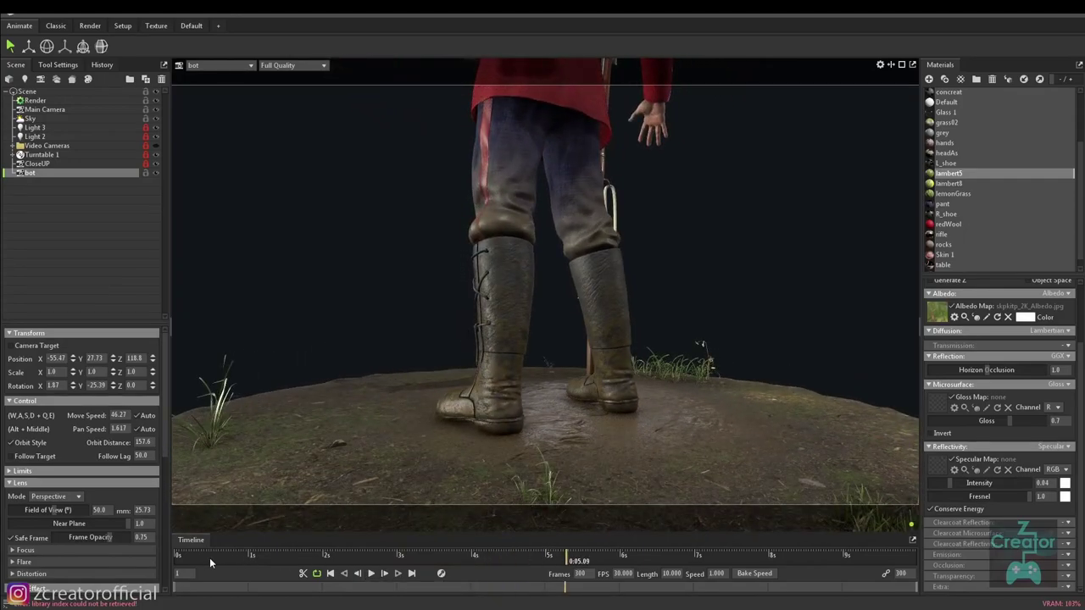
left_click(177, 556)
Set the bot camera's Field of View to 80, then to 35.
scroll(557, 439, "down", 3)
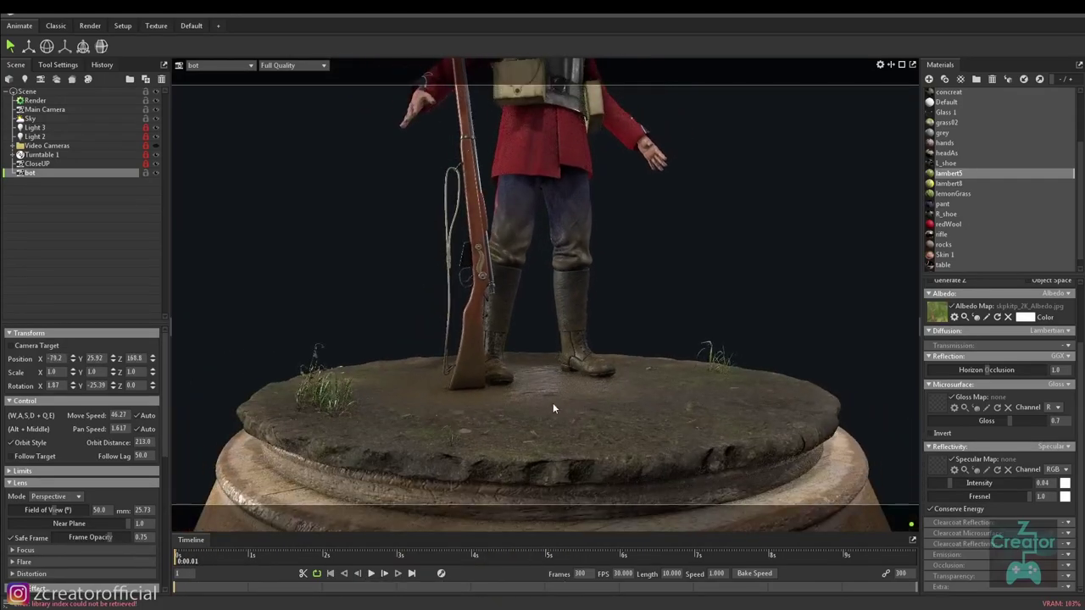
scroll(553, 403, "down", 2)
scroll(526, 394, "up", 1)
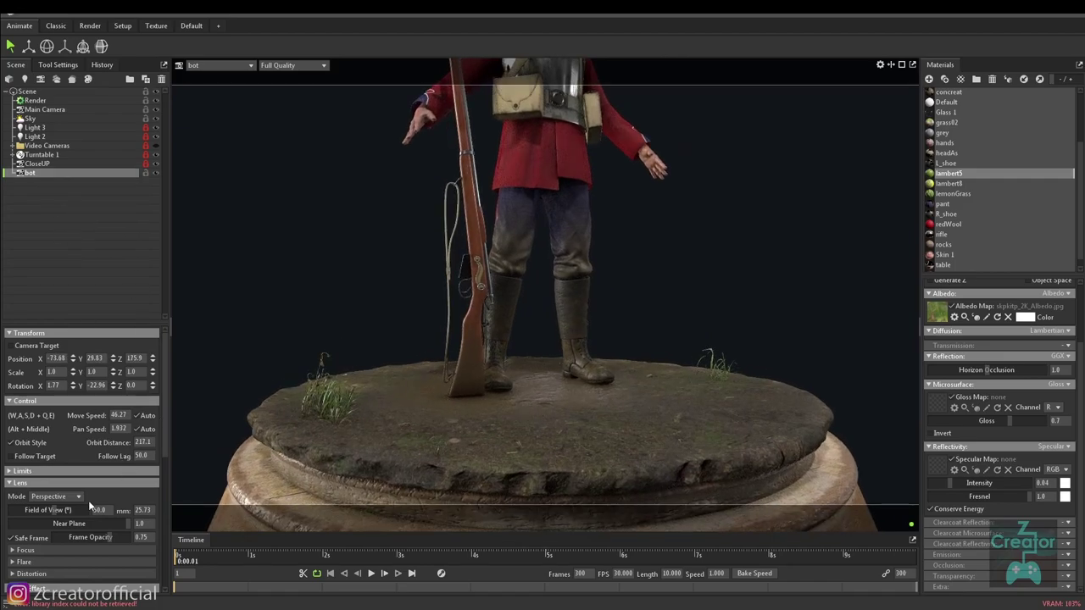
left_click_drag(51, 510, 61, 510)
type("80")
key("Return")
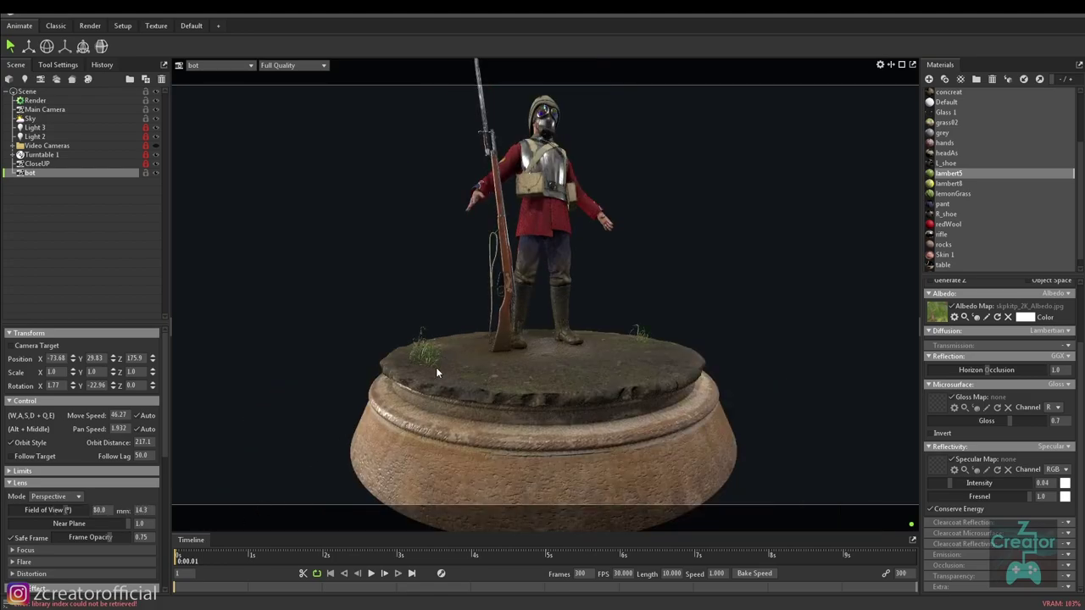
left_click(99, 510)
type("35")
key("Return")
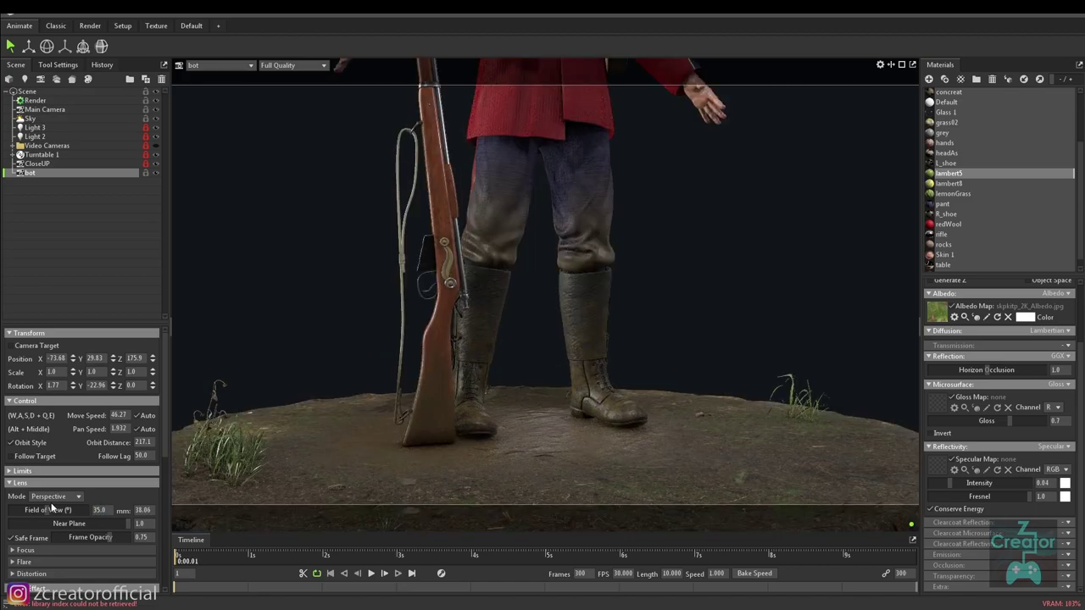
Pull the bot camera back to frame the full pedestal and scrub the whole turntable rotation.
scroll(572, 428, "down", 2)
scroll(558, 421, "down", 2)
scroll(482, 390, "down", 2)
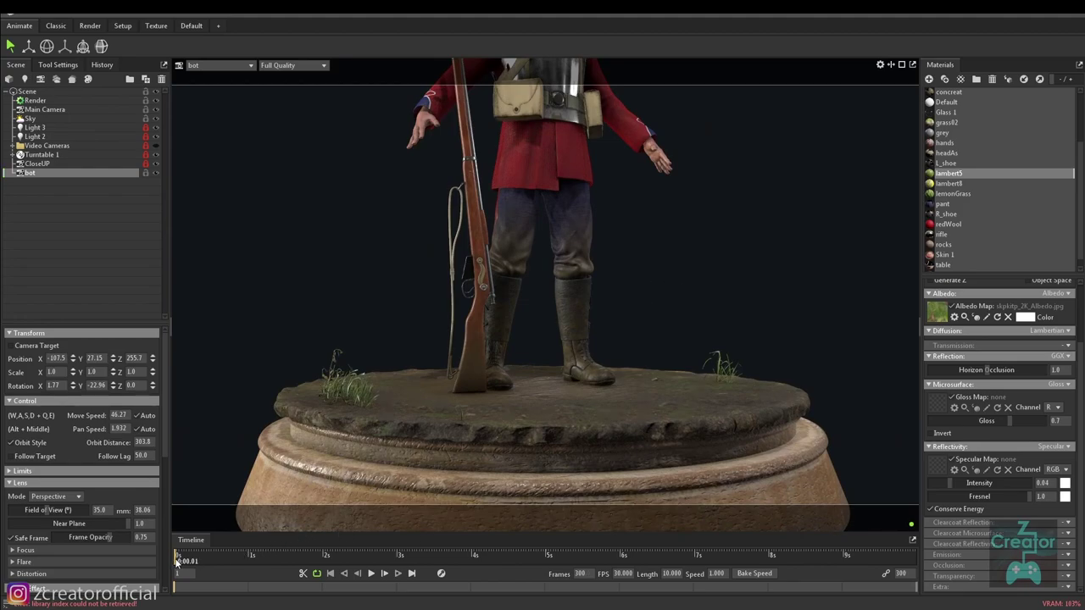
left_click_drag(177, 561, 949, 576)
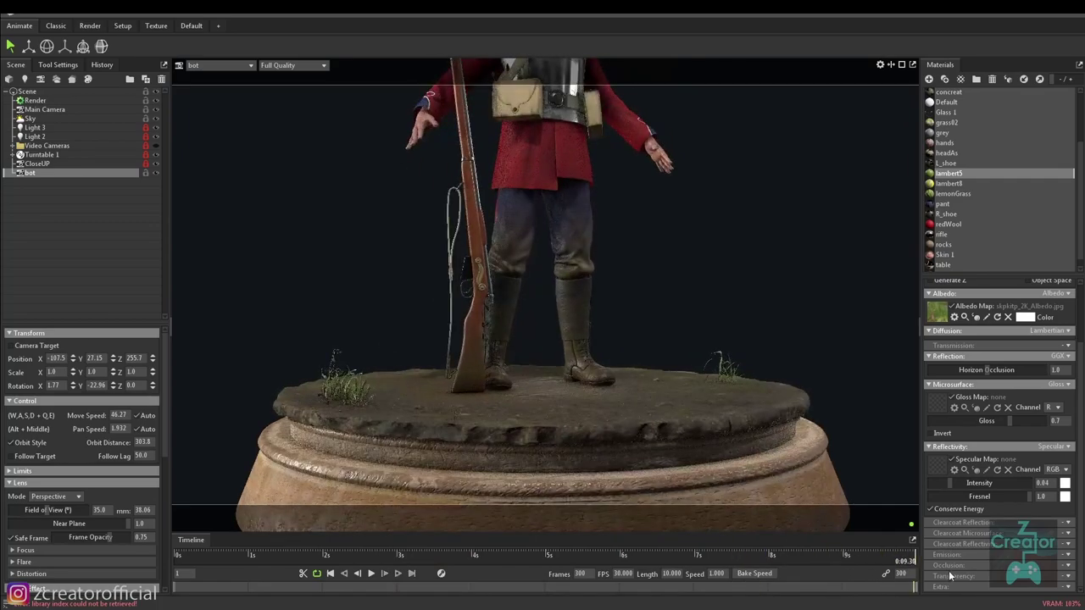
left_click_drag(913, 559, 85, 483)
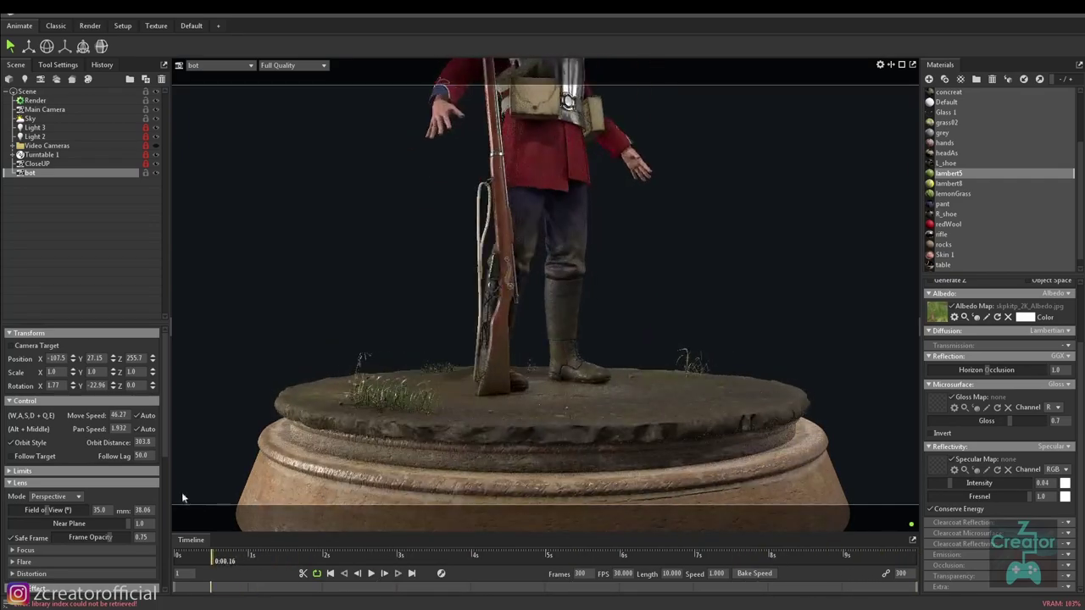
left_click(580, 573)
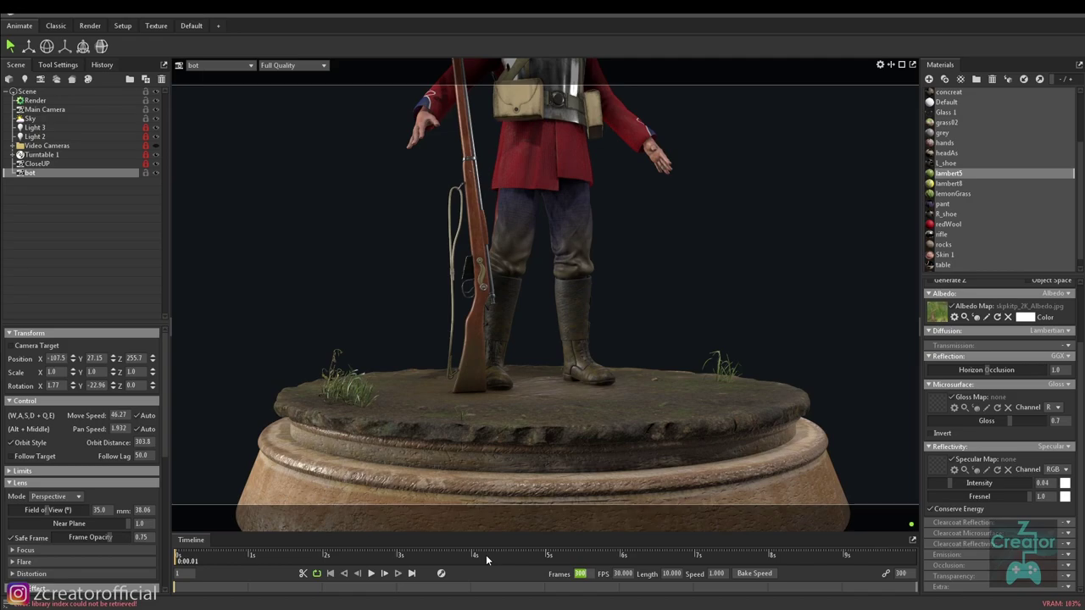
Try 600 frames, revert to 300, then zoom the bot camera out to show soldier and pedestal.
type("600")
key("Return")
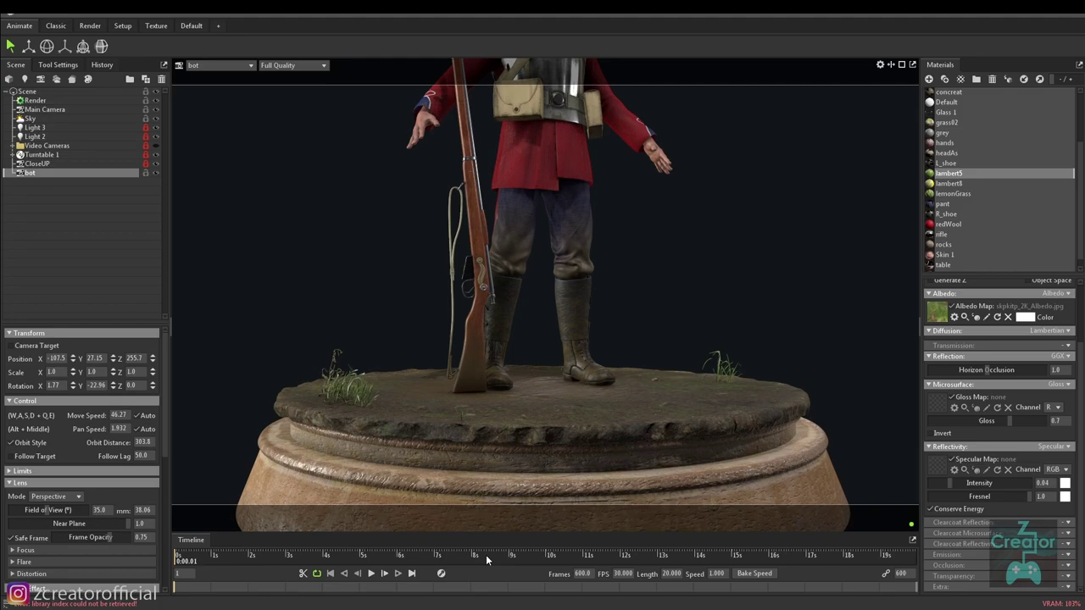
mouse_move(176, 560)
left_mouse_down()
mouse_move(900, 570)
mouse_move(152, 507)
left_mouse_up()
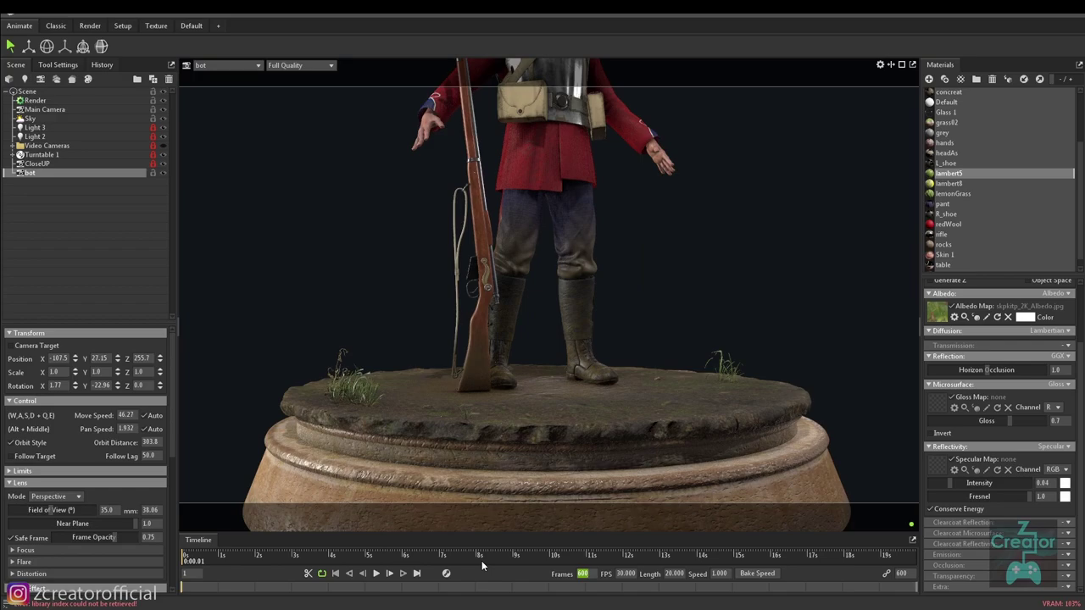
type("300")
key("Return")
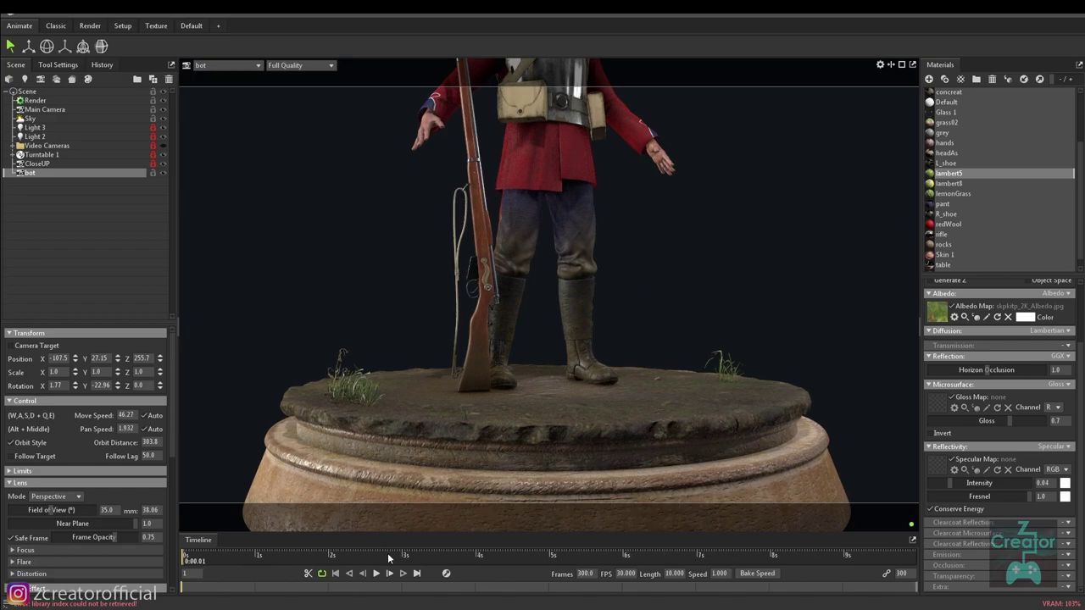
mouse_move(186, 562)
left_mouse_down()
mouse_move(931, 574)
mouse_move(338, 514)
mouse_move(183, 560)
left_mouse_up()
scroll(723, 370, "down", 5)
mouse_move(653, 321)
left_mouse_down()
mouse_move(649, 341)
mouse_move(586, 328)
left_mouse_up()
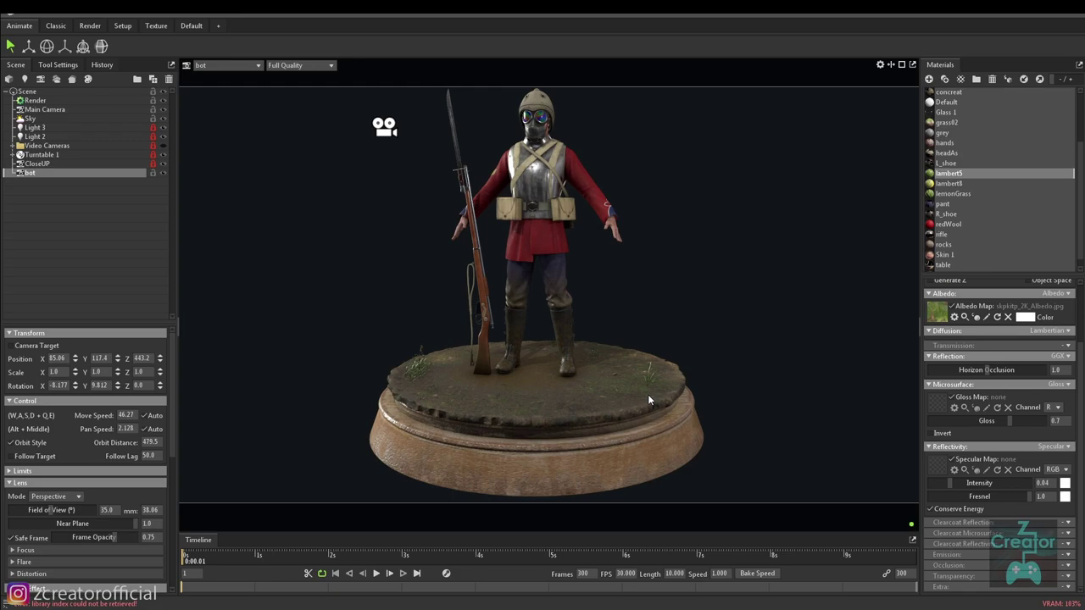
Add a new camera named 'top to bottom' with safe-frame guides shown.
left_click(732, 378)
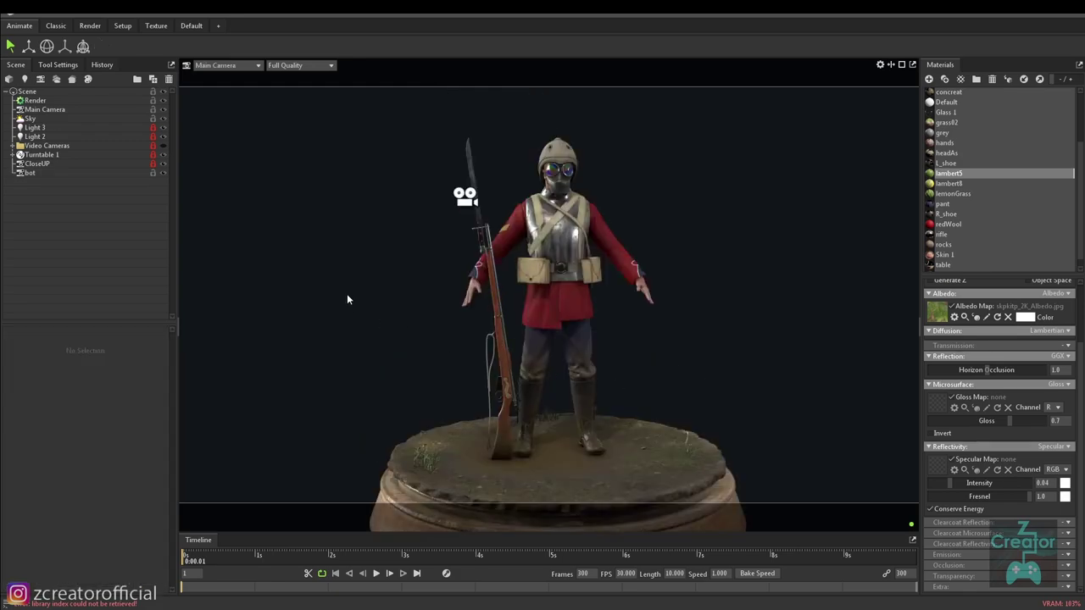
left_click(39, 78)
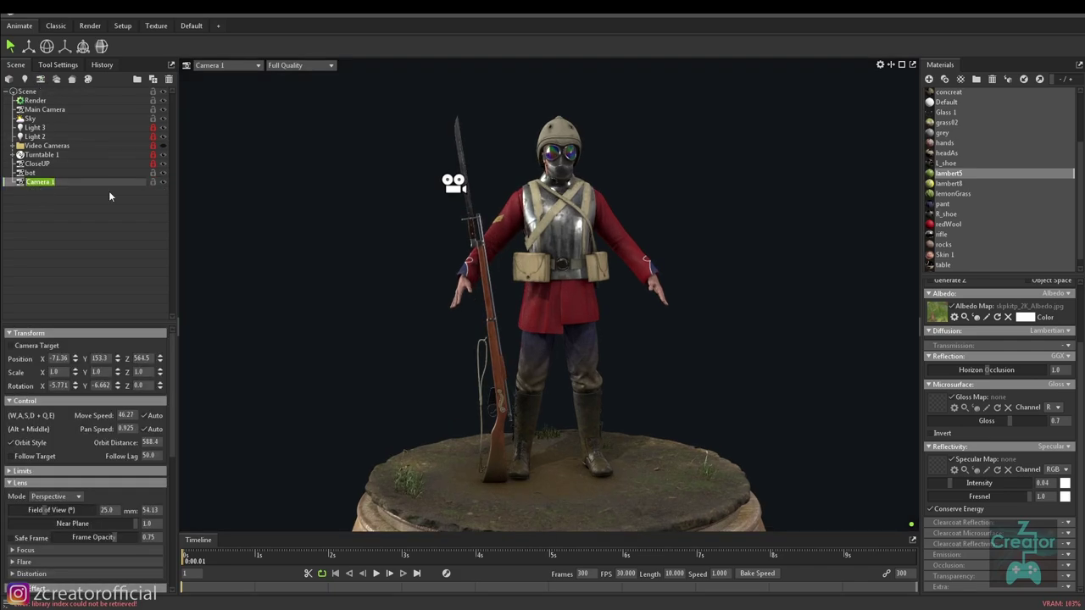
type("top ")
type("to bottom")
key("Return")
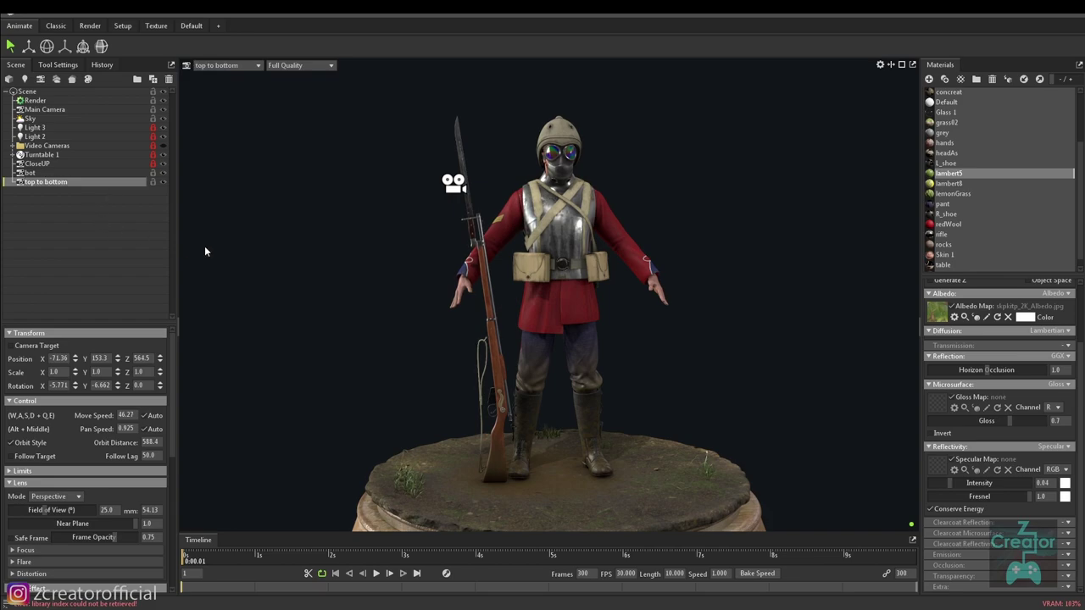
left_click(10, 538)
Frame the top to bottom camera on the soldier's helmeted head and upper body.
left_click_drag(511, 300, 542, 384)
scroll(534, 379, "up", 5)
scroll(533, 434, "up", 5)
scroll(543, 384, "up", 3)
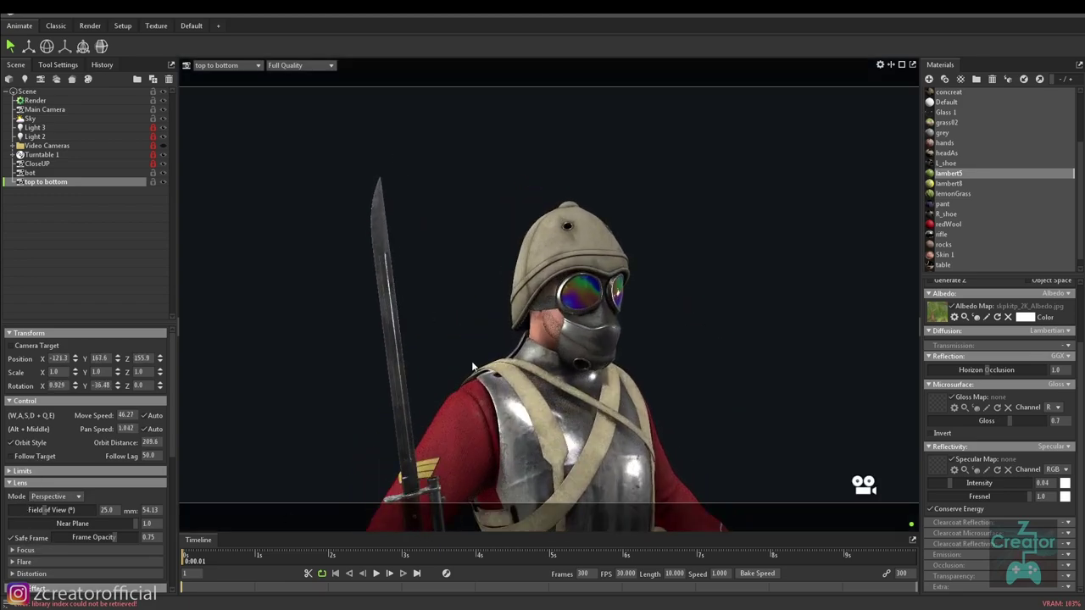
key("q")
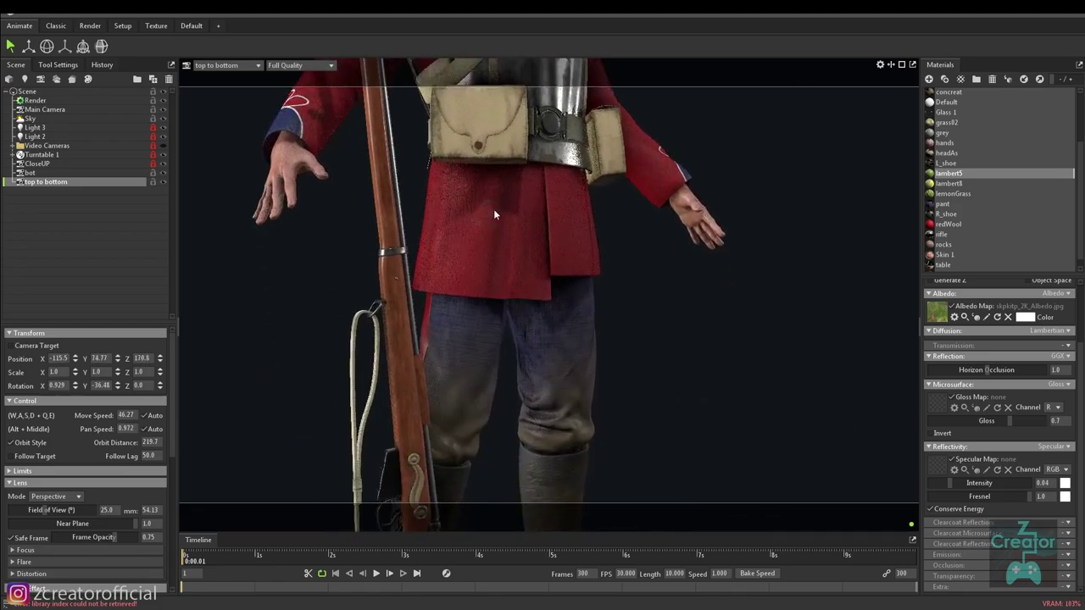
key("e")
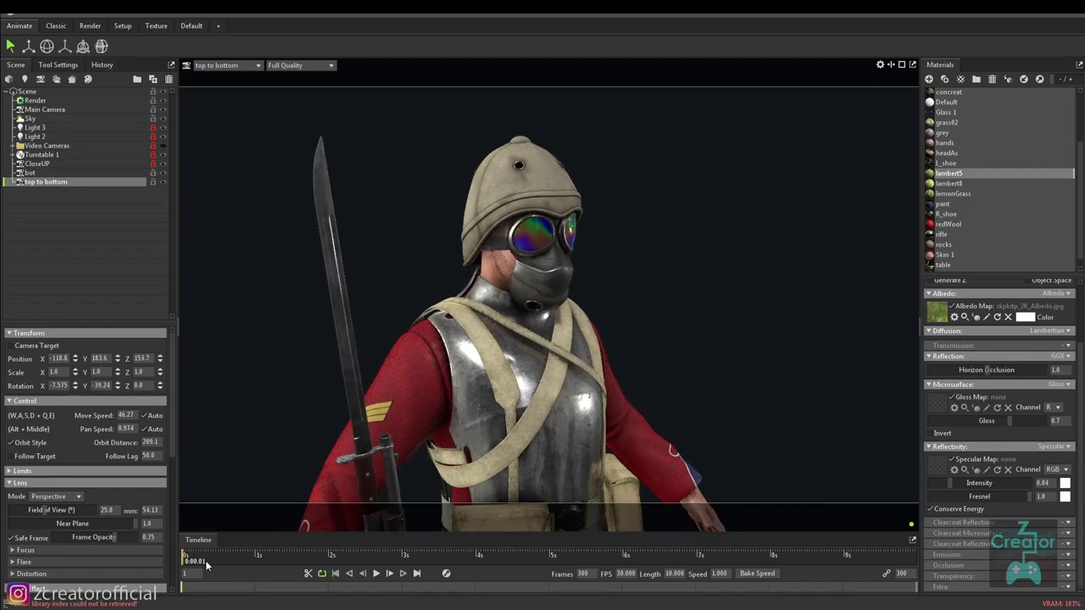
mouse_move(184, 562)
left_mouse_down()
mouse_move(399, 562)
mouse_move(185, 562)
left_mouse_up()
mouse_move(530, 351)
left_mouse_down()
mouse_move(523, 339)
mouse_move(506, 361)
mouse_move(536, 368)
mouse_move(500, 377)
mouse_move(520, 361)
left_mouse_up()
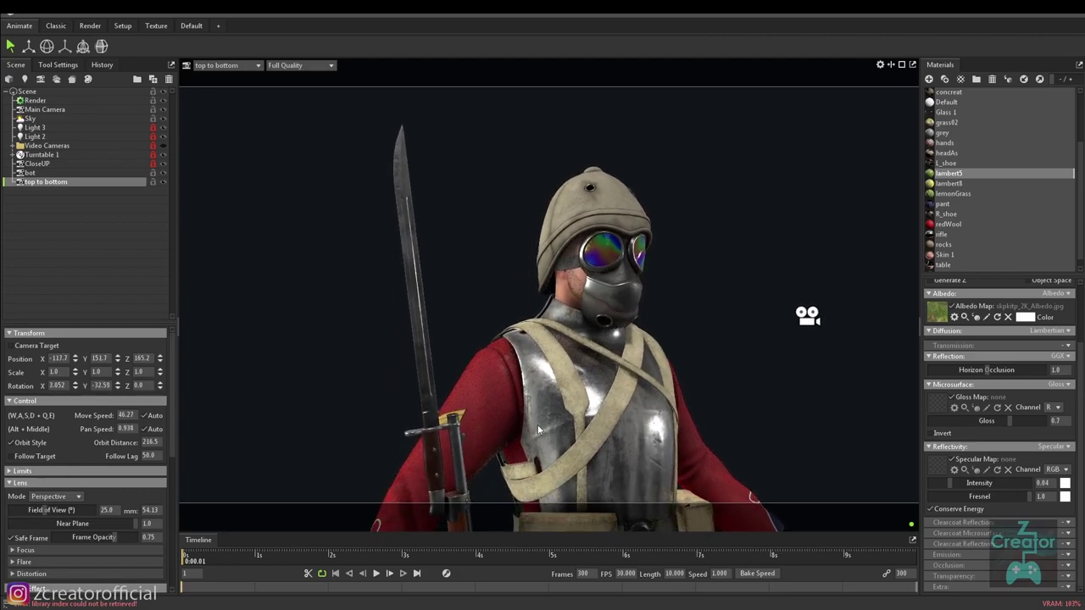
Enable Auto Key, set the first-frame framing, then move to the last frame.
left_click(447, 573)
mouse_move(184, 562)
left_mouse_down()
mouse_move(214, 564)
mouse_move(184, 564)
left_mouse_up()
middle_click_drag(694, 332, 694, 335)
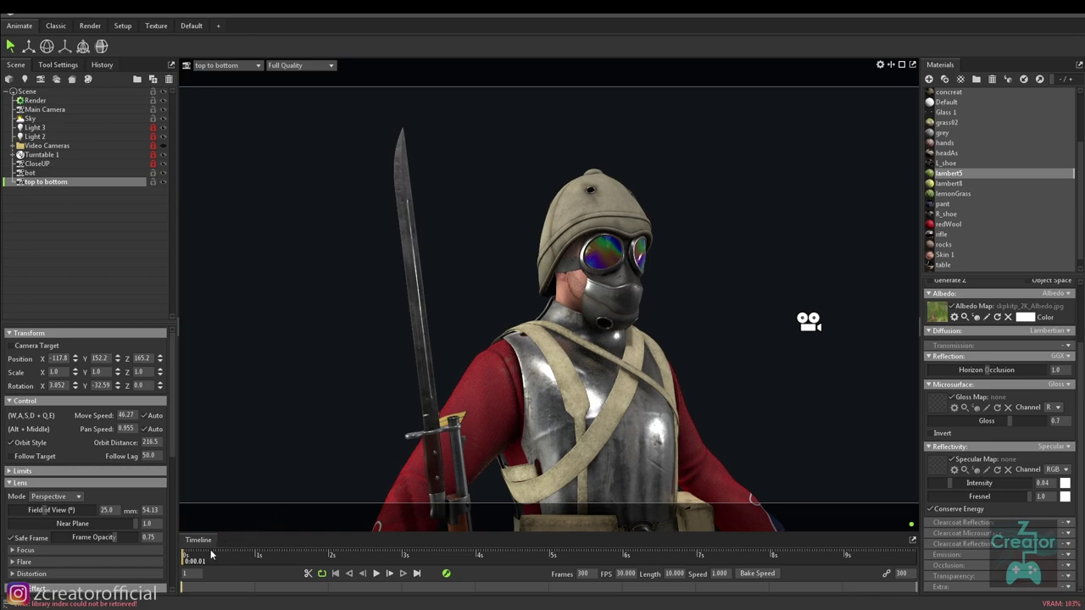
left_click_drag(184, 558, 195, 563)
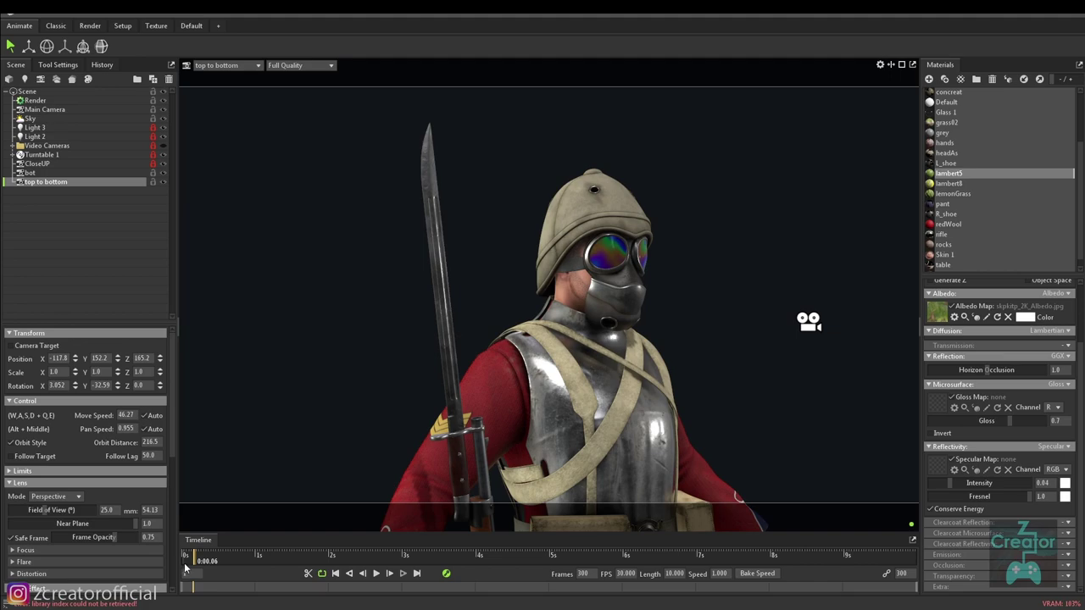
left_click(185, 563)
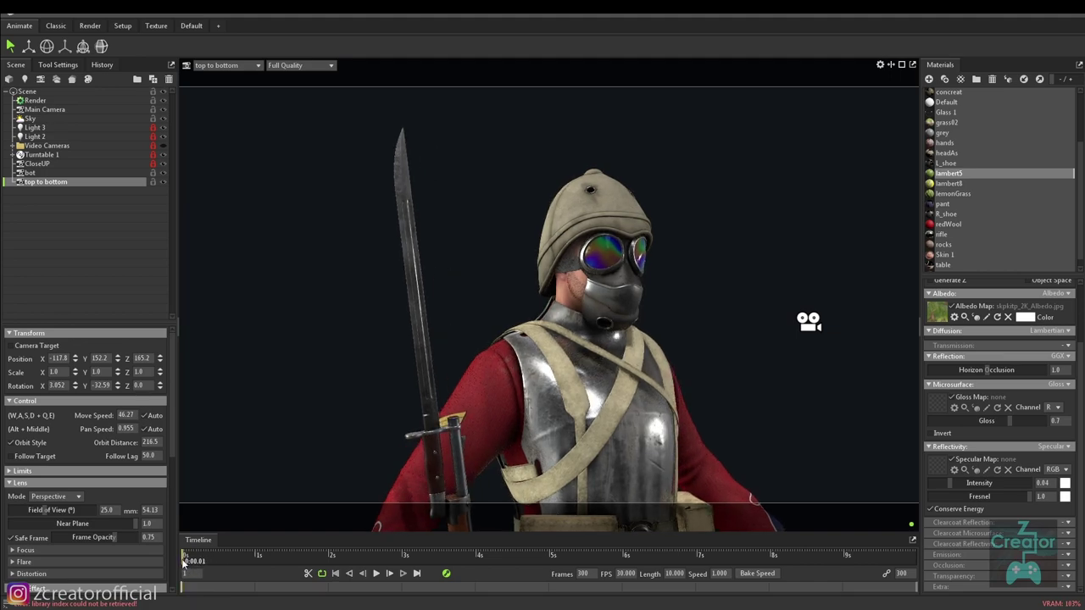
left_click_drag(184, 563, 183, 563)
left_click_drag(182, 562, 936, 553)
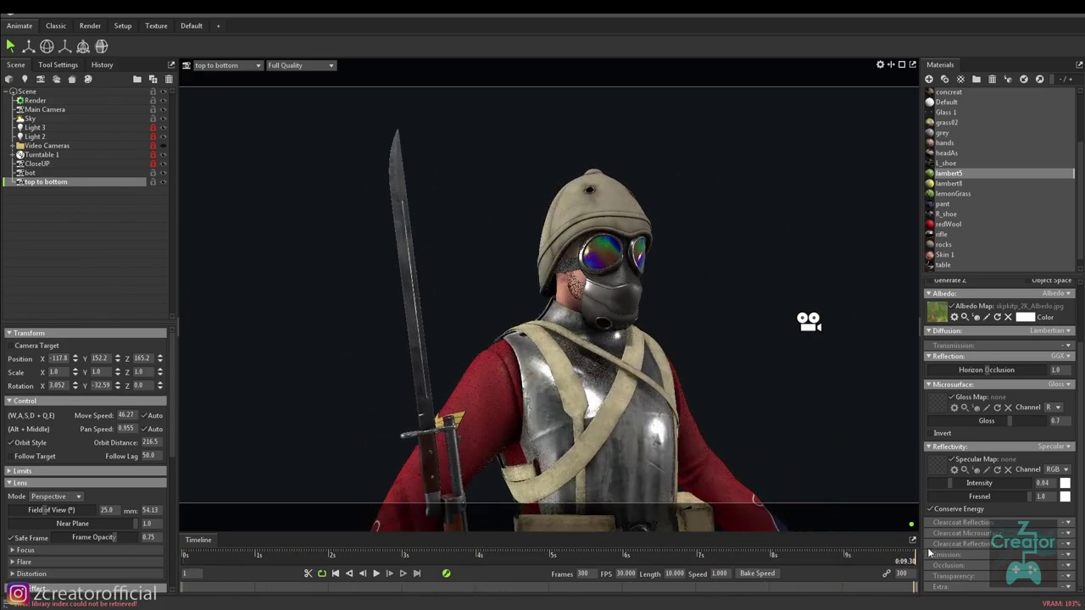
At the last frame, lower and tilt the camera onto the boots, then scrub back along the timeline.
key("q")
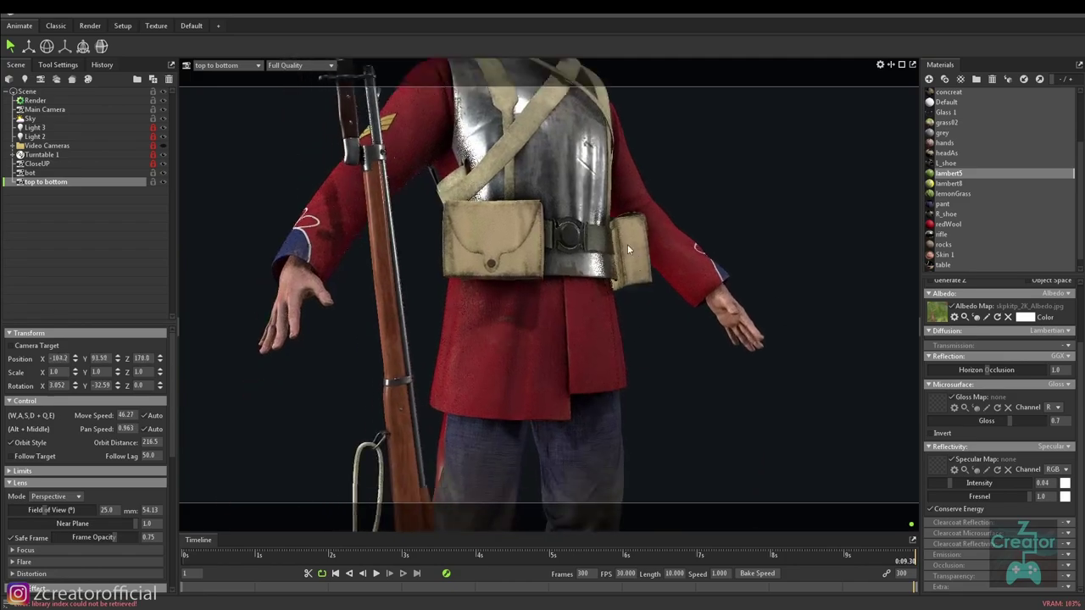
key("q")
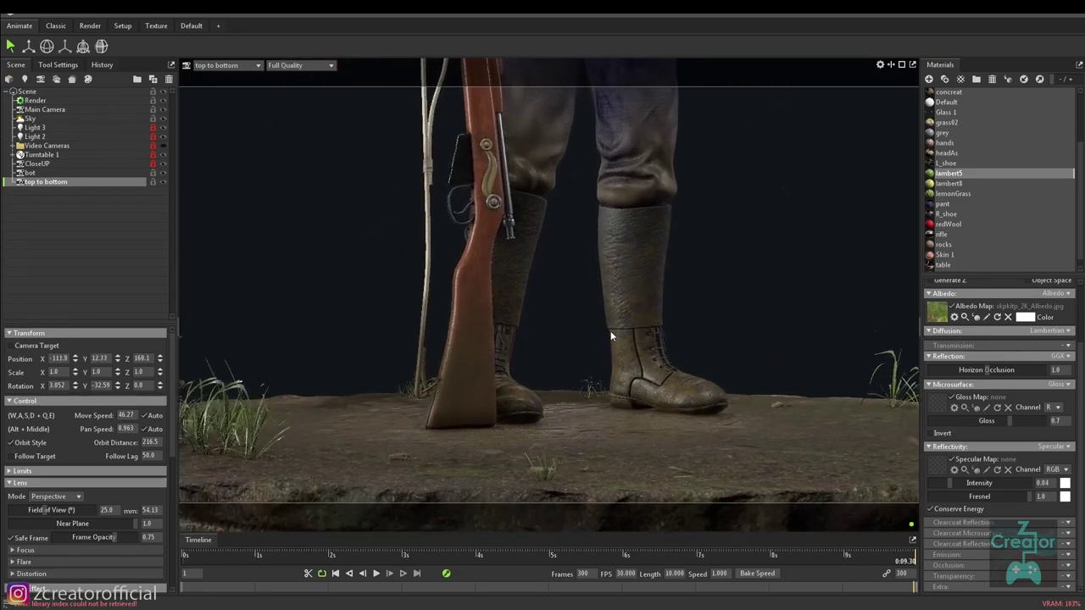
left_click_drag(559, 369, 558, 378)
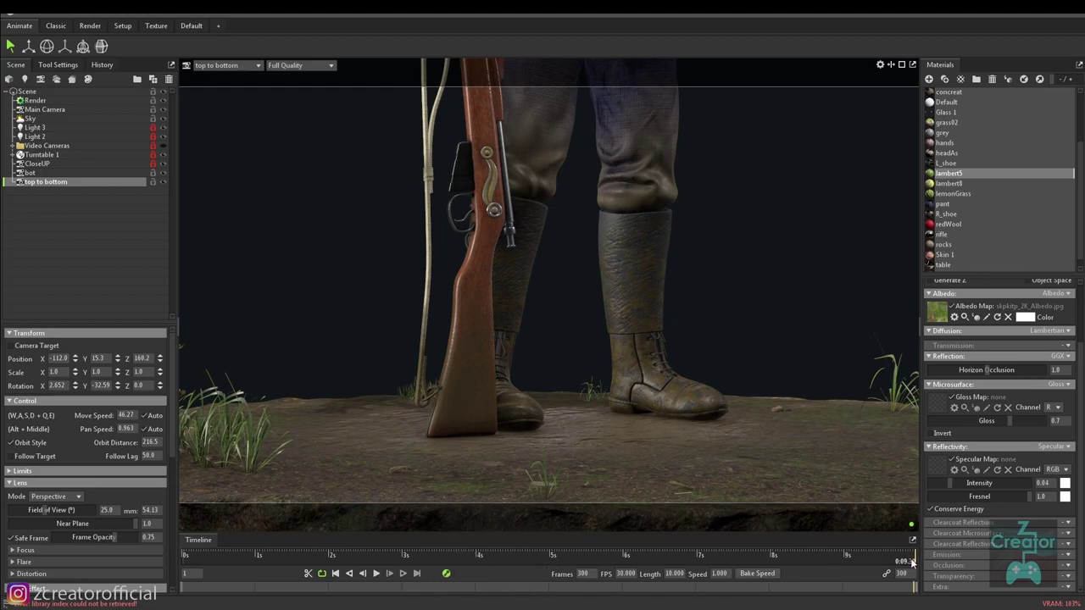
left_click_drag(916, 561, 188, 557)
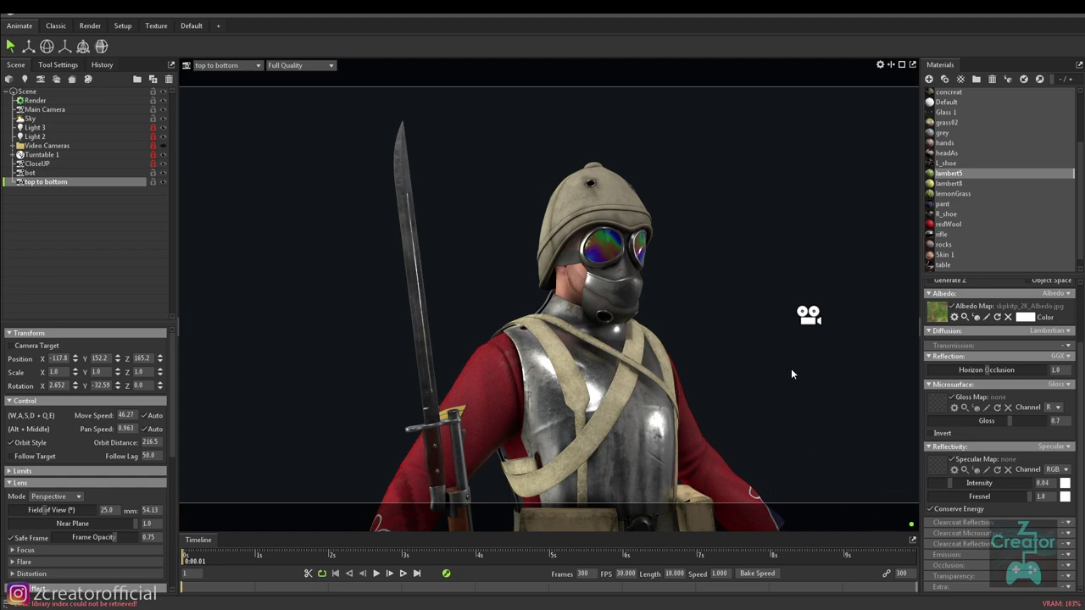
Play and pause the top to bottom move, return to frame 1, and select the CloseUP camera.
left_click(376, 574)
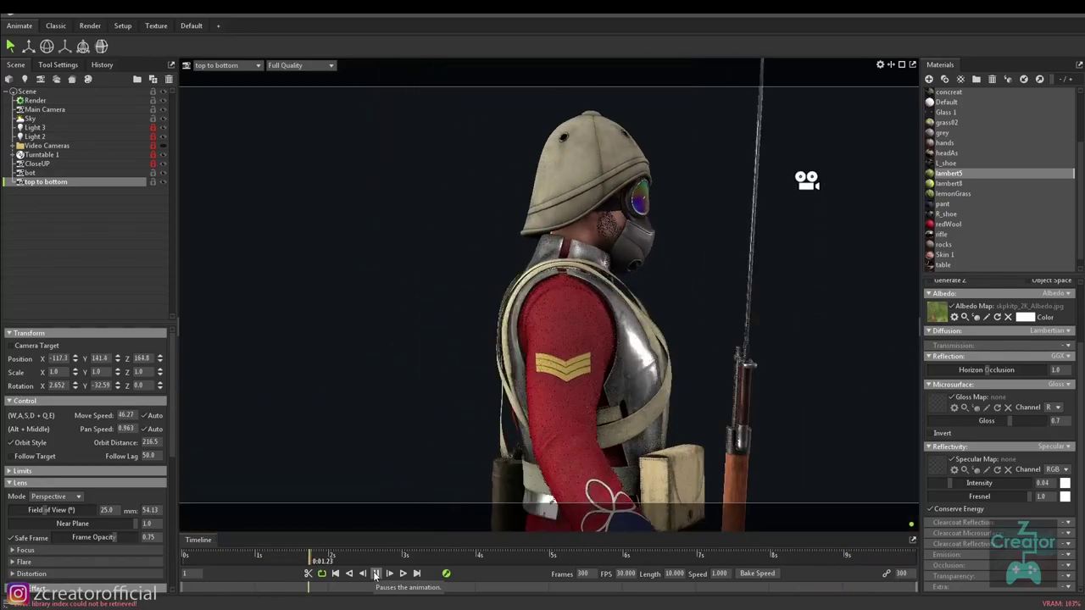
left_click(375, 575)
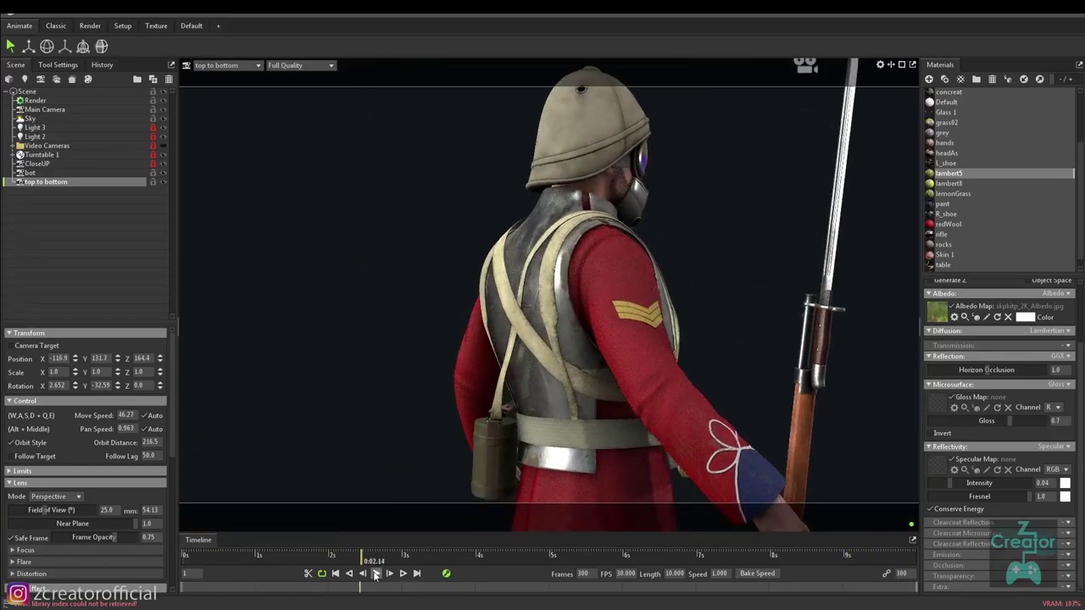
left_click(189, 561)
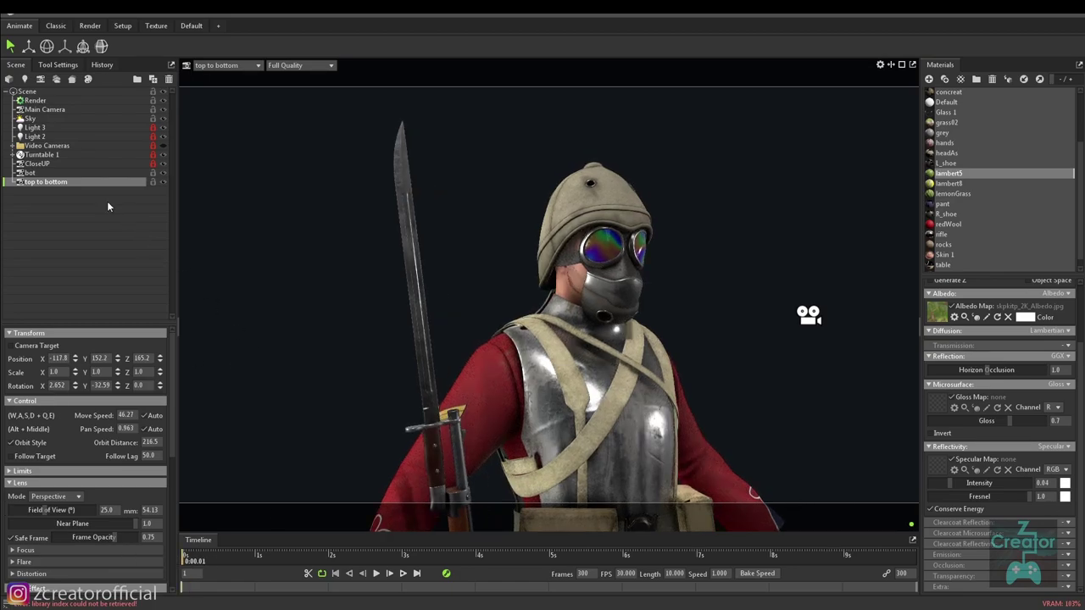
left_click(50, 165)
Delete the CloseUP and top to bottom cameras from the scene.
key("Delete")
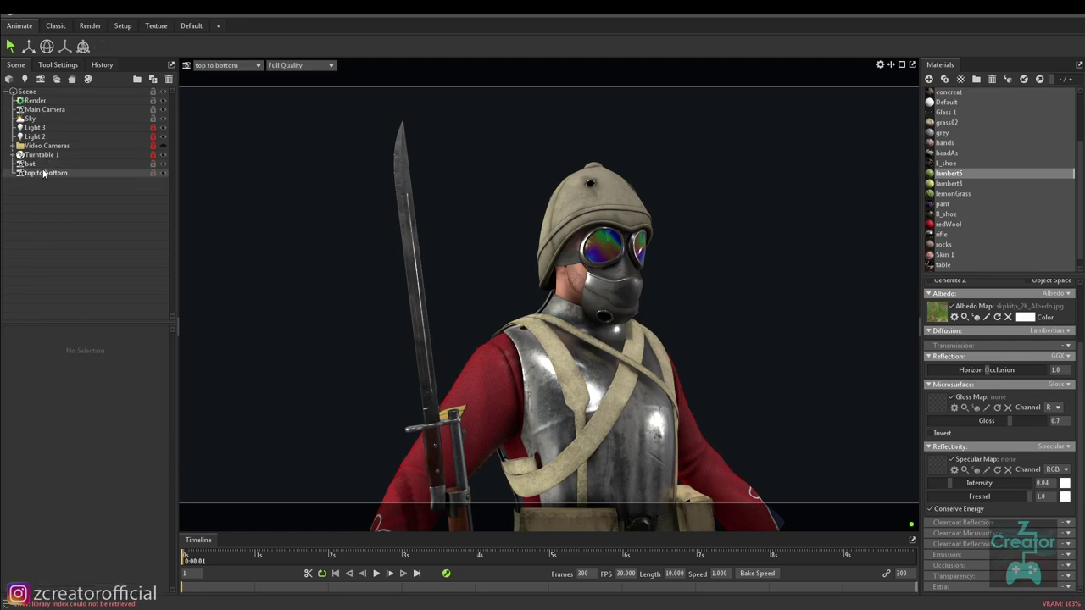
left_click(39, 167)
key("Delete")
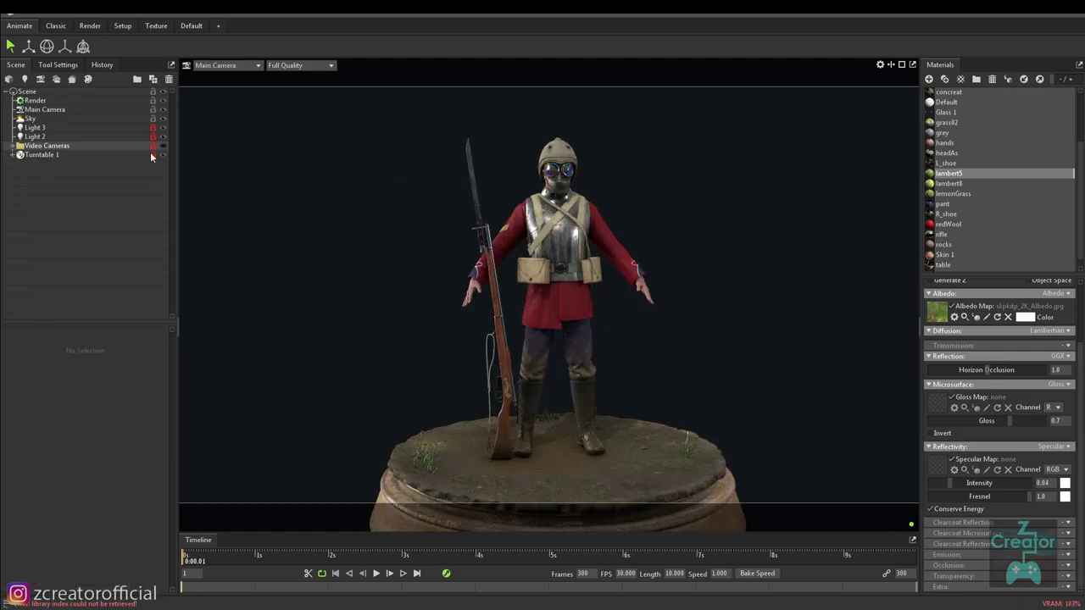
View through the Bottom to Top camera, preview its move, and rewind to frame 1.
left_click(243, 65)
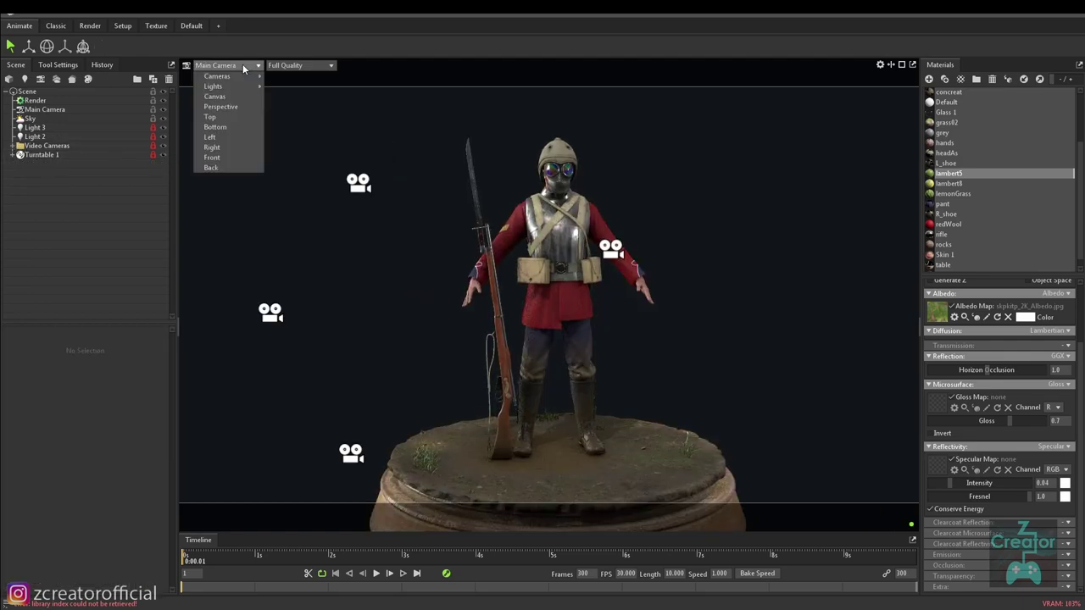
mouse_move(217, 77)
left_click(292, 86)
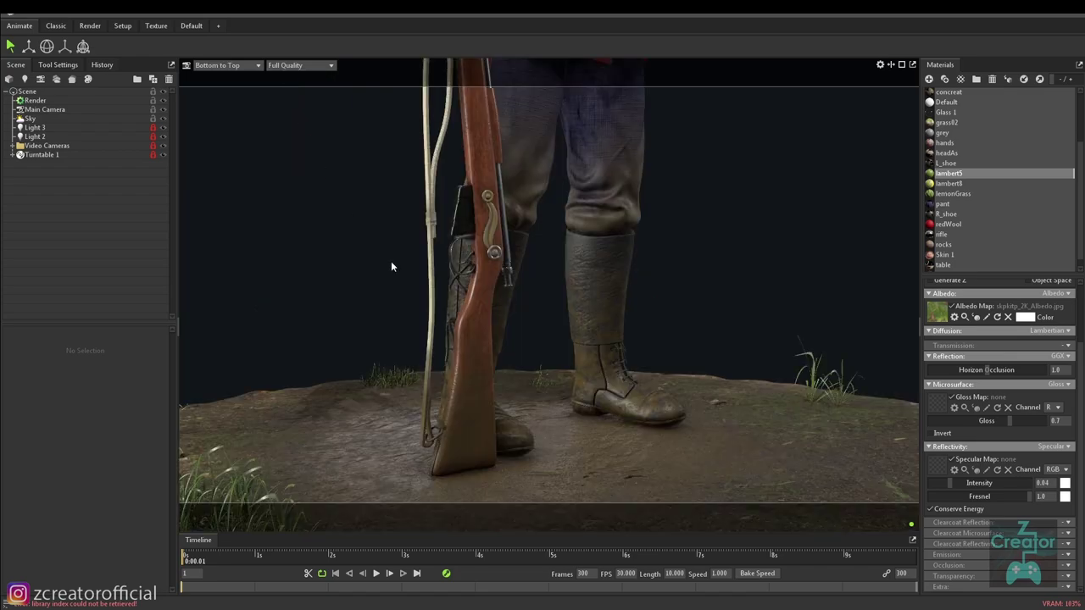
left_click(376, 574)
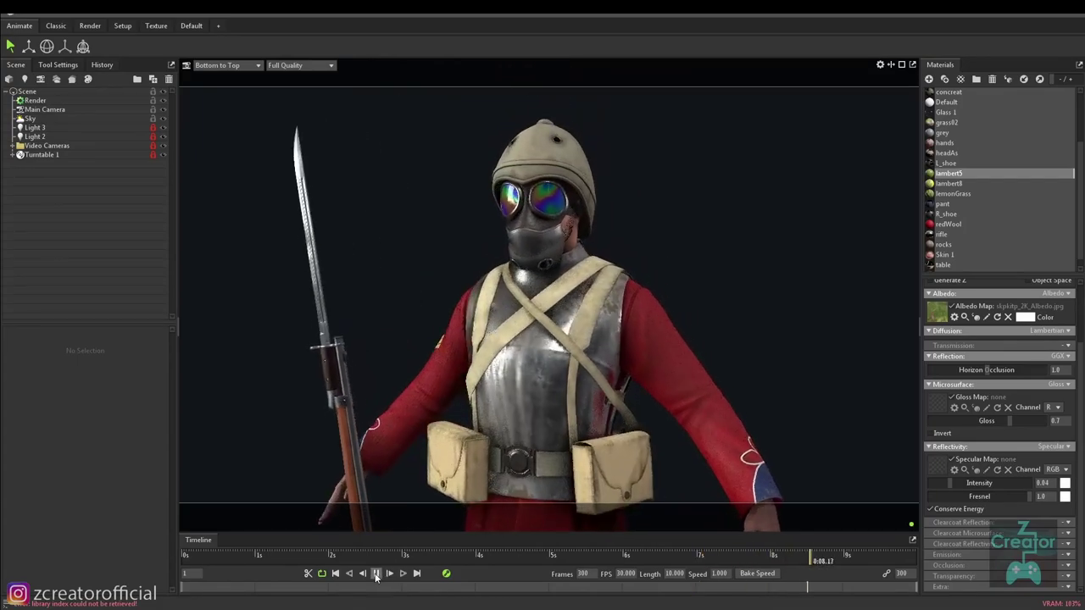
left_click(376, 574)
left_click_drag(229, 550, 139, 541)
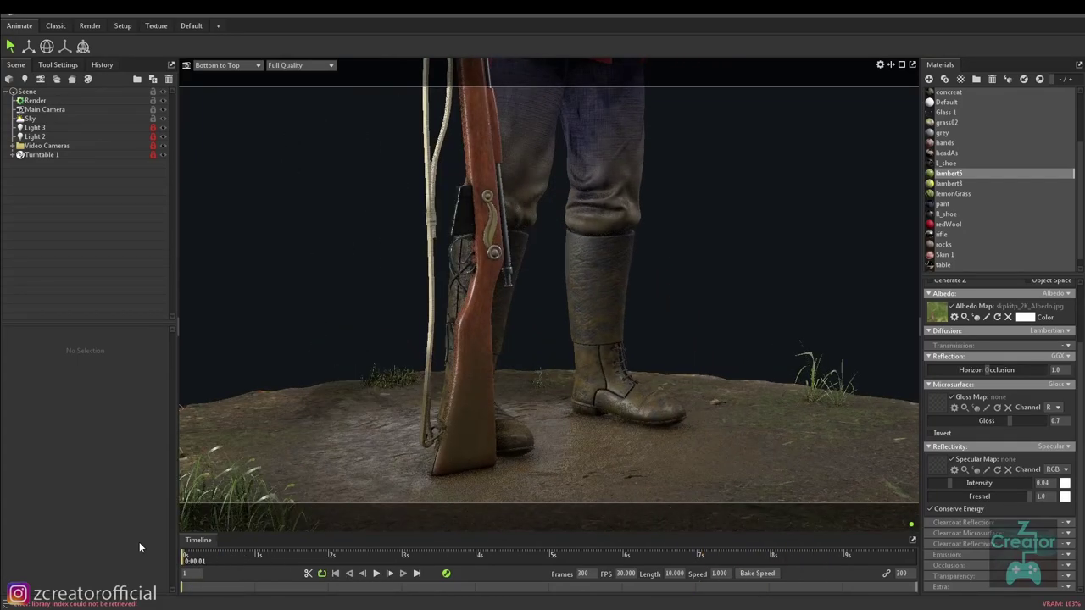
left_click(248, 66)
mouse_move(217, 76)
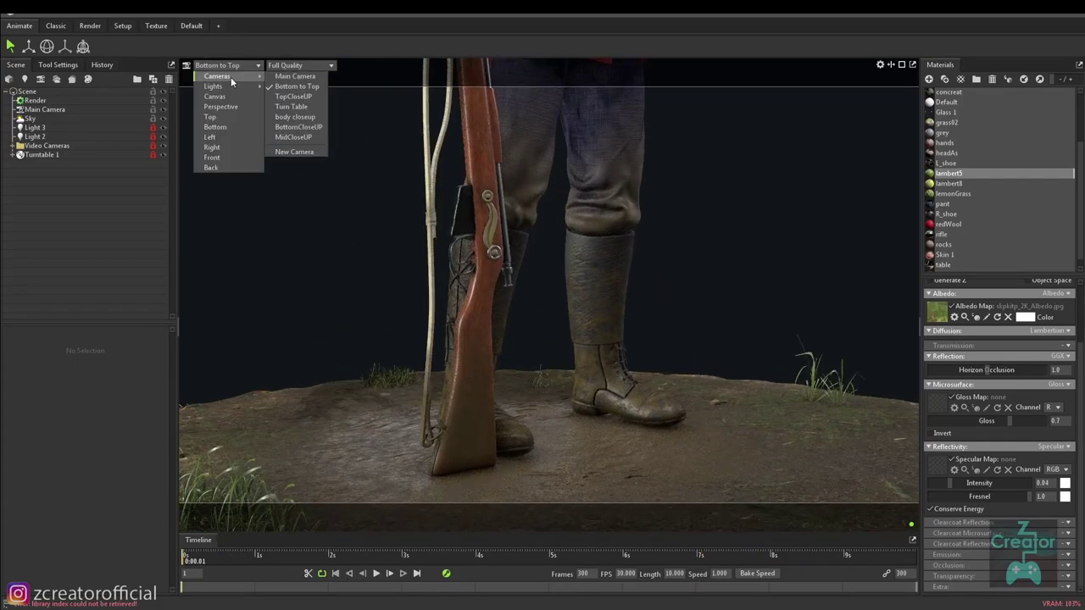
View through TopCloseUP, preview its move, rewind to frame 1, and open Render settings.
left_click(293, 96)
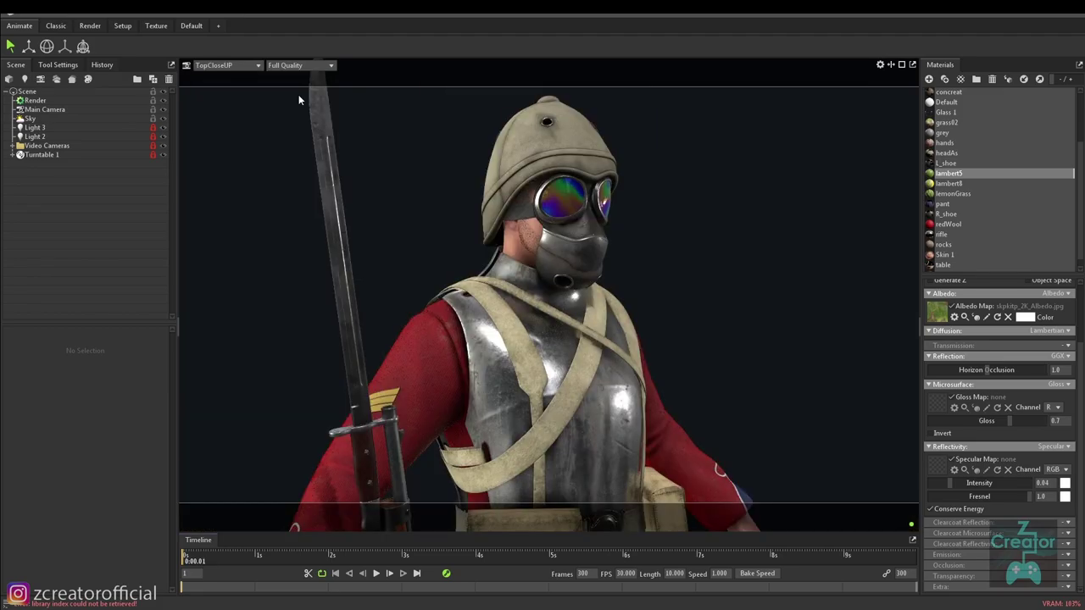
left_click(378, 574)
left_click(376, 573)
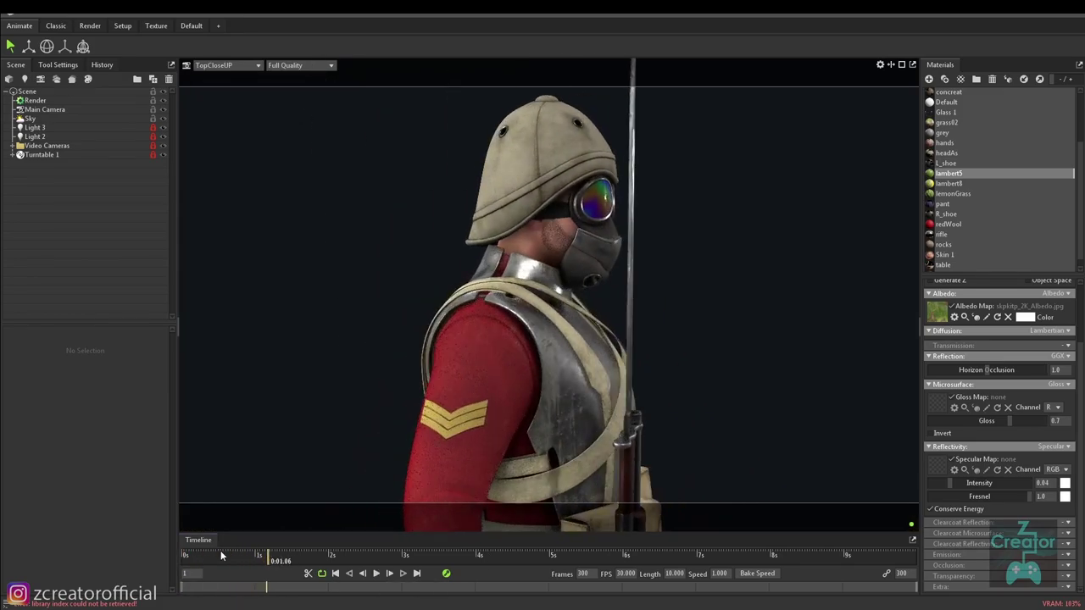
left_click_drag(279, 559, 120, 539)
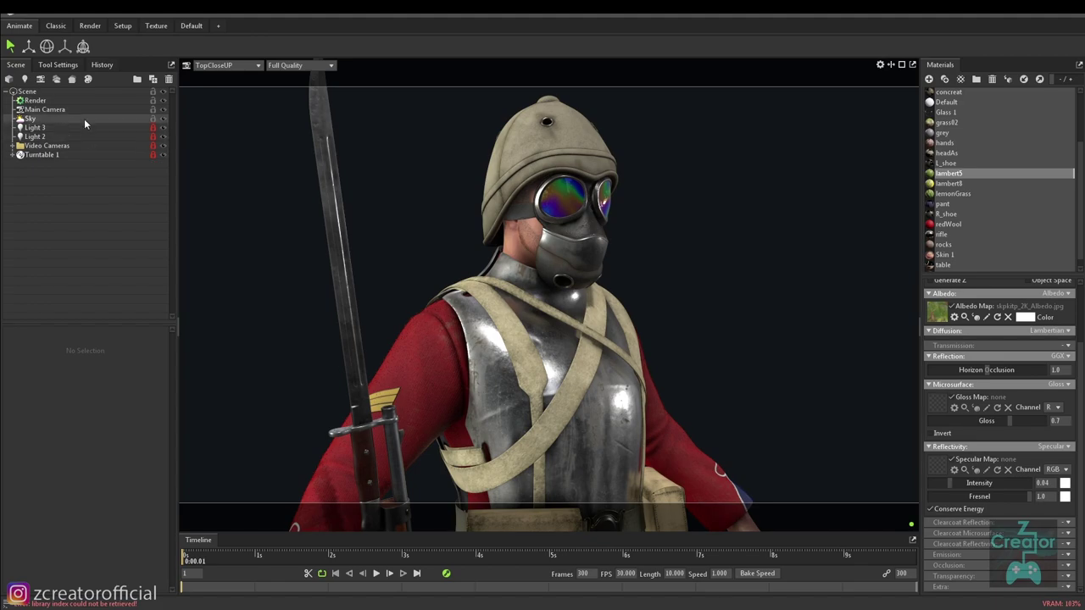
left_click(36, 100)
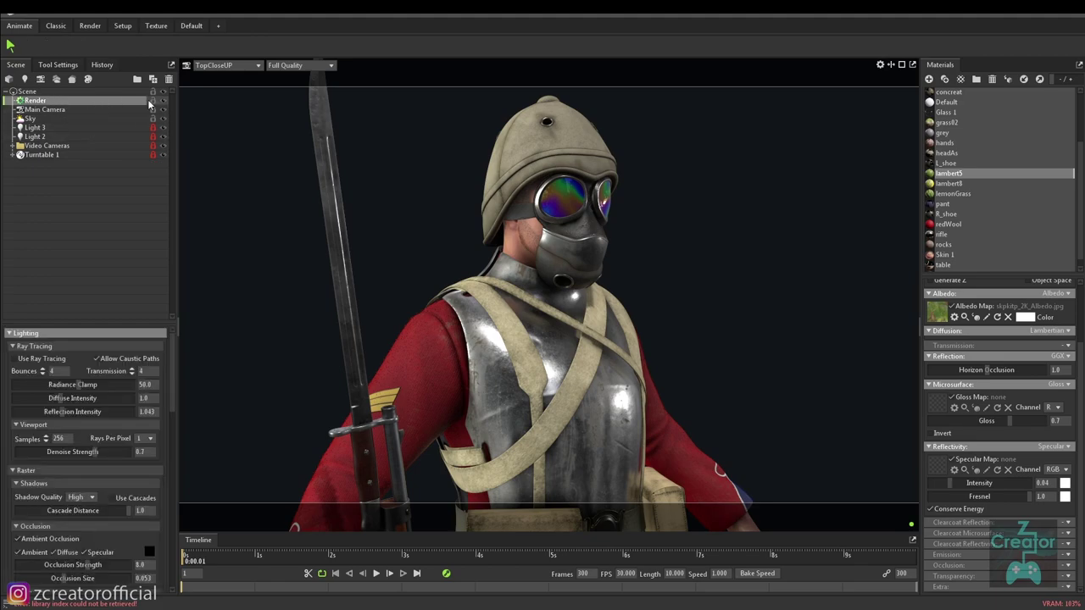
left_click(227, 66)
mouse_move(217, 76)
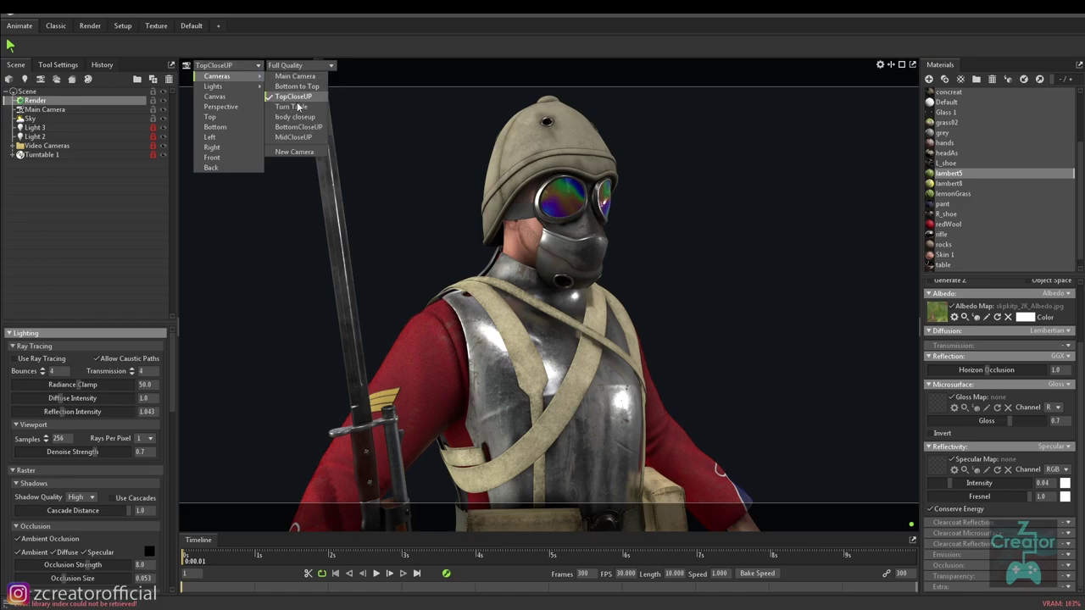
left_click(292, 106)
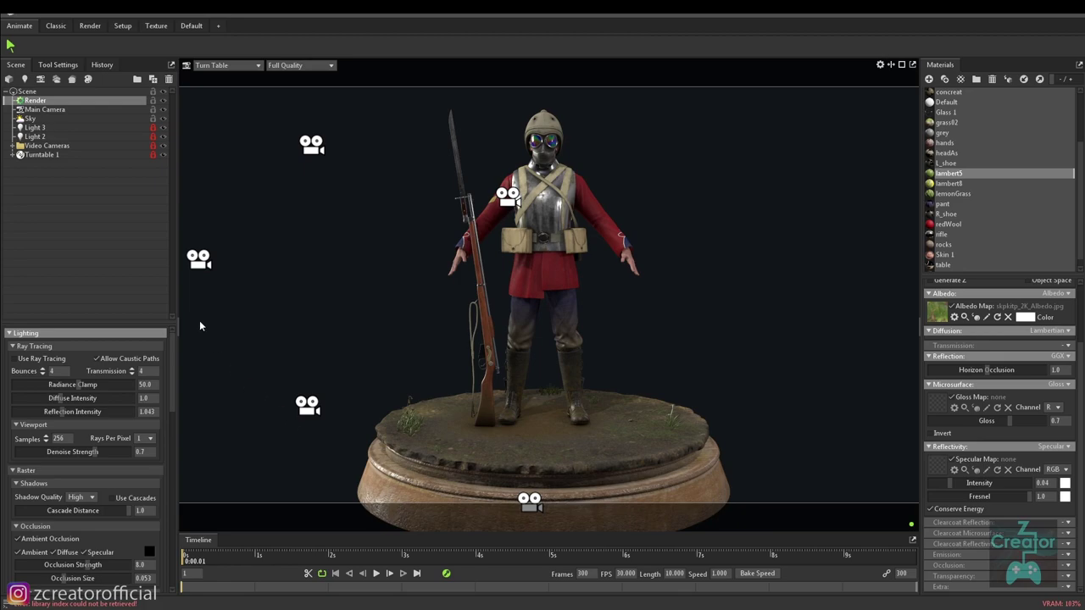
left_click(13, 147)
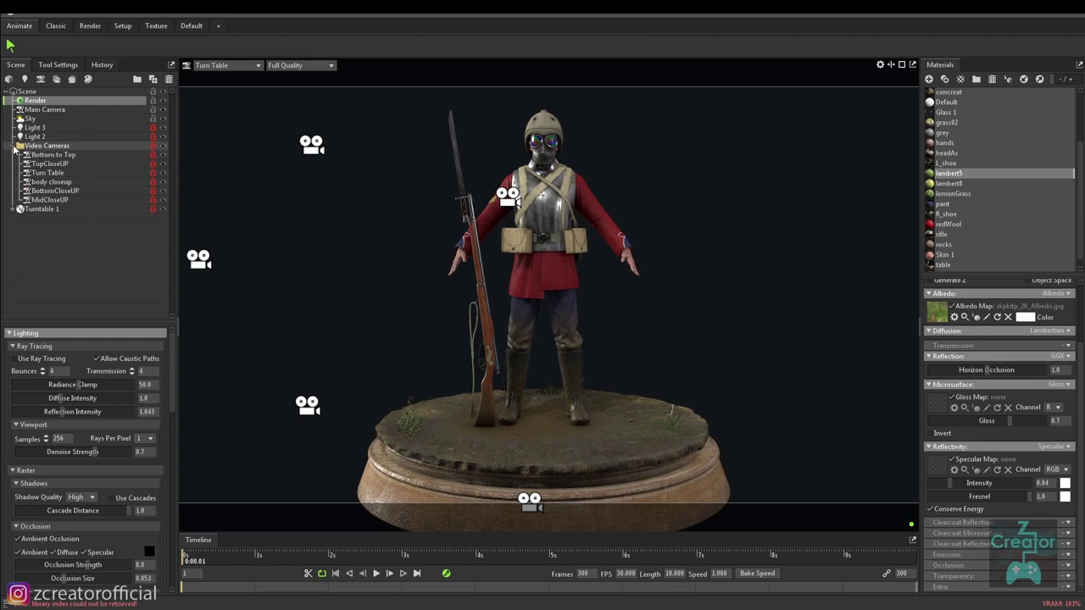
left_click(12, 147)
left_click(376, 574)
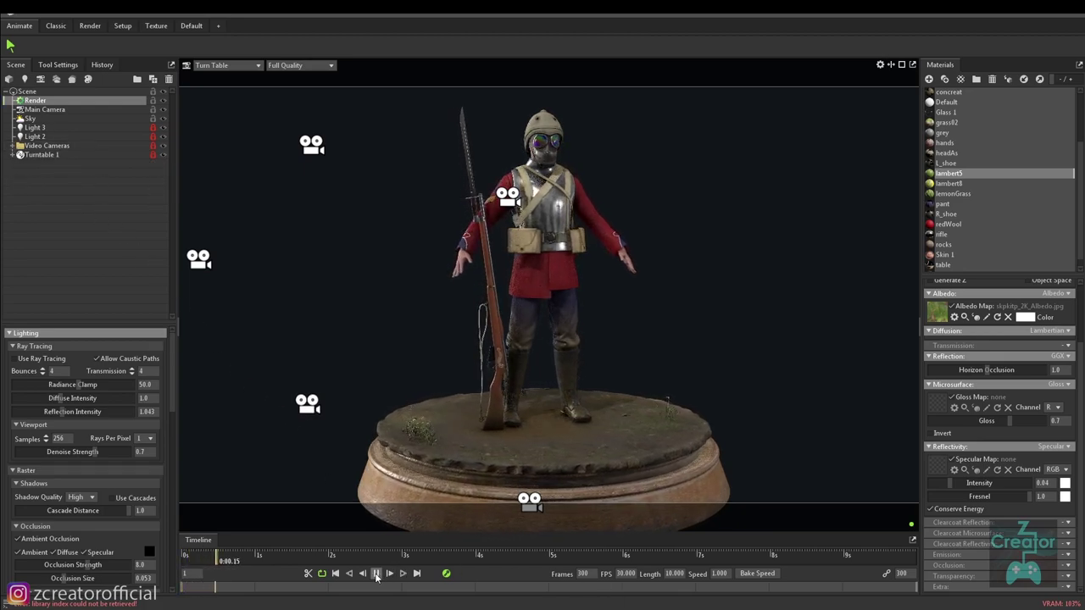
left_click(377, 575)
left_click_drag(204, 554, 184, 556)
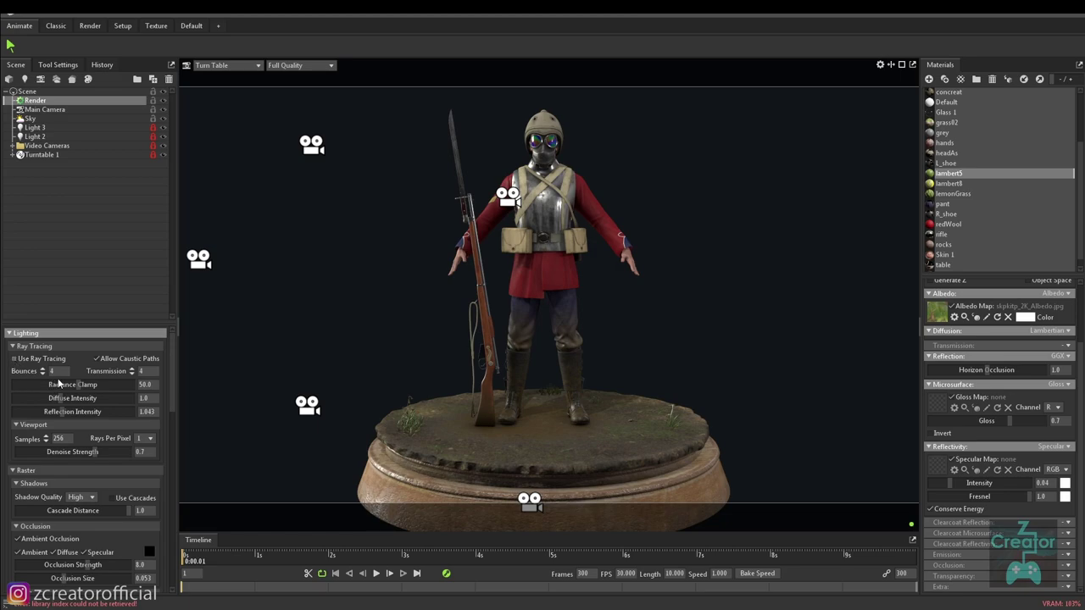
left_click(15, 363)
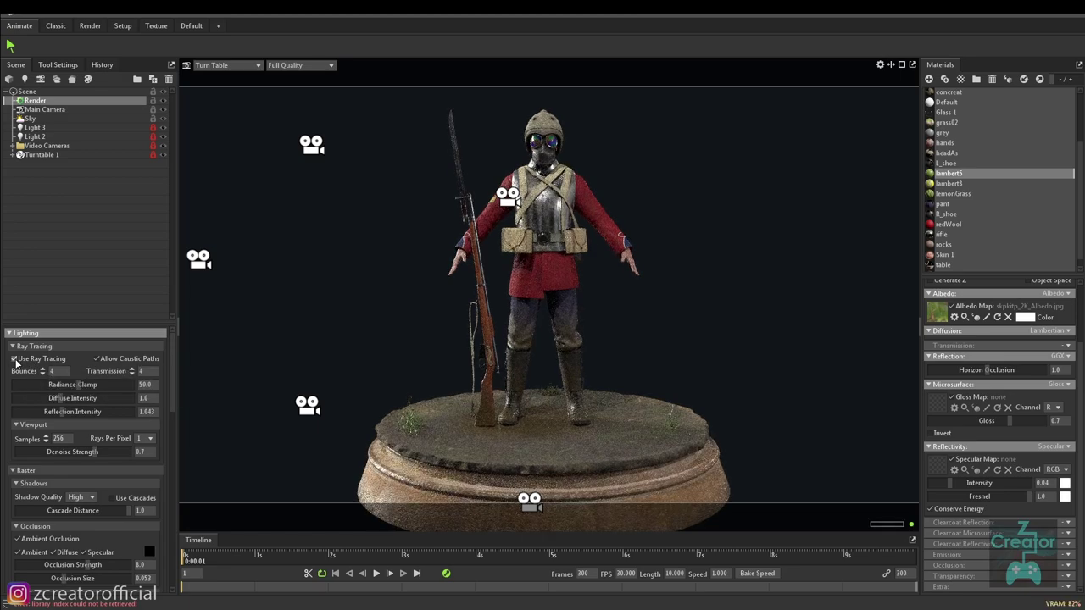
left_click(378, 574)
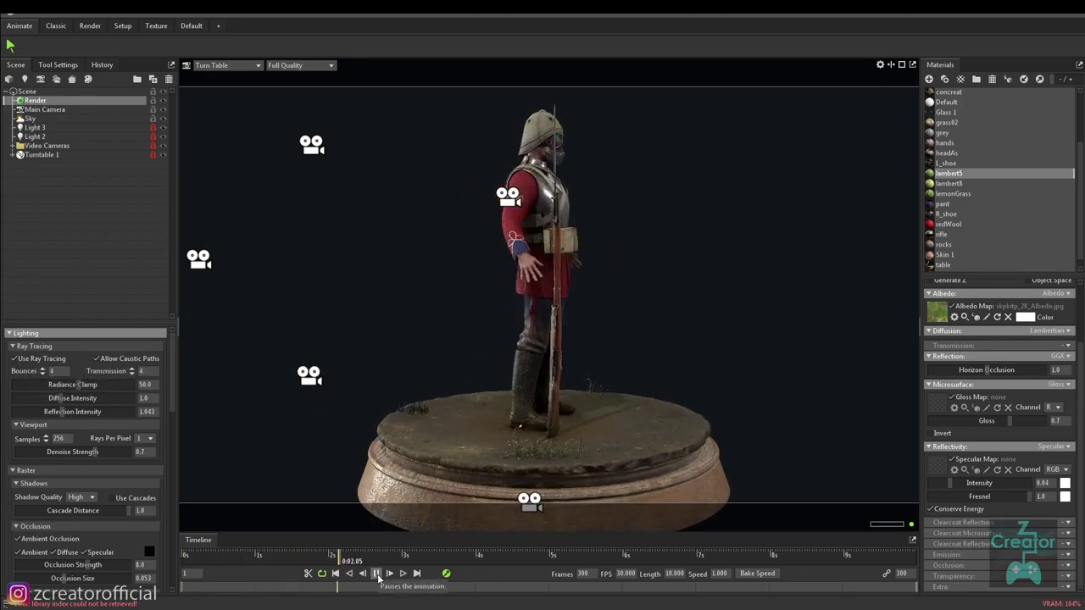
left_click(378, 574)
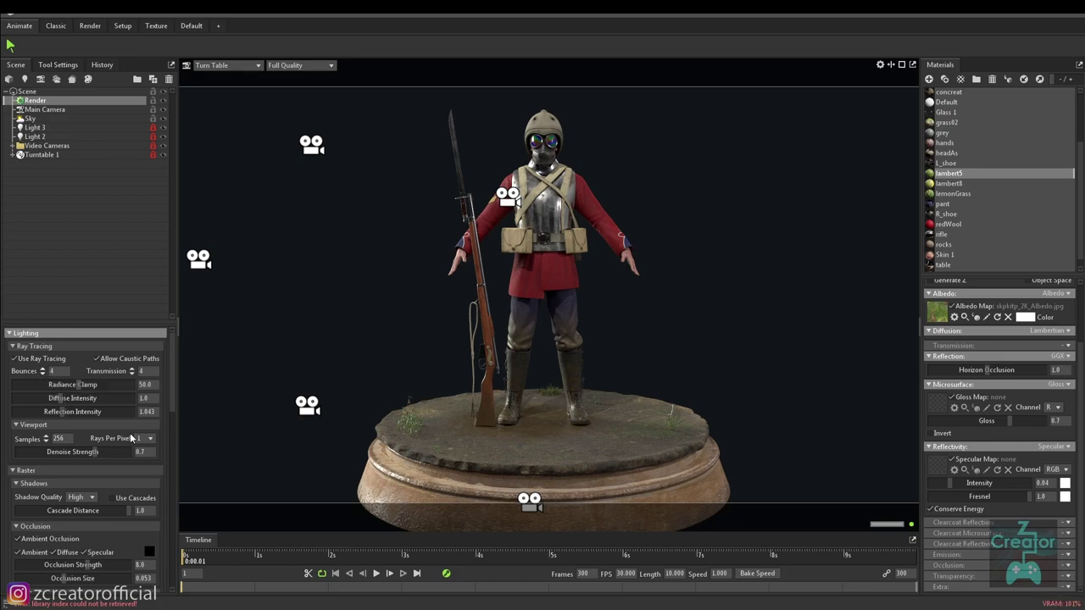
Check the Shadow Quality options without changing them and expand the Raster occlusion settings.
scroll(131, 437, "down", 1)
scroll(157, 467, "down", 1)
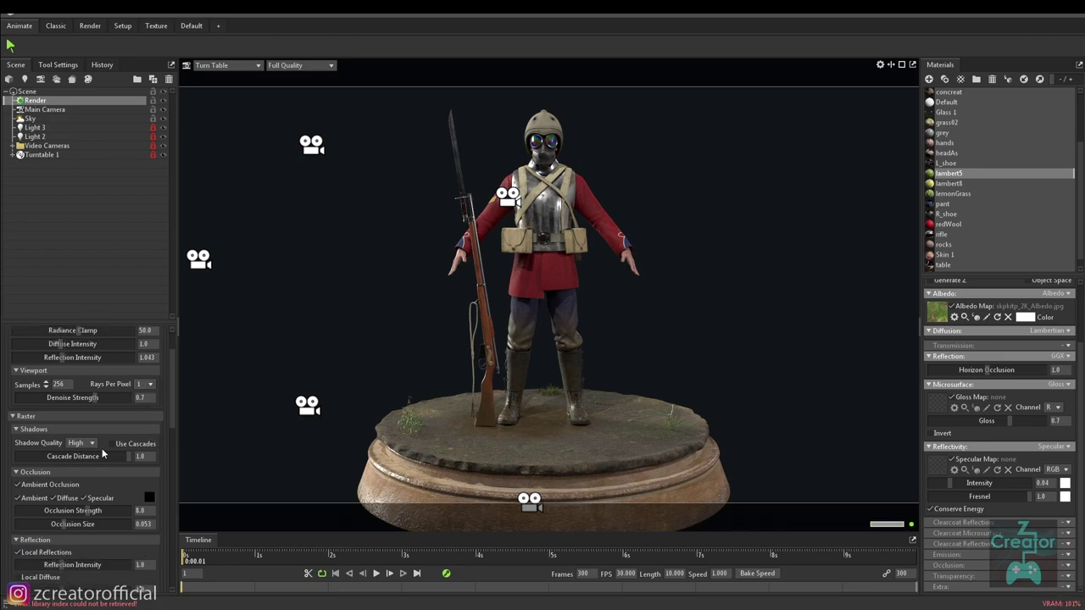
left_click(81, 442)
left_click(15, 429)
left_click(13, 418)
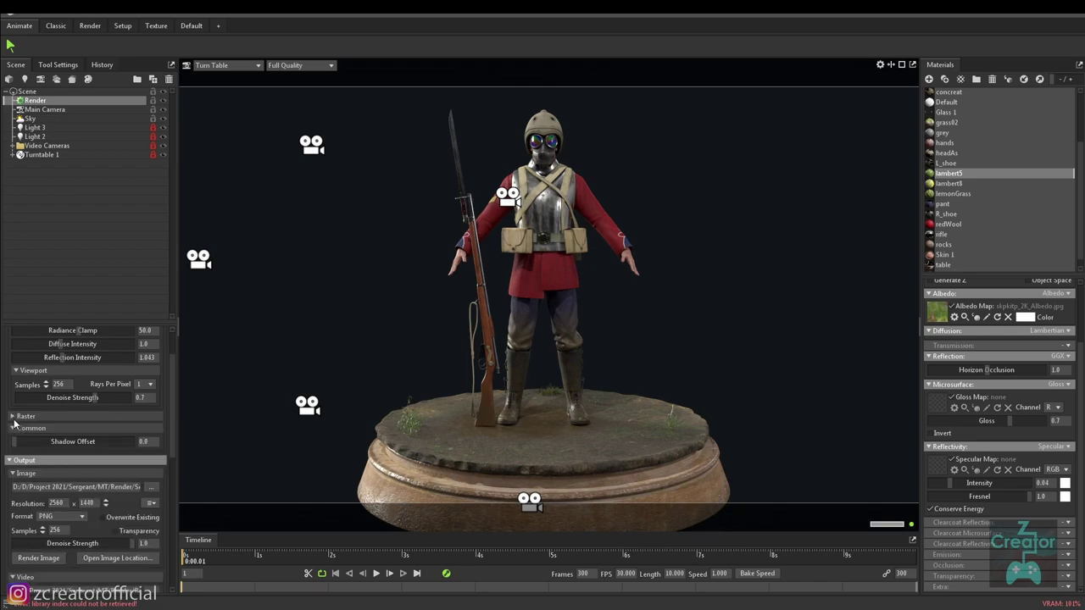
left_click(13, 418)
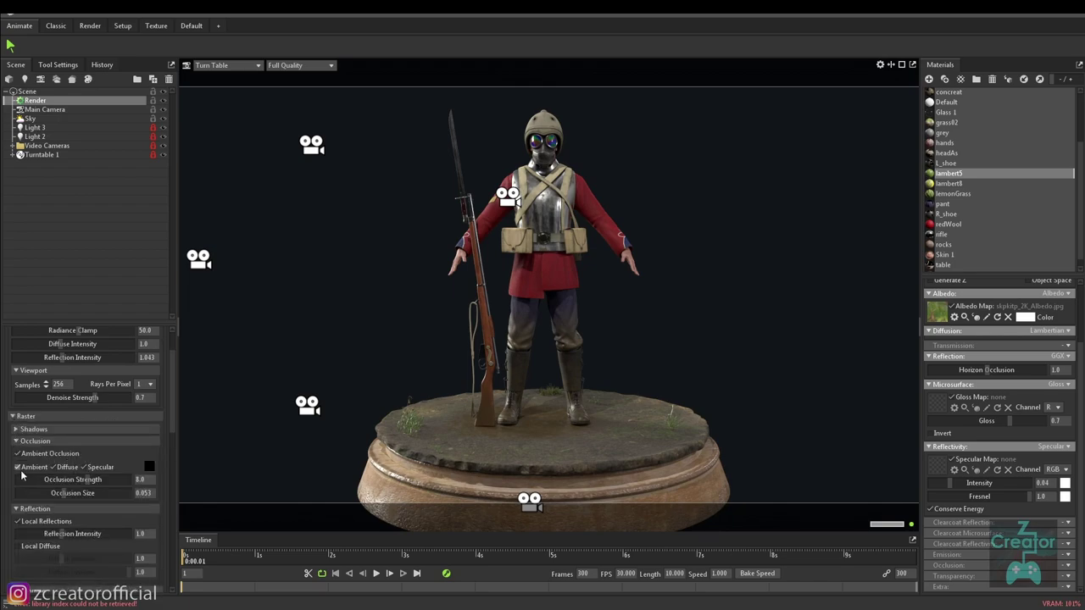
Toggle the Ambient, Diffuse and Specular occlusion contributions and raise Occlusion Strength to 11.0.
left_click(19, 469)
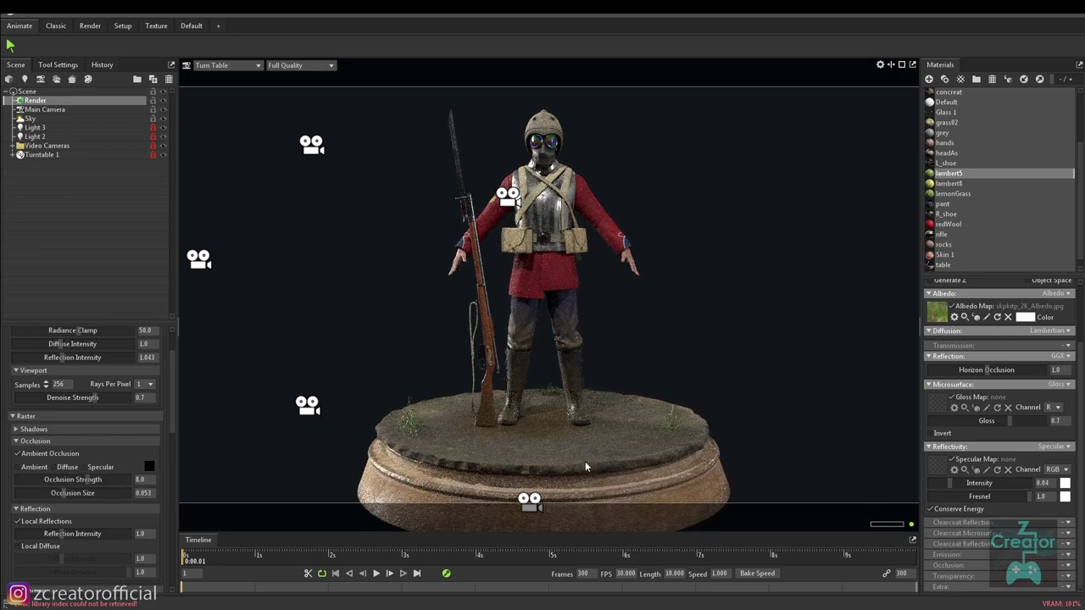
left_click(86, 468)
left_click(53, 467)
left_click_drag(88, 484, 96, 480)
scroll(99, 515, "down", 1)
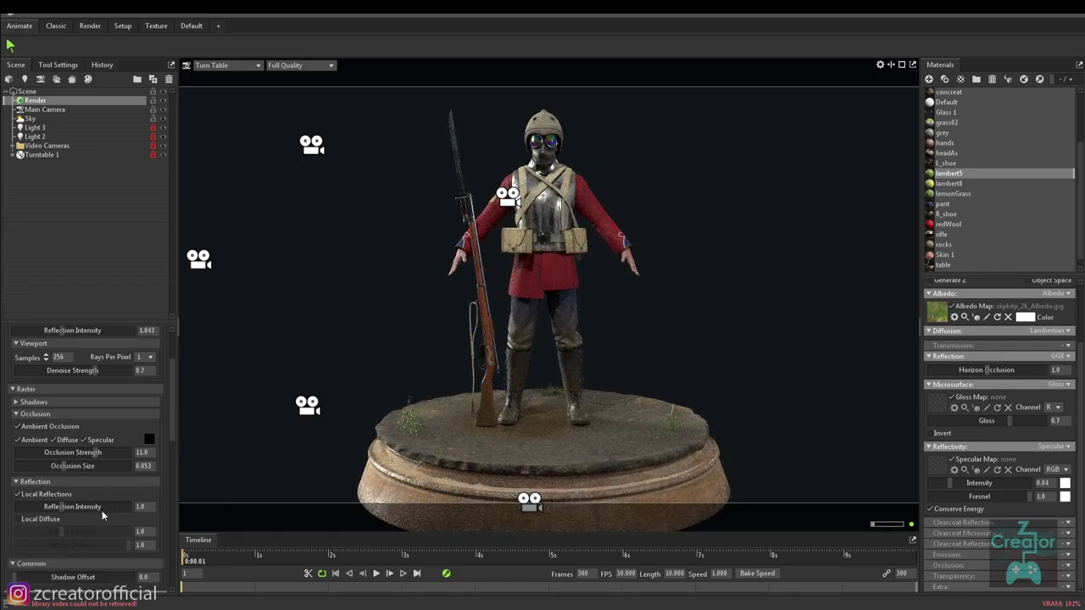
scroll(75, 519, "down", 2)
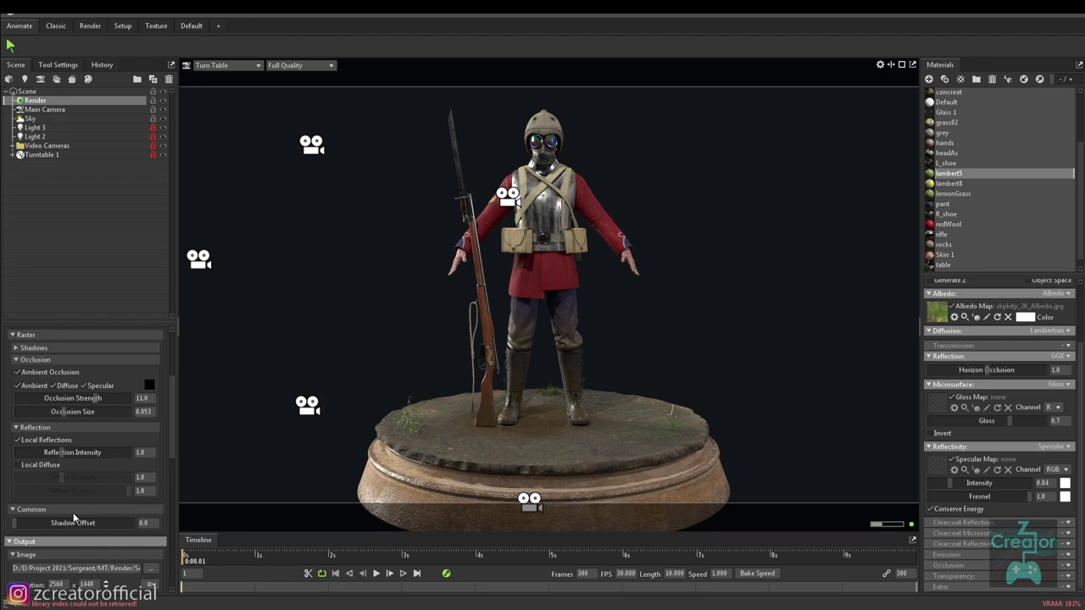
scroll(73, 525, "down", 2)
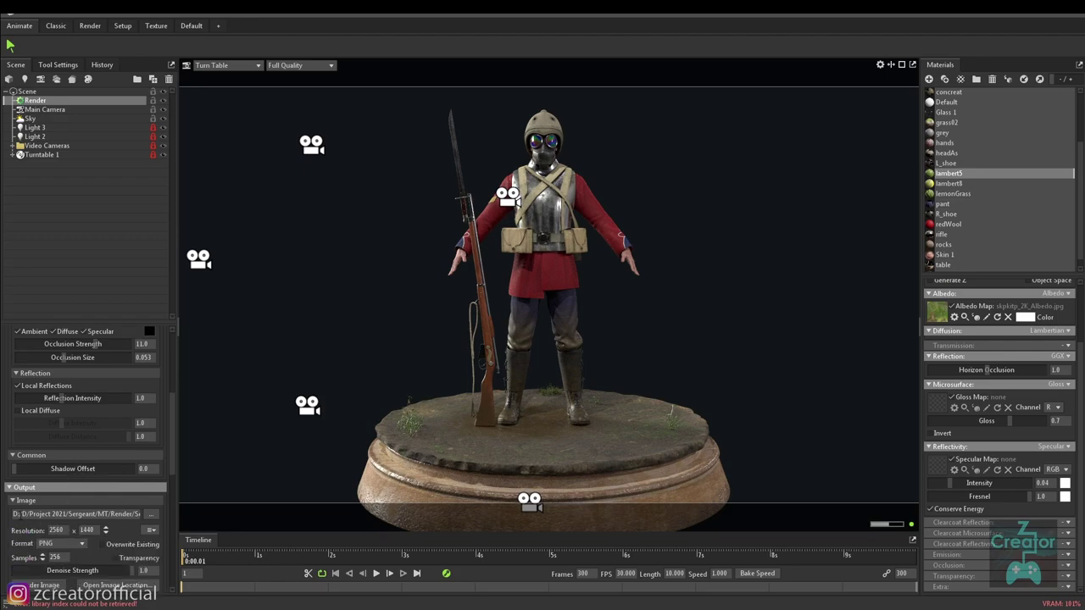
scroll(82, 510, "down", 3)
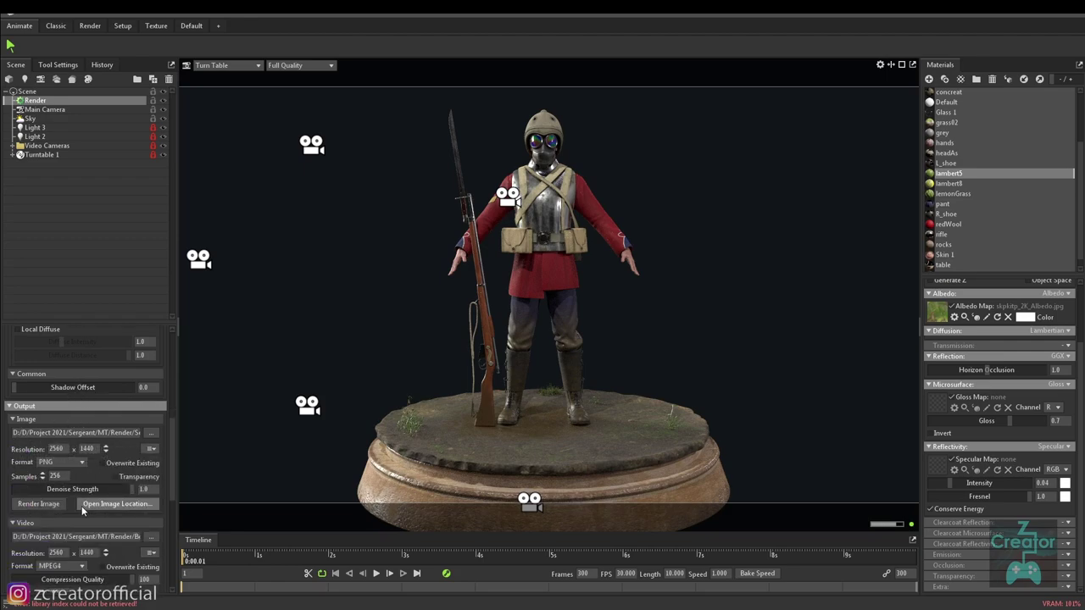
scroll(82, 508, "down", 1)
Keep the 2560 x 1440 resolution preset, uncheck Use Ray Tracing, and scrub the turntable slightly.
scroll(60, 504, "down", 1)
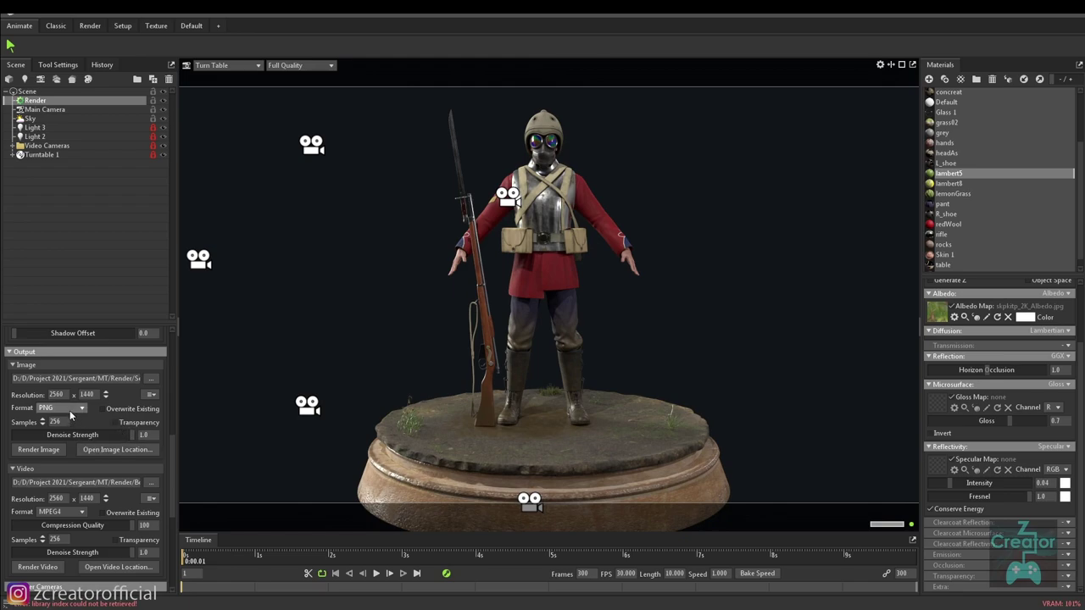
left_click(153, 396)
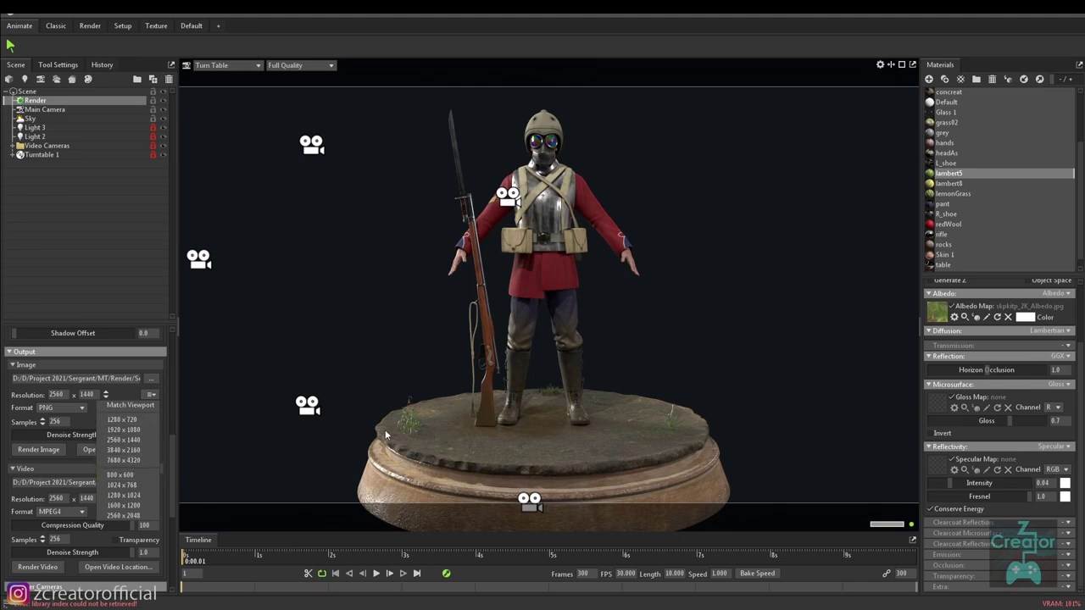
left_click(126, 394)
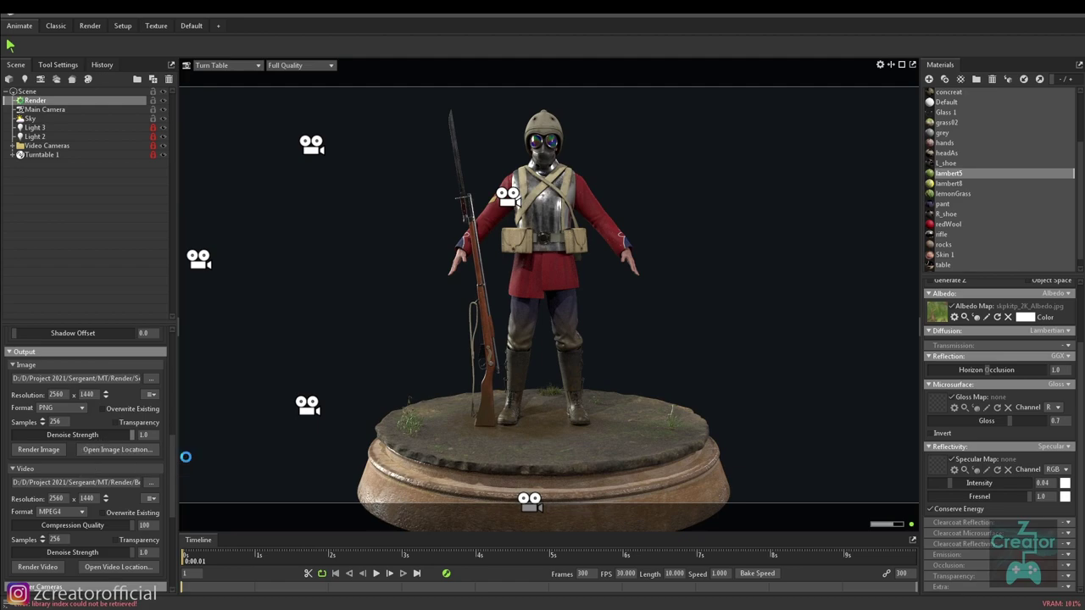
left_click(176, 372)
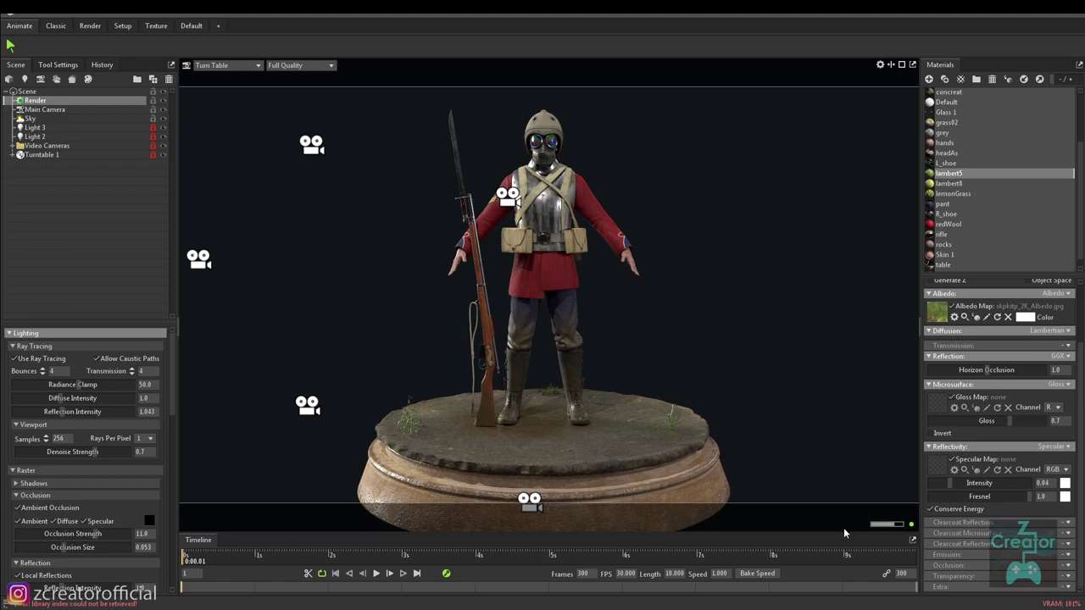
left_click(13, 359)
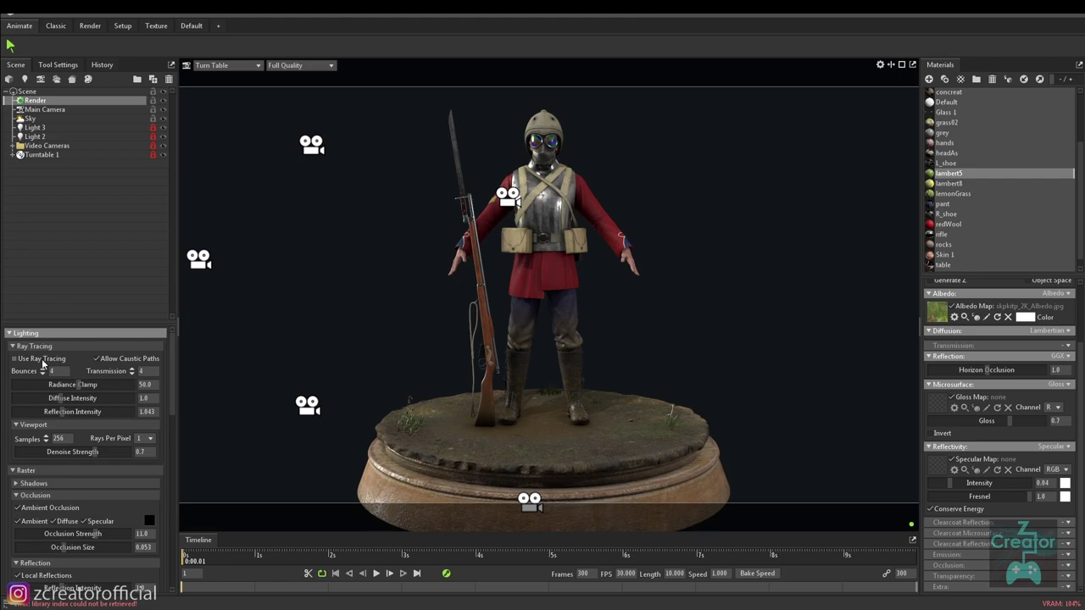
left_click_drag(211, 555, 250, 565)
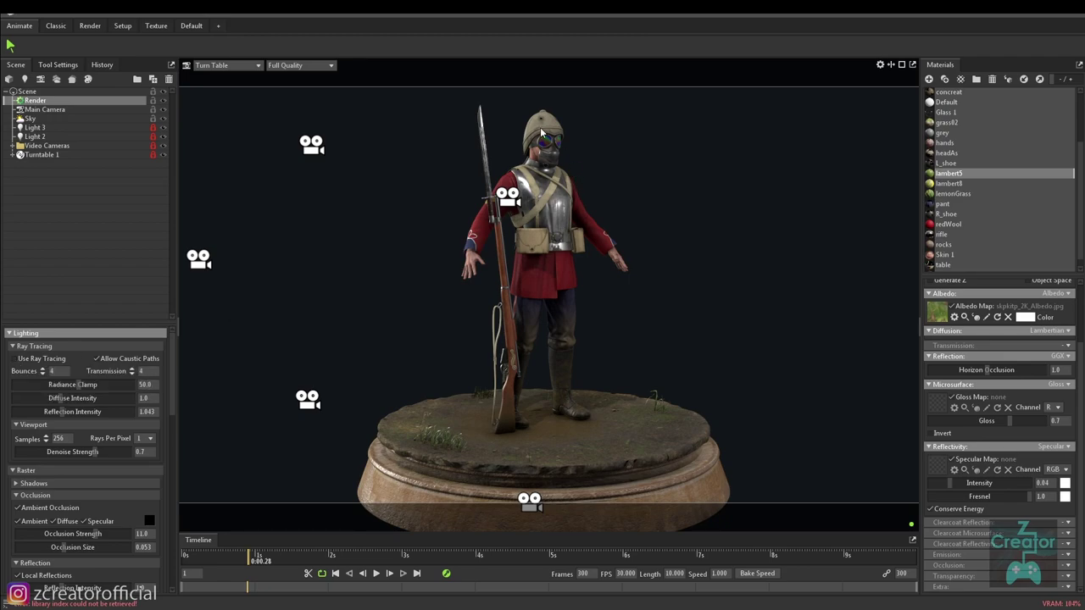
Re-enable ray tracing and render Turn Table, Bottom to Top and the four close-up cameras instead of Main Camera.
left_click(15, 360)
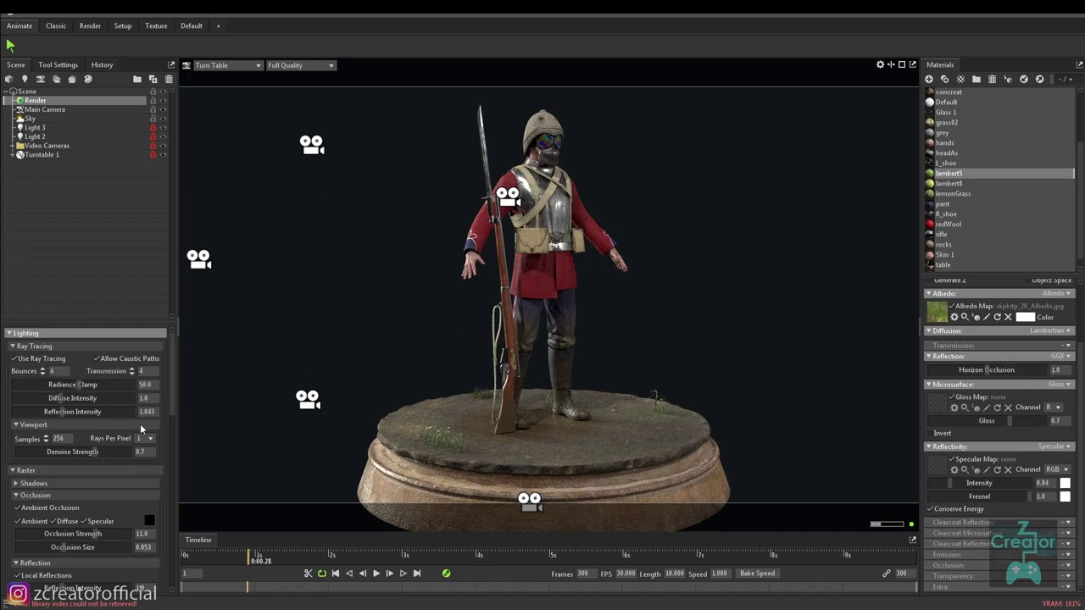
left_click_drag(175, 416, 180, 585)
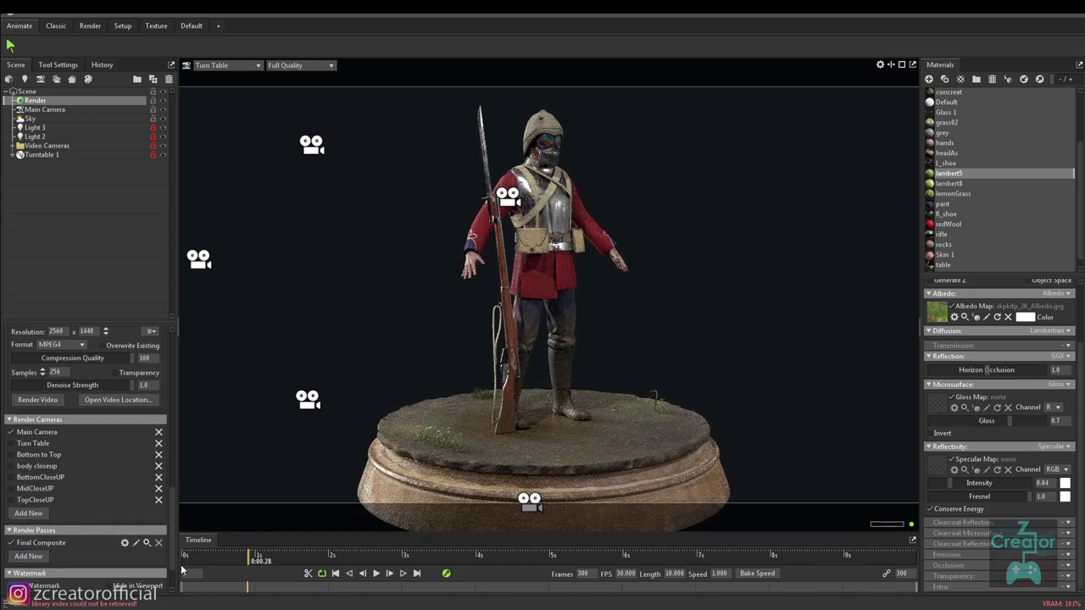
left_click(12, 443)
left_click(11, 443)
left_click(11, 455)
left_click(11, 466)
left_click(11, 477)
left_click(11, 488)
left_click(11, 500)
Capture All Videos from the checked render cameras.
scroll(85, 483, "up", 1)
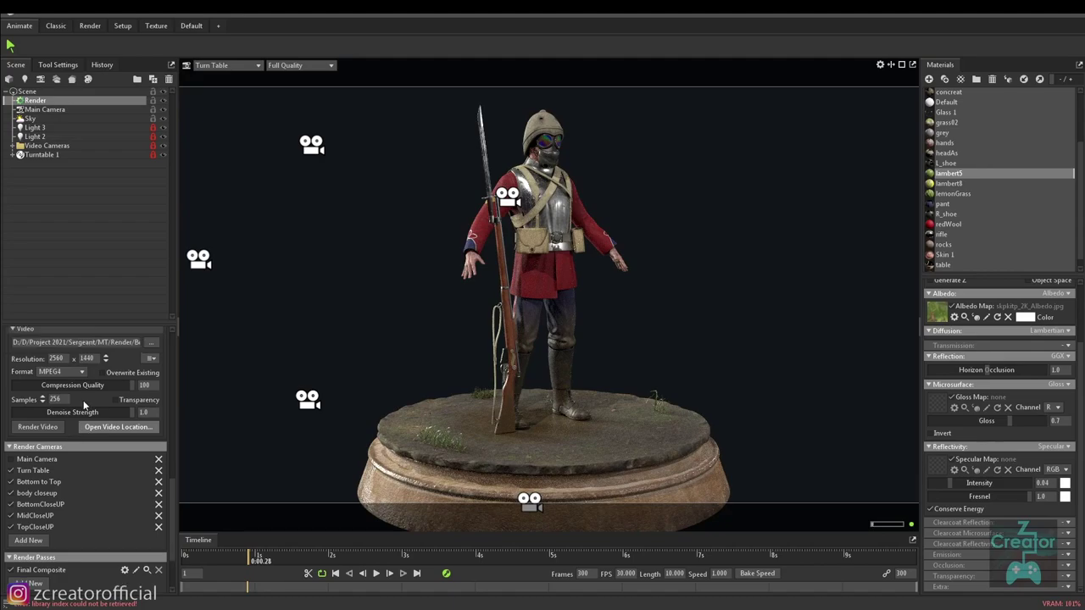
scroll(110, 451, "up", 1)
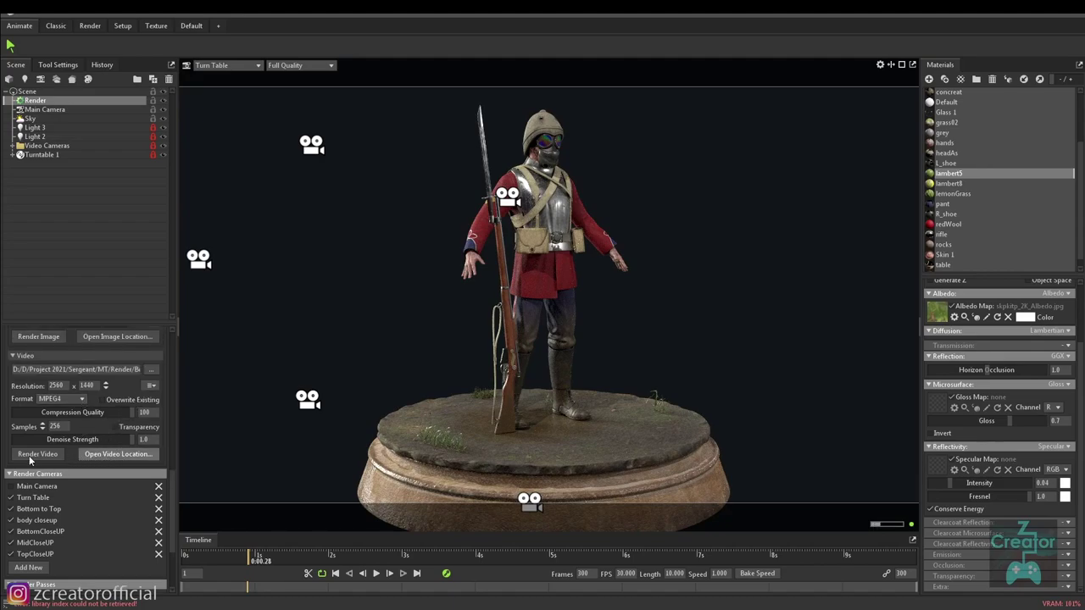
left_click(173, 13)
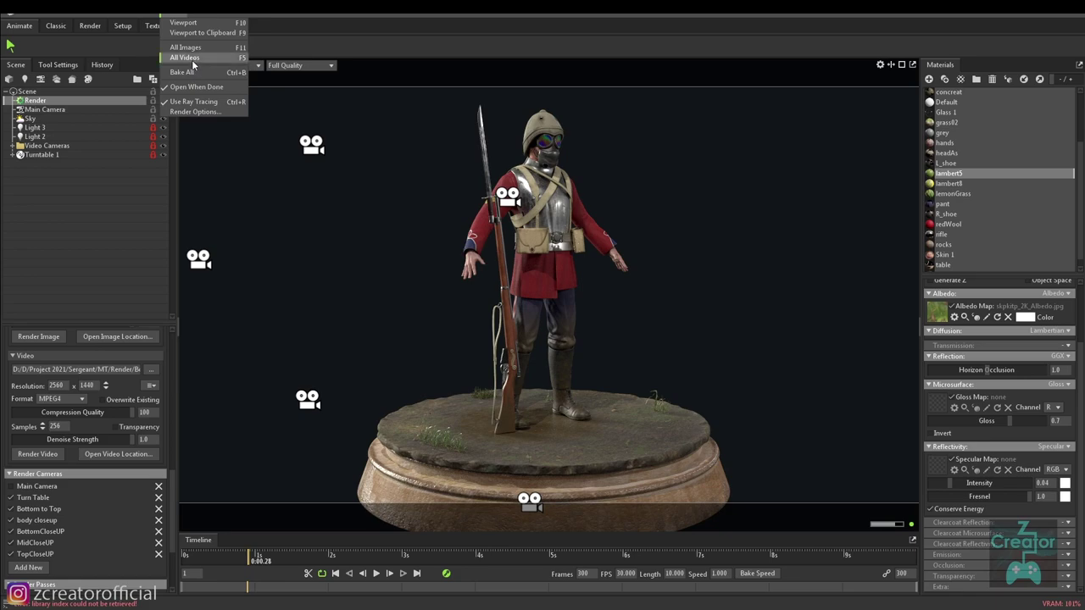
left_click(313, 42)
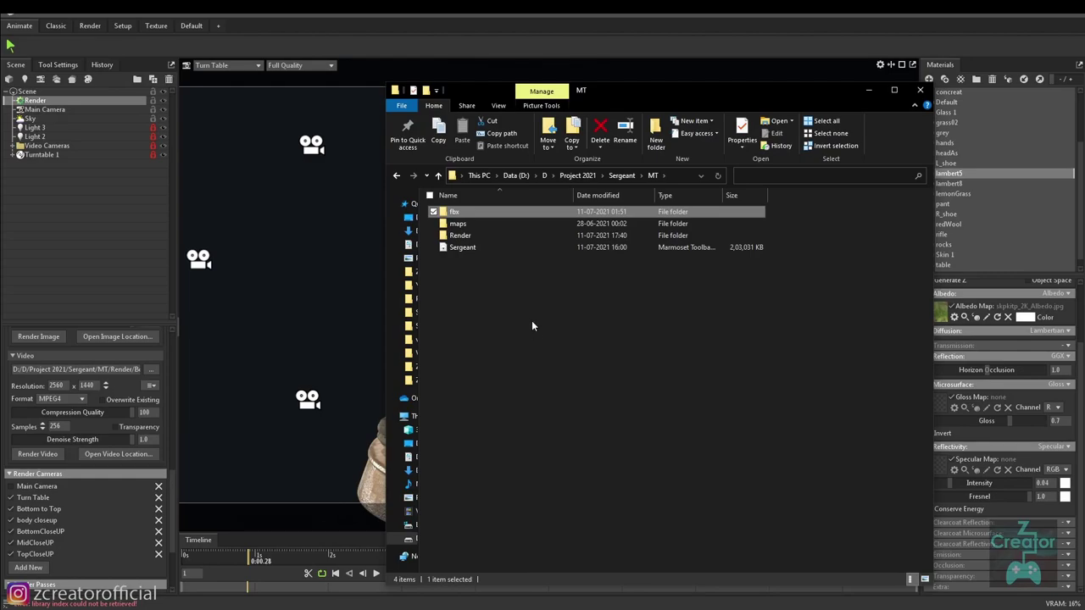
Inspect the Render images and videos folders, then open the Sergeant_Turn Table video in Premiere Pro.
double_click(479, 242)
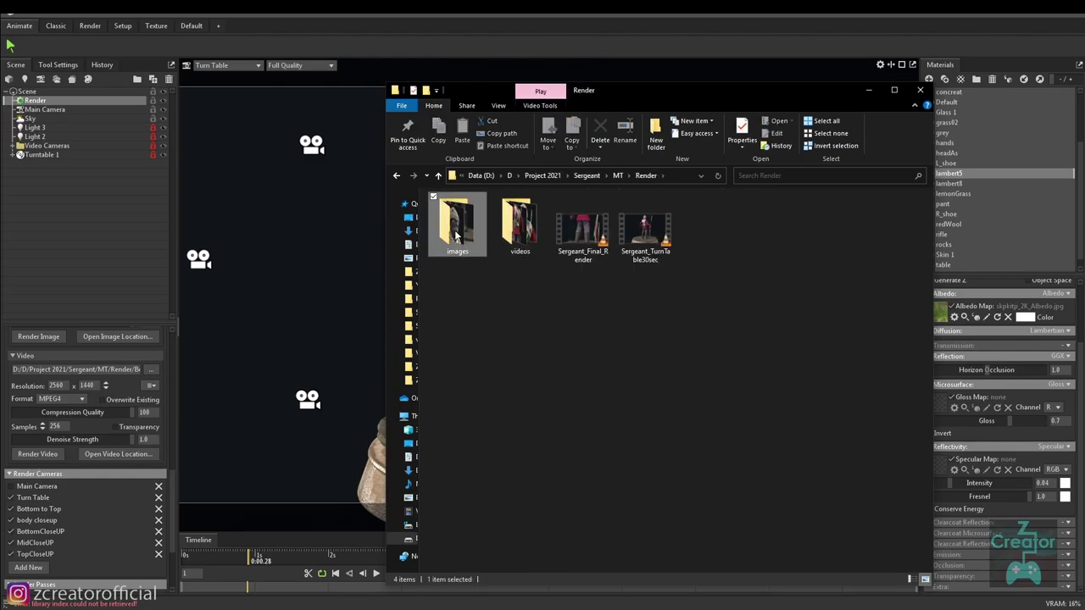
double_click(457, 227)
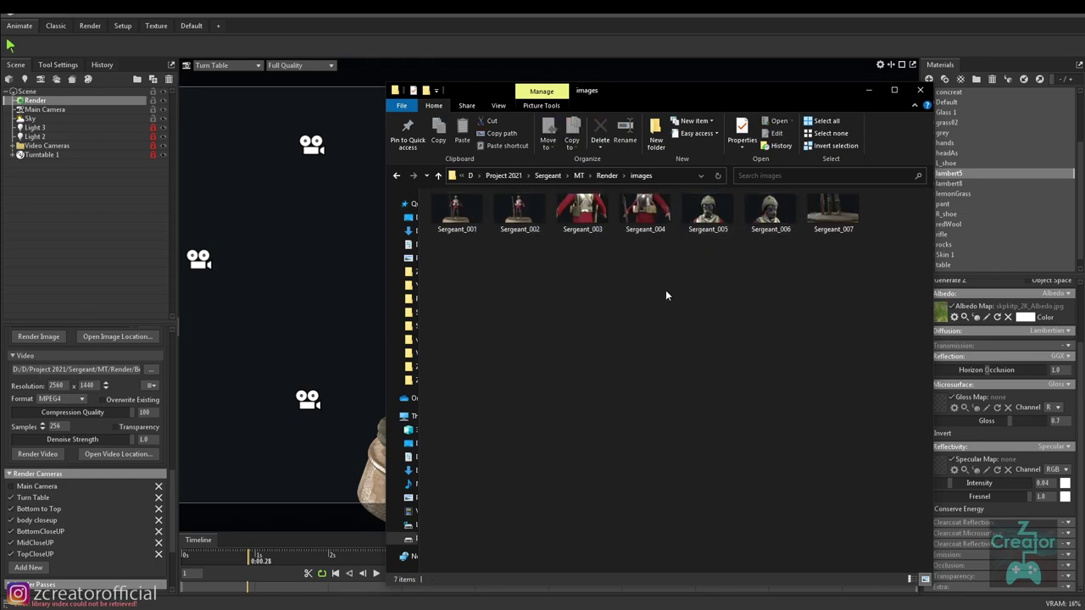
key("alt+Left")
double_click(519, 222)
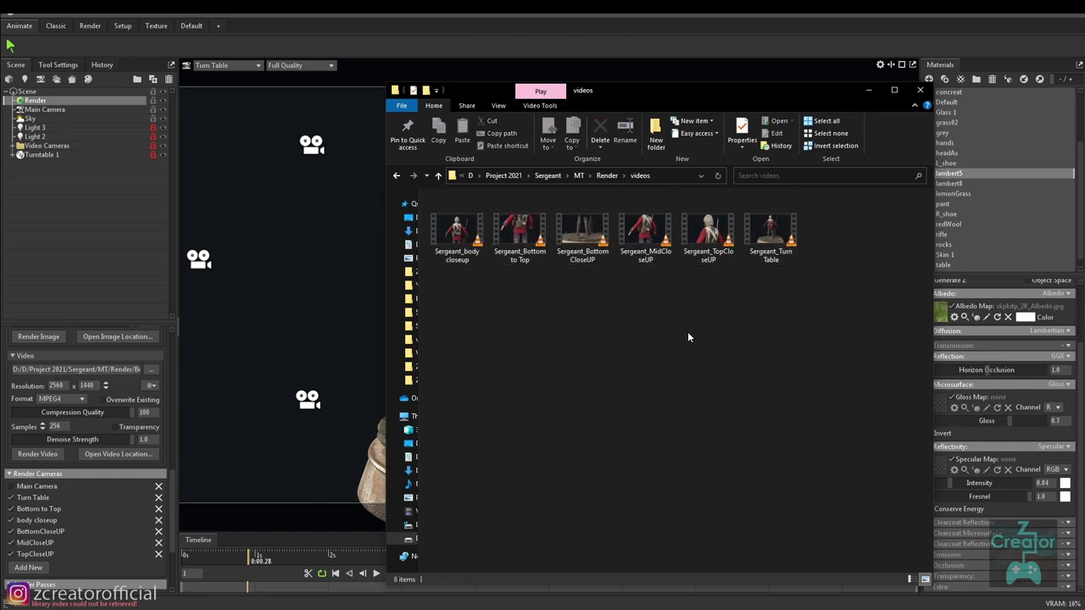
key("alt+Left")
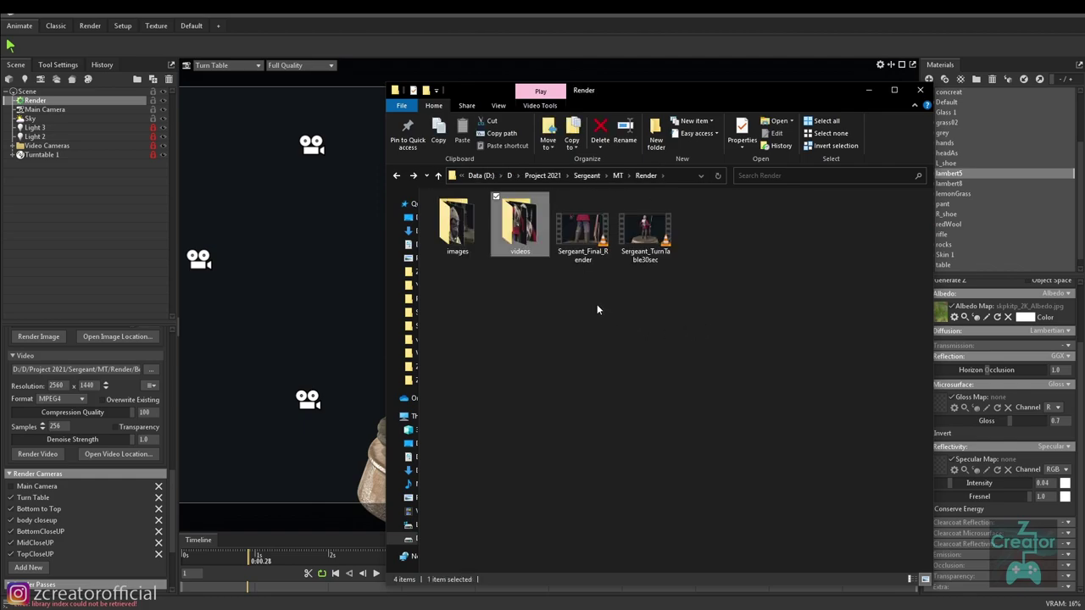
key("alt+Right")
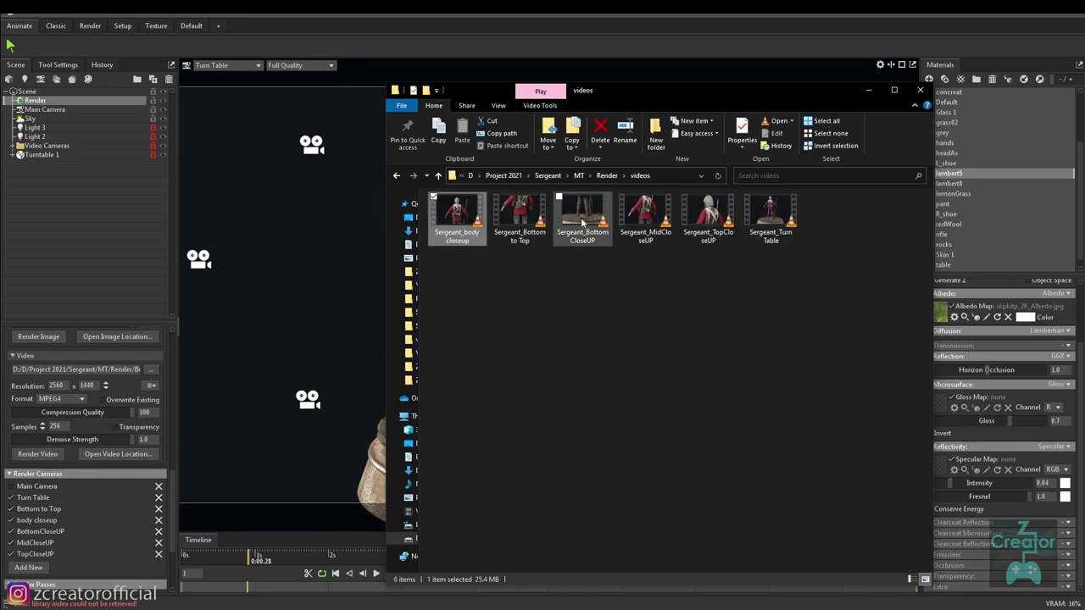
double_click(779, 223)
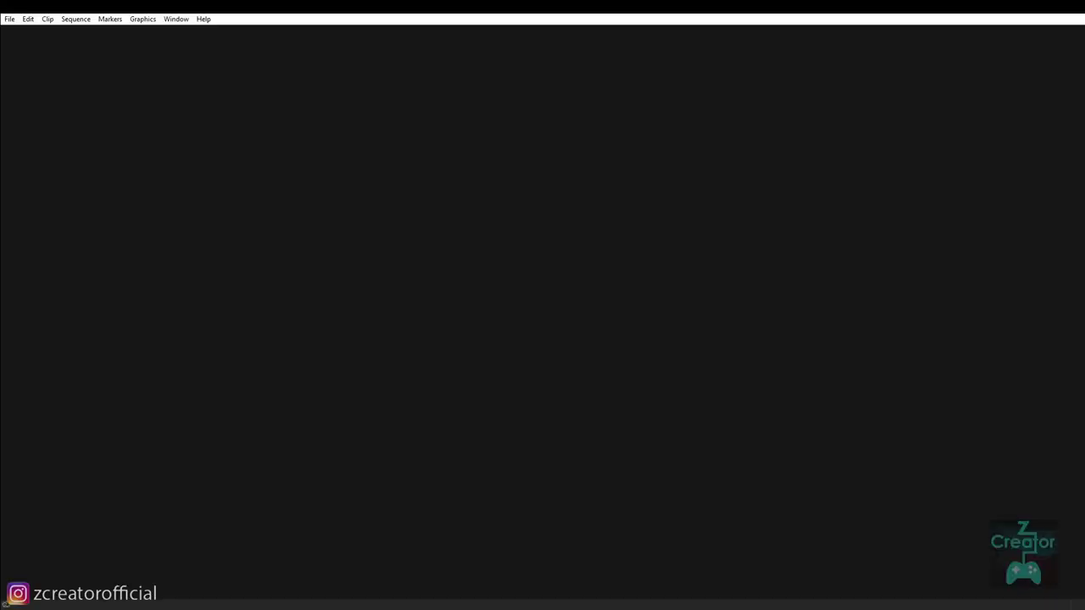
Create a new Premiere Pro project named Untitled, overwriting the existing Untitled project file.
left_click(8, 21)
mouse_move(27, 32)
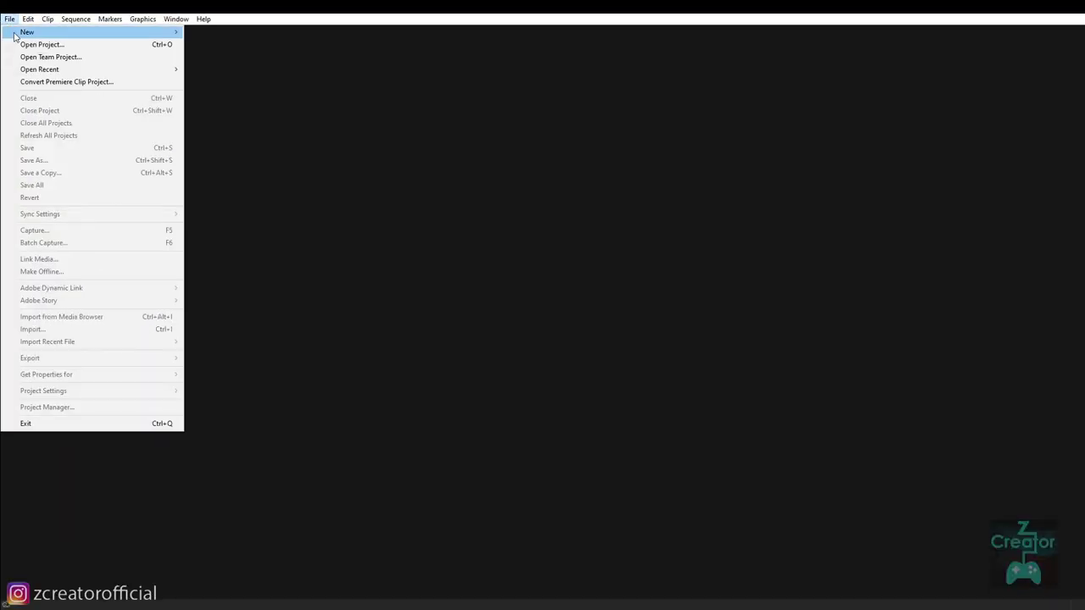
left_click(212, 33)
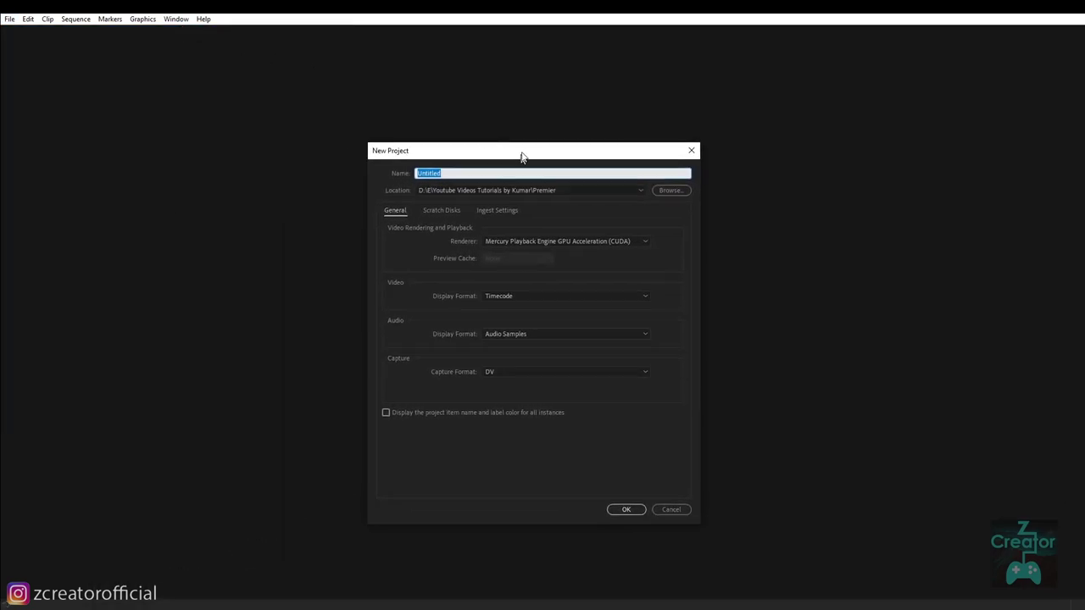
left_click(630, 499)
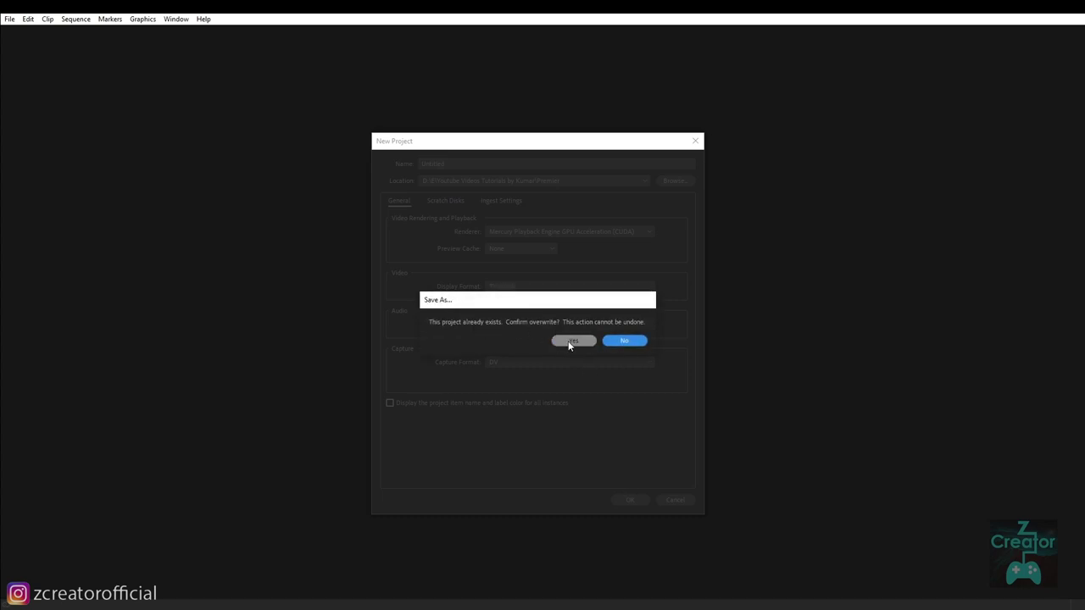
left_click(568, 342)
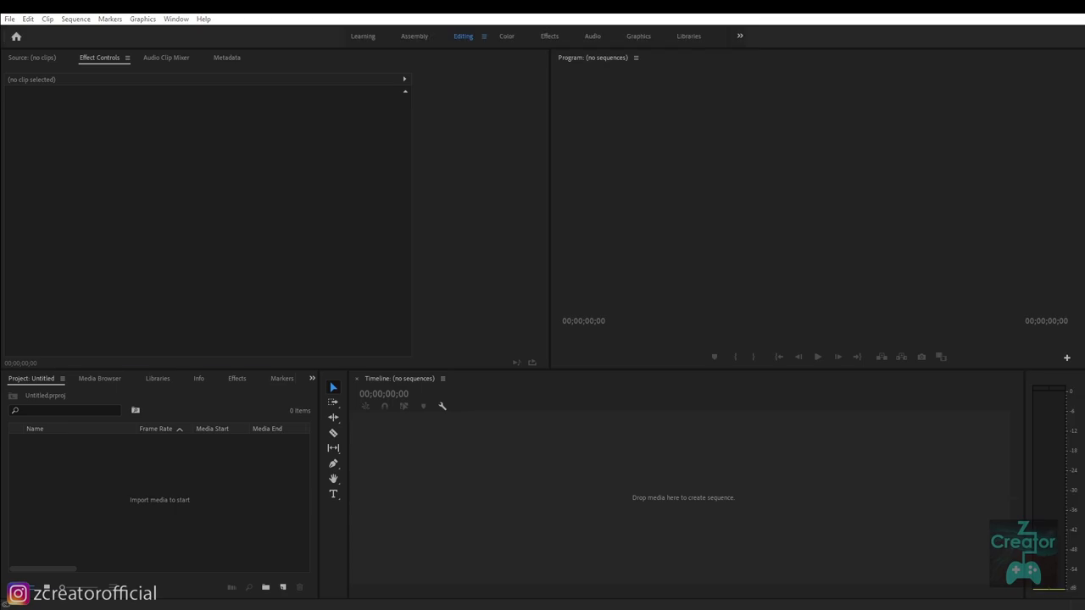
Import Sergeant_body closeup.mp4 and Sergeant_Turn Table.mp4 from File Explorer into the Project panel.
key("alt+Tab")
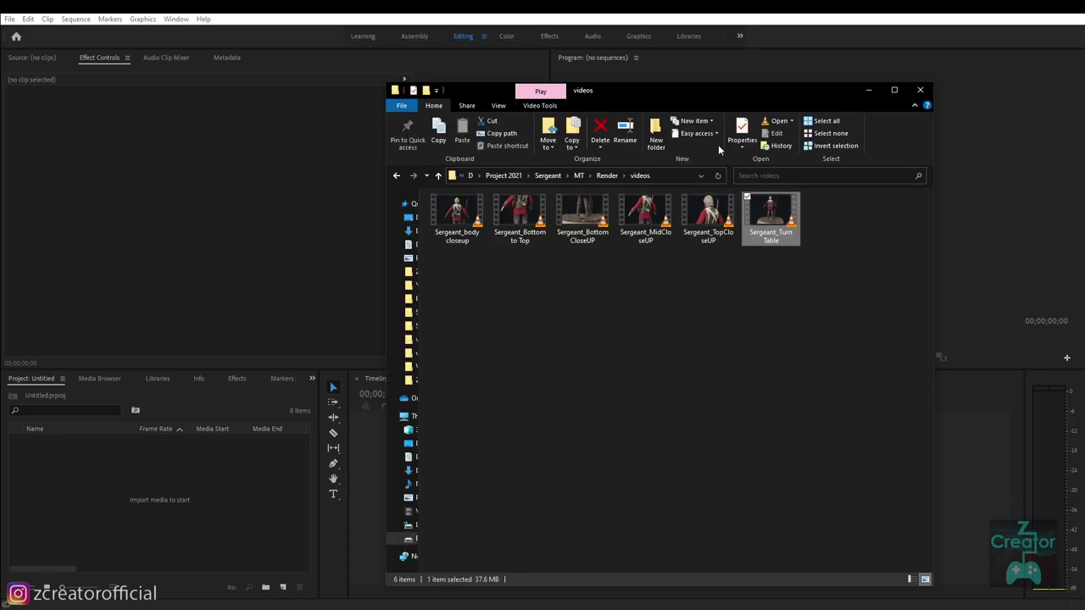
left_click_drag(689, 101, 813, 110)
left_click_drag(580, 224, 135, 478)
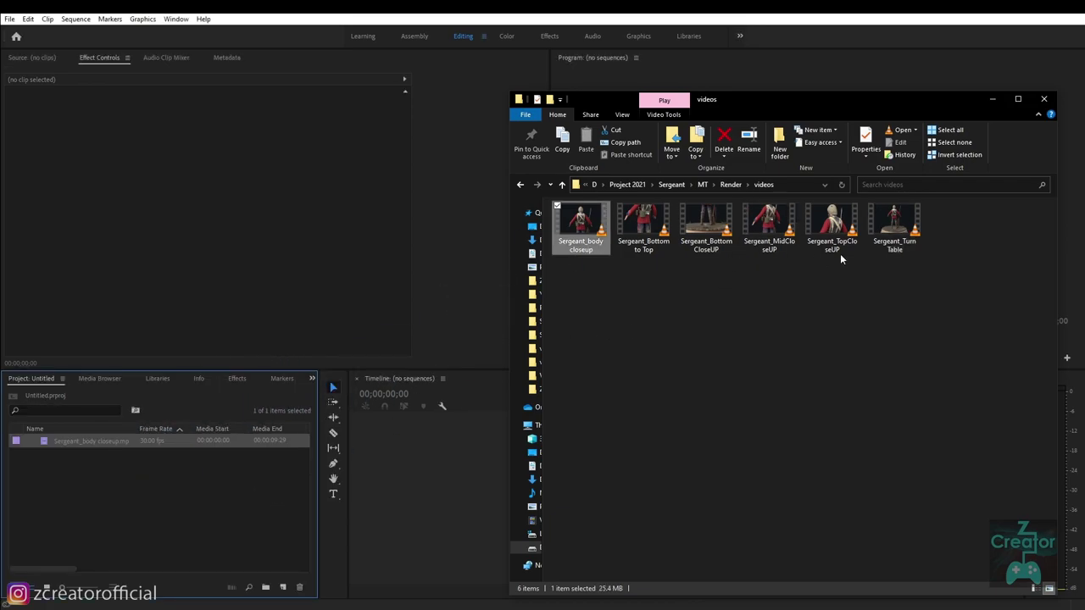
left_click_drag(894, 227, 114, 490)
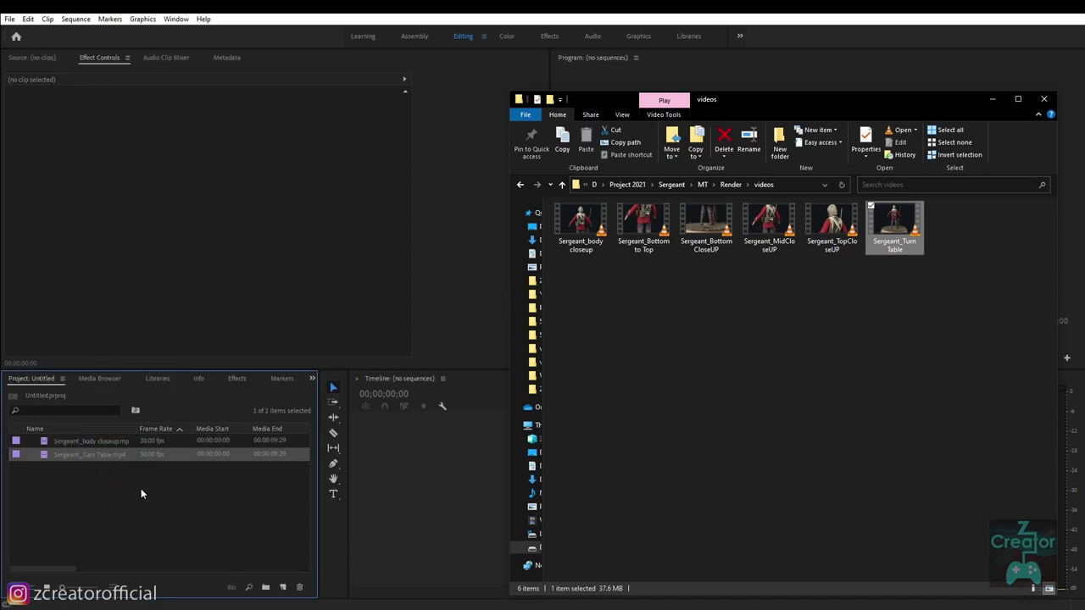
left_click(993, 98)
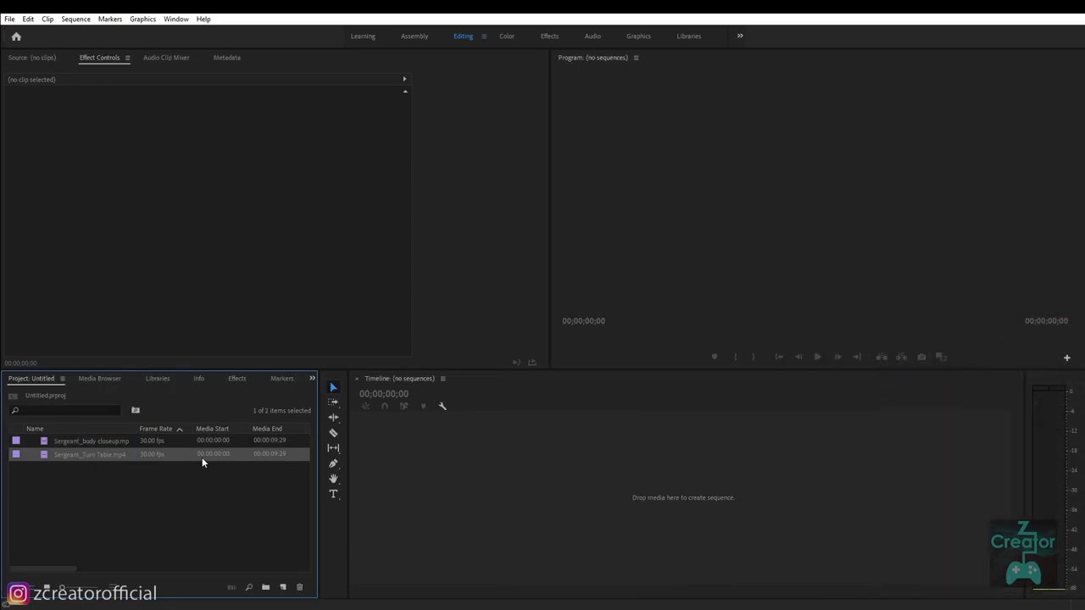
Build a Sergeant_Turn Table sequence and place a second turntable copy at 10 seconds on V1.
left_click_drag(450, 489, 451, 487)
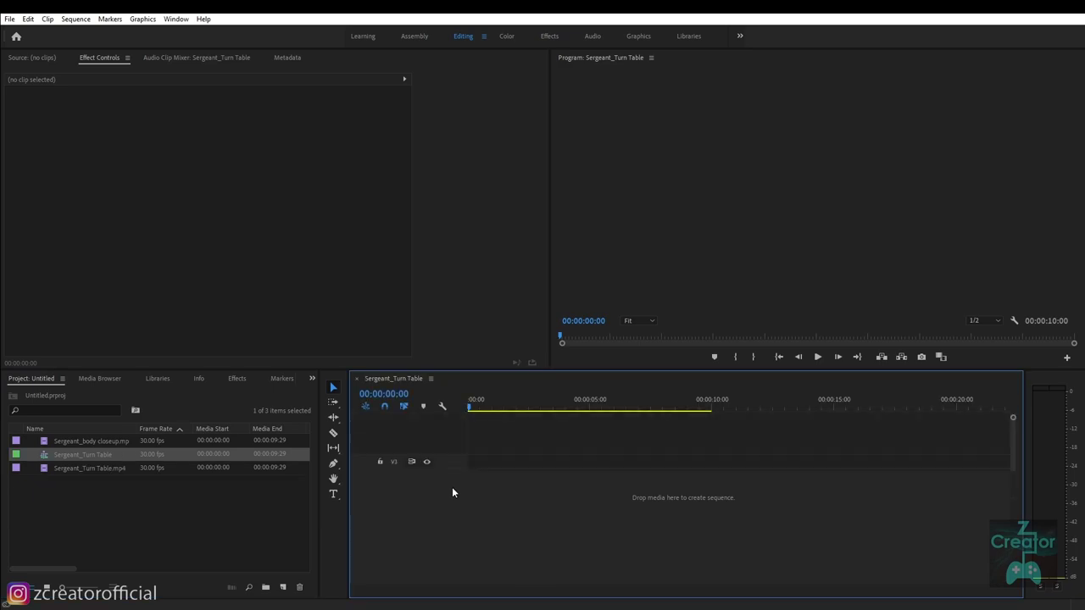
left_click(813, 357)
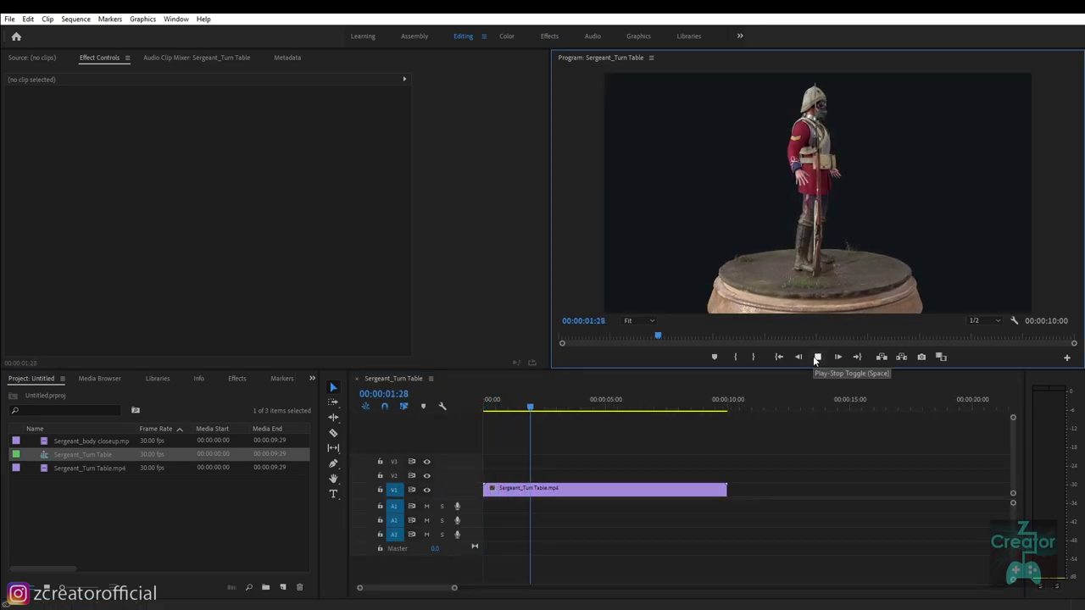
left_click_drag(540, 407, 451, 408)
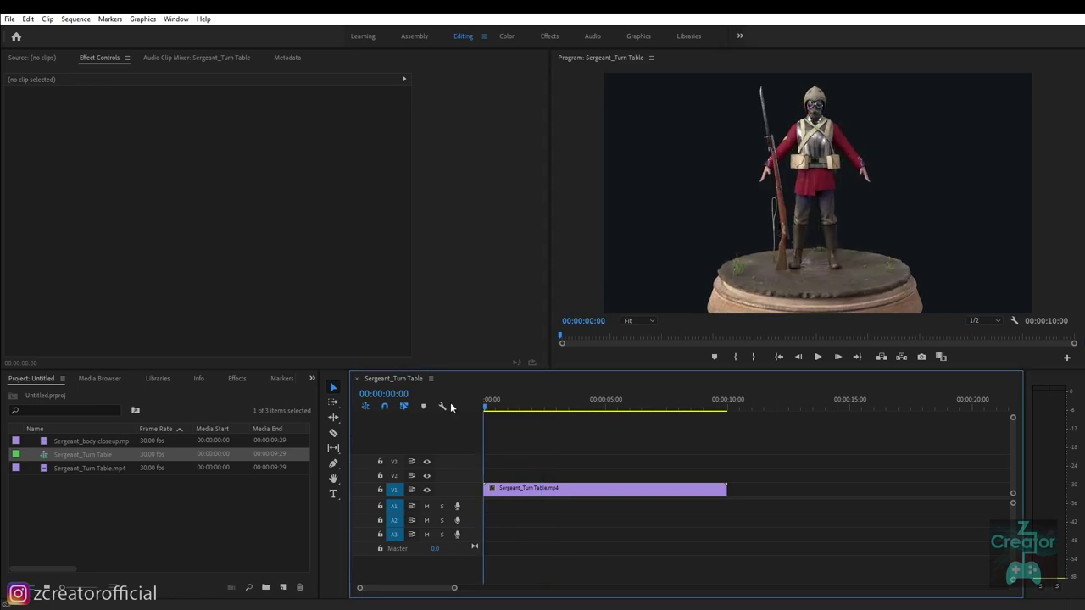
left_click_drag(661, 494, 907, 491)
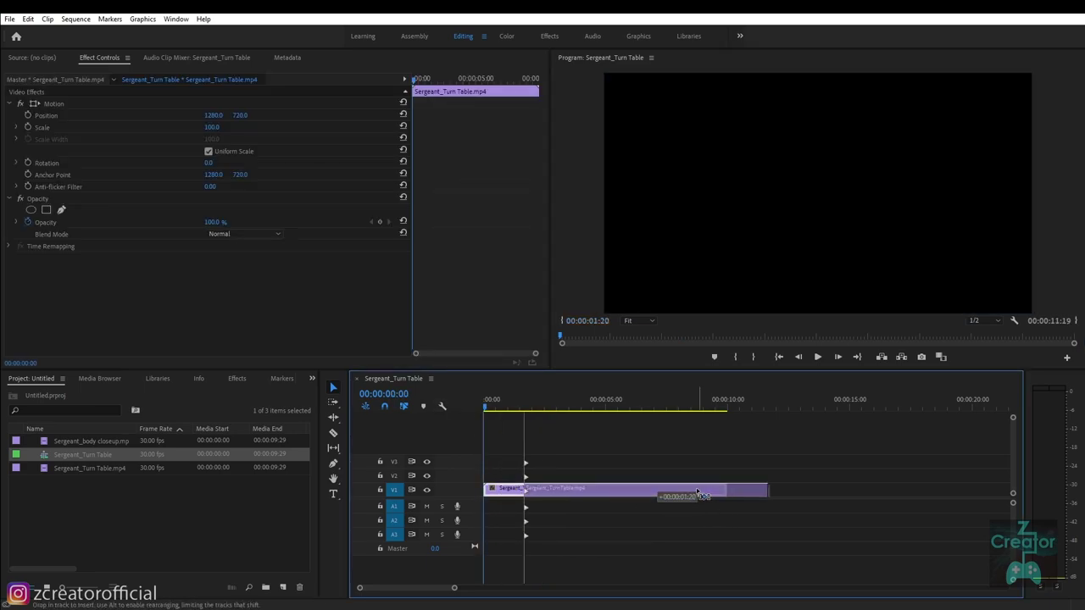
key("Escape")
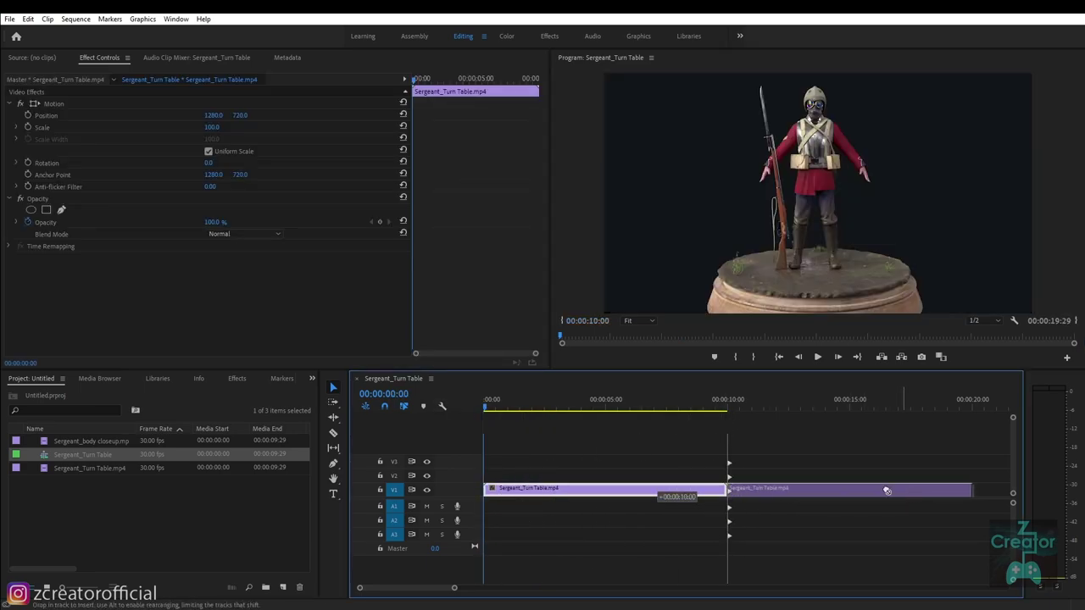
left_click_drag(613, 486, 847, 490)
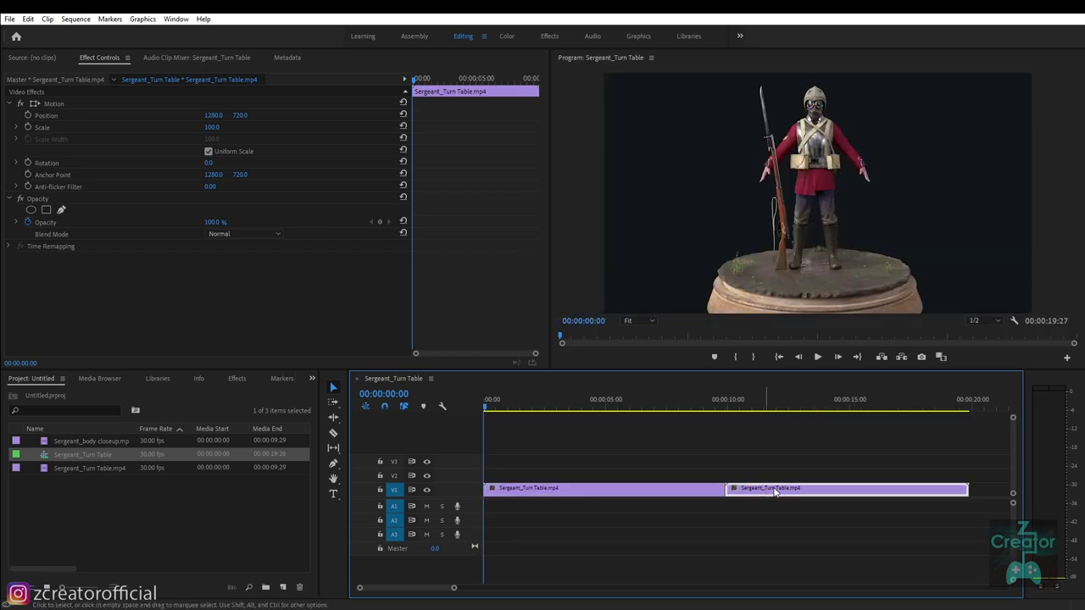
mouse_move(776, 490)
left_mouse_down()
mouse_move(787, 491)
mouse_move(758, 477)
left_mouse_up()
left_click(656, 410)
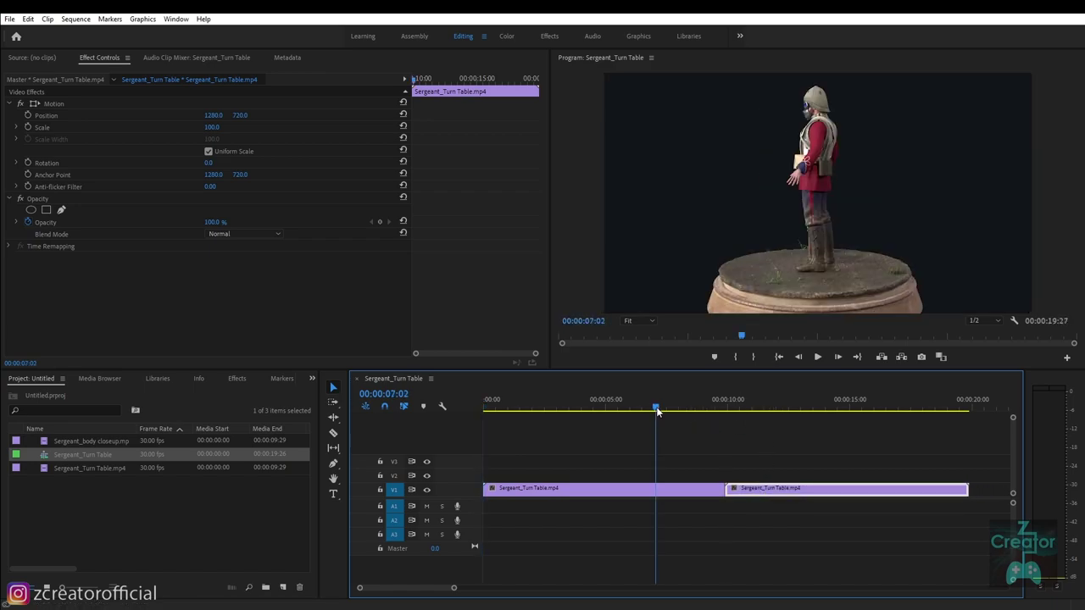
left_click(818, 357)
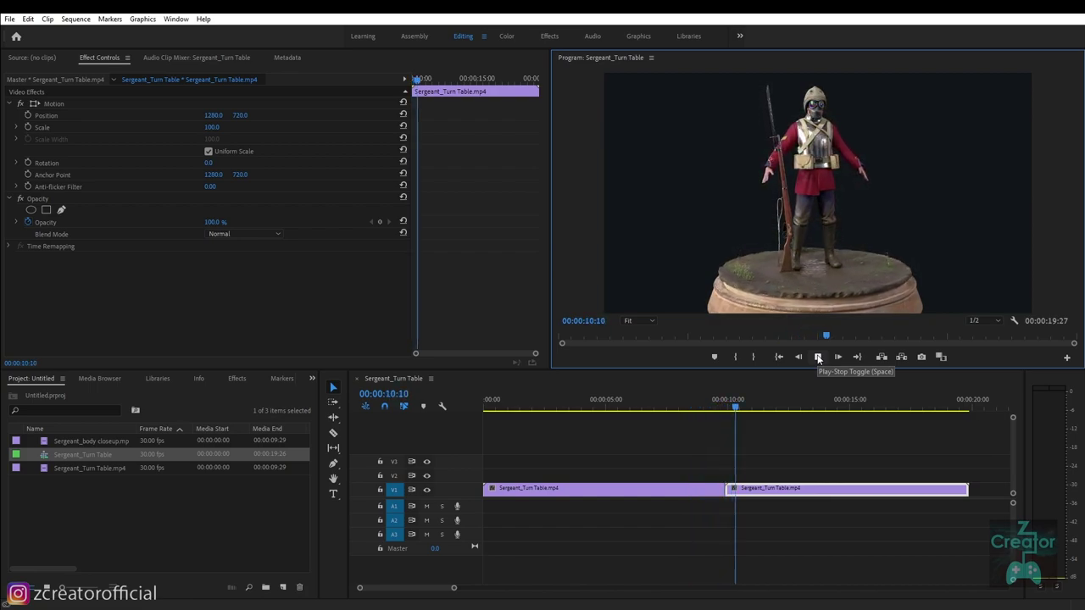
left_click(818, 357)
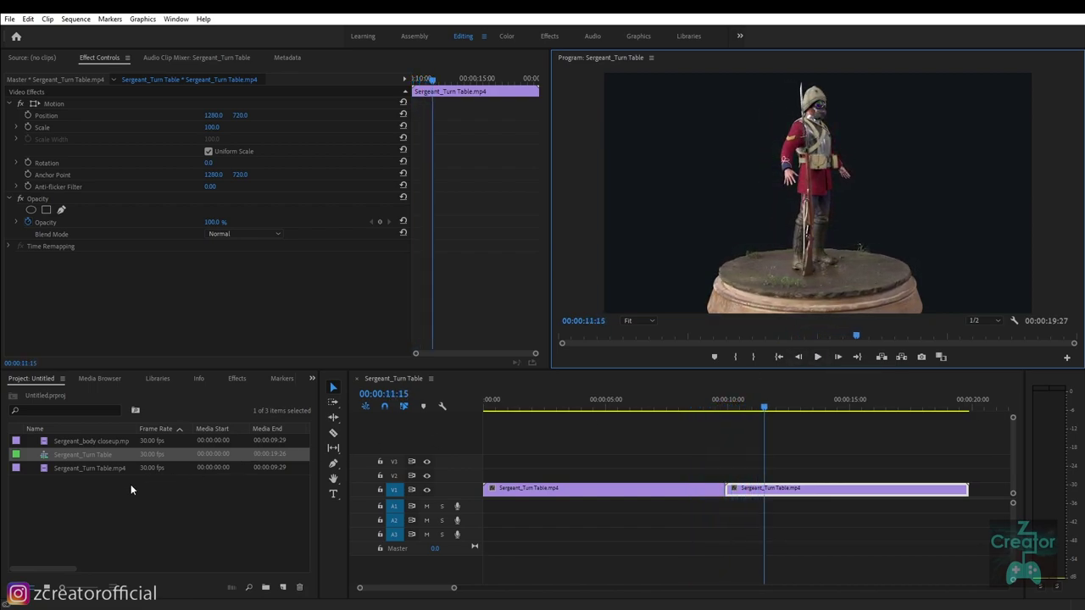
Remove an extra third turntable clip so the sequence ends at 00:00:19:27.
left_click(94, 474)
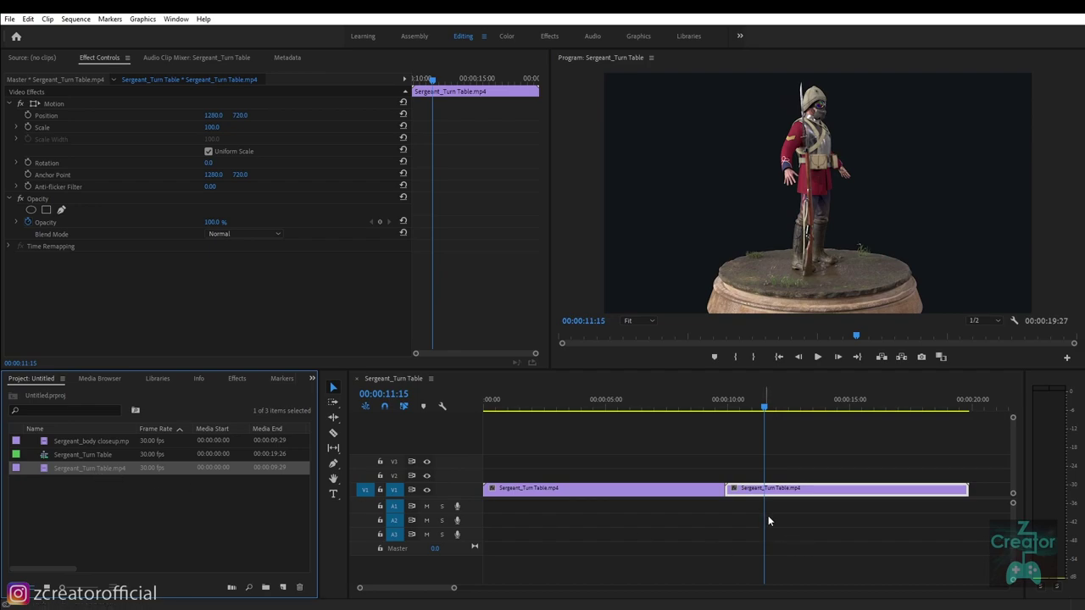
scroll(817, 537, "down", 2)
scroll(822, 538, "down", 4)
scroll(778, 524, "down", 2)
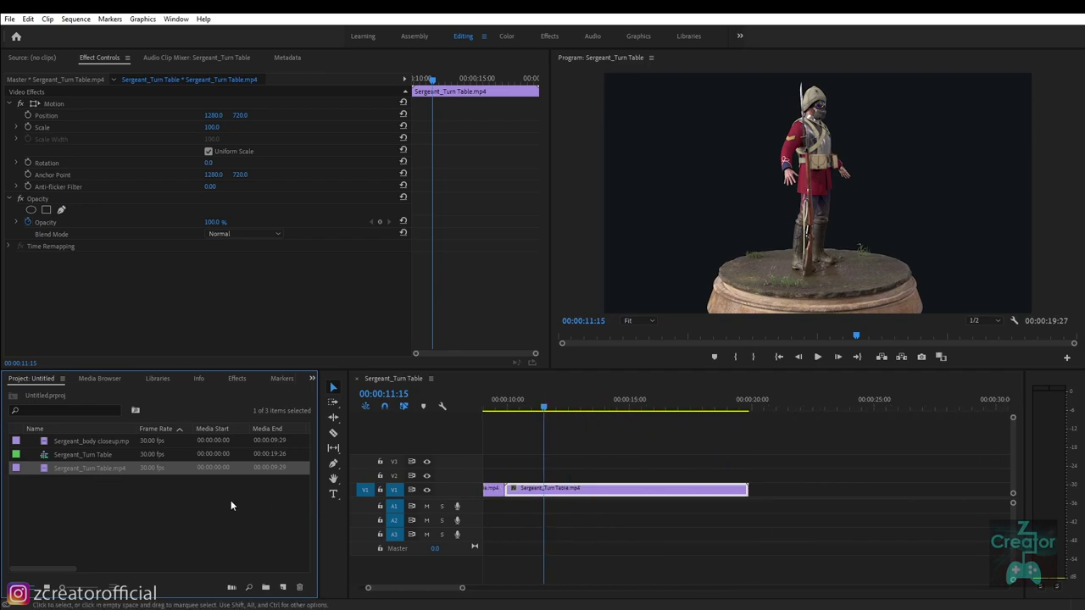
left_click_drag(80, 469, 833, 502)
left_click(720, 408)
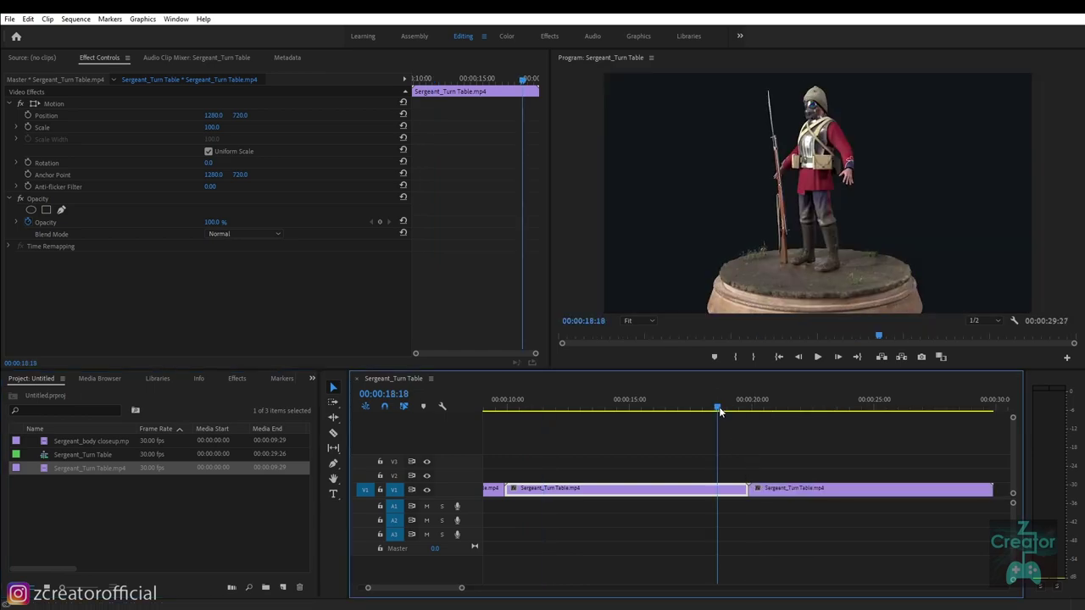
key("space")
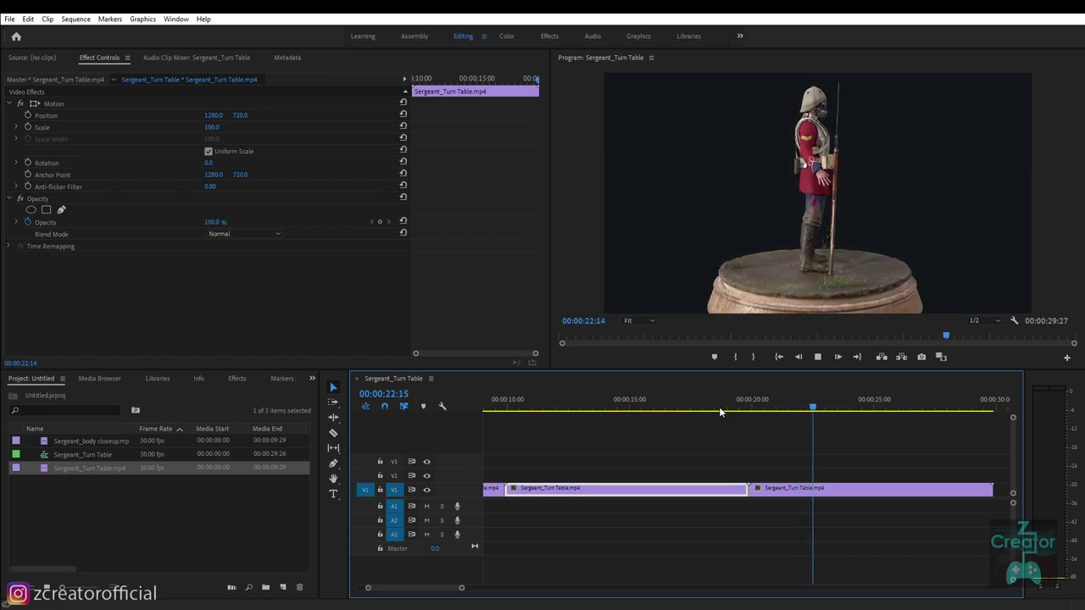
key("space")
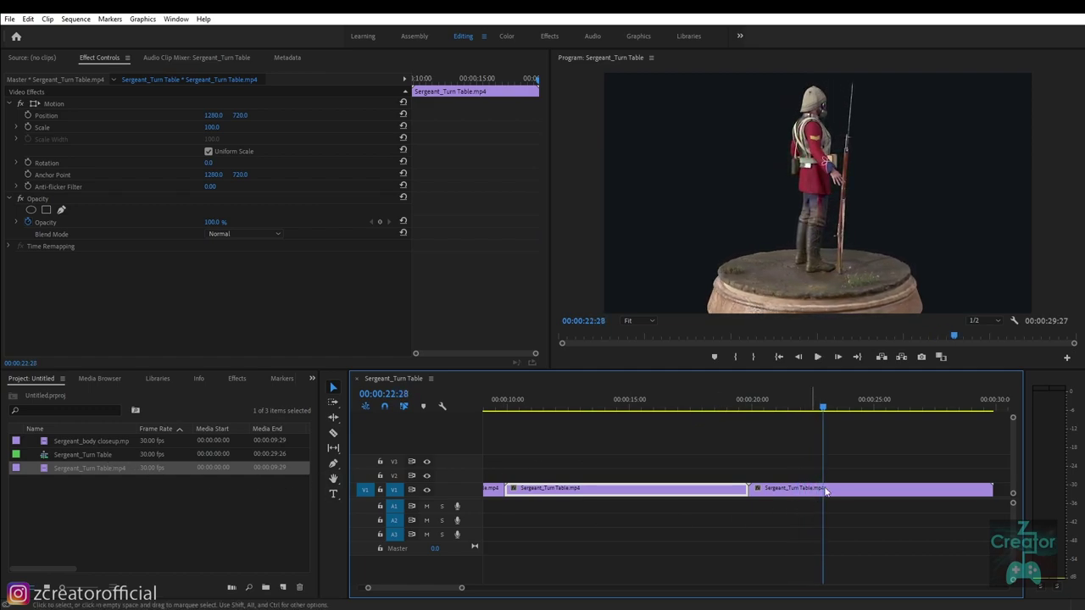
left_click(876, 490)
key("Delete")
Append Sergeant_body closeup.mp4 to the end of V1 and preview it, reaching 00:00:29:27.
left_click(95, 441)
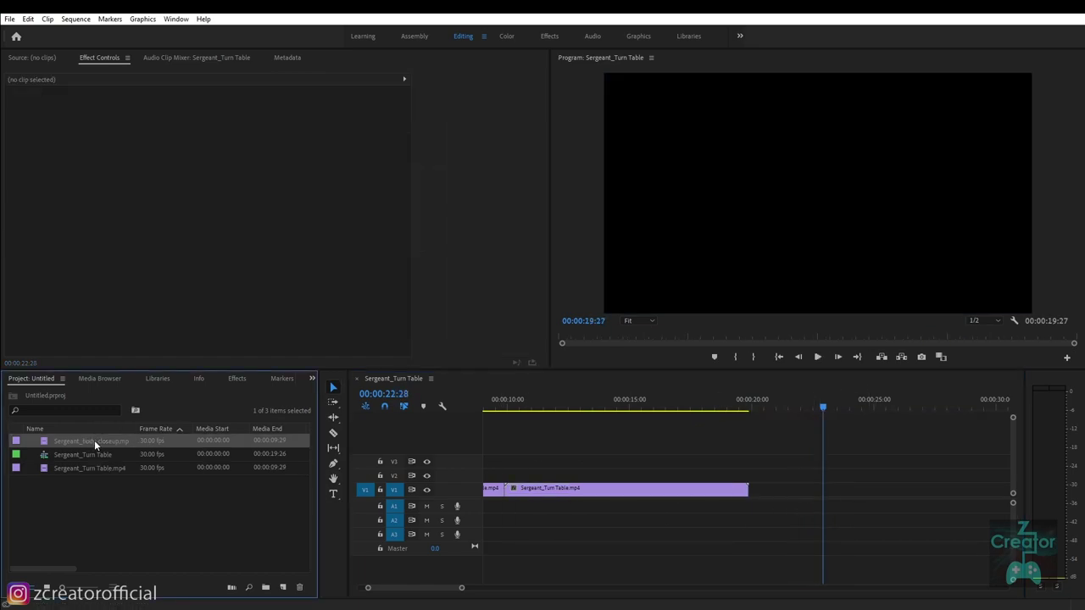
left_click_drag(286, 458, 750, 490)
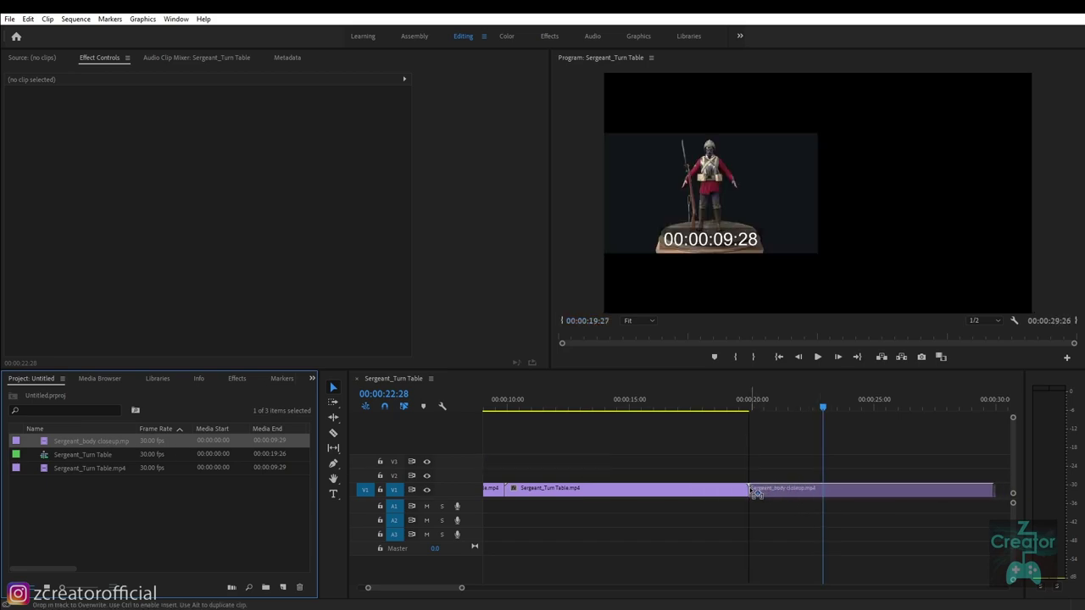
left_click(720, 406)
key("space")
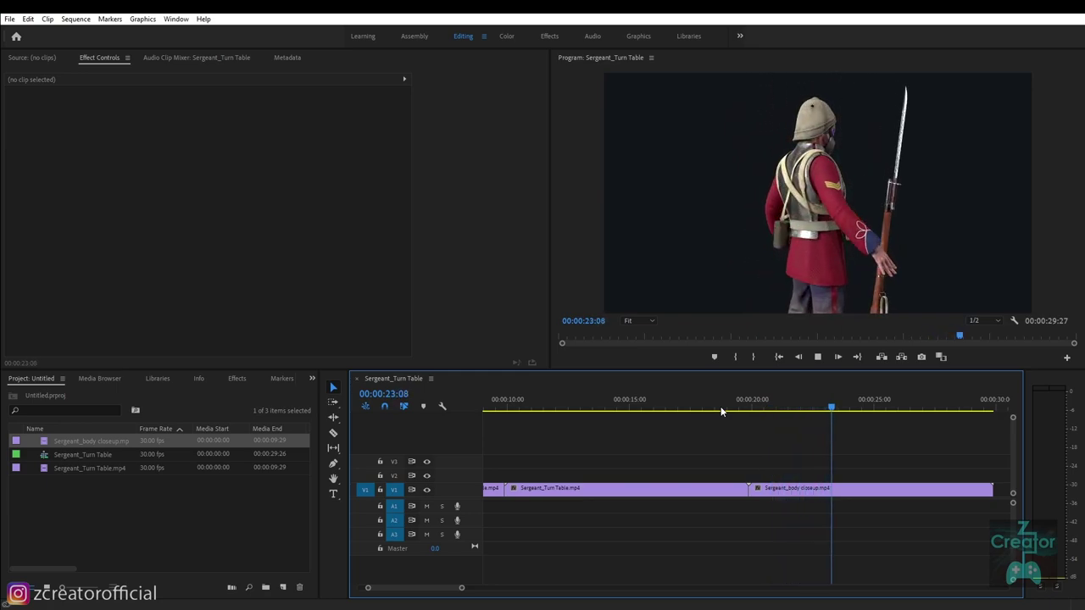
key("space")
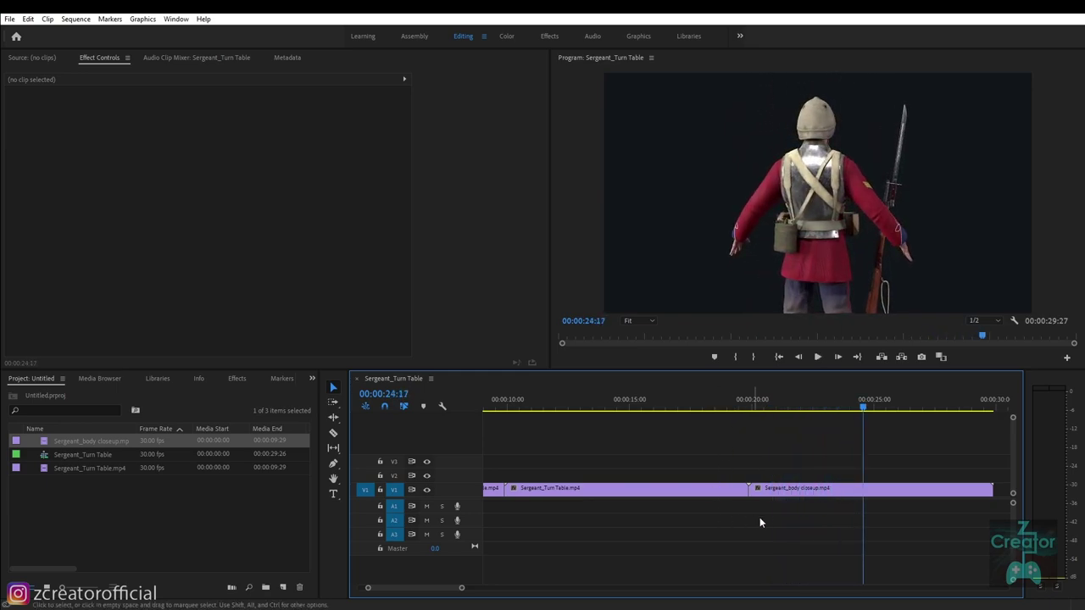
scroll(754, 521, "down", 2)
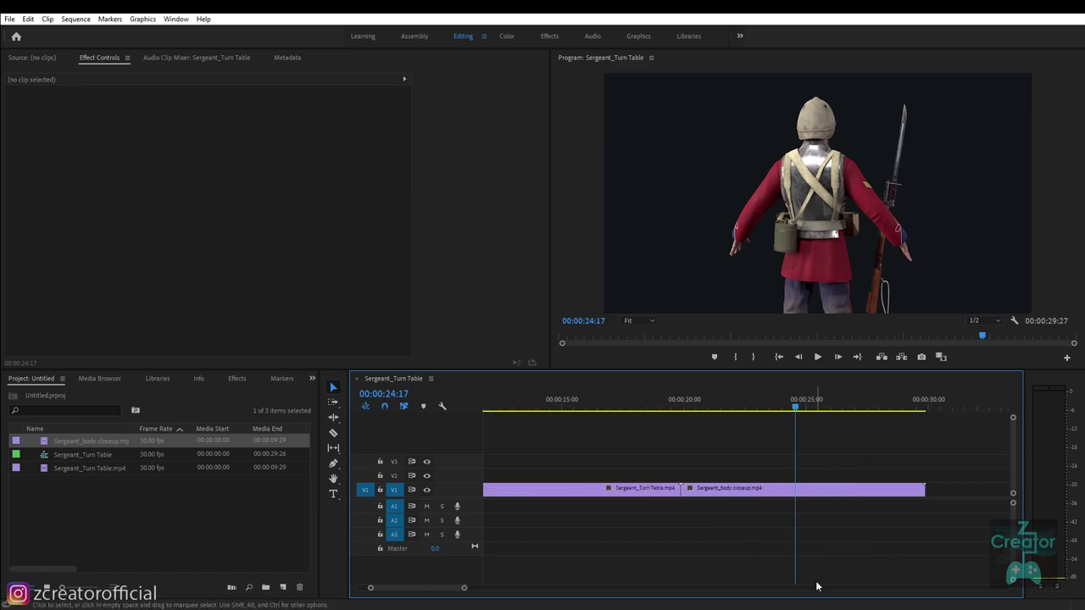
scroll(774, 539, "down", 1)
scroll(774, 534, "down", 2)
scroll(778, 528, "down", 1)
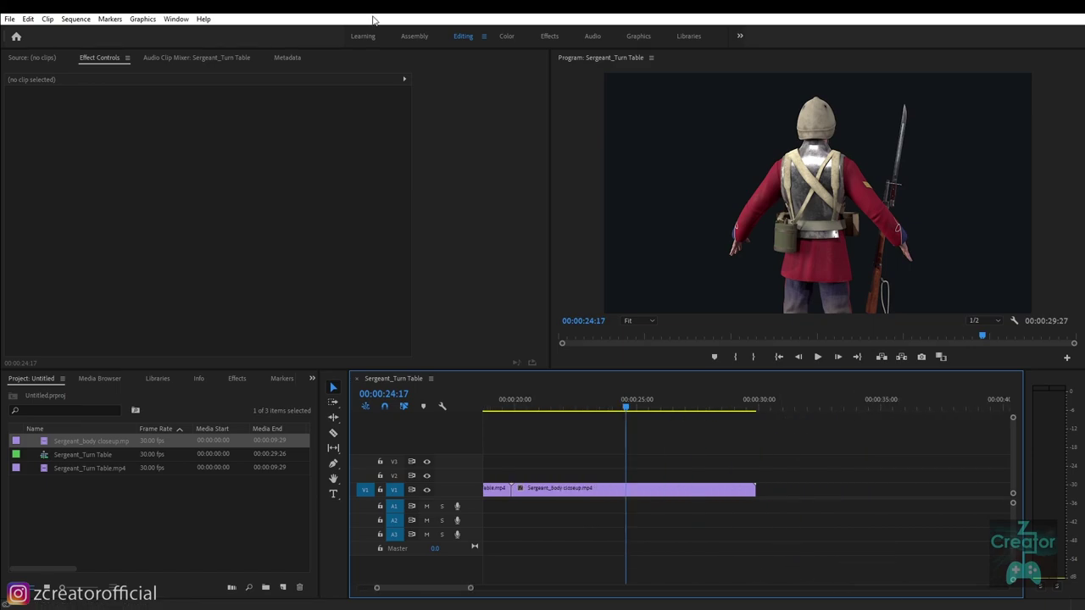
Open File > Export > Media settings for the Sergeant_Turn Table sequence.
left_click(9, 19)
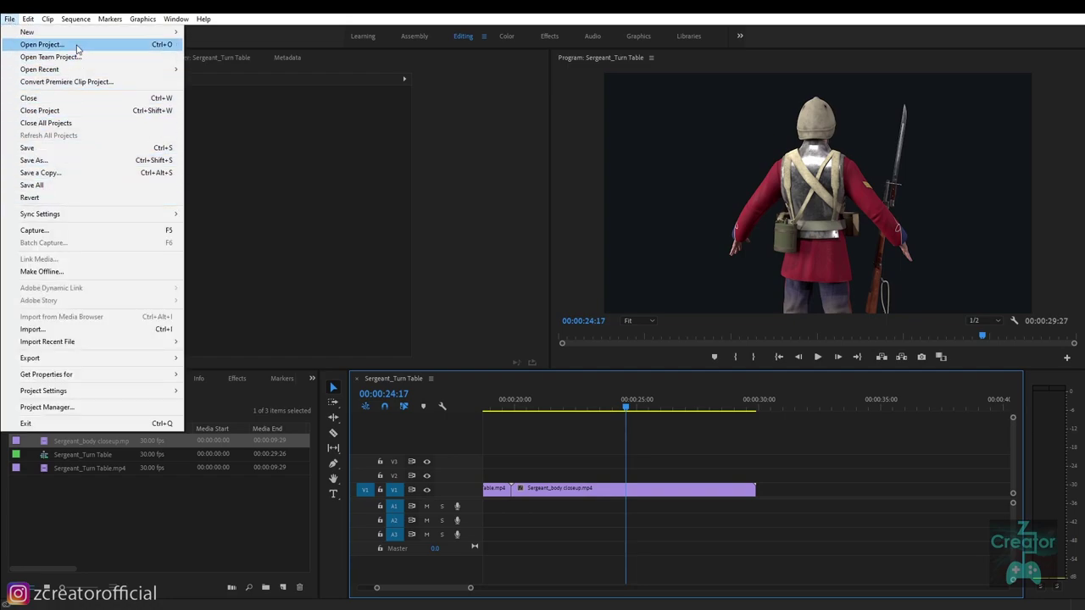
mouse_move(29, 358)
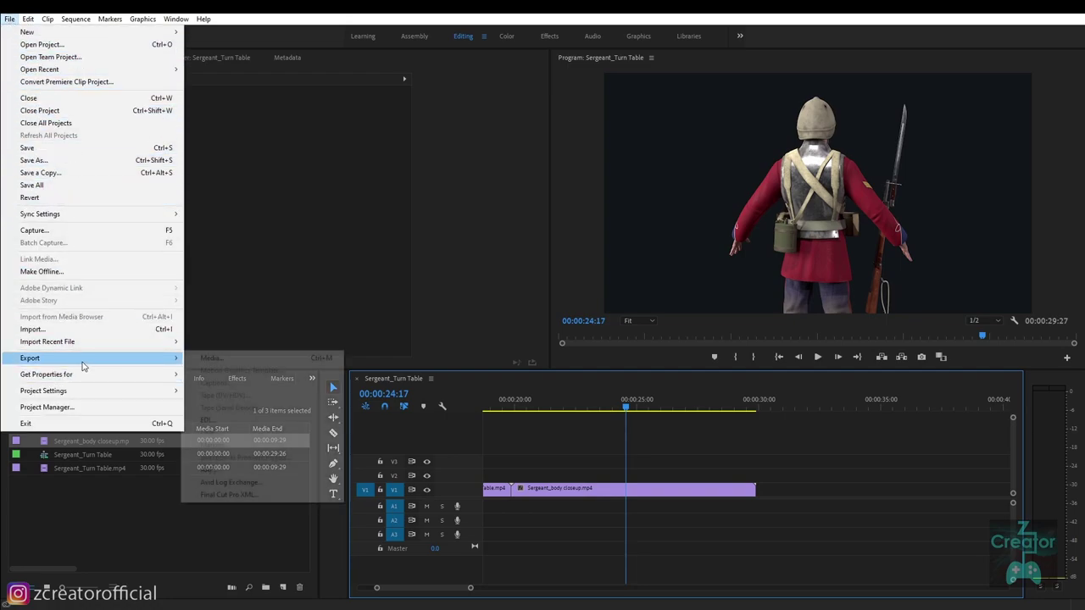
left_click(238, 360)
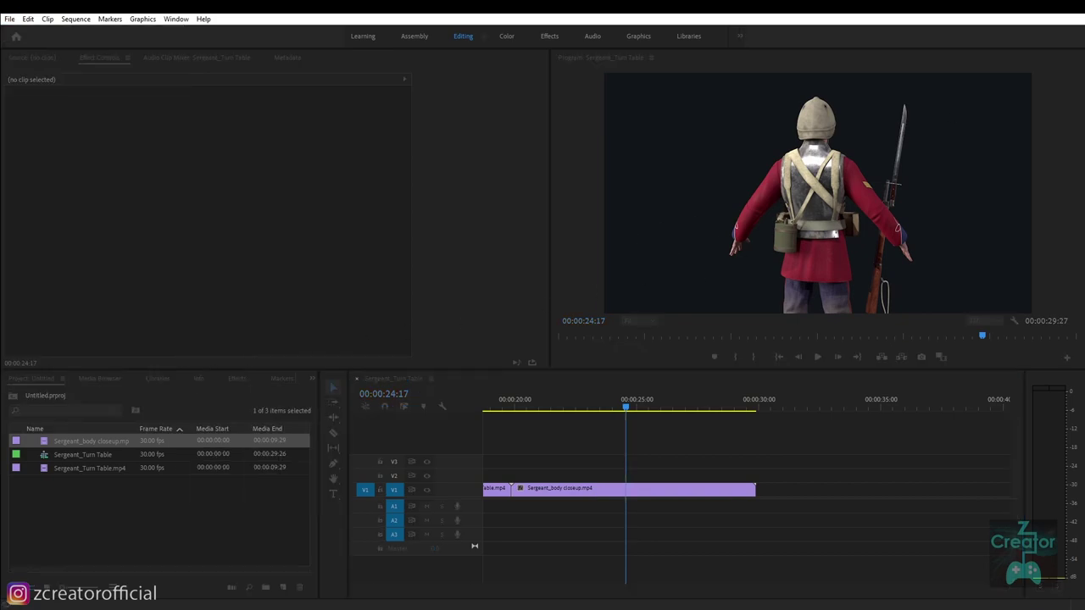